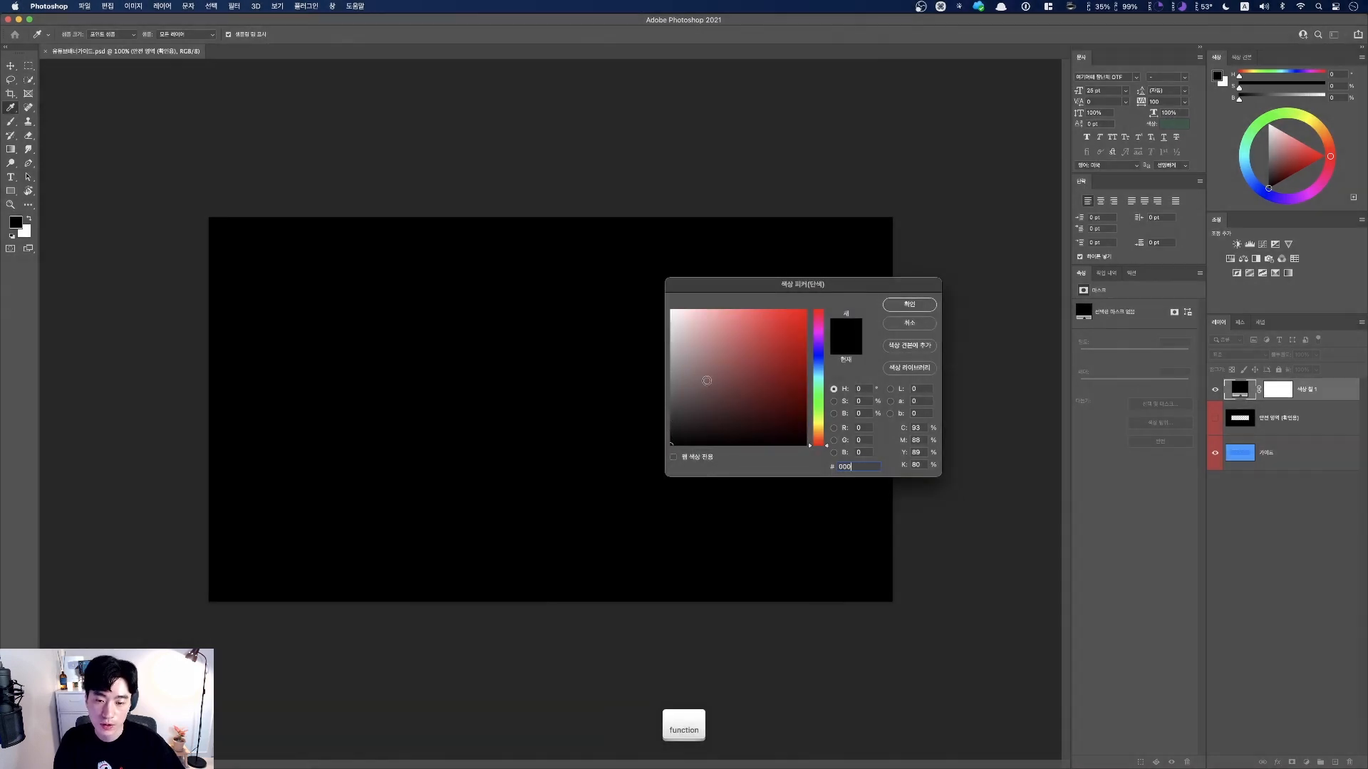
- Change the solid colour fill layer's colour to white
left_click_drag(727, 363, 376, 569)
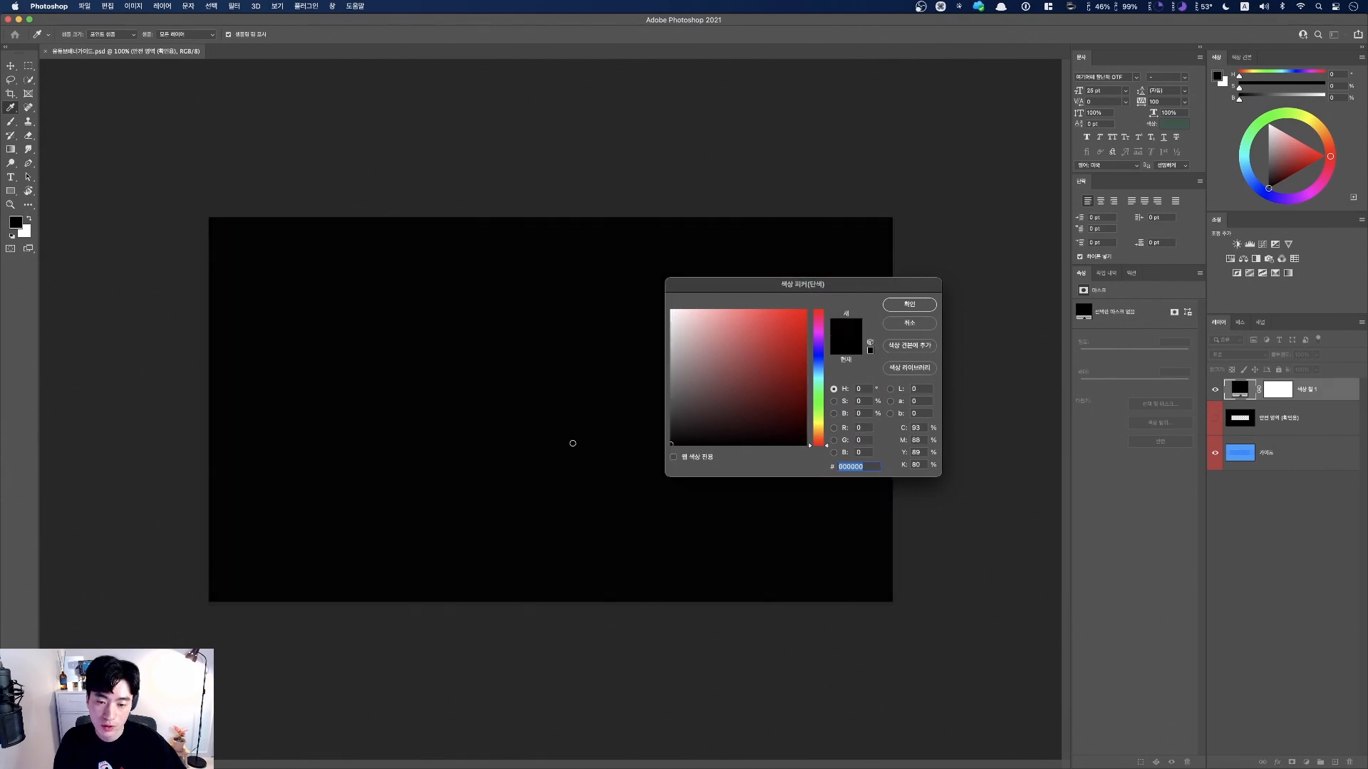
key("fn")
left_click_drag(385, 599, 504, 172)
left_click(909, 304)
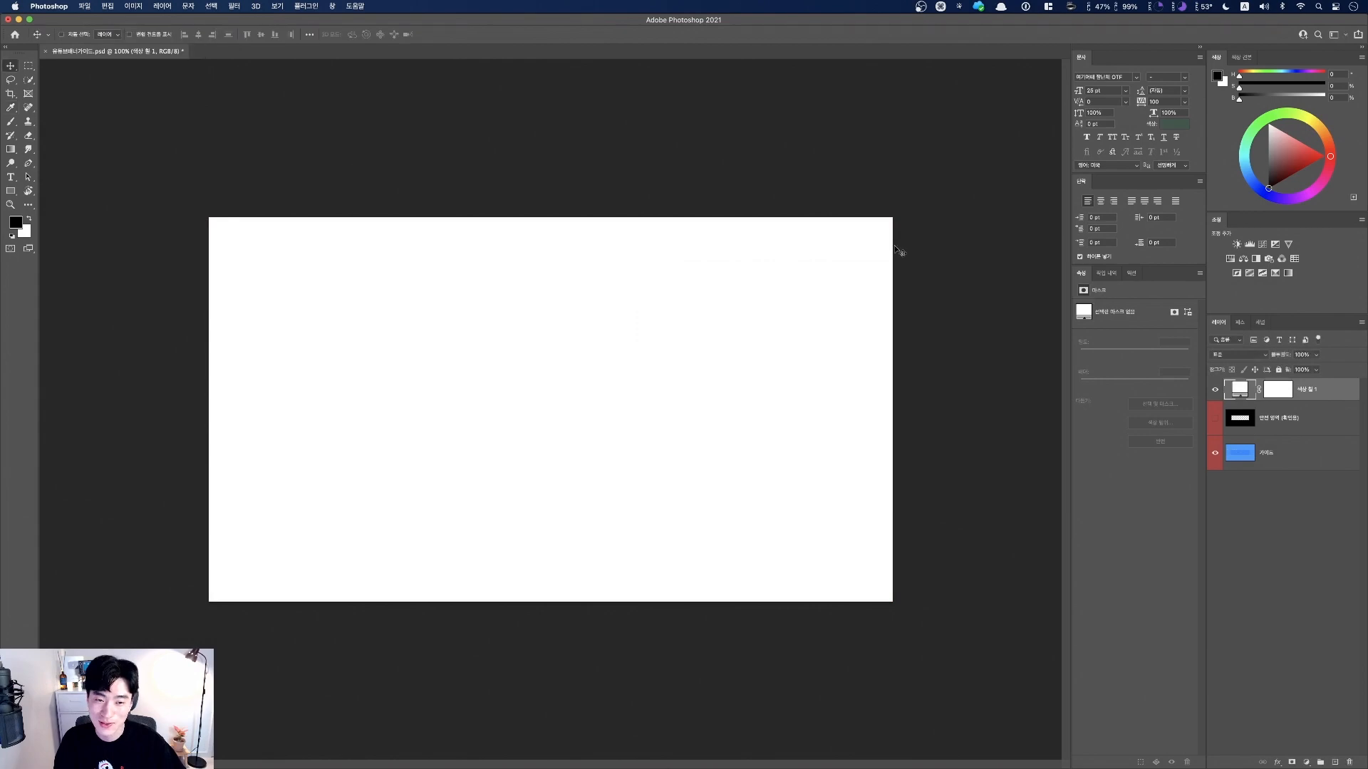
- Switch to Preview to examine the layout of the finished leaf banner, and return to Photoshop
key("ctrl+Right")
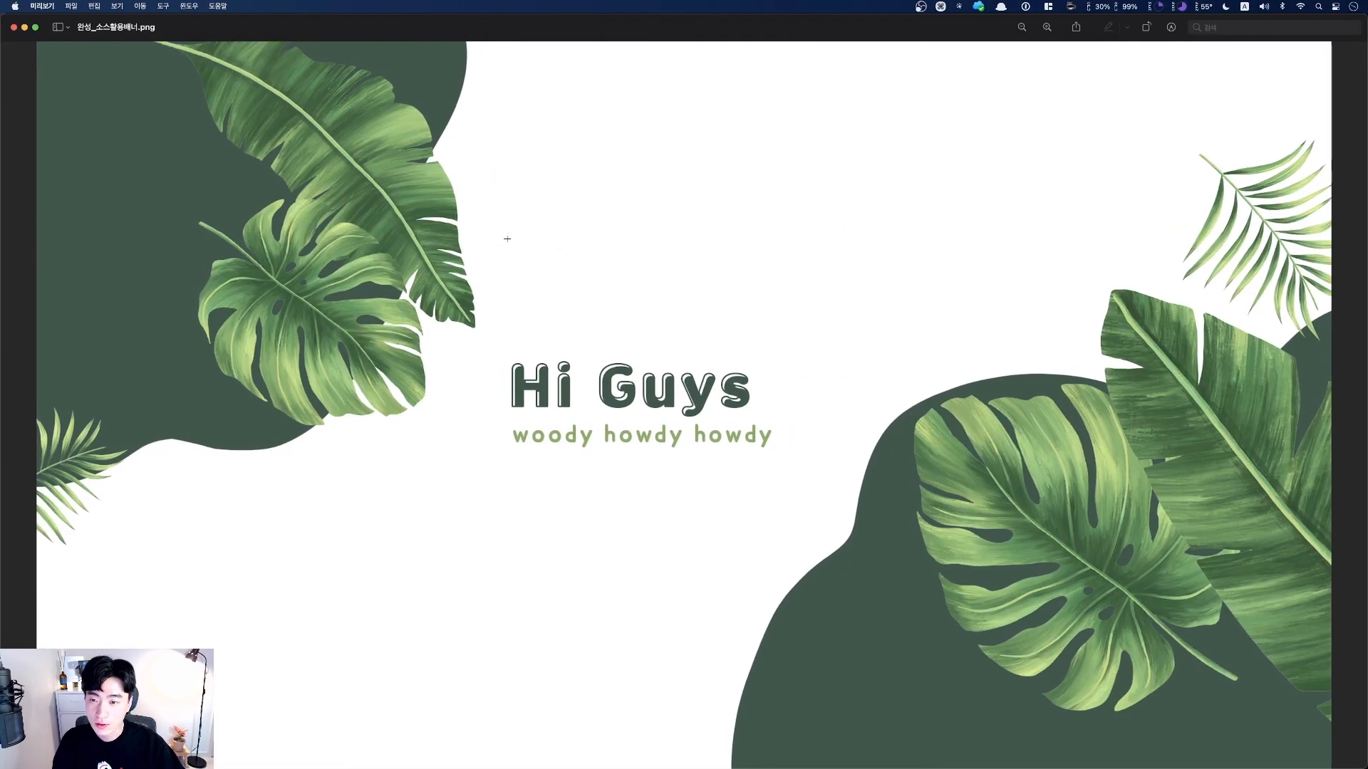
key("fn")
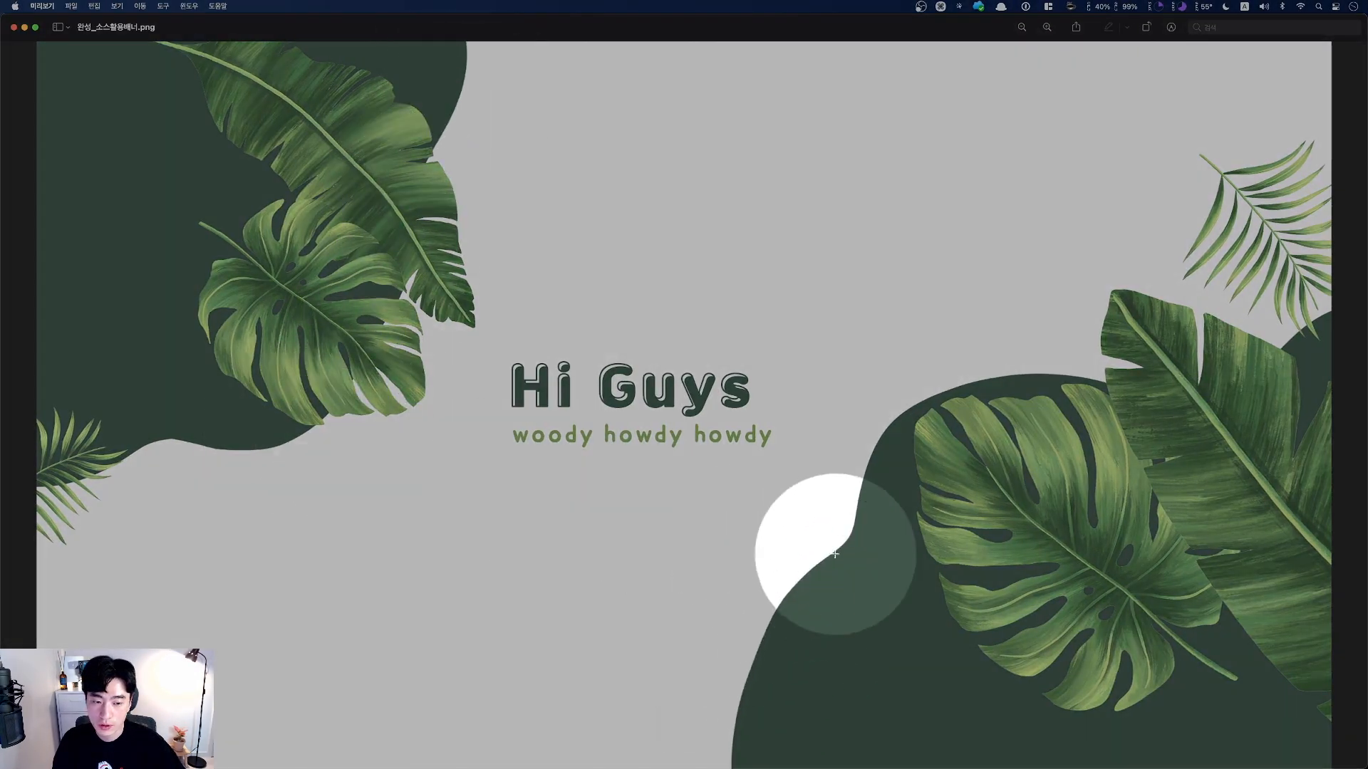
key("fn")
key("ctrl+Left")
key("fn")
- Add a new empty layer above the white fill and set up the hard round Brush at 100 px
left_click(1337, 759)
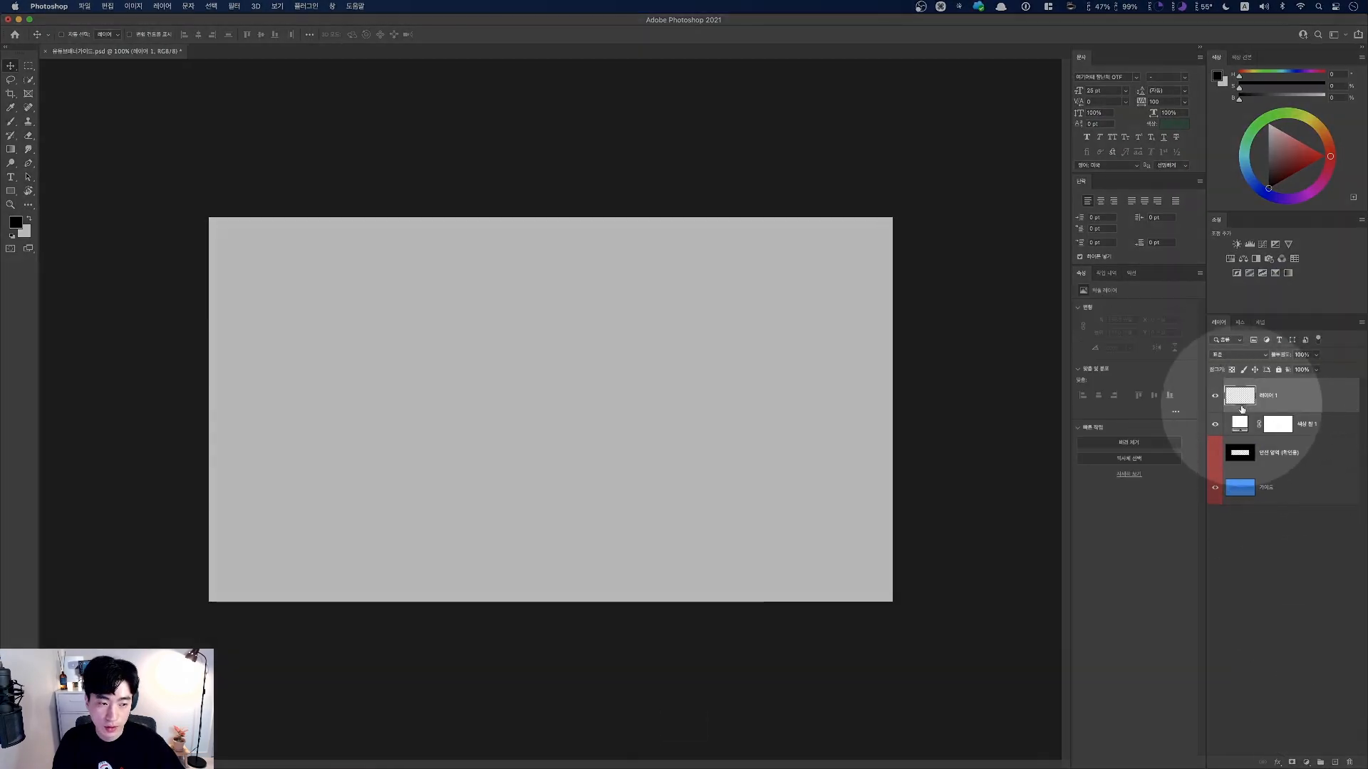
key("fn")
left_click(11, 123)
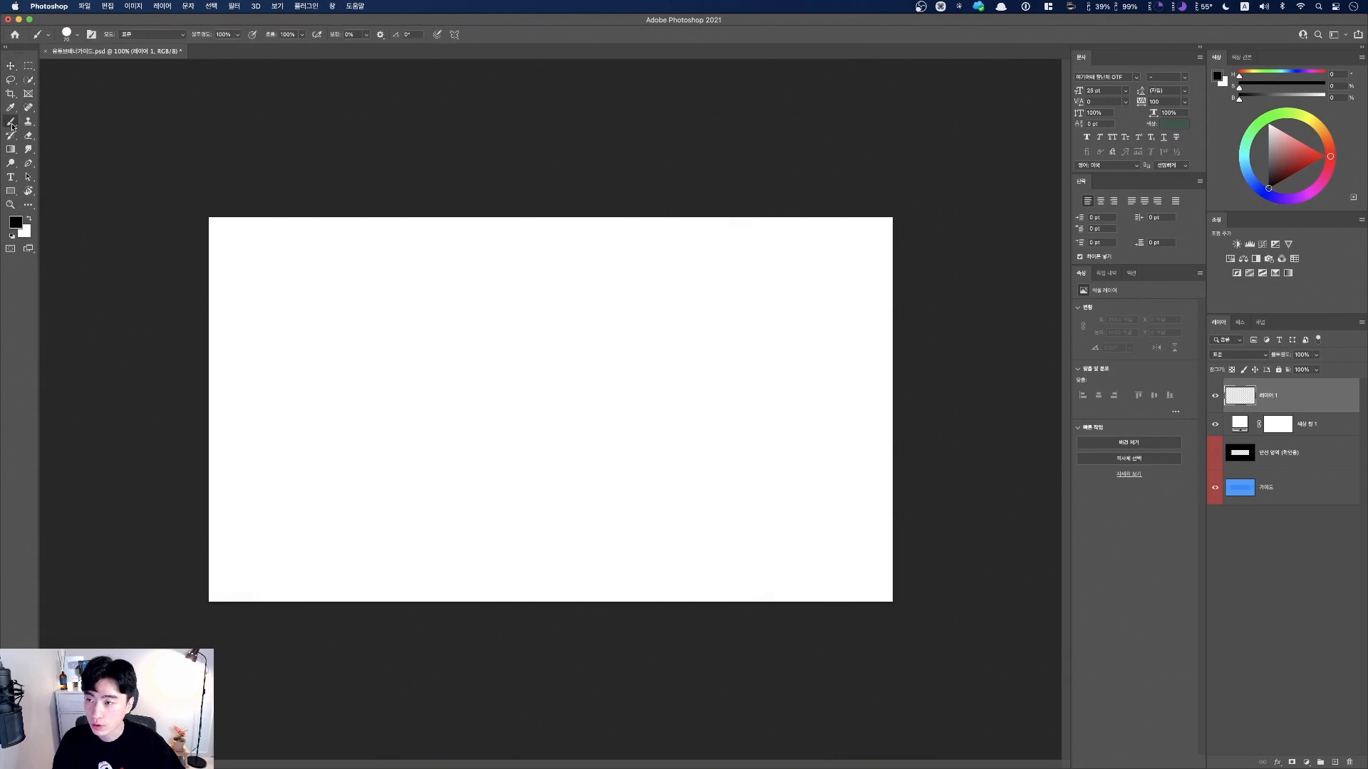
left_click(79, 38)
key("fn")
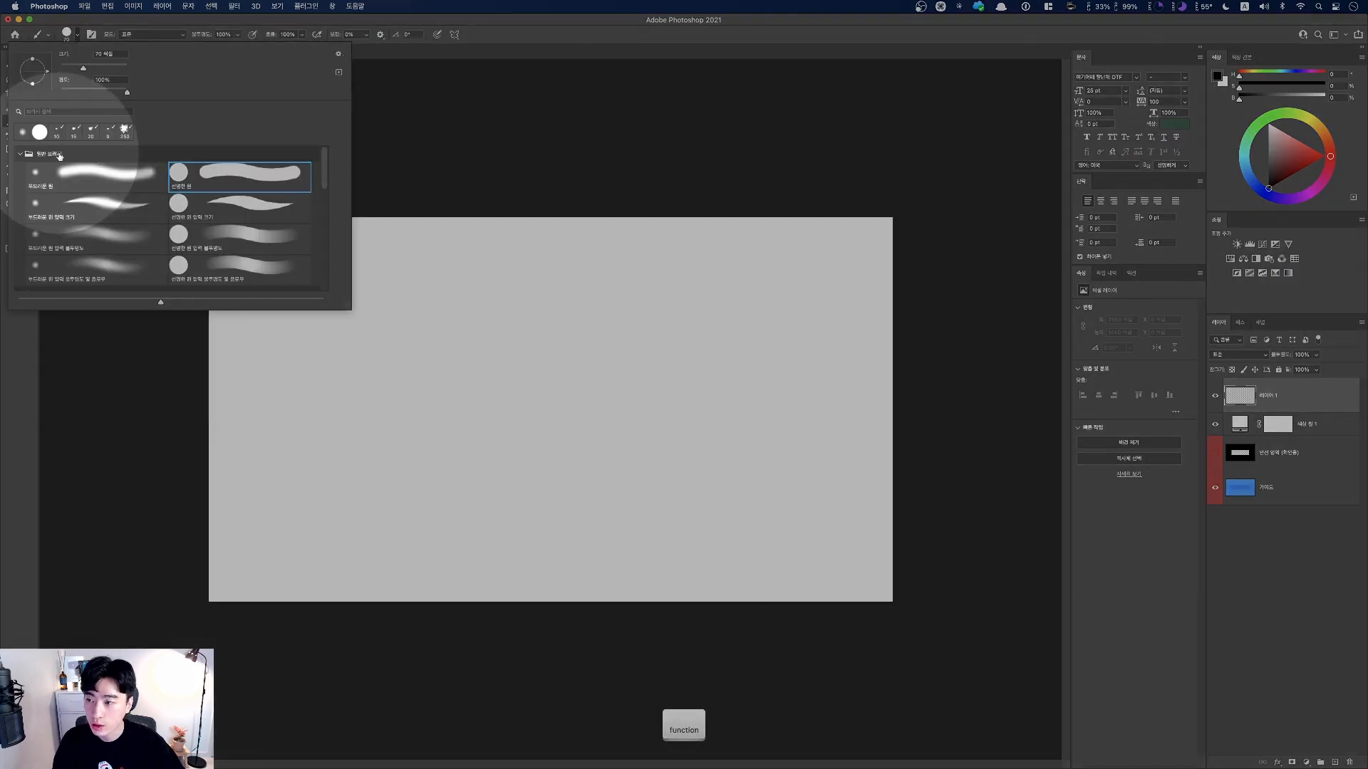
key("fn")
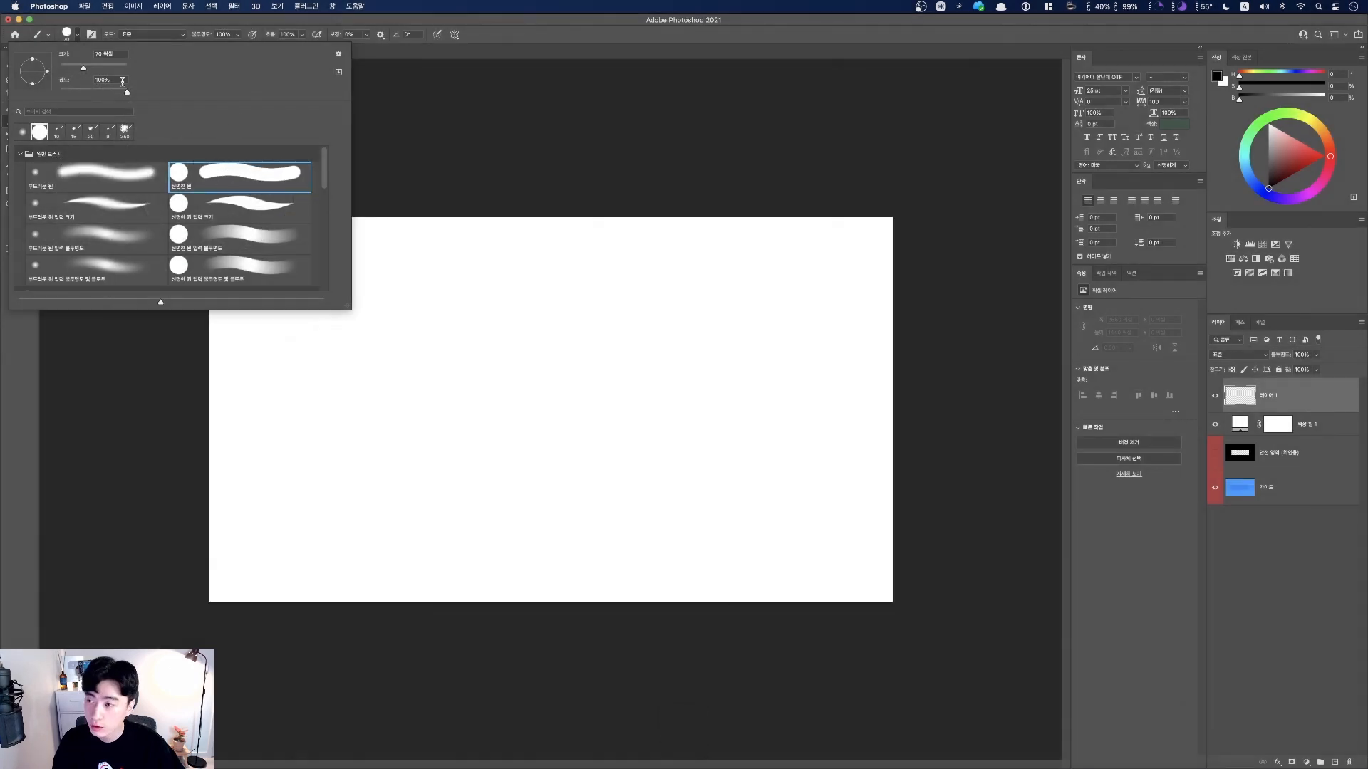
type("100")
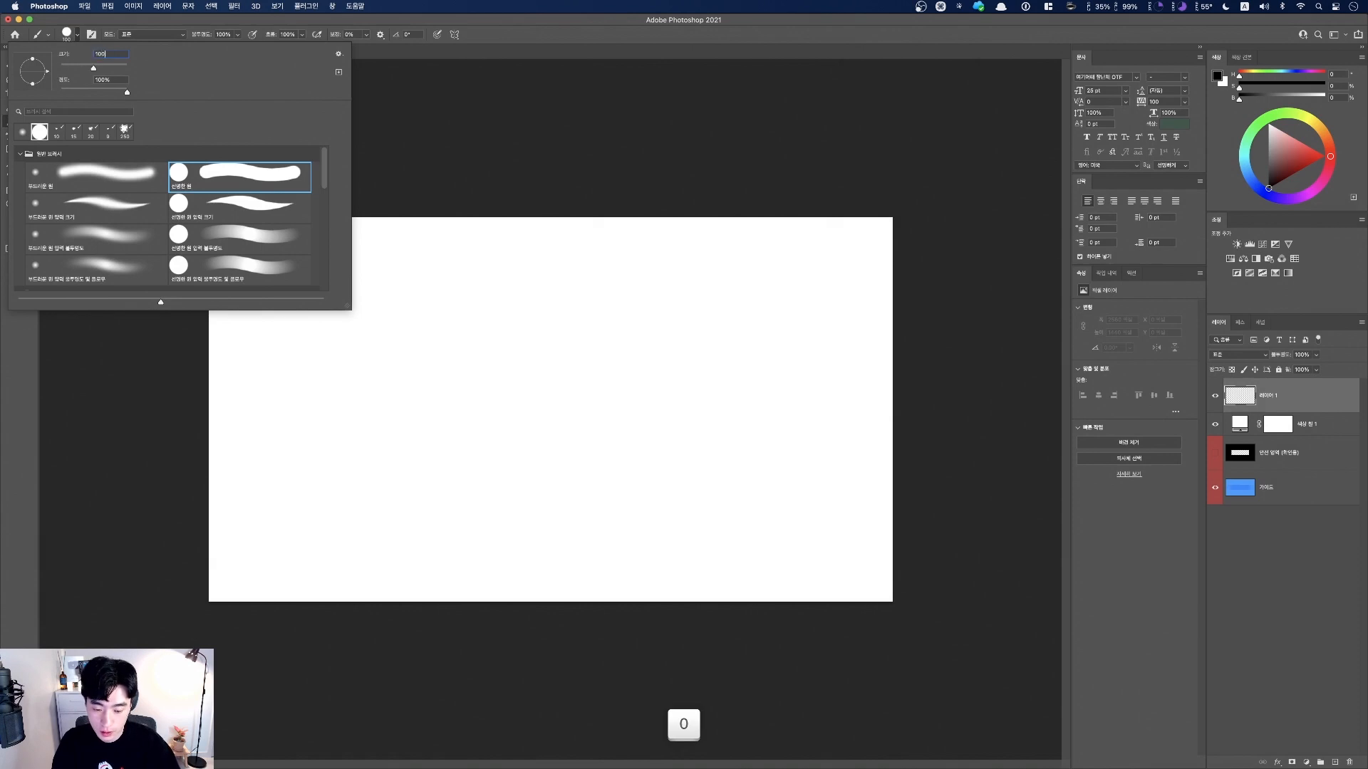
key("Return")
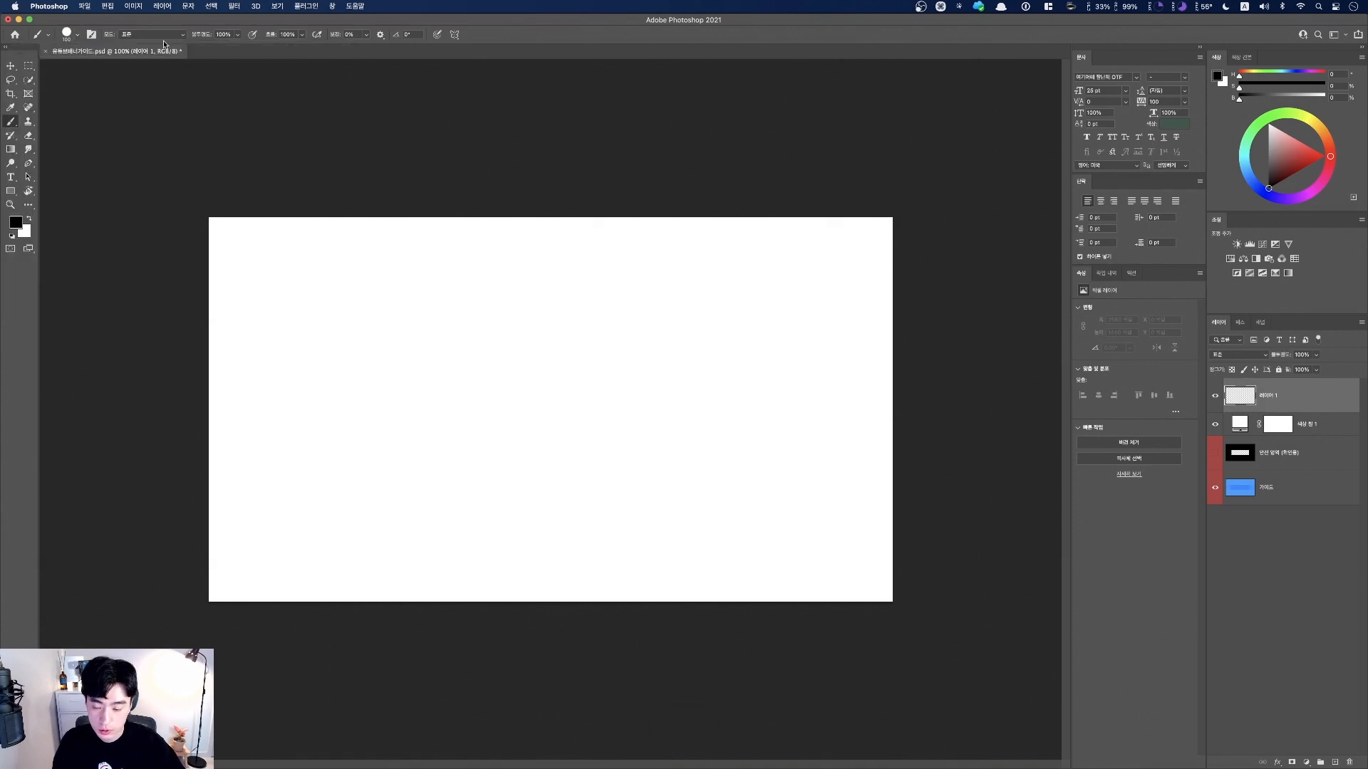
- Set the brush's smoothing to 100%
key("fn")
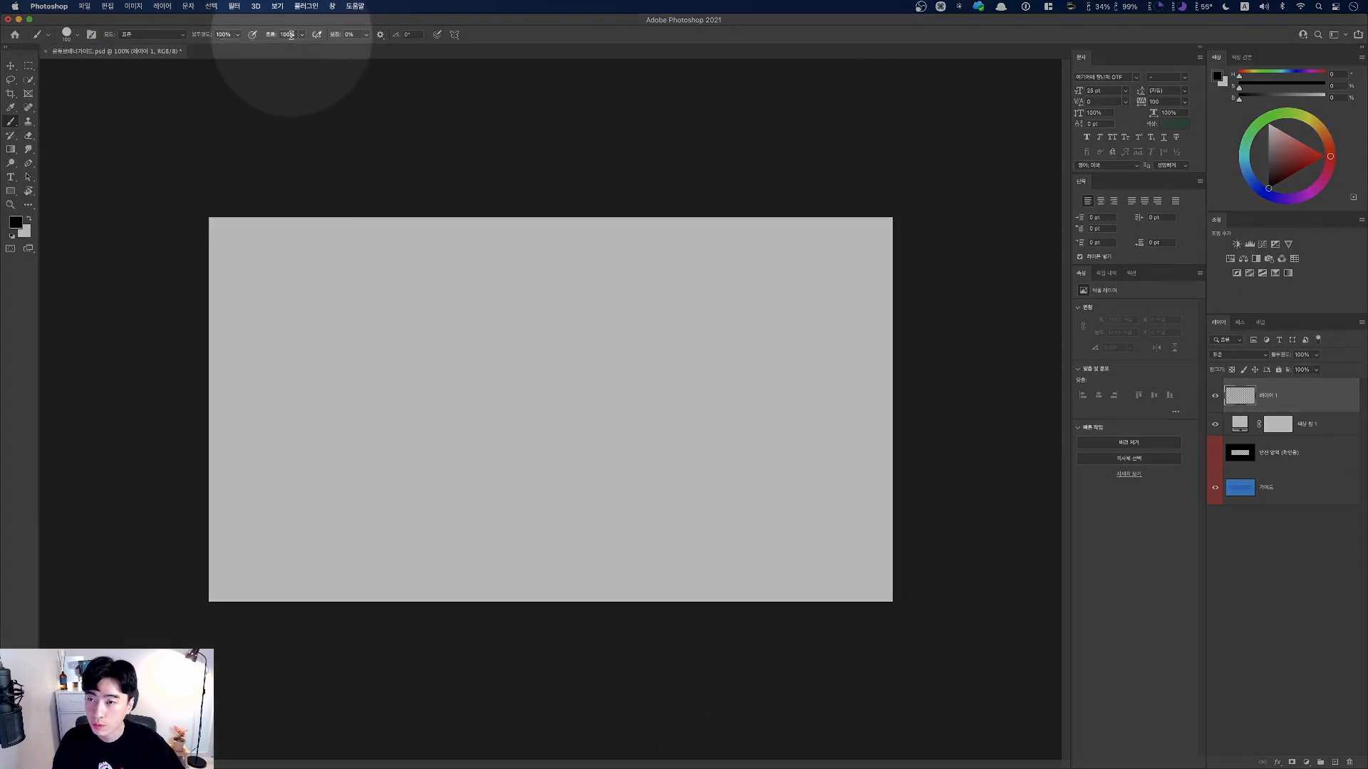
left_click(351, 34)
type("1")
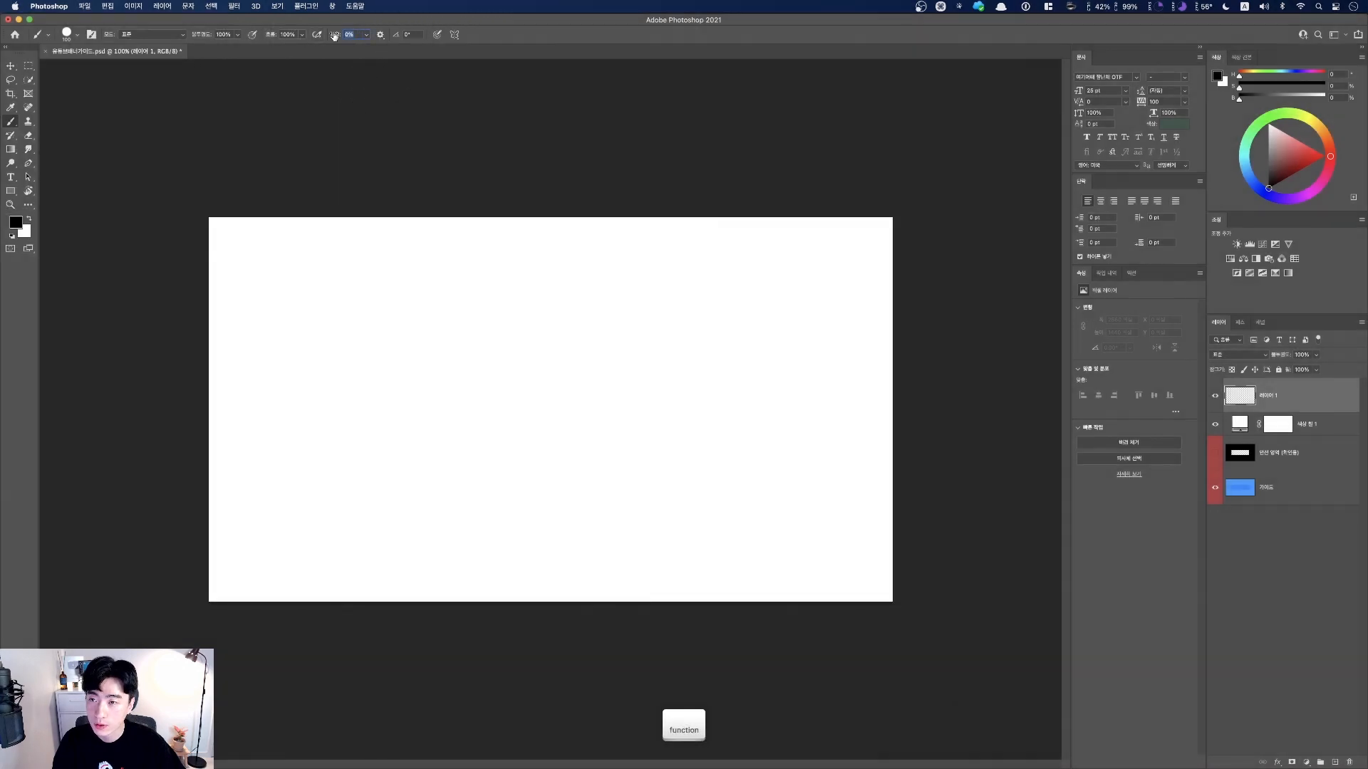
type("00")
key("Return")
key("fn")
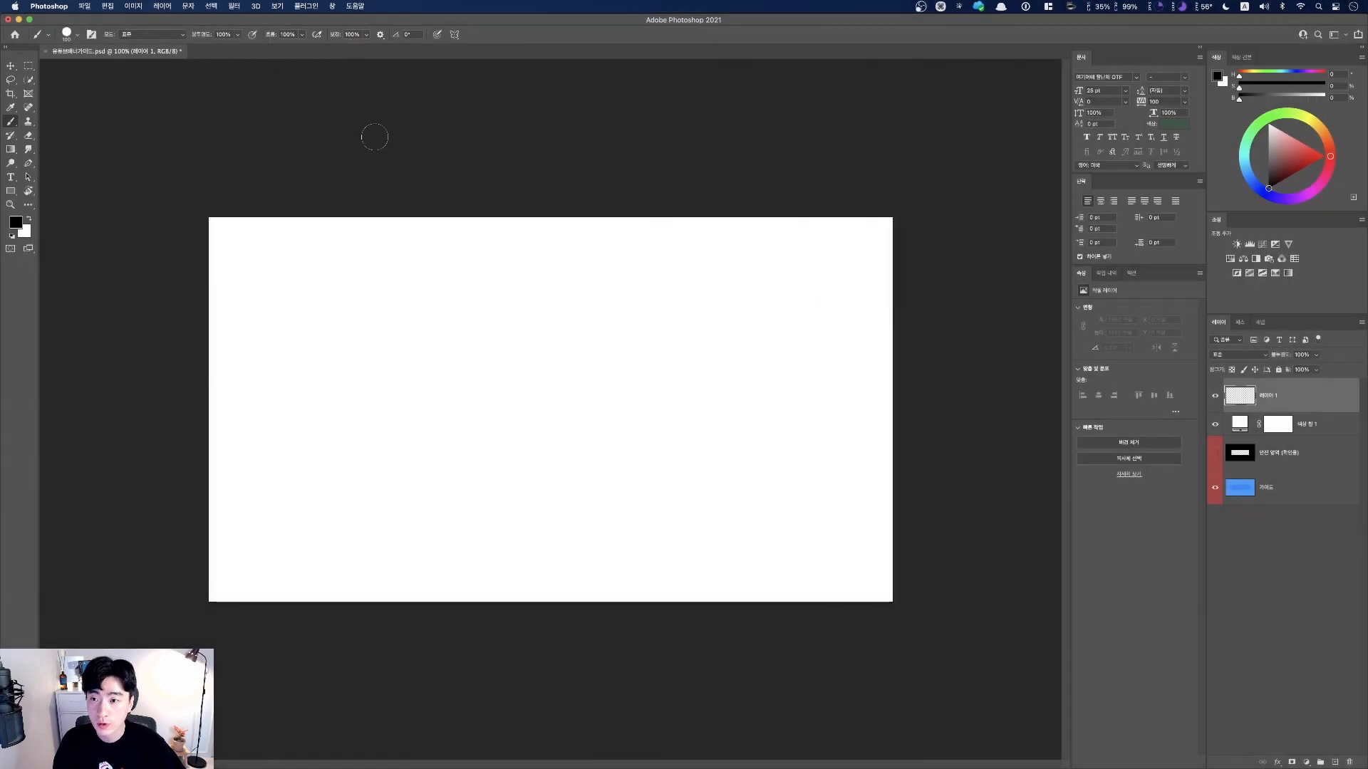
- Paint wavy black test strokes diagonally across the canvas and undo them
mouse_move(327, 298)
left_mouse_down()
mouse_move(371, 291)
mouse_move(422, 322)
mouse_move(428, 390)
mouse_move(595, 370)
mouse_move(614, 445)
mouse_move(664, 486)
mouse_move(727, 465)
mouse_move(810, 515)
mouse_move(832, 495)
left_mouse_up()
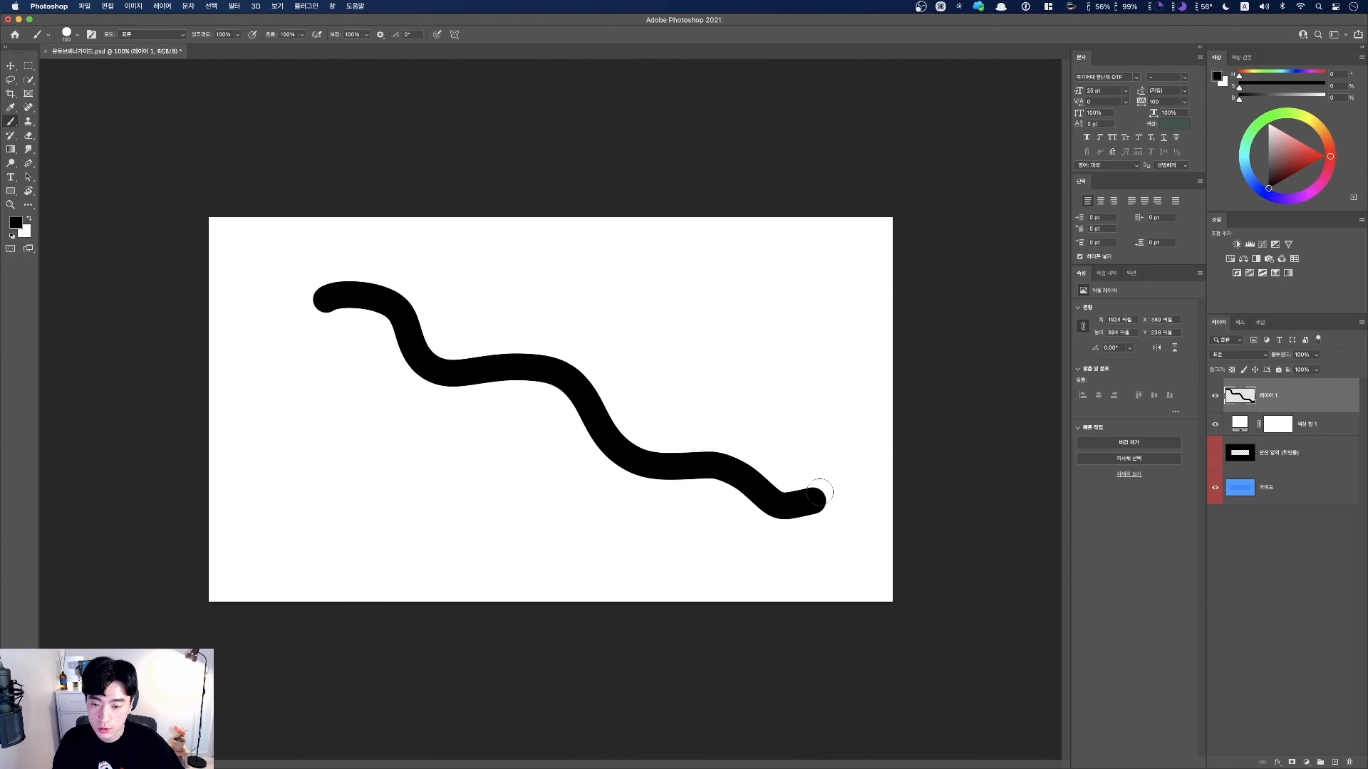
mouse_move(314, 434)
left_mouse_down()
mouse_move(348, 409)
mouse_move(484, 503)
mouse_move(574, 464)
mouse_move(641, 534)
left_mouse_up()
key("super+z")
key("super+z")
- Try a brush stroke with smoothing at 0%, undo it, and set the smoothing back to 100%
left_click(351, 34)
type("0")
key("Return")
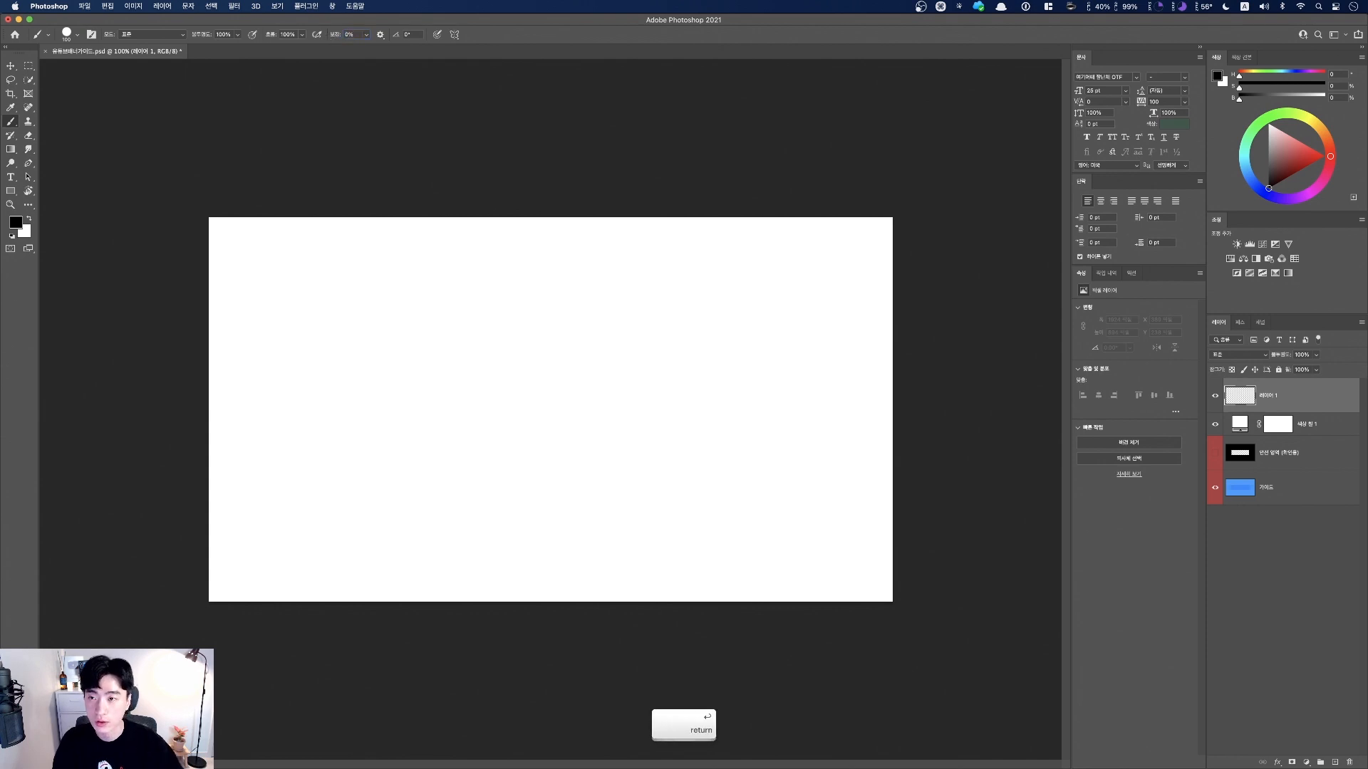
mouse_move(278, 299)
left_mouse_down()
mouse_move(325, 287)
mouse_move(383, 315)
mouse_move(419, 373)
mouse_move(507, 300)
mouse_move(585, 303)
mouse_move(607, 426)
mouse_move(786, 419)
mouse_move(692, 530)
mouse_move(469, 399)
mouse_move(279, 391)
mouse_move(405, 305)
mouse_move(566, 256)
mouse_move(698, 274)
mouse_move(713, 335)
left_mouse_up()
key("cmd+z")
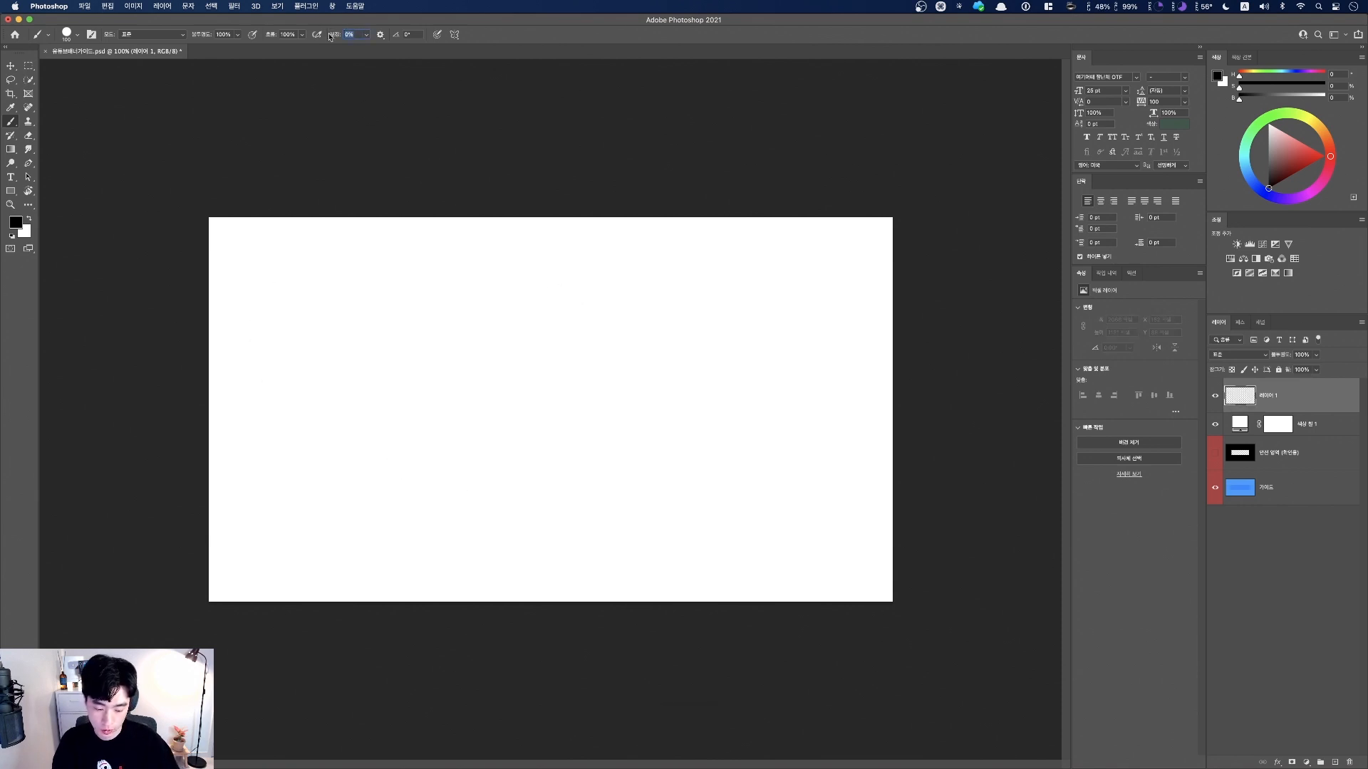
type("100")
key("Return")
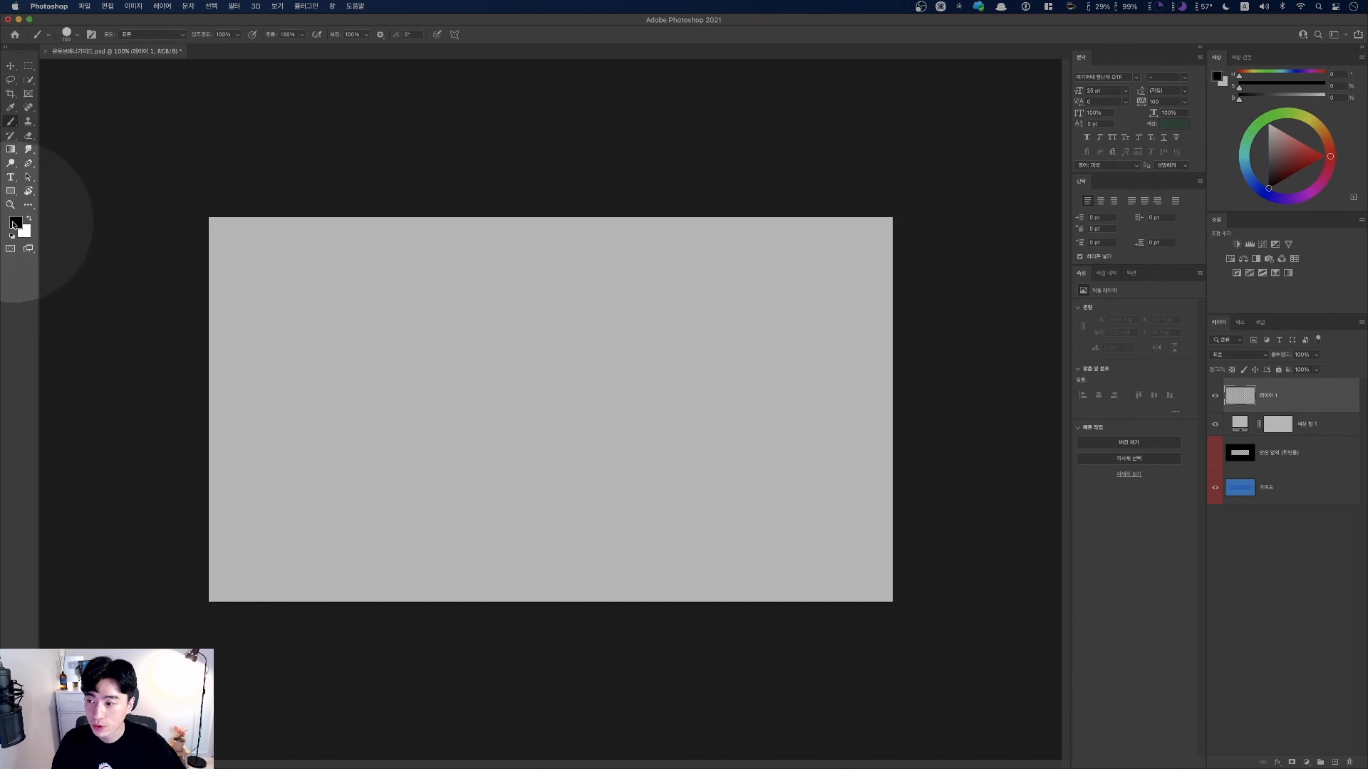
- Set the foreground colour to dark green #395848
left_click(16, 223)
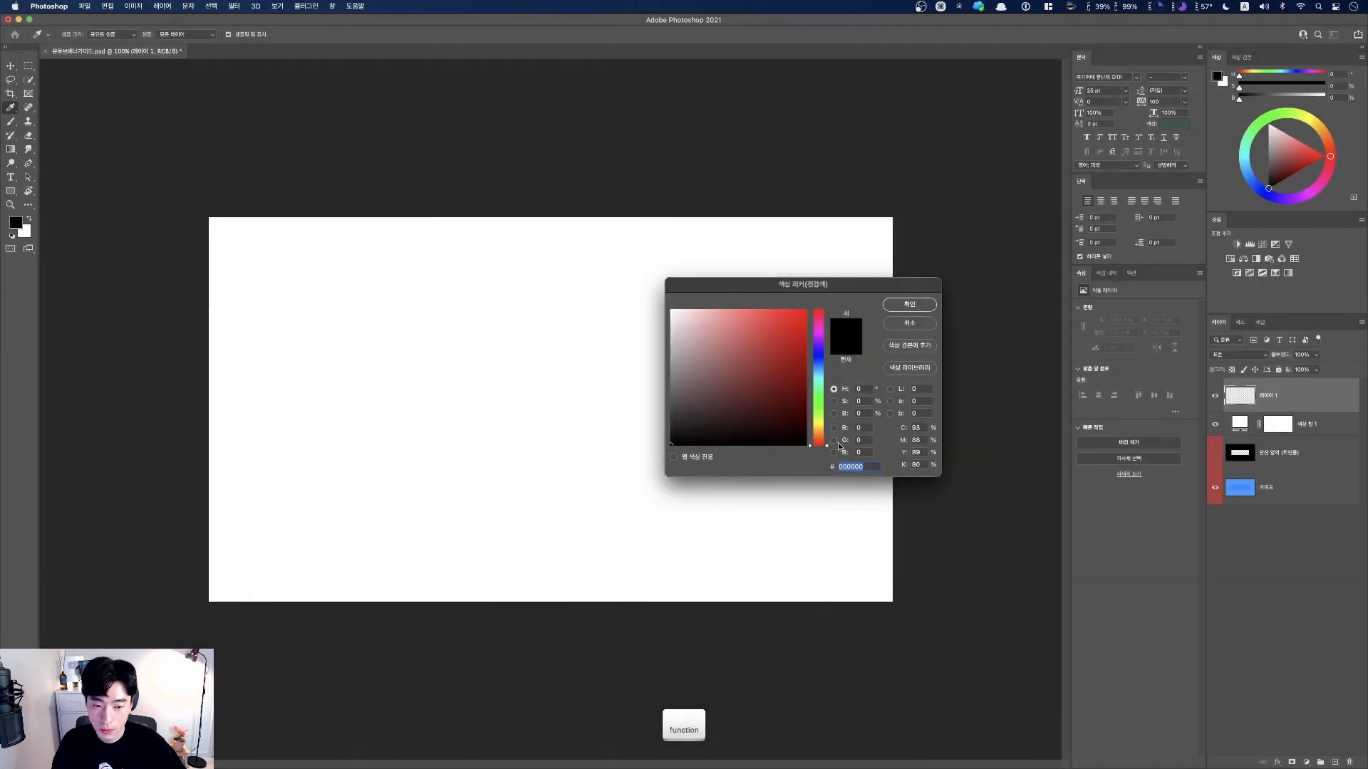
type("3958")
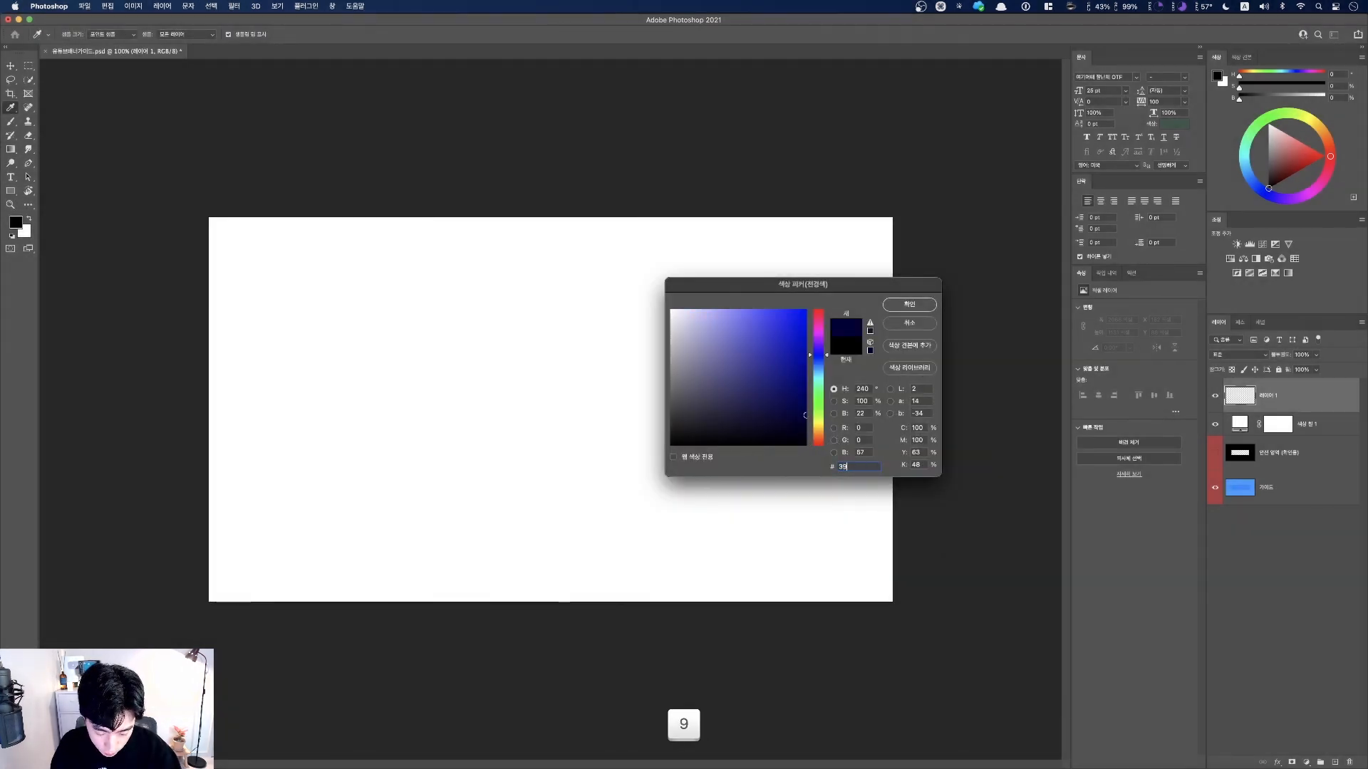
type("48")
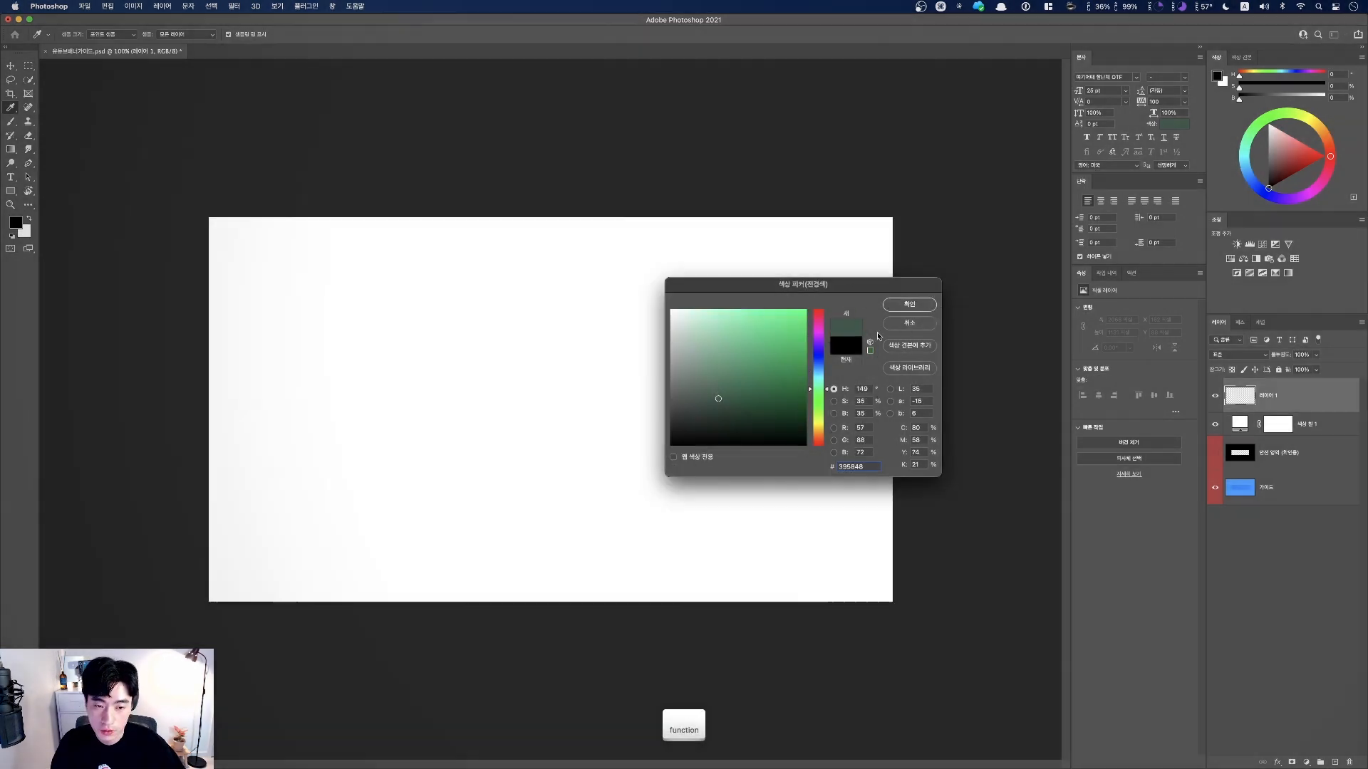
key("Return")
- Show the guides and paint a wavy dark green Brush line that encloses the canvas's upper-left corner
key("b")
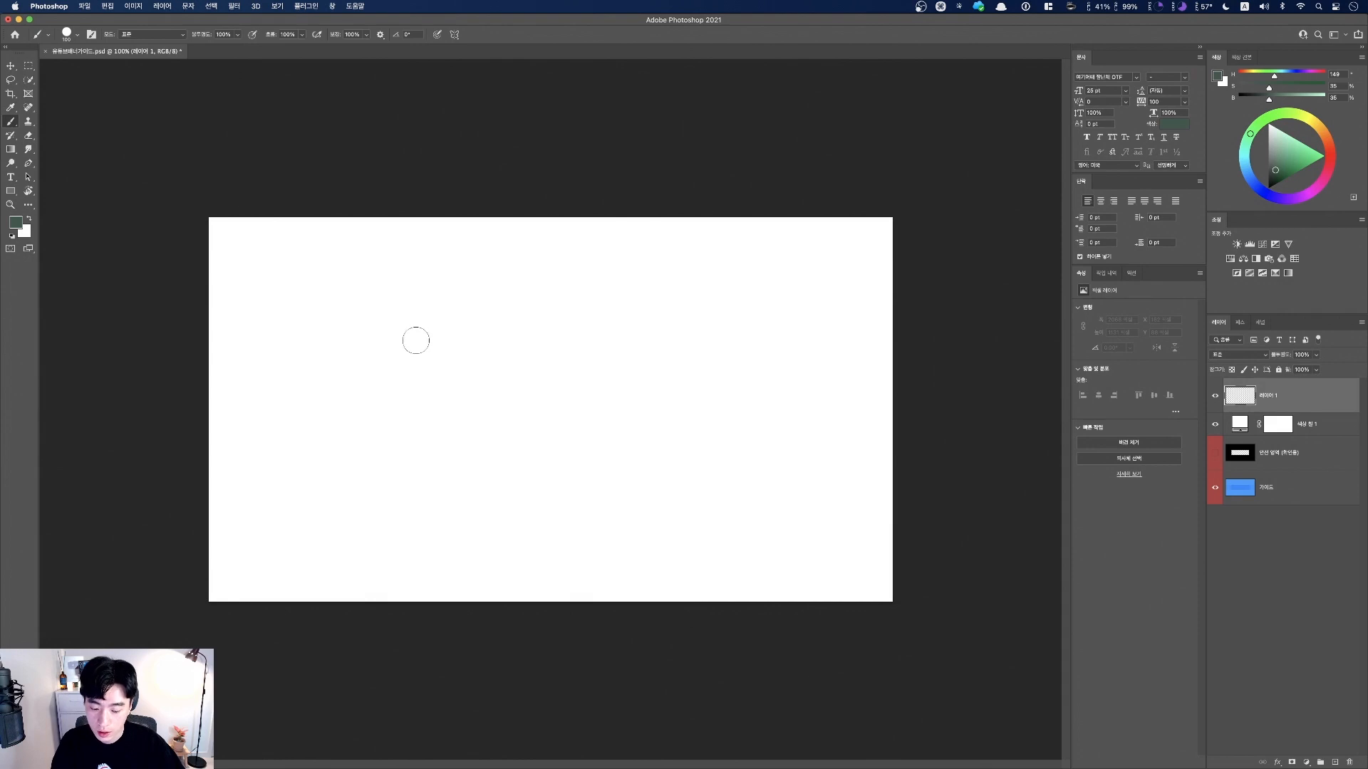
key("super+semicolon")
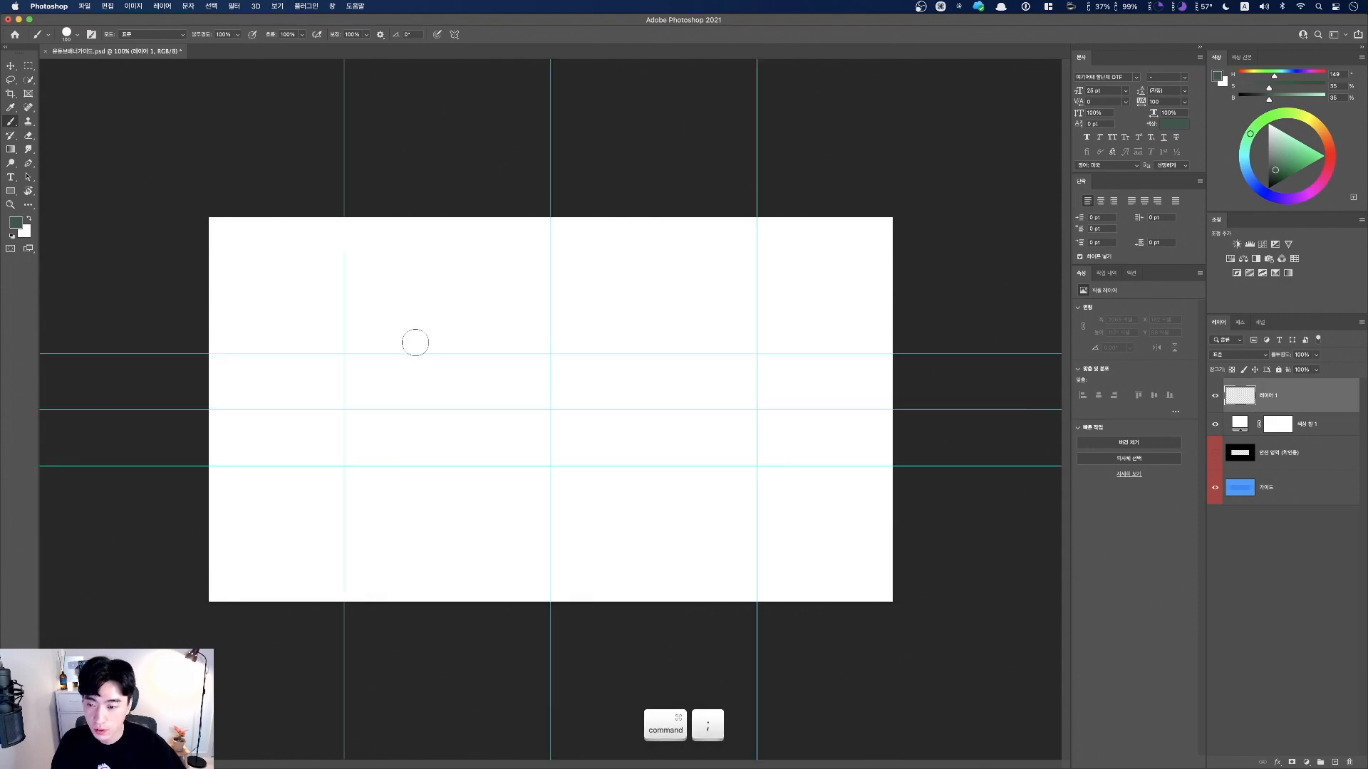
key("fn")
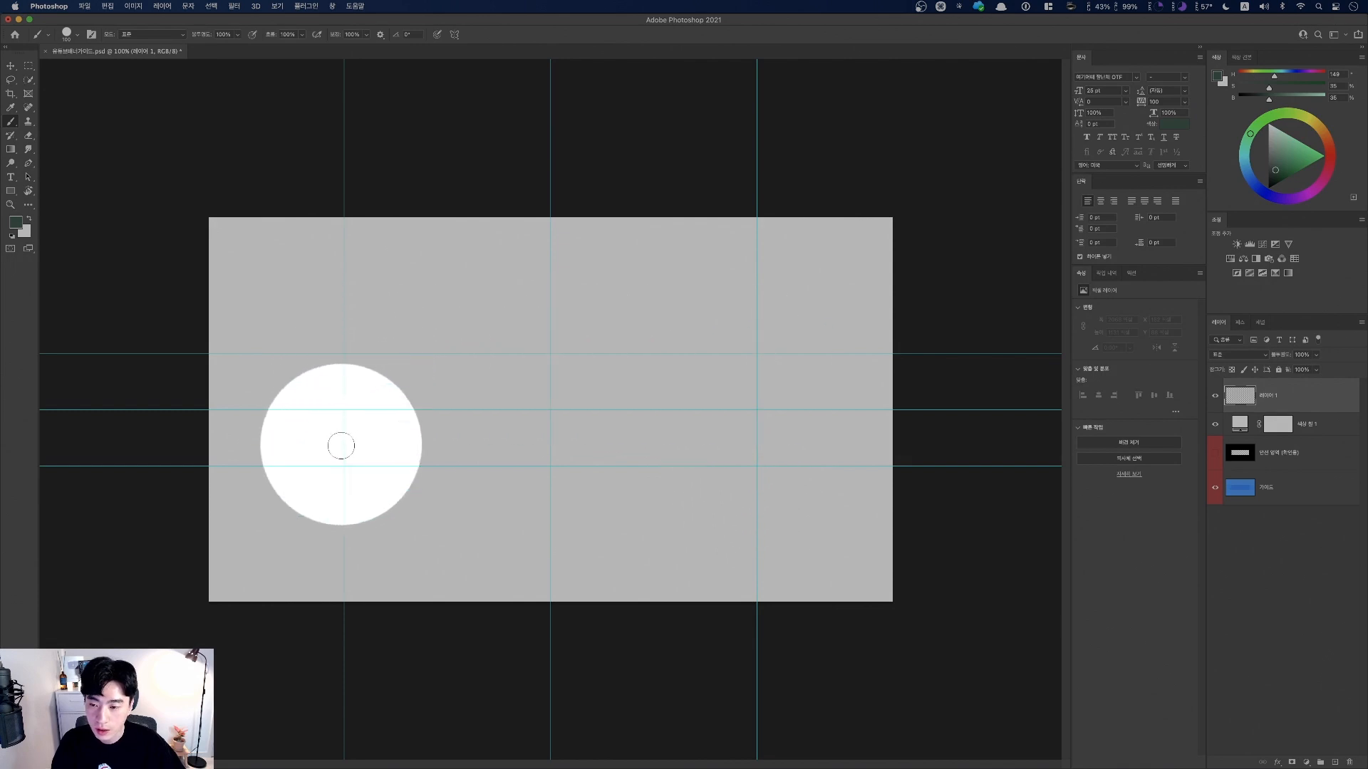
key("fn")
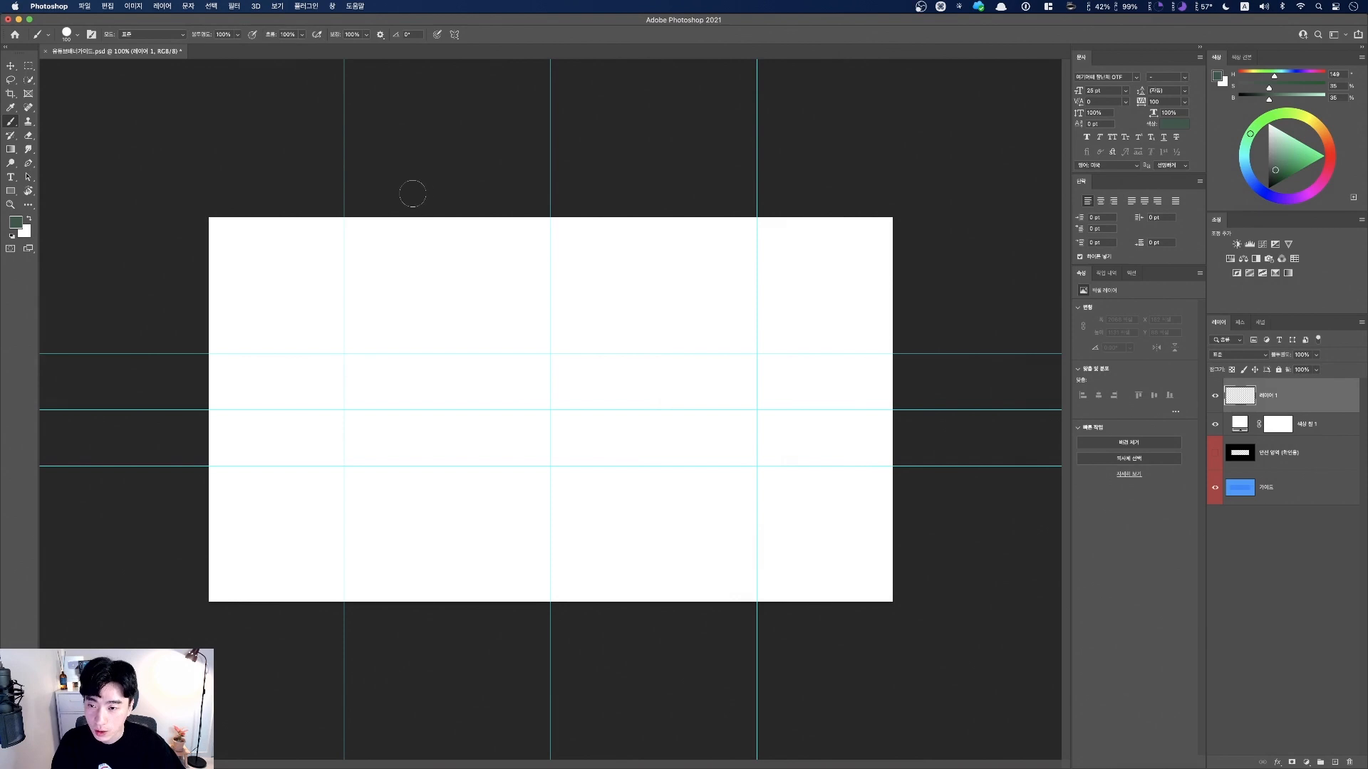
mouse_move(407, 257)
left_mouse_down()
mouse_move(387, 309)
mouse_move(397, 354)
mouse_move(351, 385)
mouse_move(265, 371)
mouse_move(221, 408)
mouse_move(151, 395)
left_mouse_up()
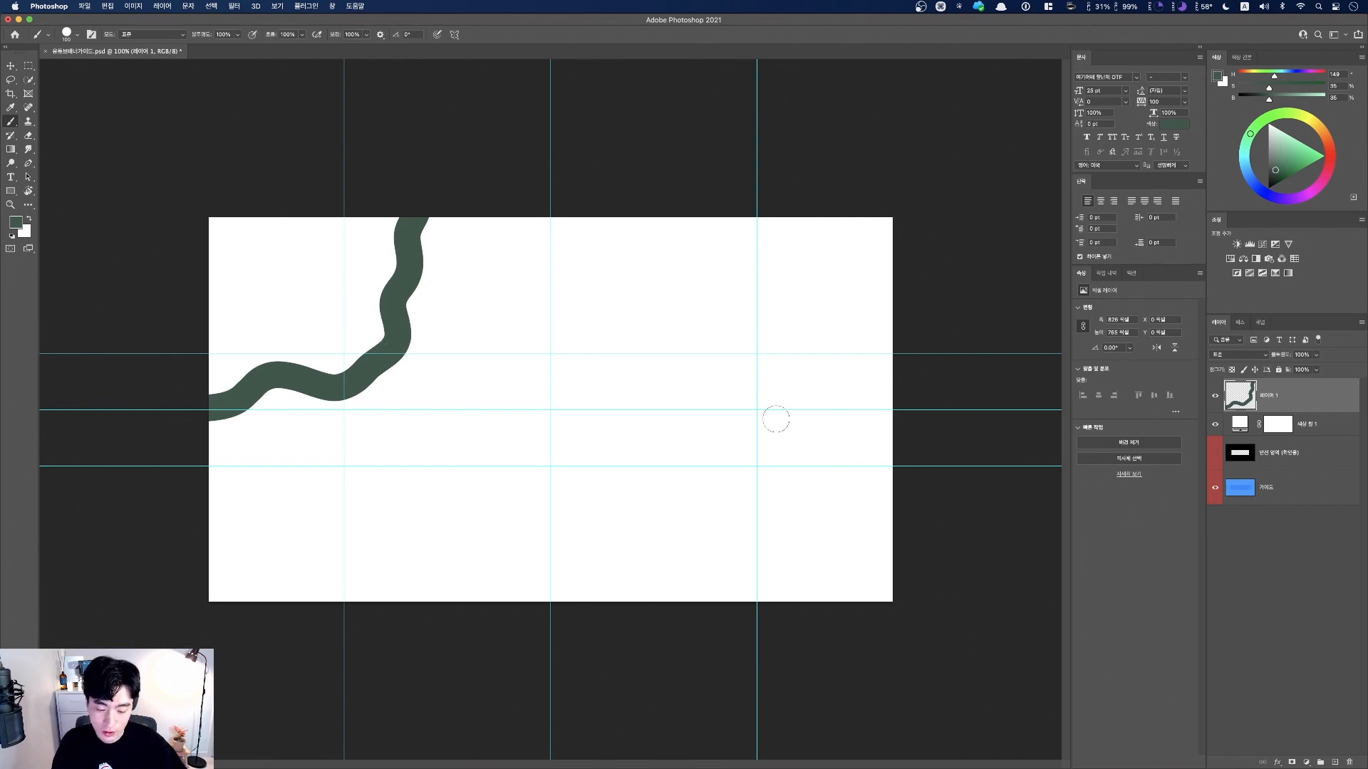
- Paint a wavy dark green line from the canvas's right edge to its bottom edge, enclosing the lower-right corner
mouse_move(866, 372)
left_mouse_down()
mouse_move(786, 421)
mouse_move(703, 414)
left_mouse_up()
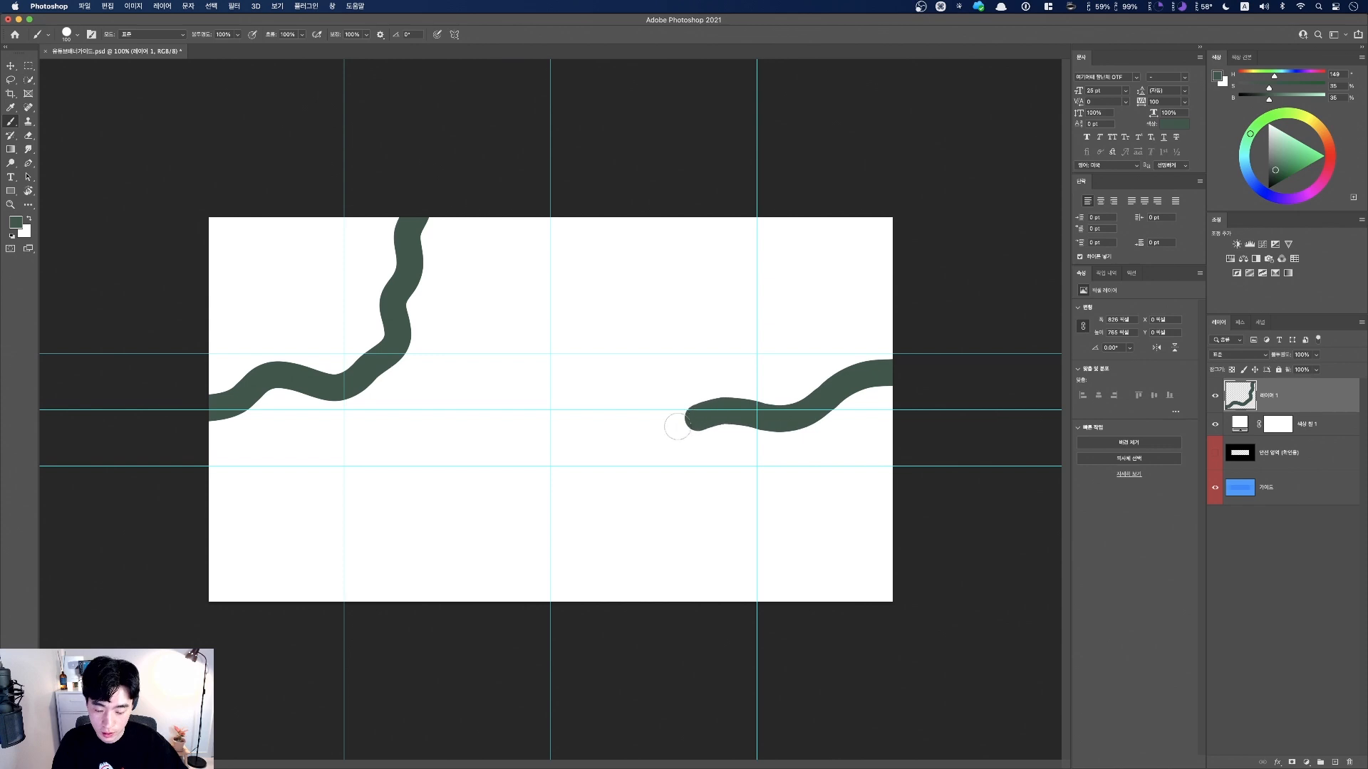
mouse_move(663, 456)
left_mouse_down()
mouse_move(576, 532)
mouse_move(576, 614)
mouse_move(589, 621)
left_mouse_up()
key("ctrl")
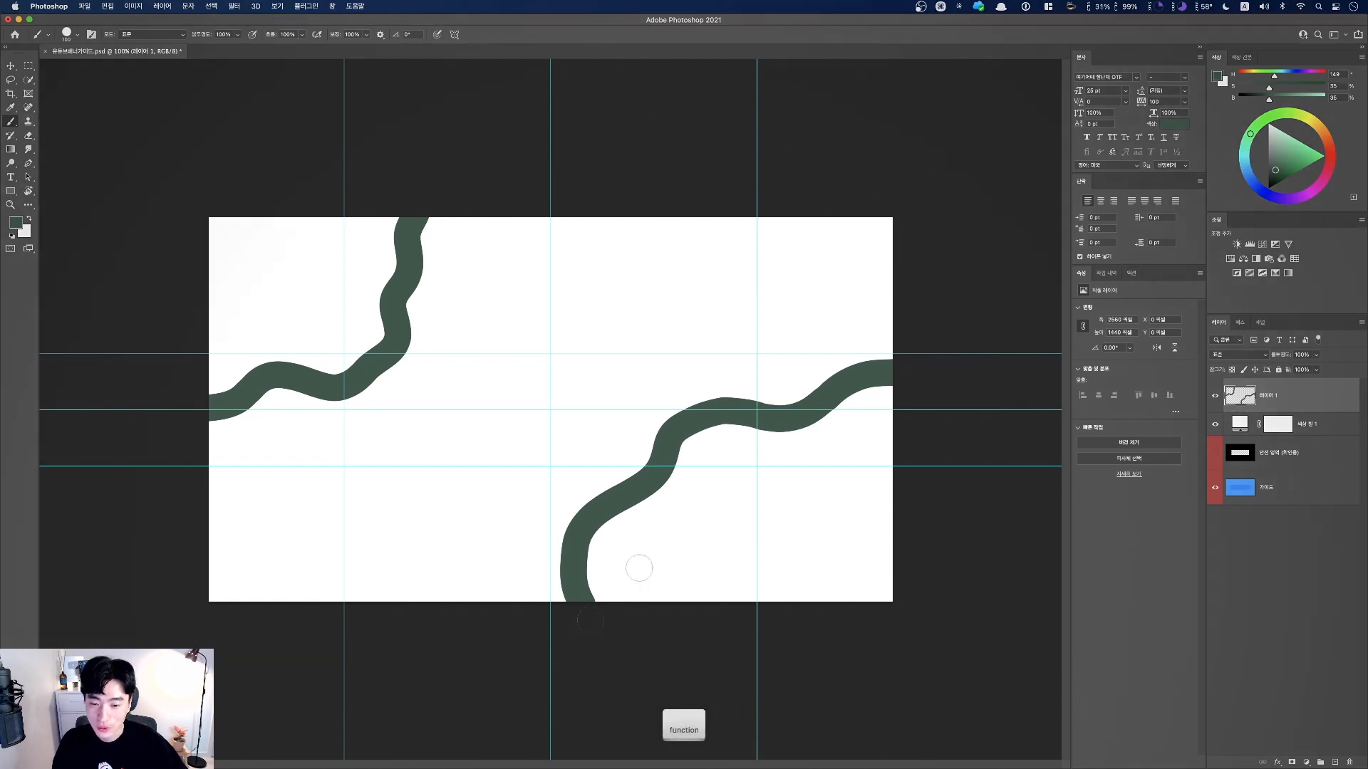
key("ctrl")
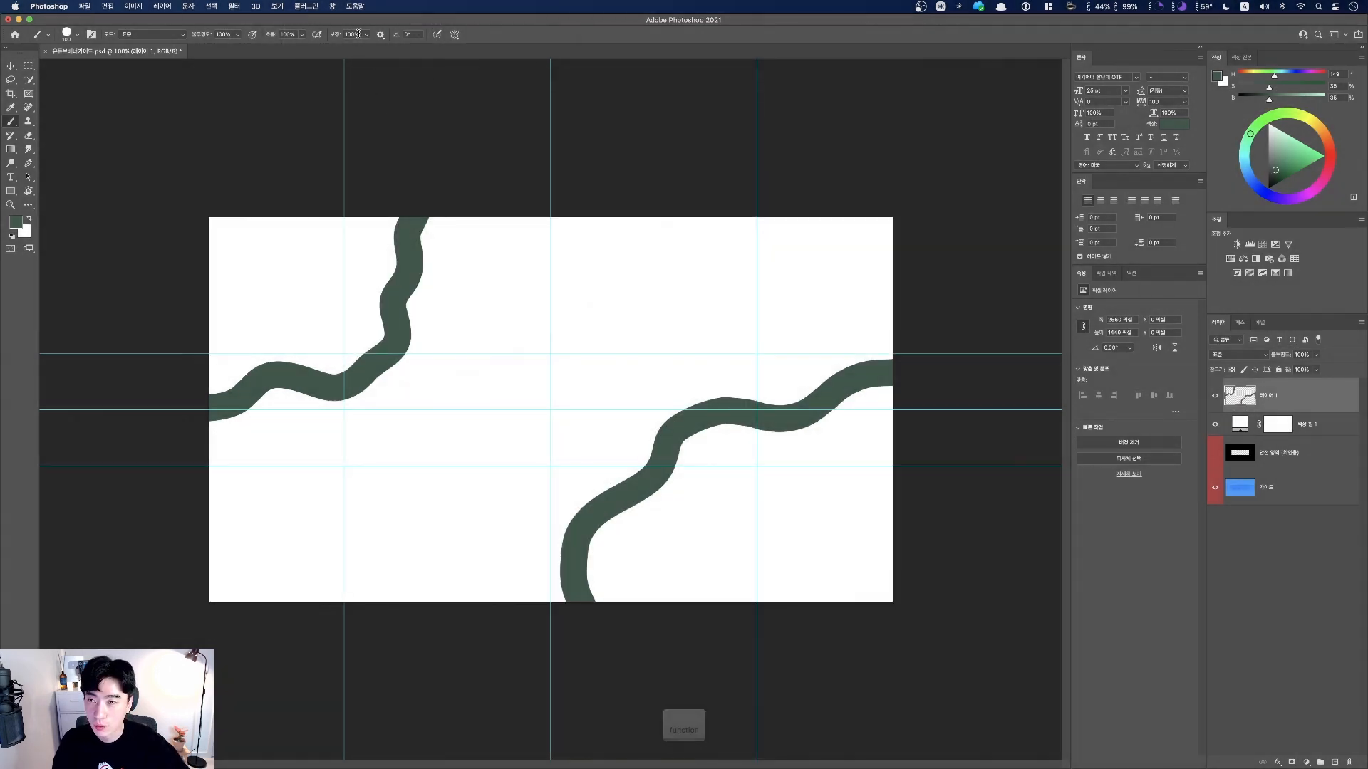
- Fill both enclosed corners with solid dark green using a 500 px brush with smoothing at 0%
left_click(338, 33)
type("0")
key("Return")
key("bracketright")
key("bracketright")
key("bracketright")
key("bracketright")
key("bracketright")
key("bracketright")
key("bracketright")
key("bracketright")
key("bracketright")
key("bracketright")
mouse_move(220, 208)
left_mouse_down()
mouse_move(209, 334)
mouse_move(236, 307)
mouse_move(326, 313)
mouse_move(345, 205)
left_mouse_up()
mouse_move(839, 451)
left_mouse_down()
mouse_move(814, 507)
mouse_move(737, 492)
mouse_move(652, 569)
mouse_move(796, 582)
left_mouse_up()
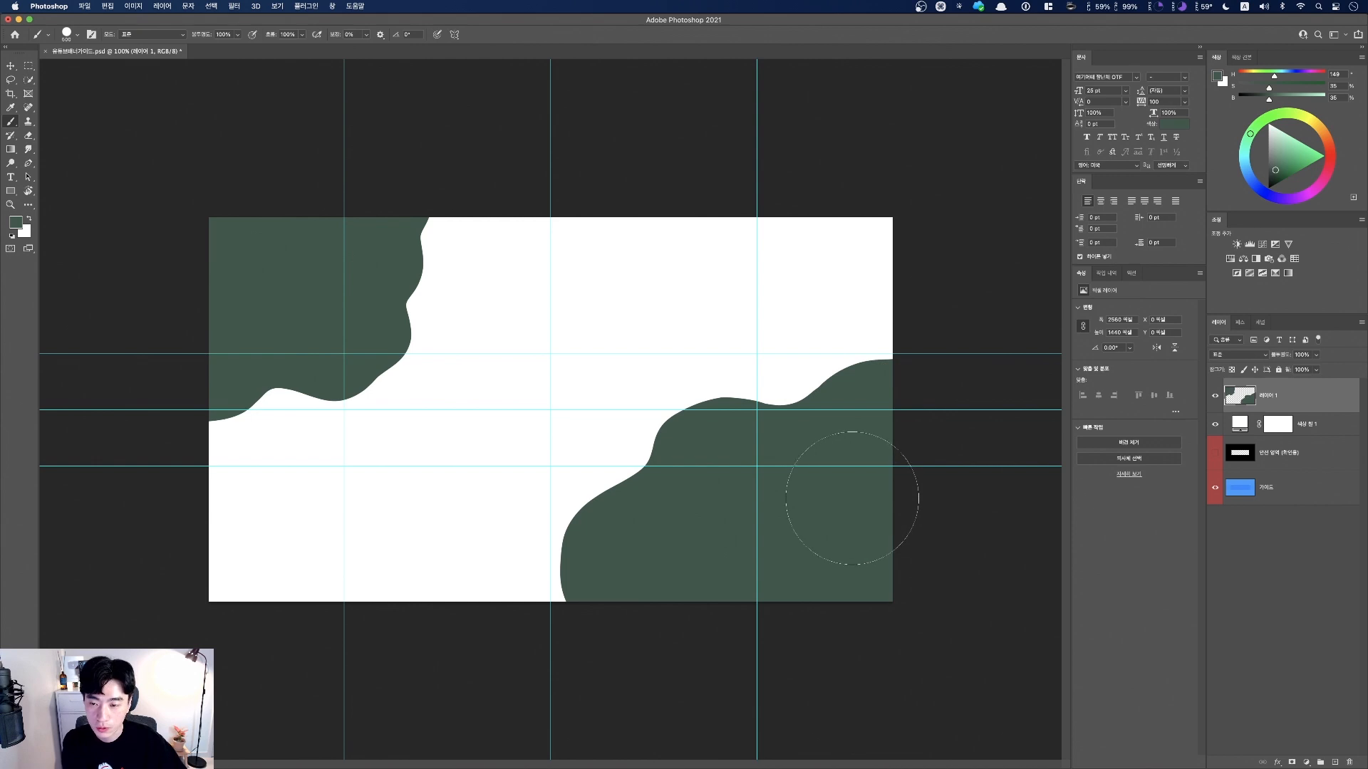
- Switch to the Move tool and open the leaf image 예제_leaf.jpg as a separate document
key("v")
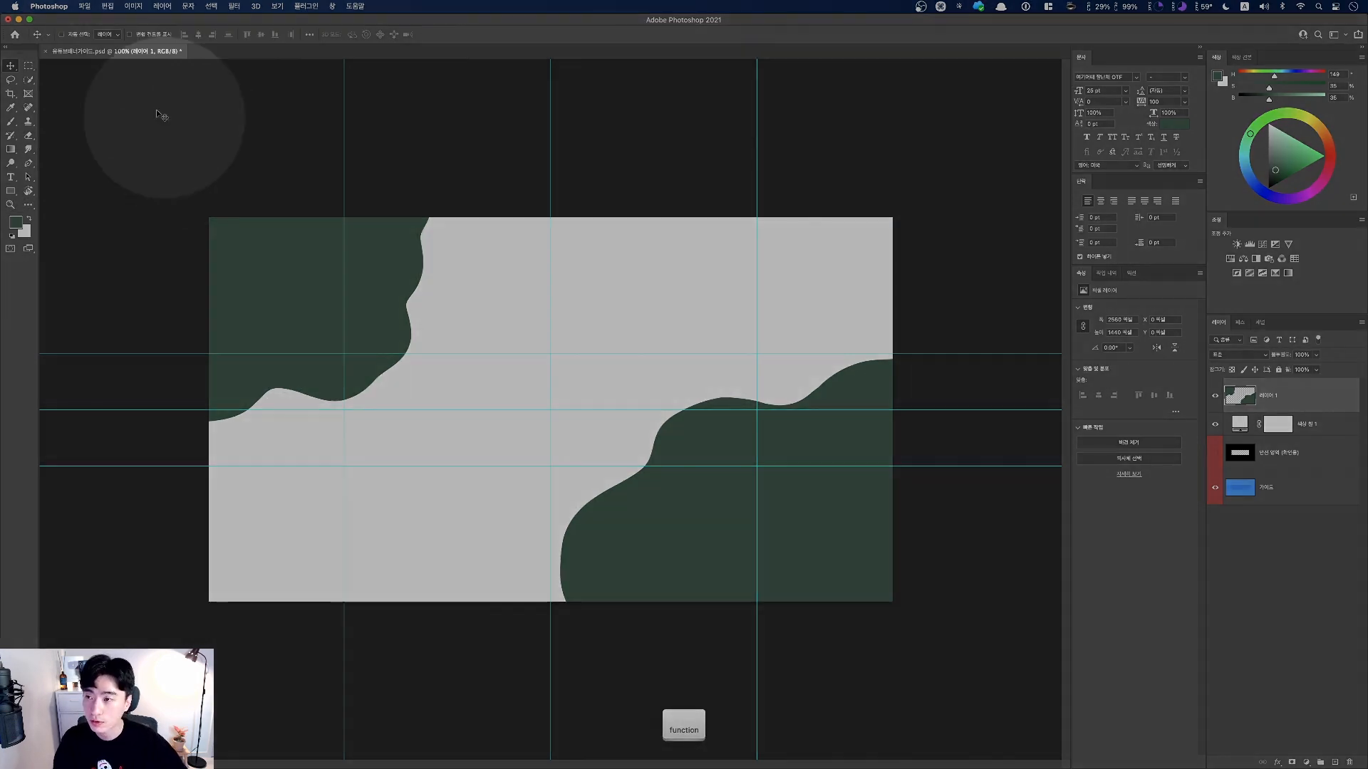
left_click(87, 7)
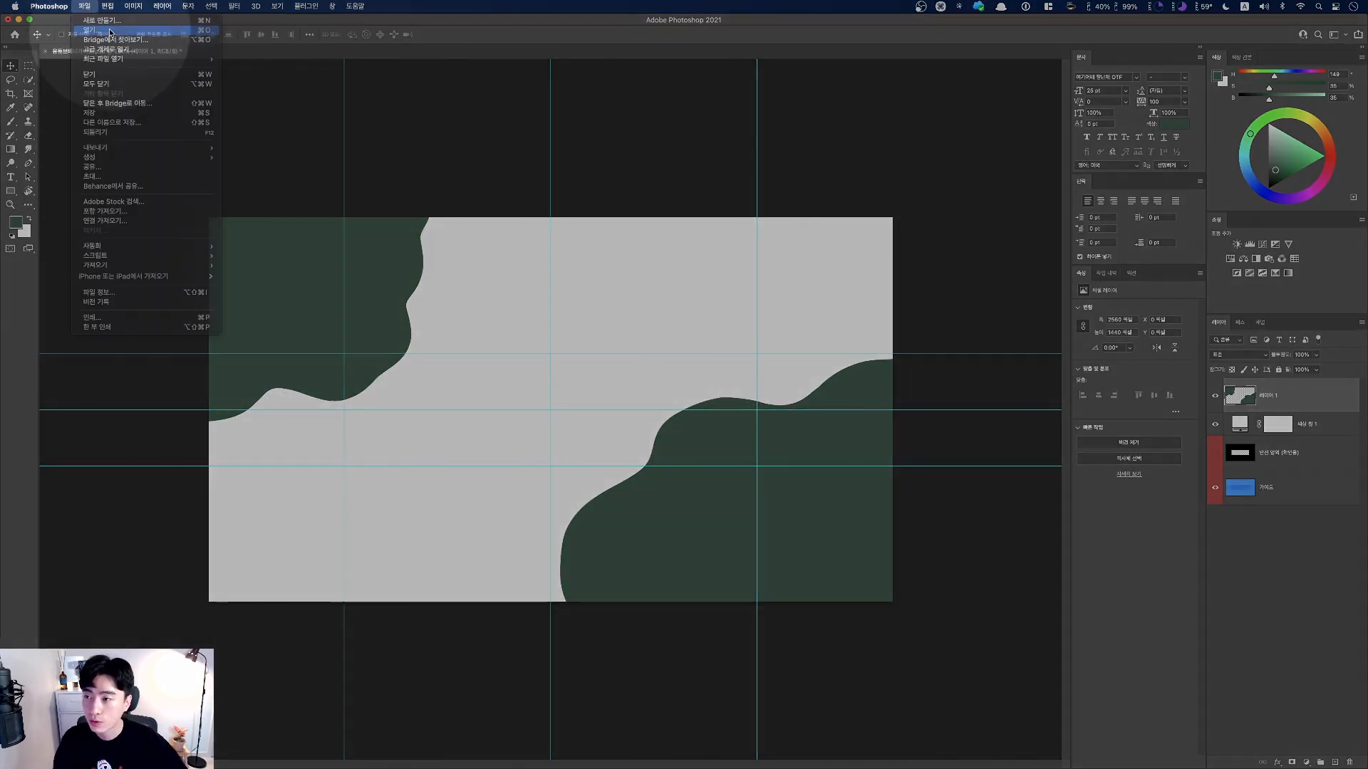
left_click(92, 30)
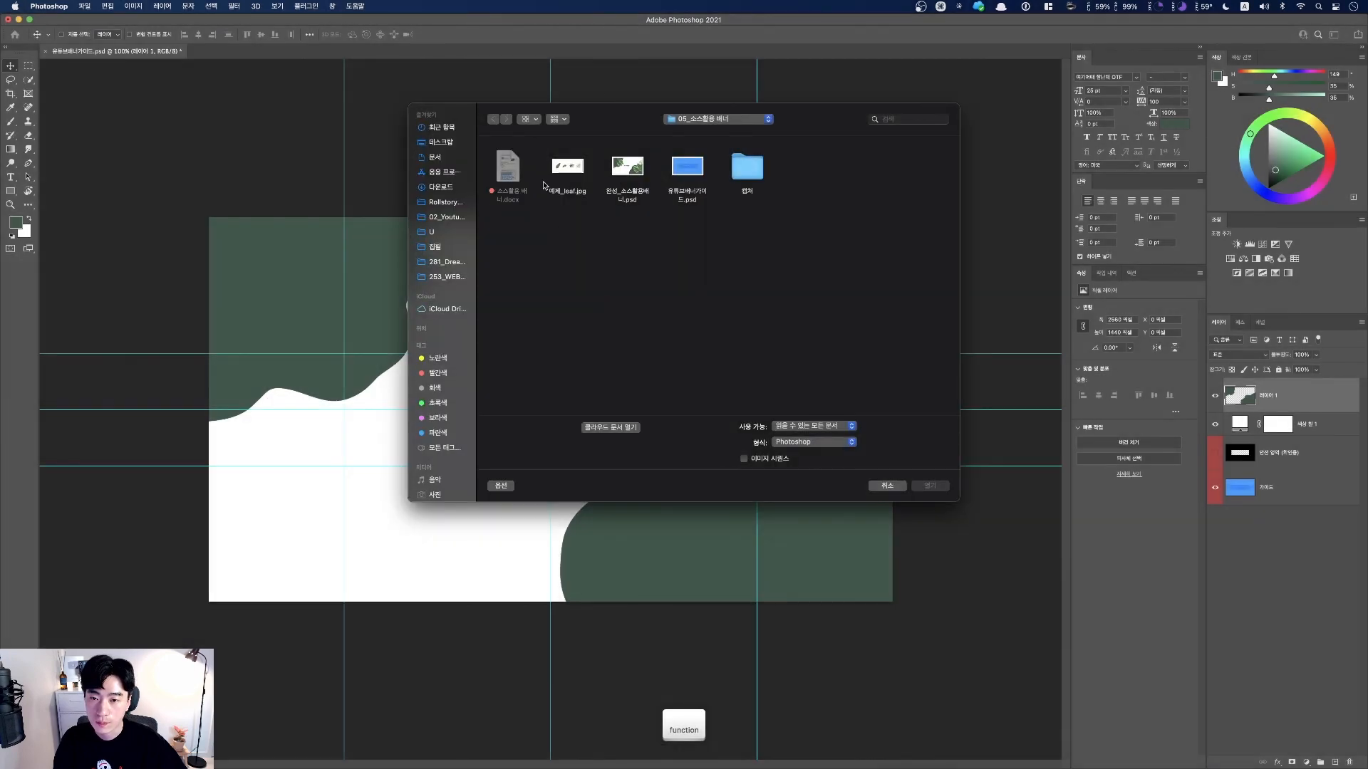
left_click(567, 178)
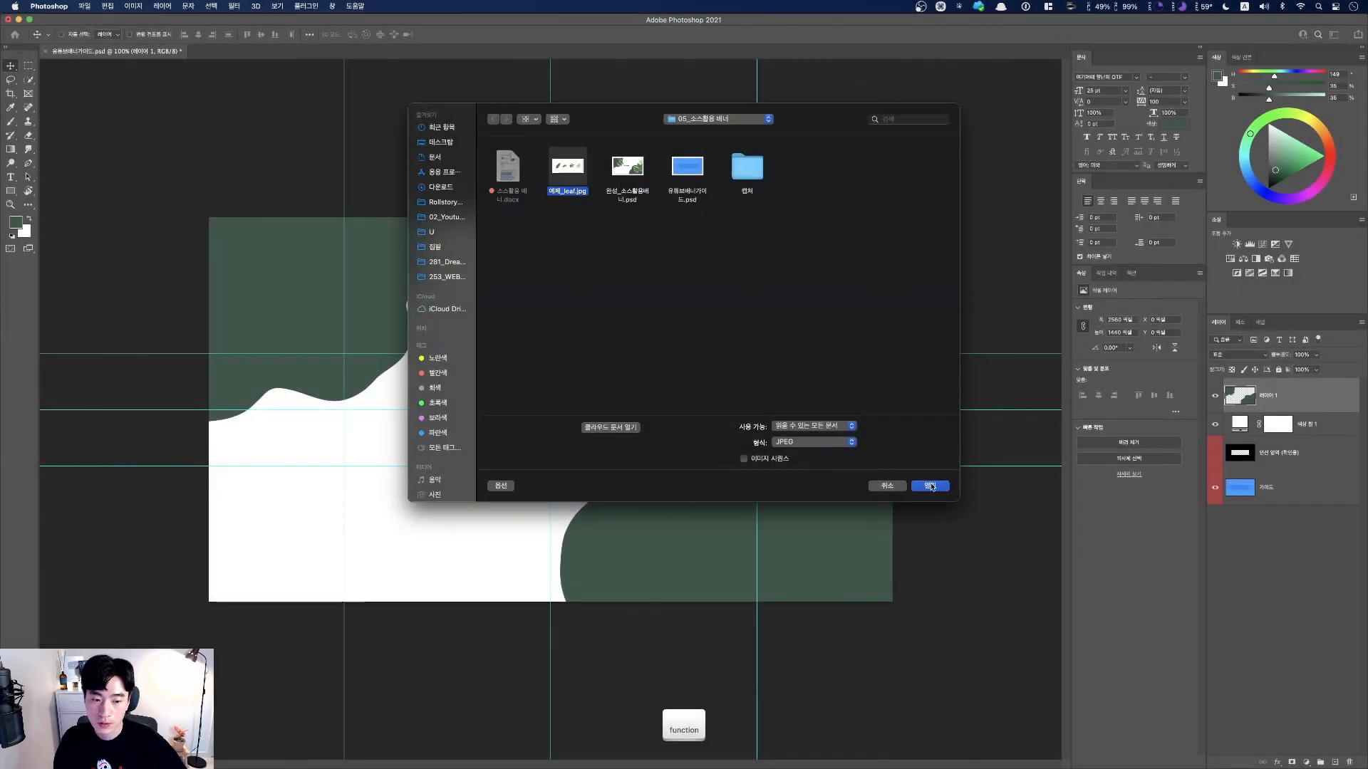
left_click(930, 487)
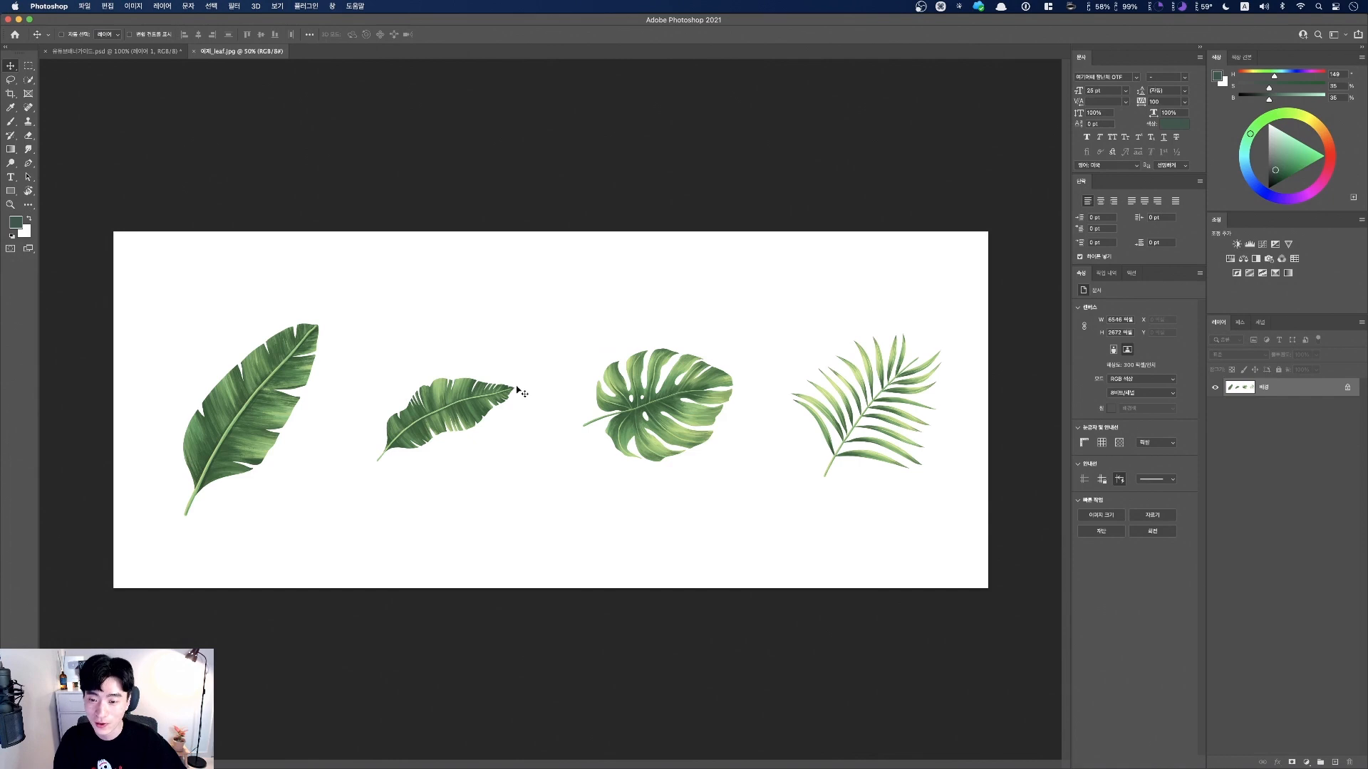
key("F1")
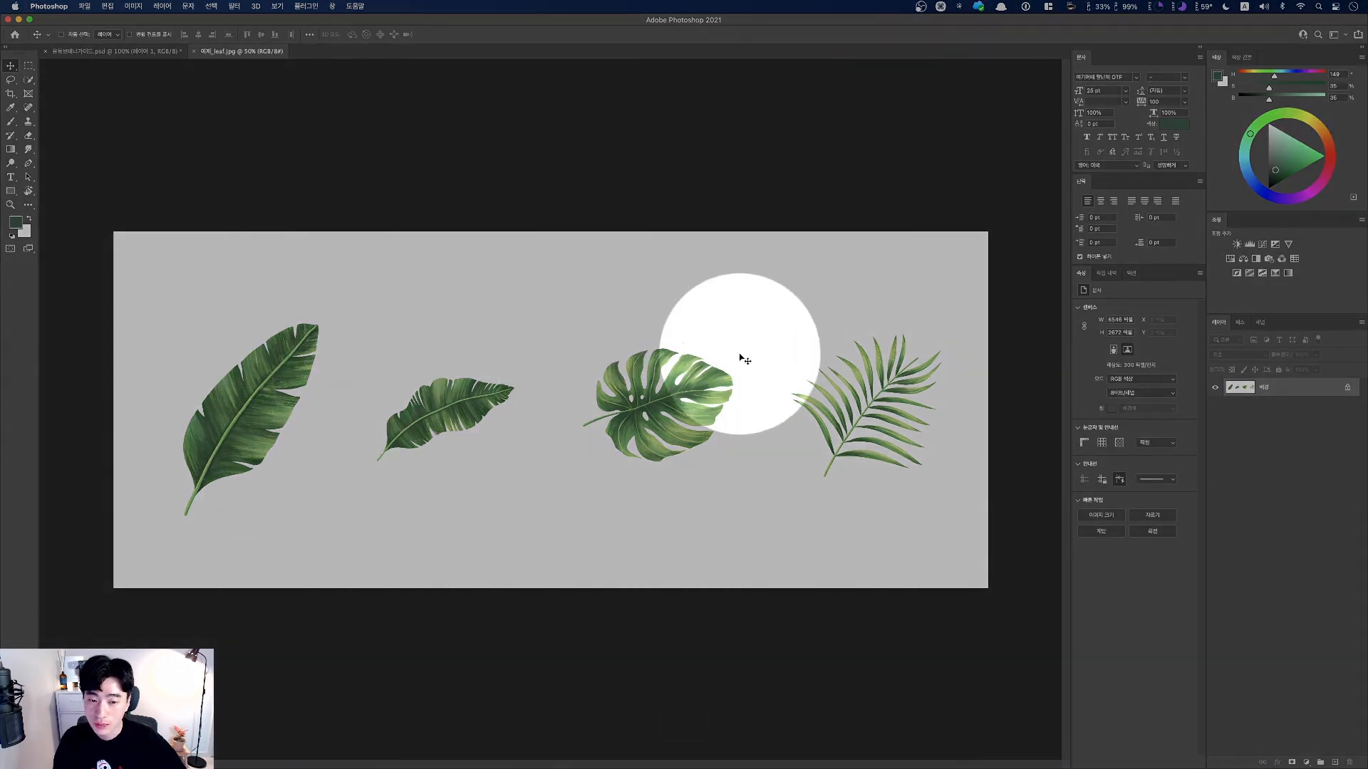
key("F1")
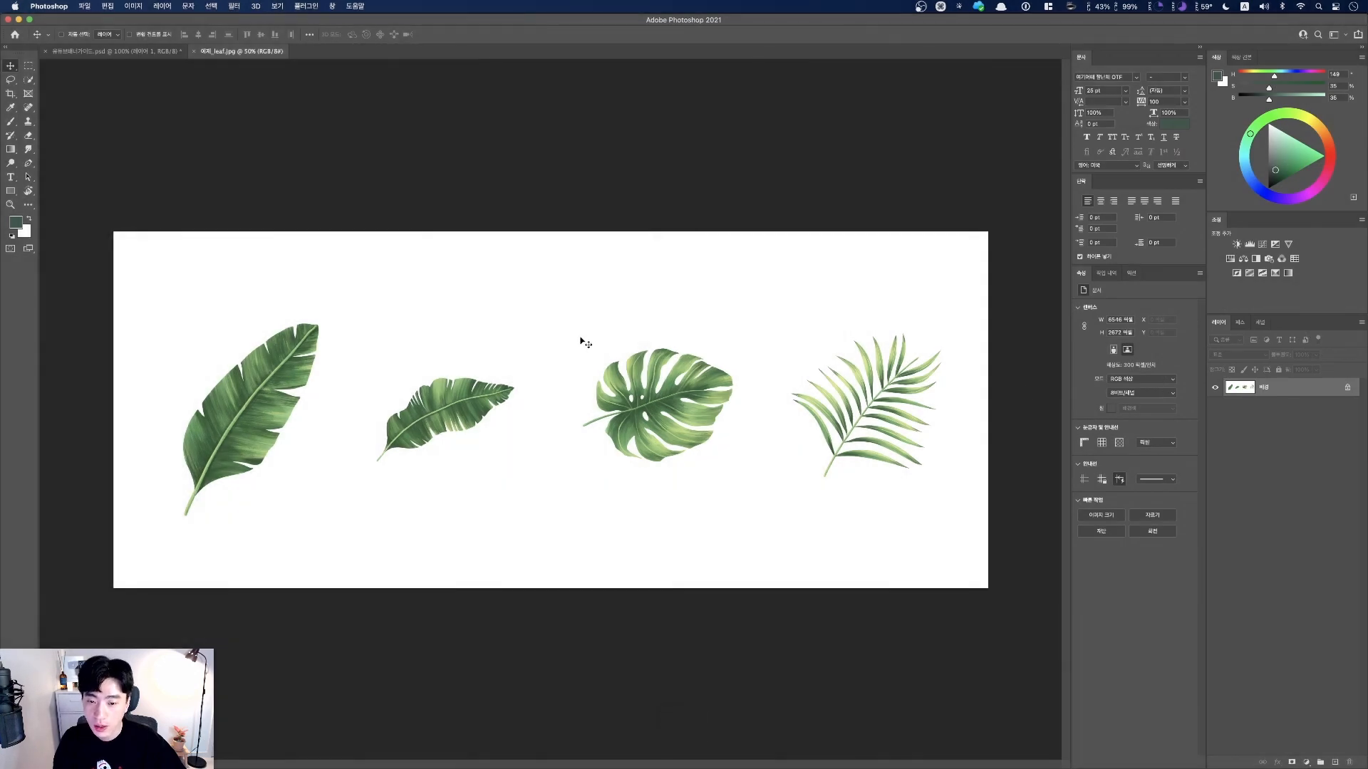
key("F1")
key("F1")
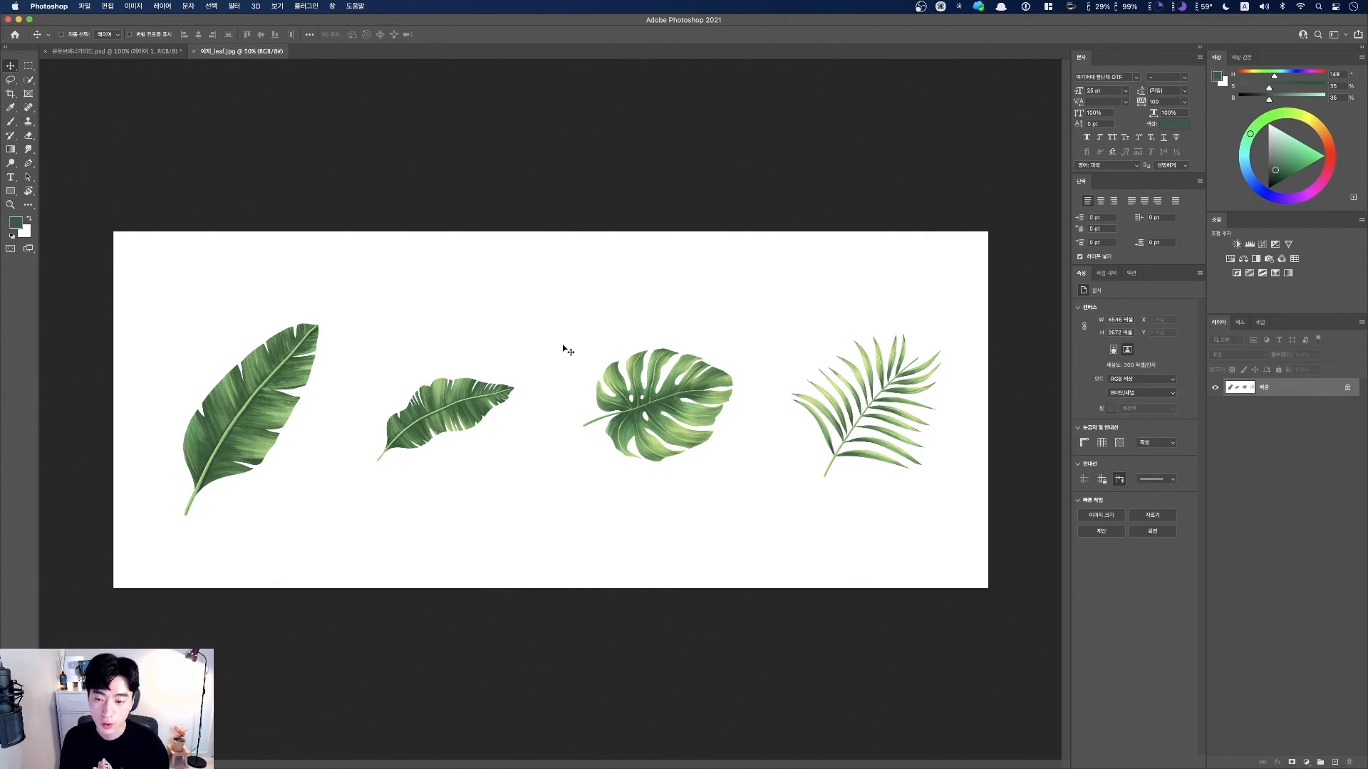
key("F1")
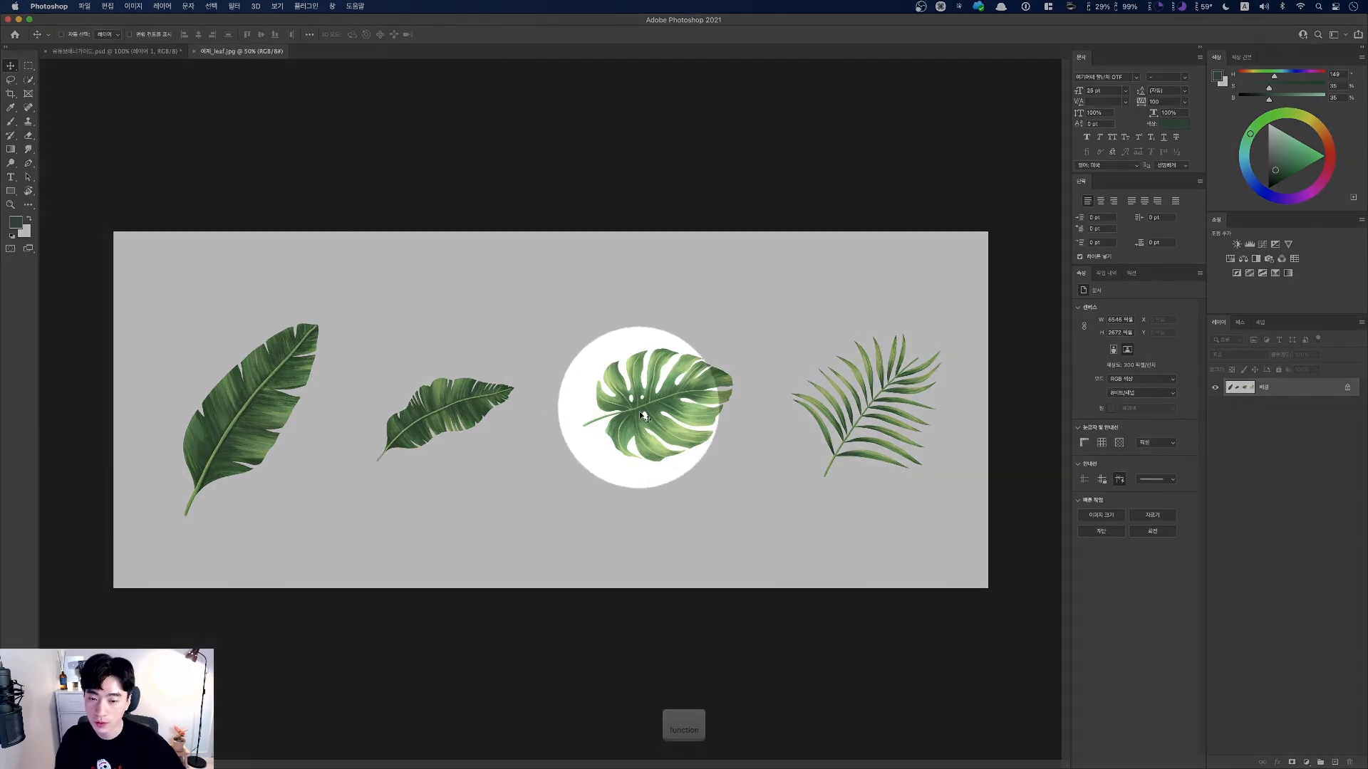
key("F1")
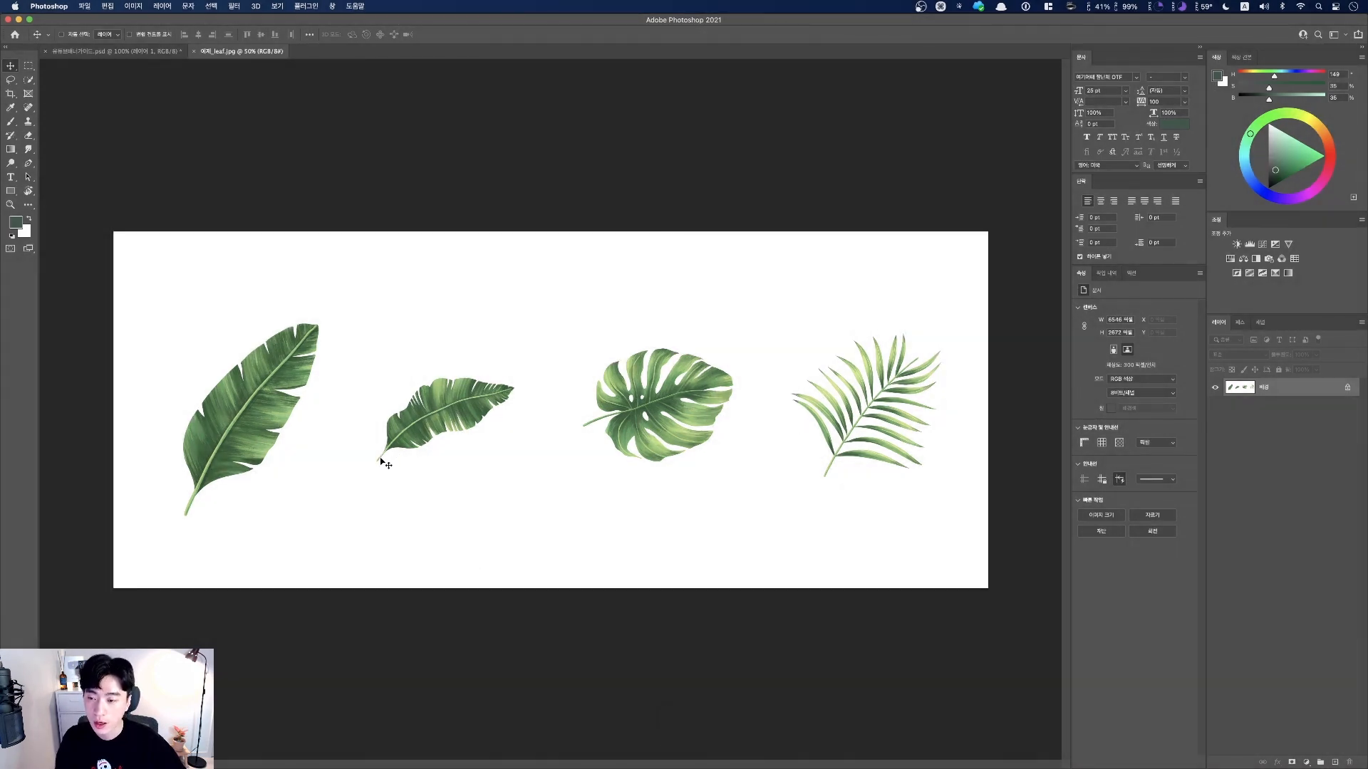
key("F1")
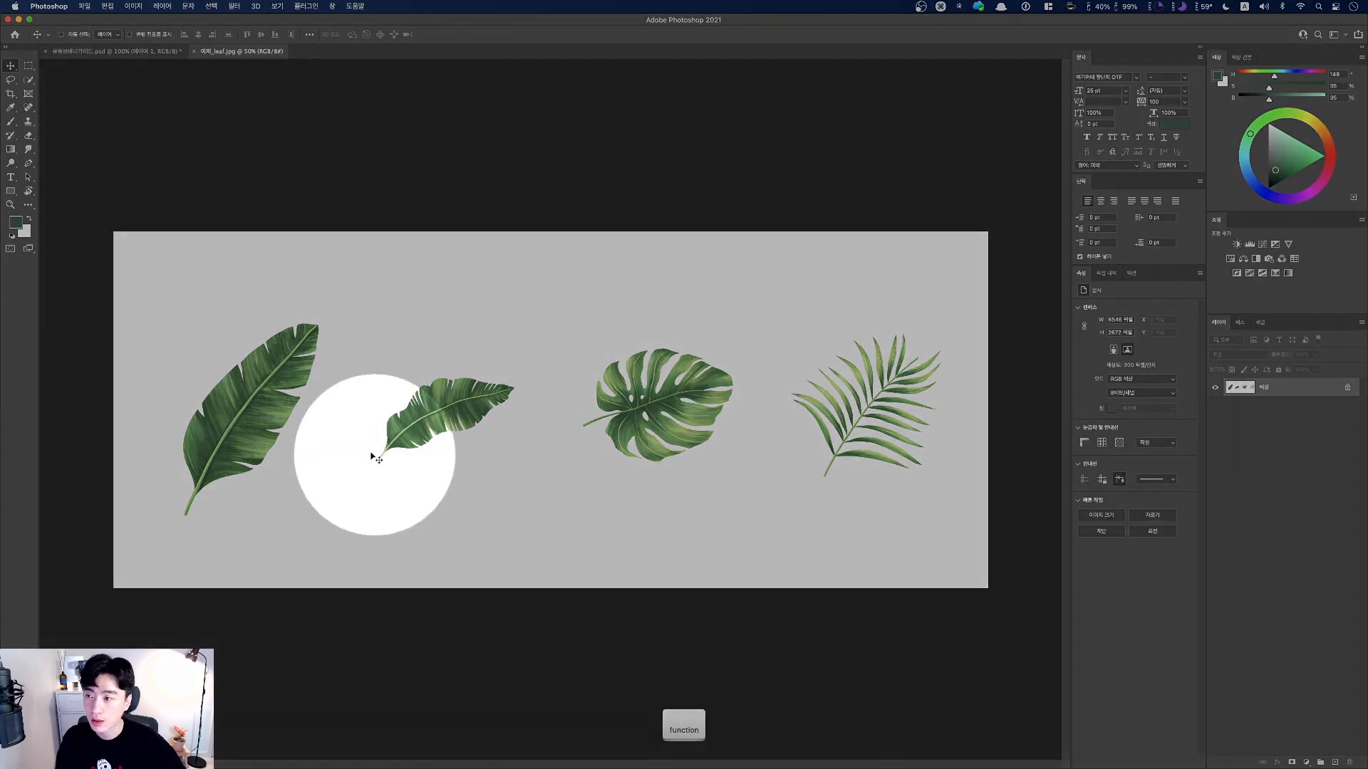
- Switch to the Magic Wand tool and open its tolerance value for editing
left_click(29, 81)
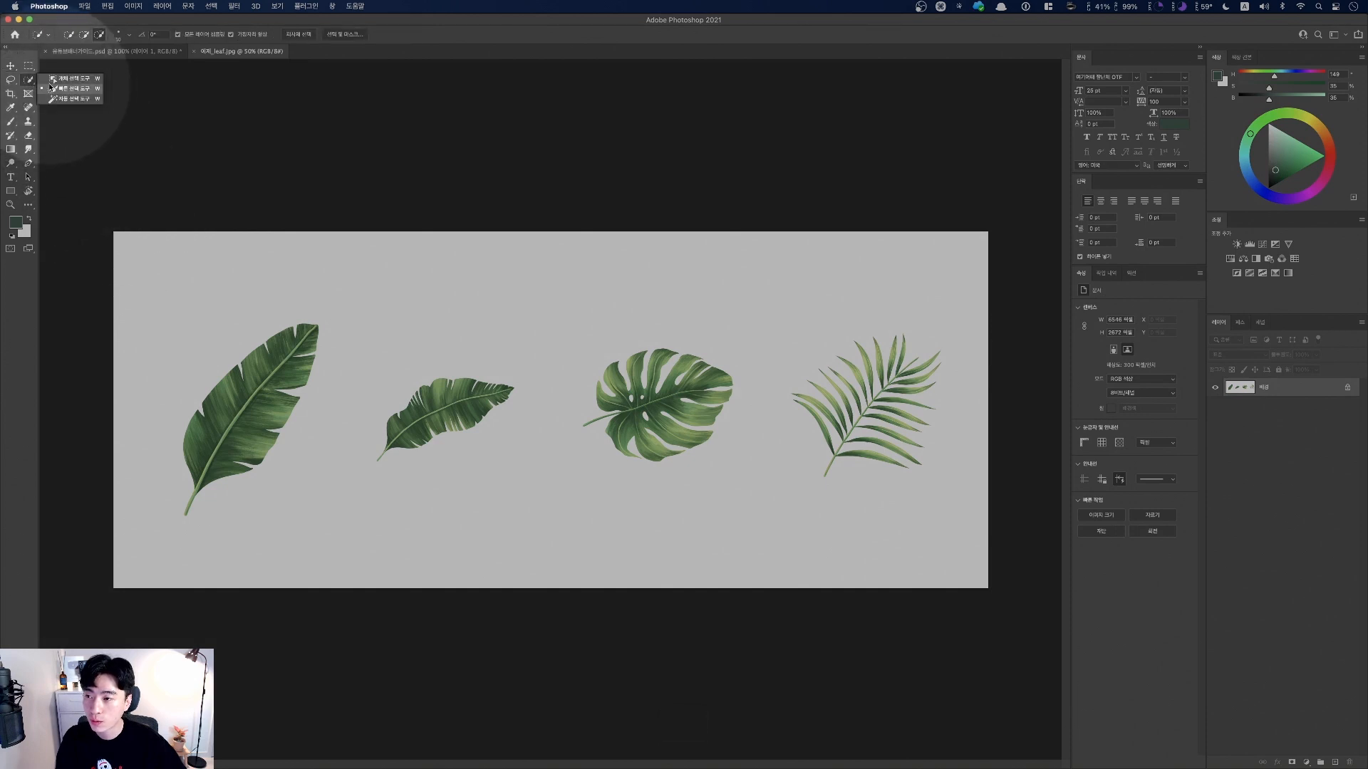
key("F1")
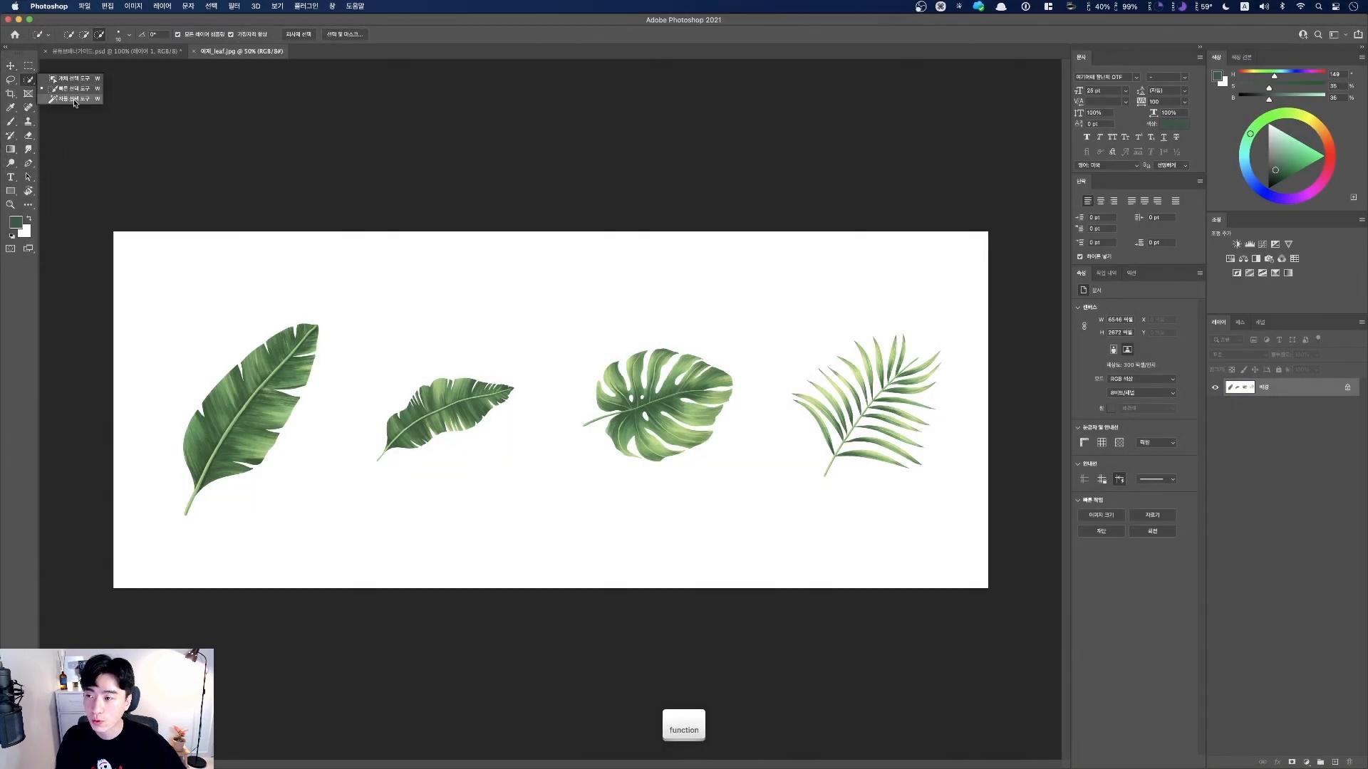
left_click(74, 100)
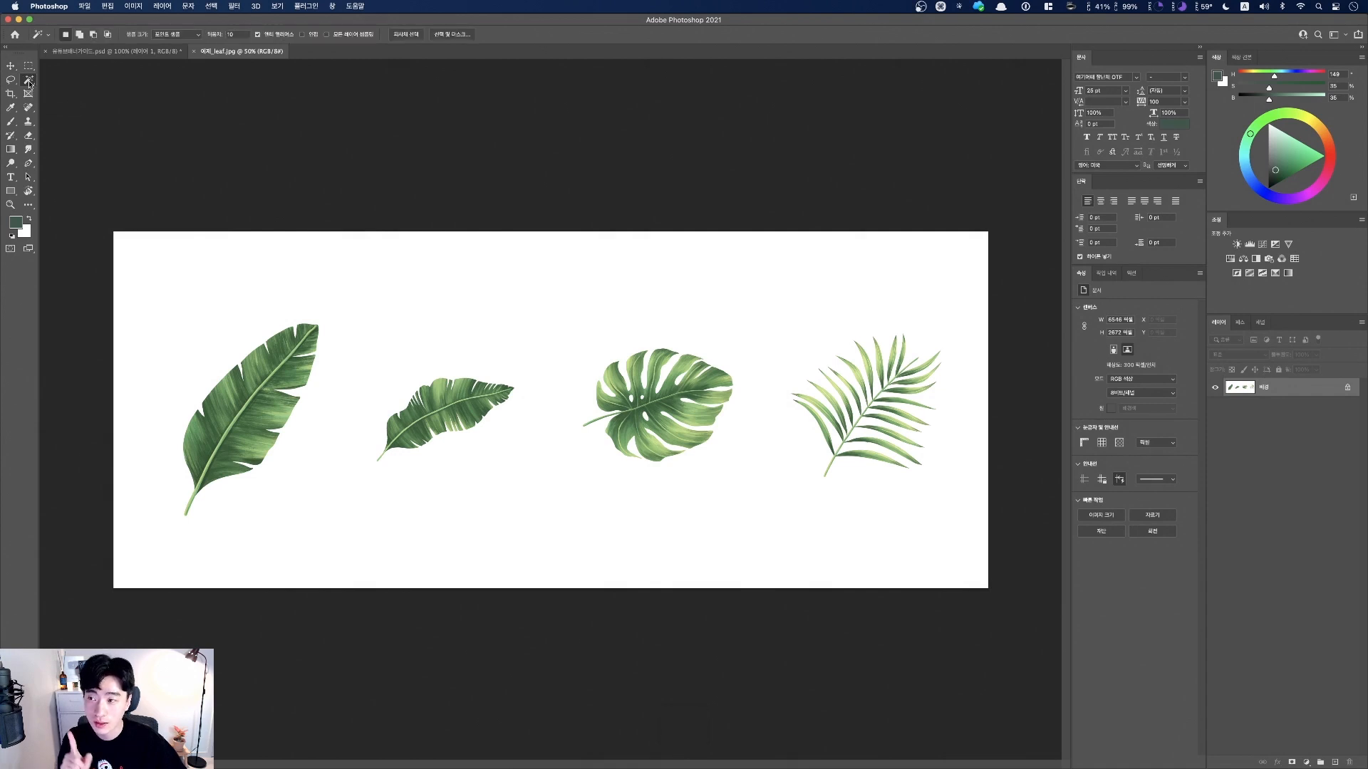
key("F1")
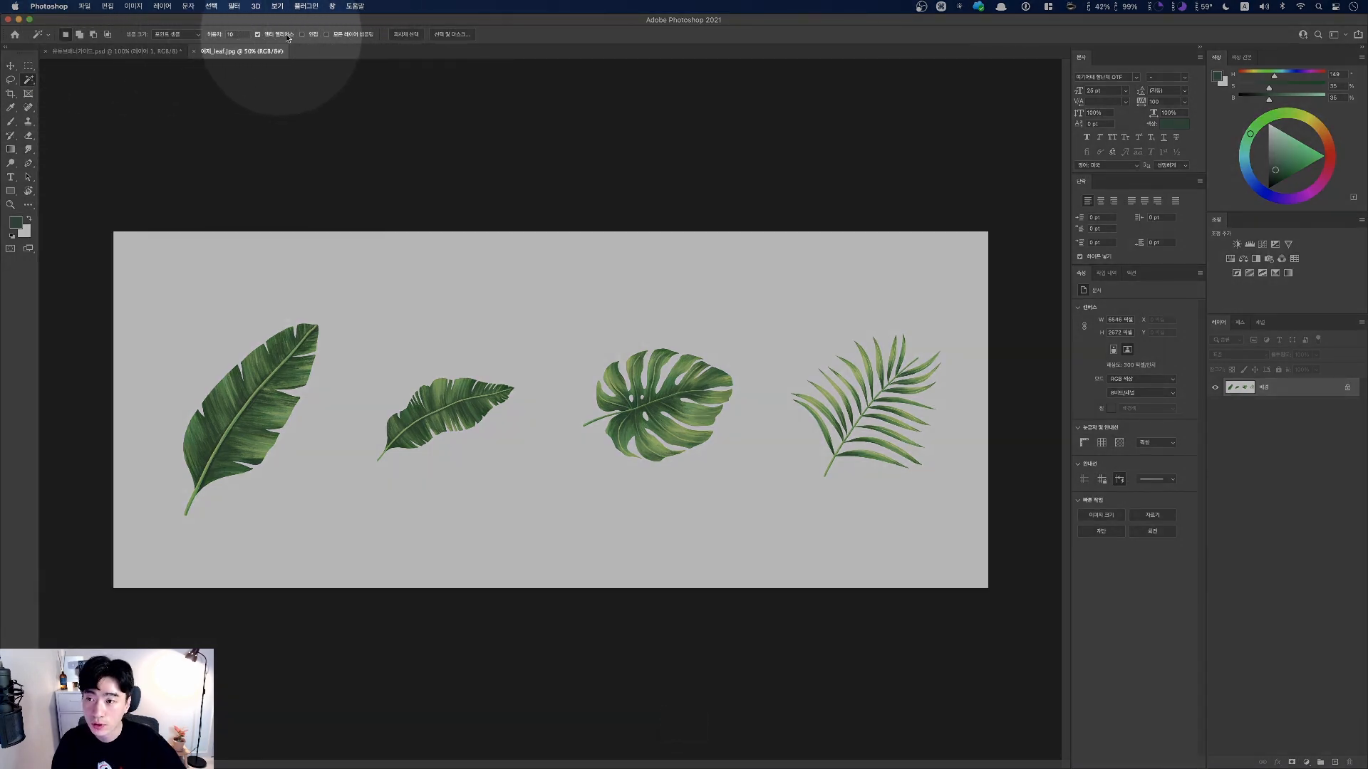
left_click(232, 34)
key("F1")
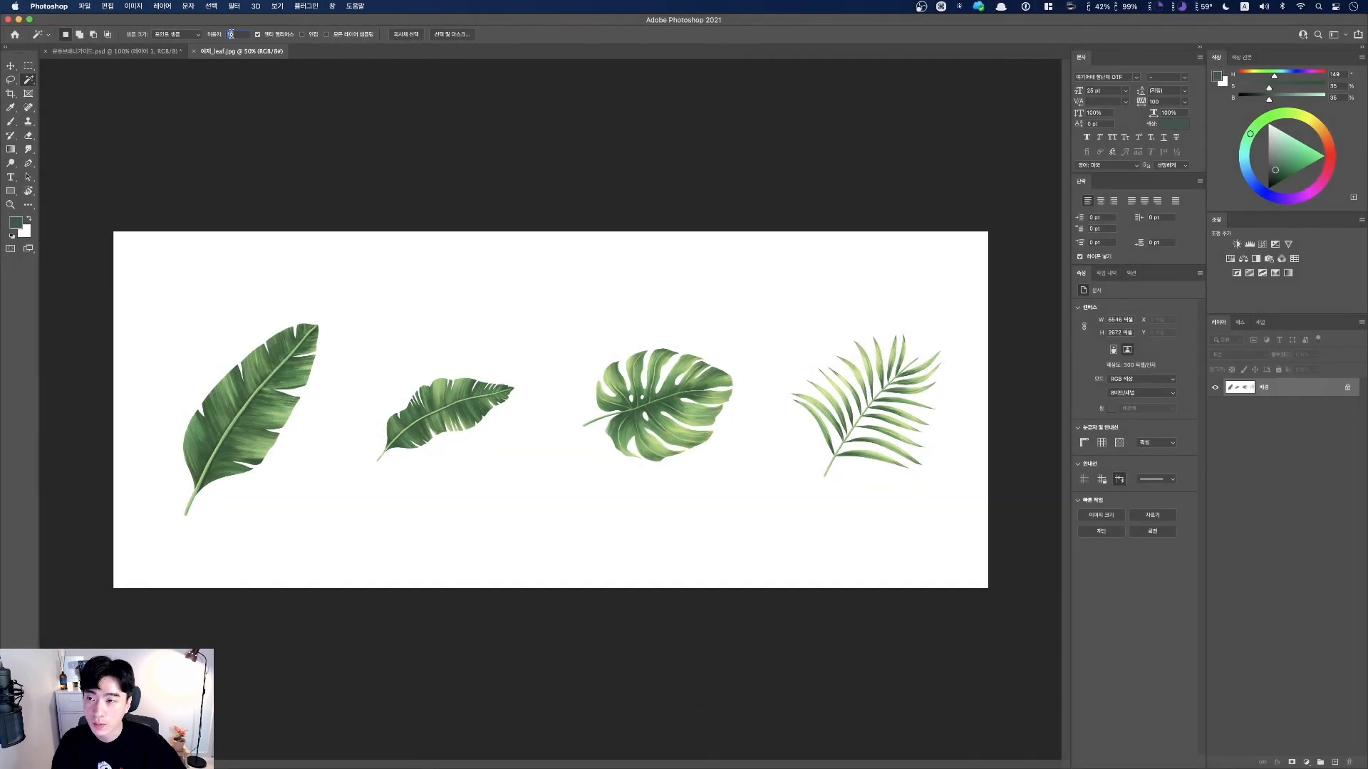
- Select the white background around the four leaves with the Magic Wand, and clear the selection again
left_click(439, 290)
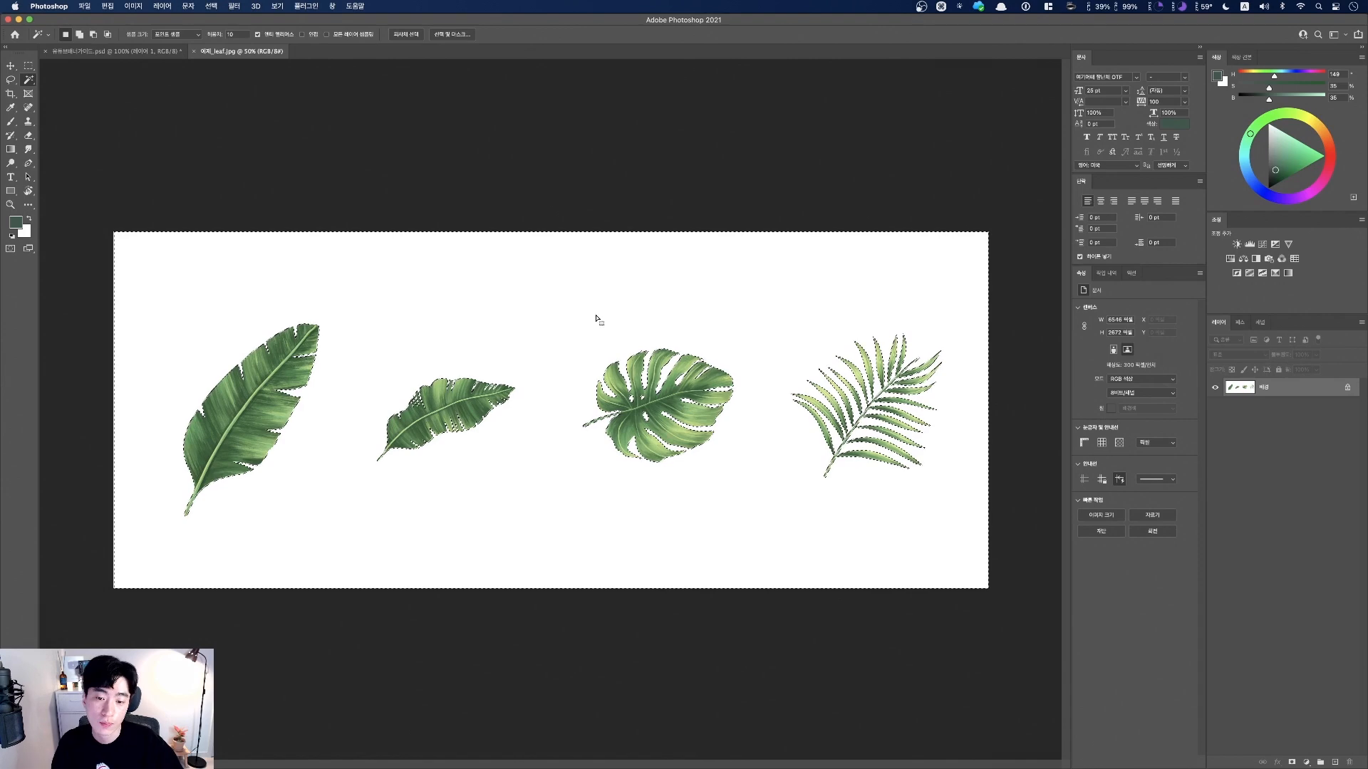
key("super+d")
key("fn")
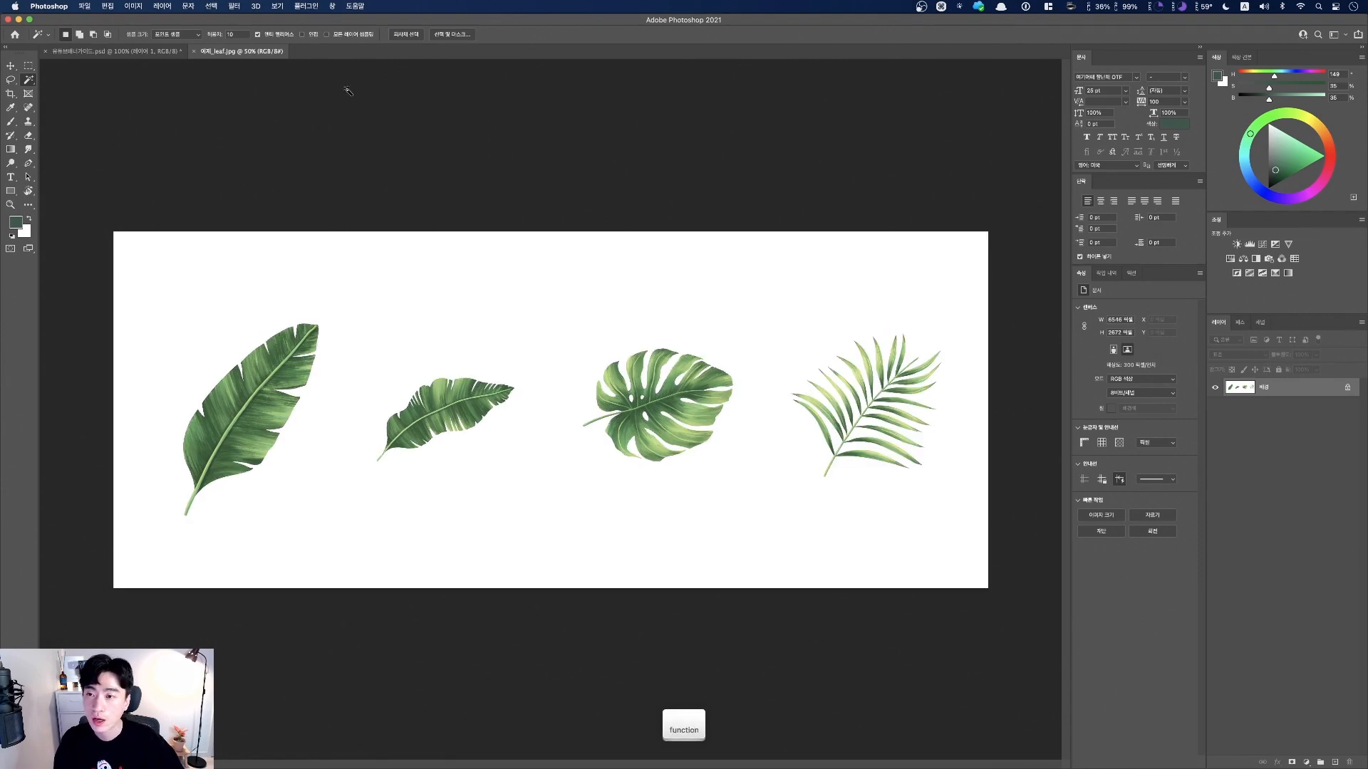
- Turn on Contiguous, select the white background around the monstera leaf with the Magic Wand, and deselect it
left_click(302, 34)
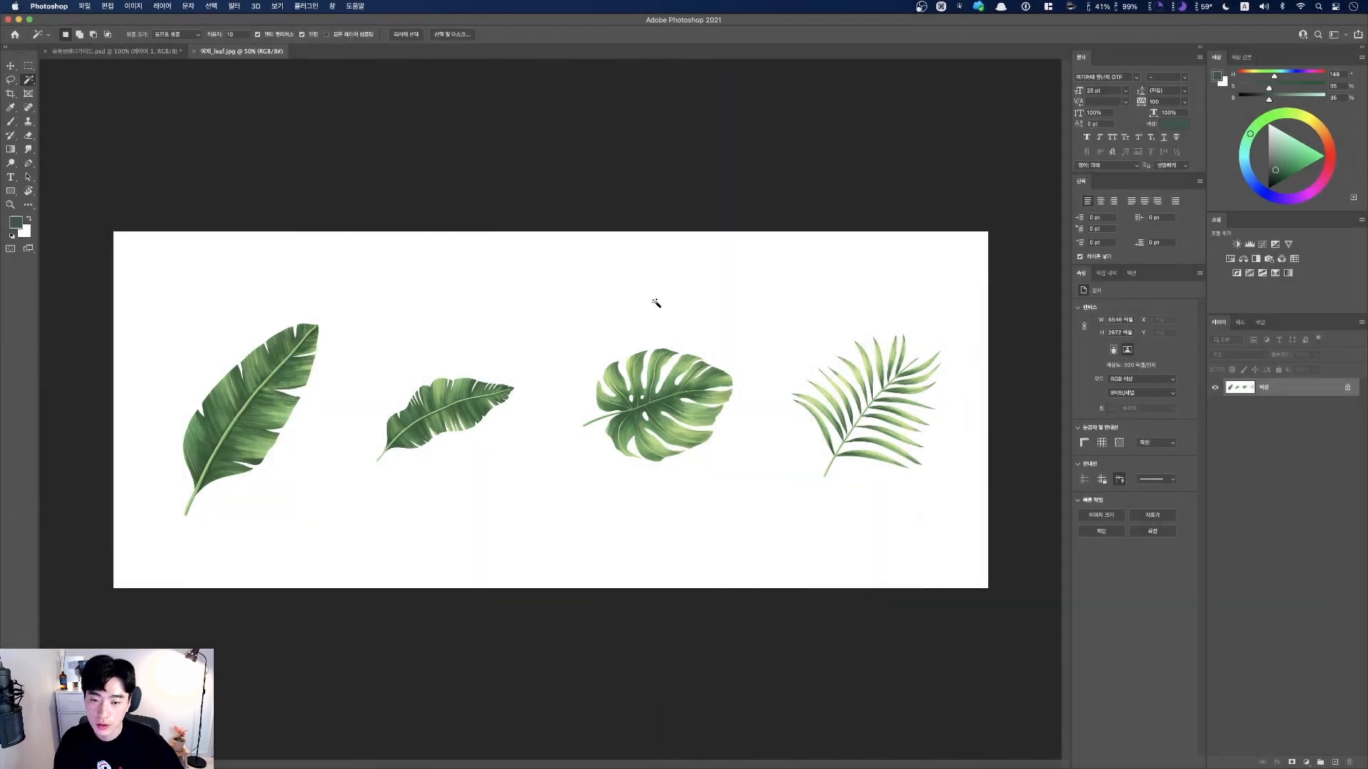
key("super+equal")
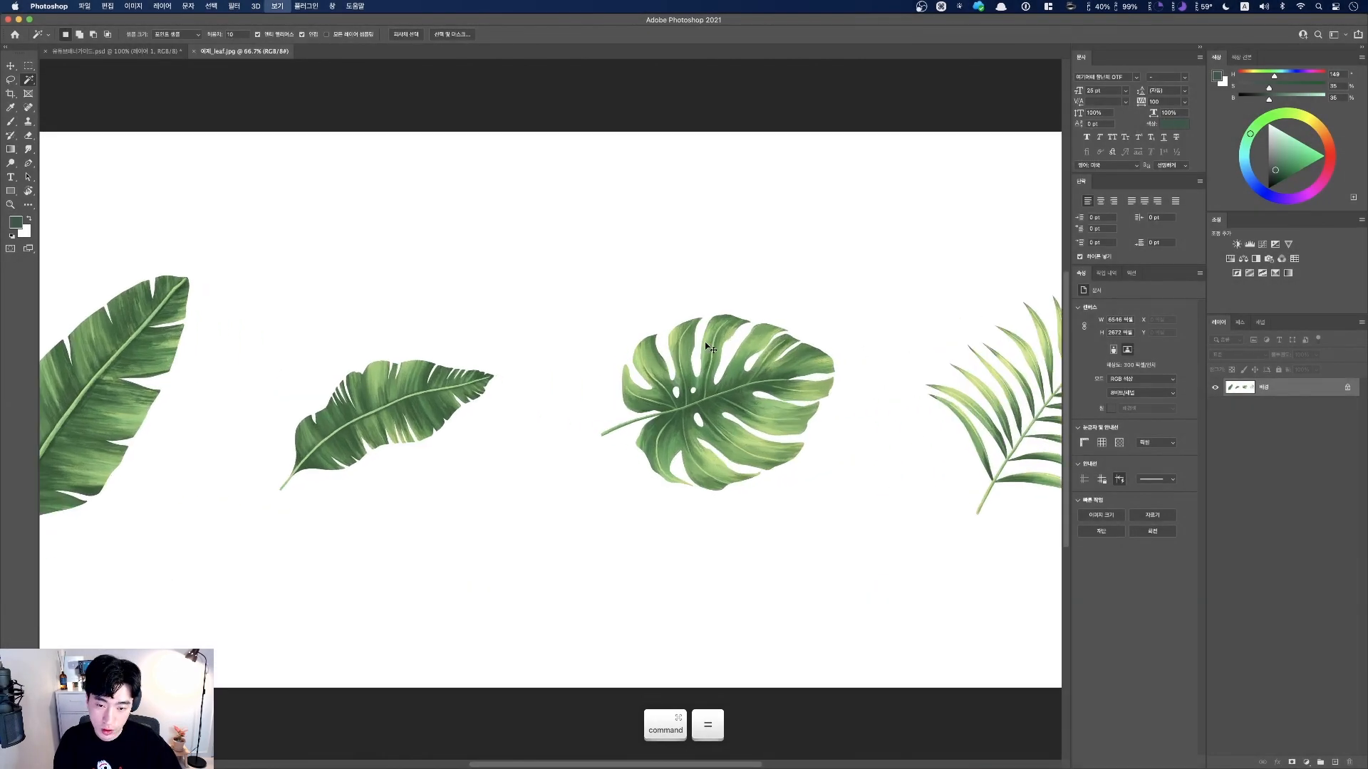
key("super+equal")
key("super+equal")
scroll(709, 347, "right", 5)
key("fn")
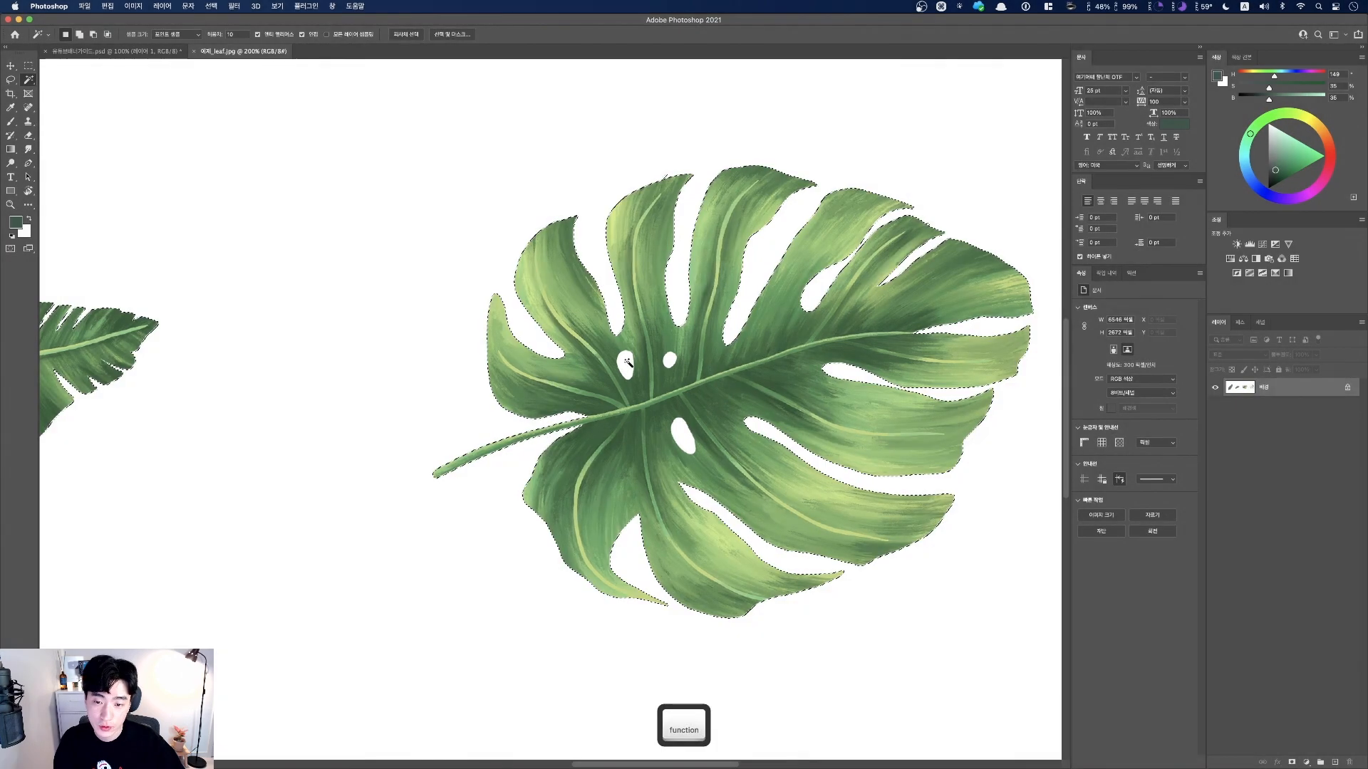
key("super+d")
key("fn")
- Turn off Contiguous and select all the white background with the Magic Wand, including the holes inside the monstera leaf
left_click(302, 35)
key("fn")
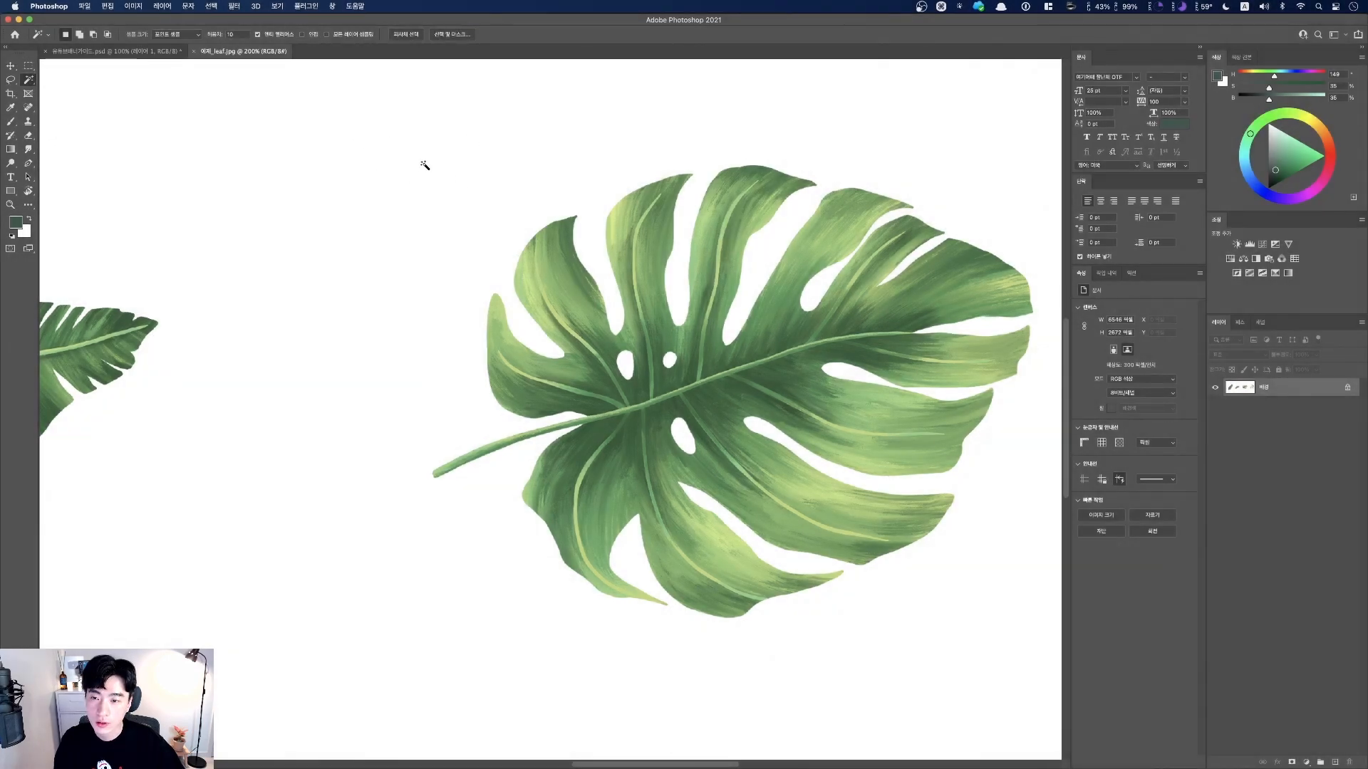
key("fn")
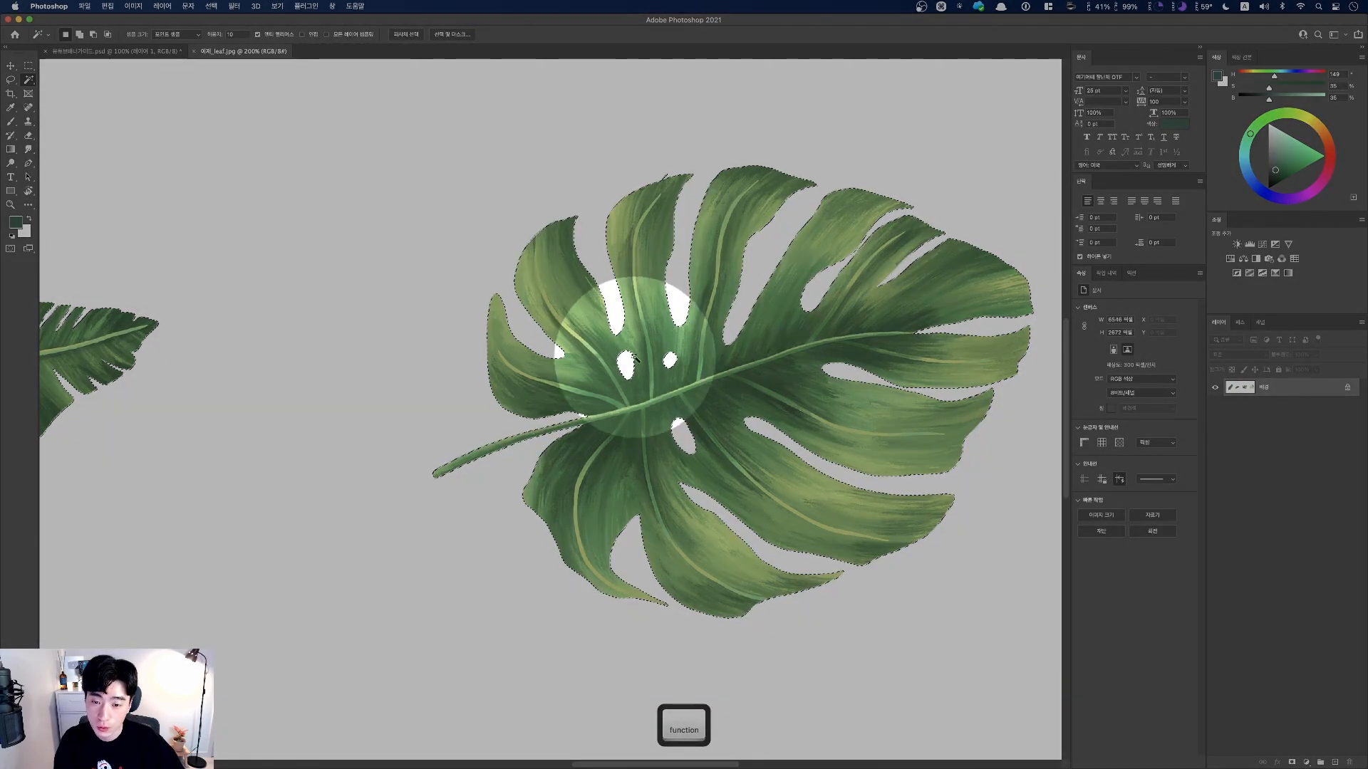
key("fn")
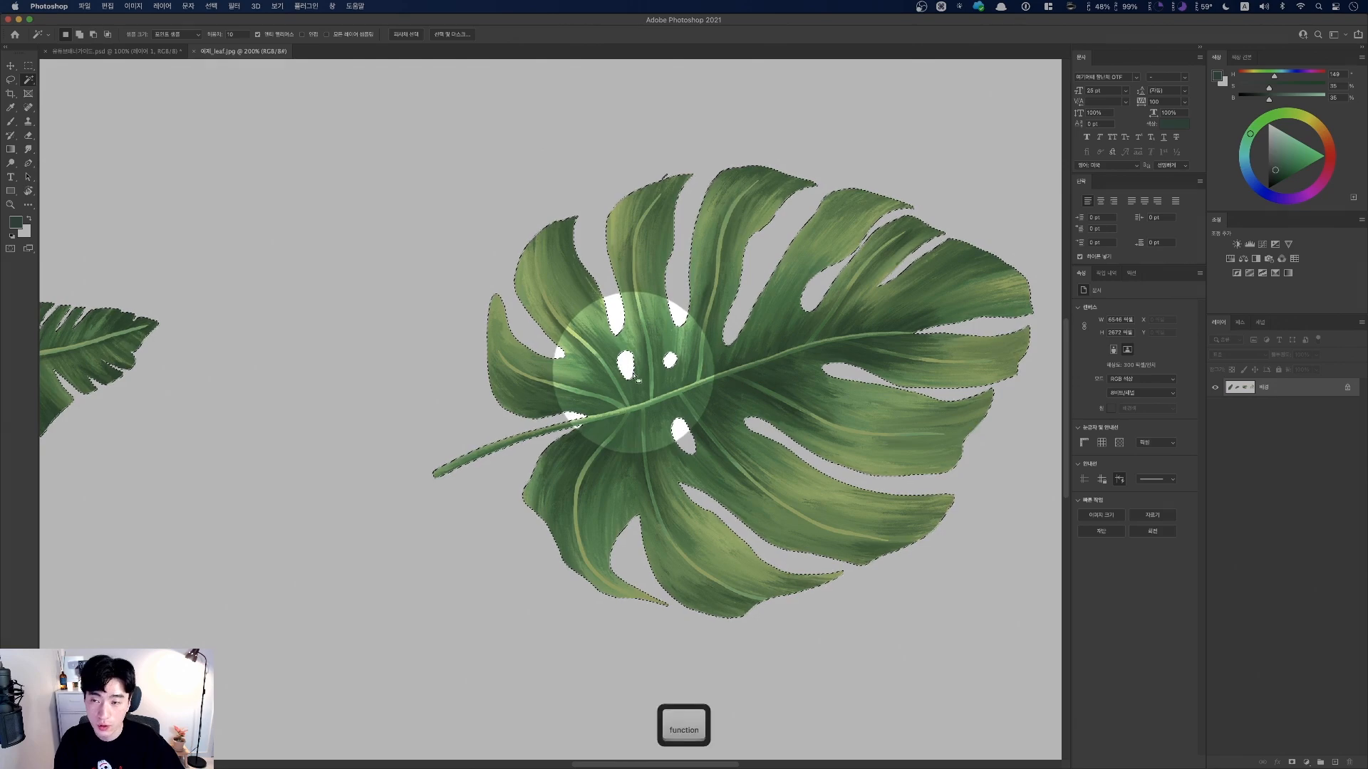
key("fn")
key("fn")
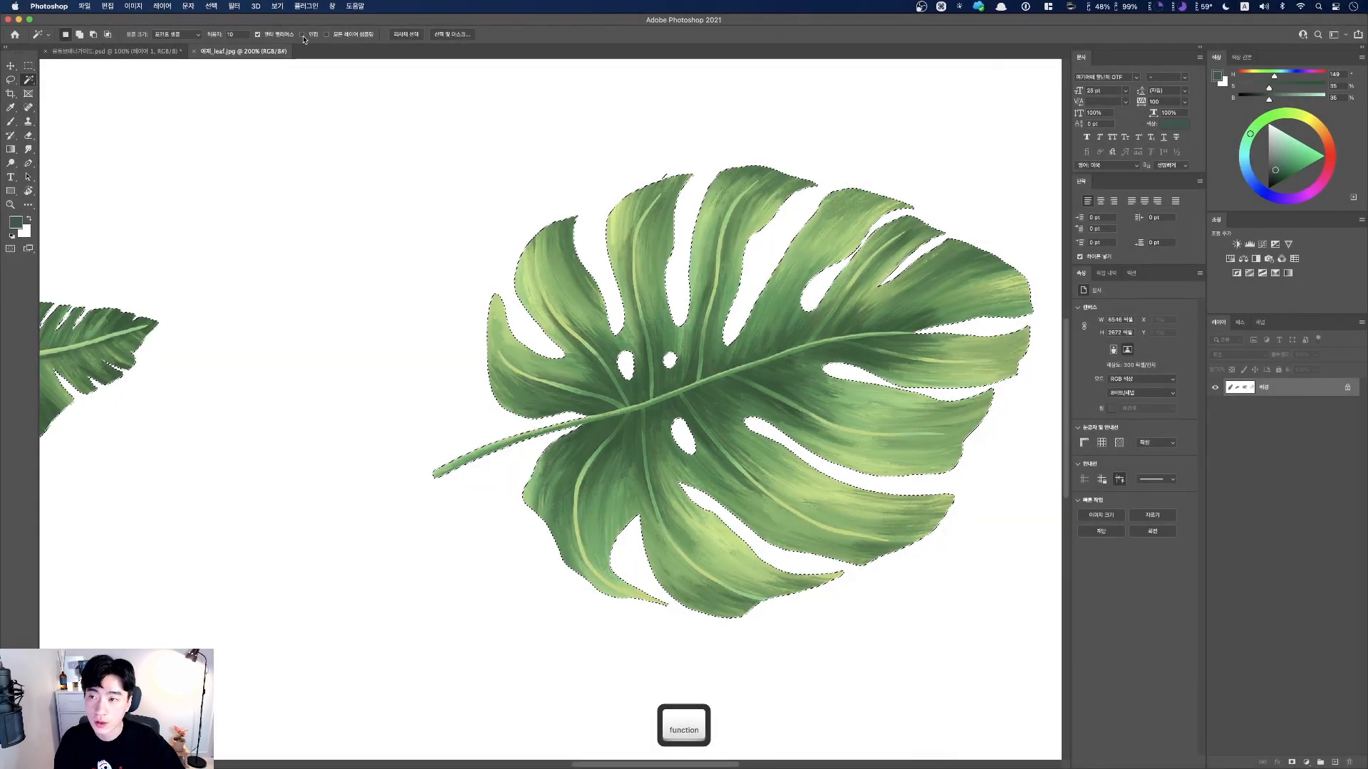
key("fn")
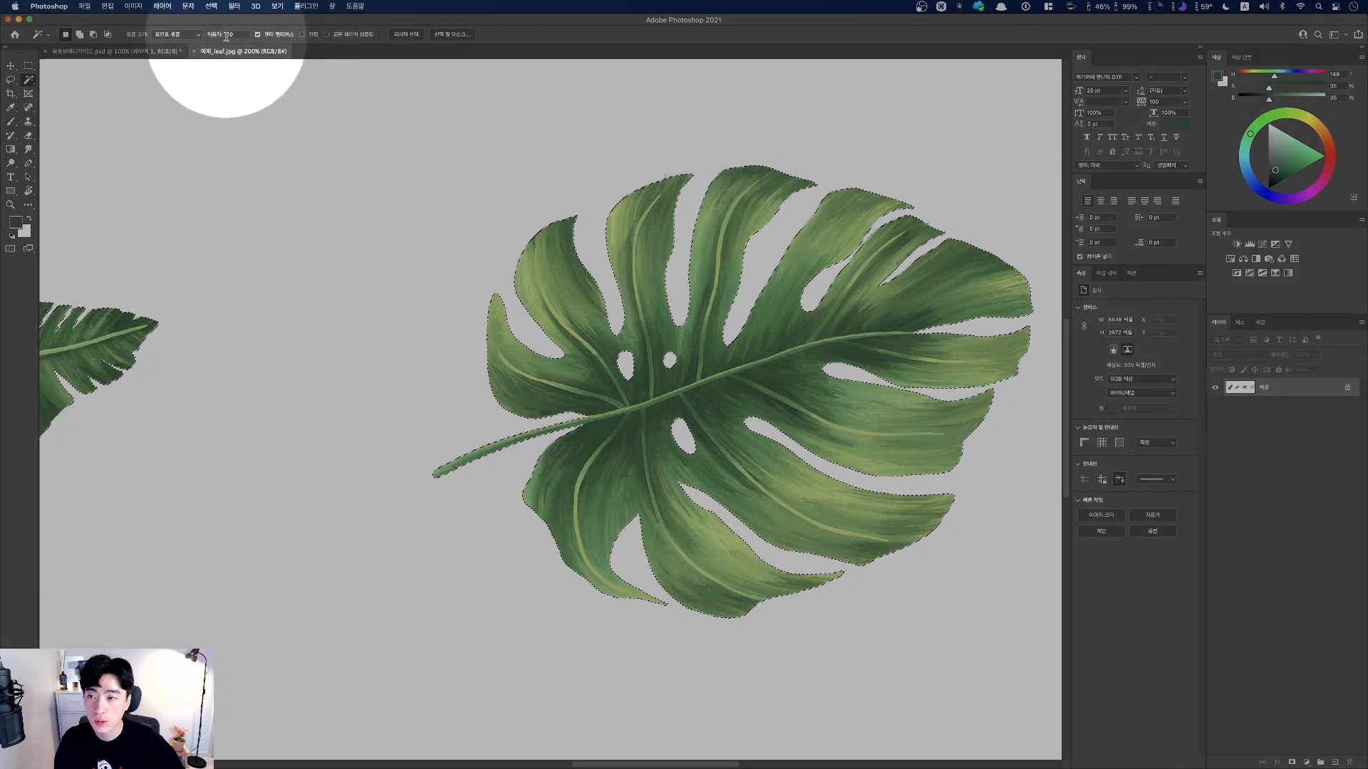
key("super")
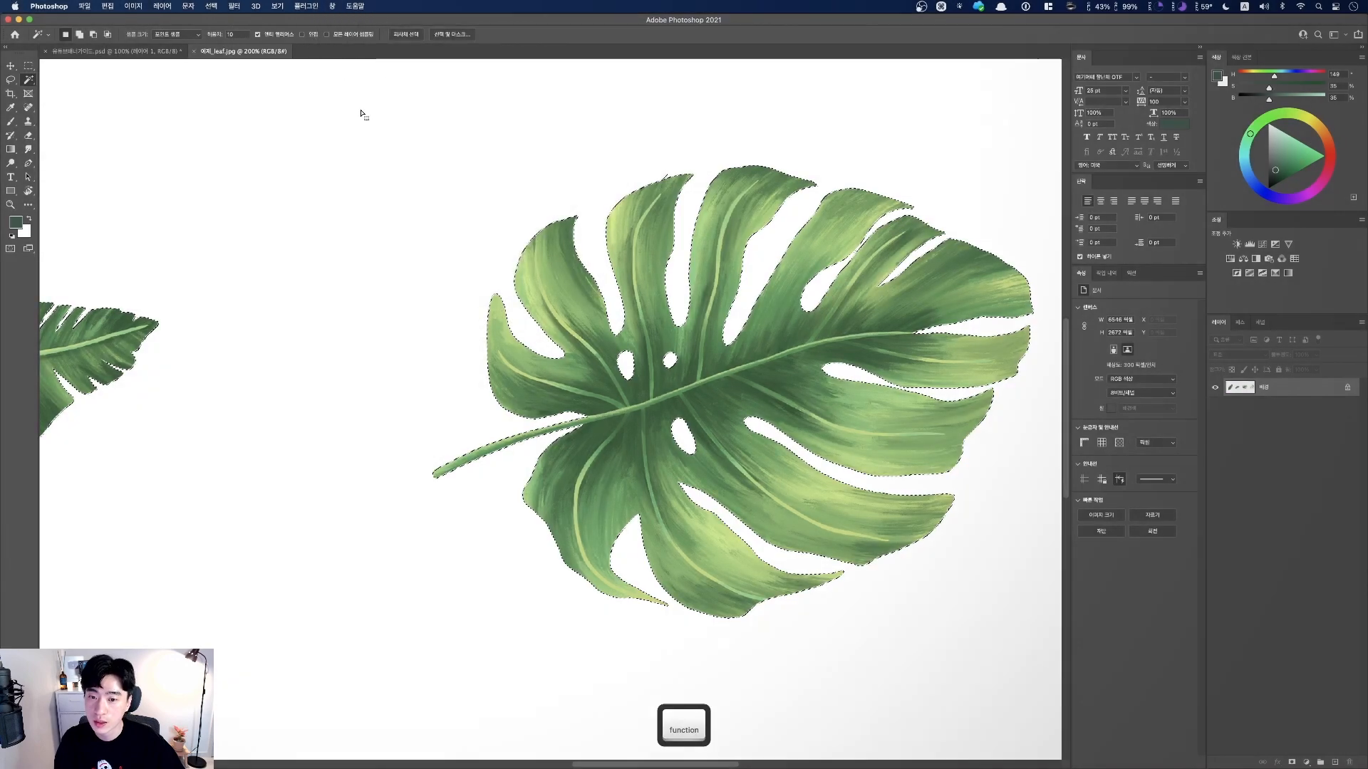
key("super+0")
key("fn")
key("fn")
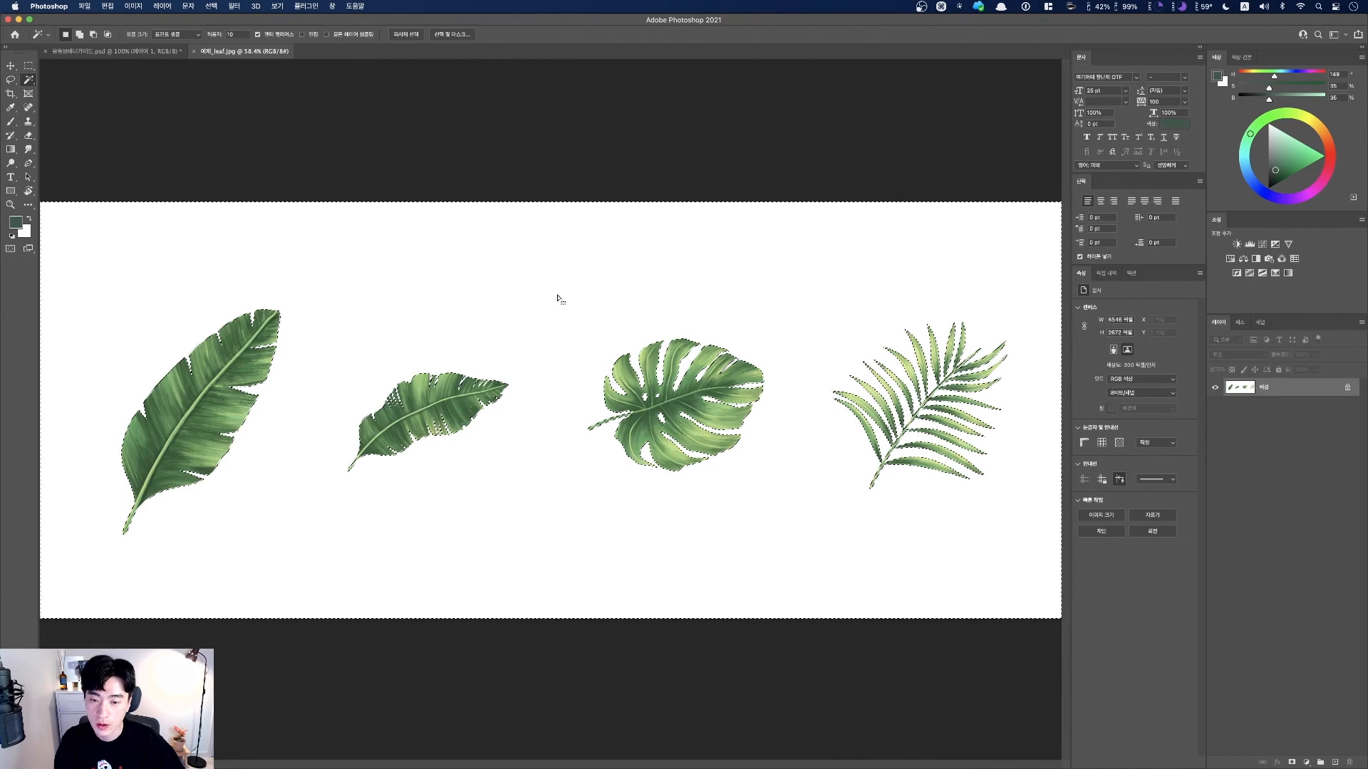
key("fn")
key("fn")
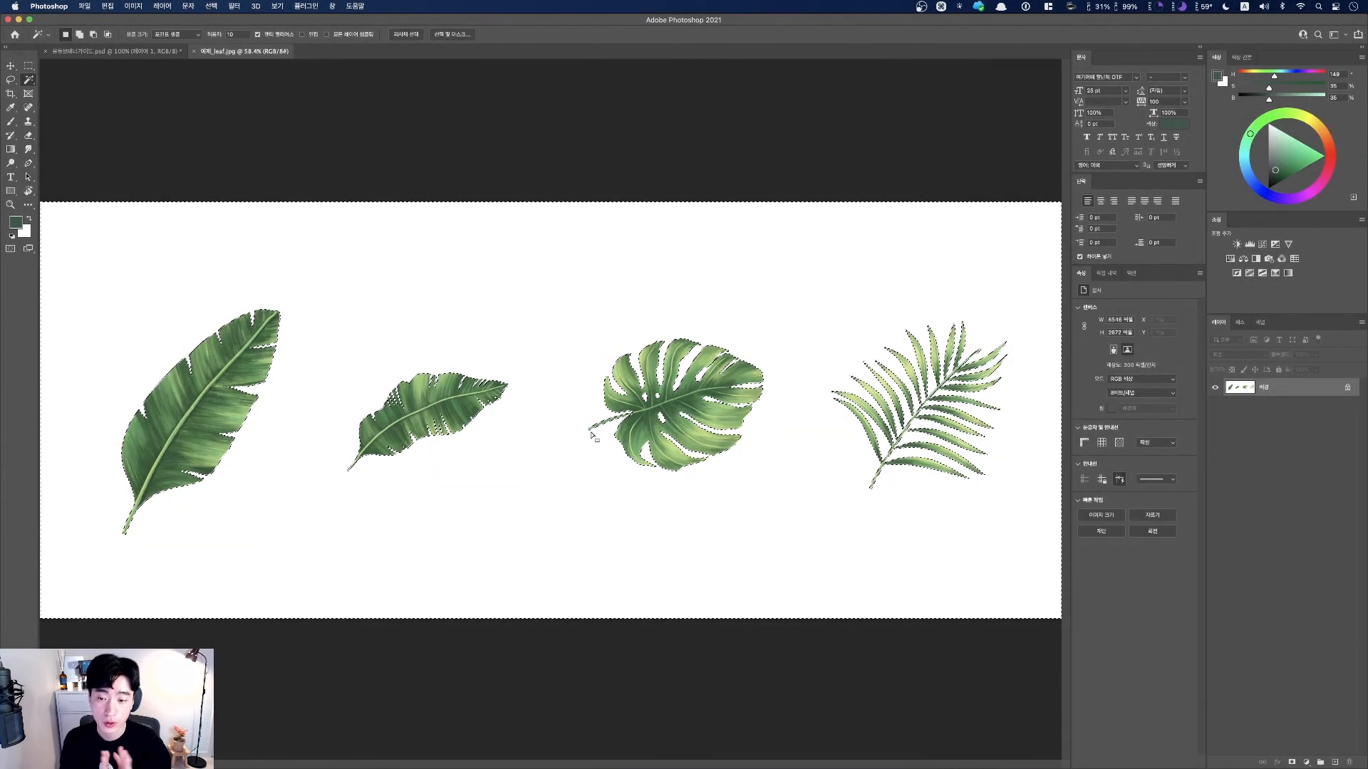
key("fn")
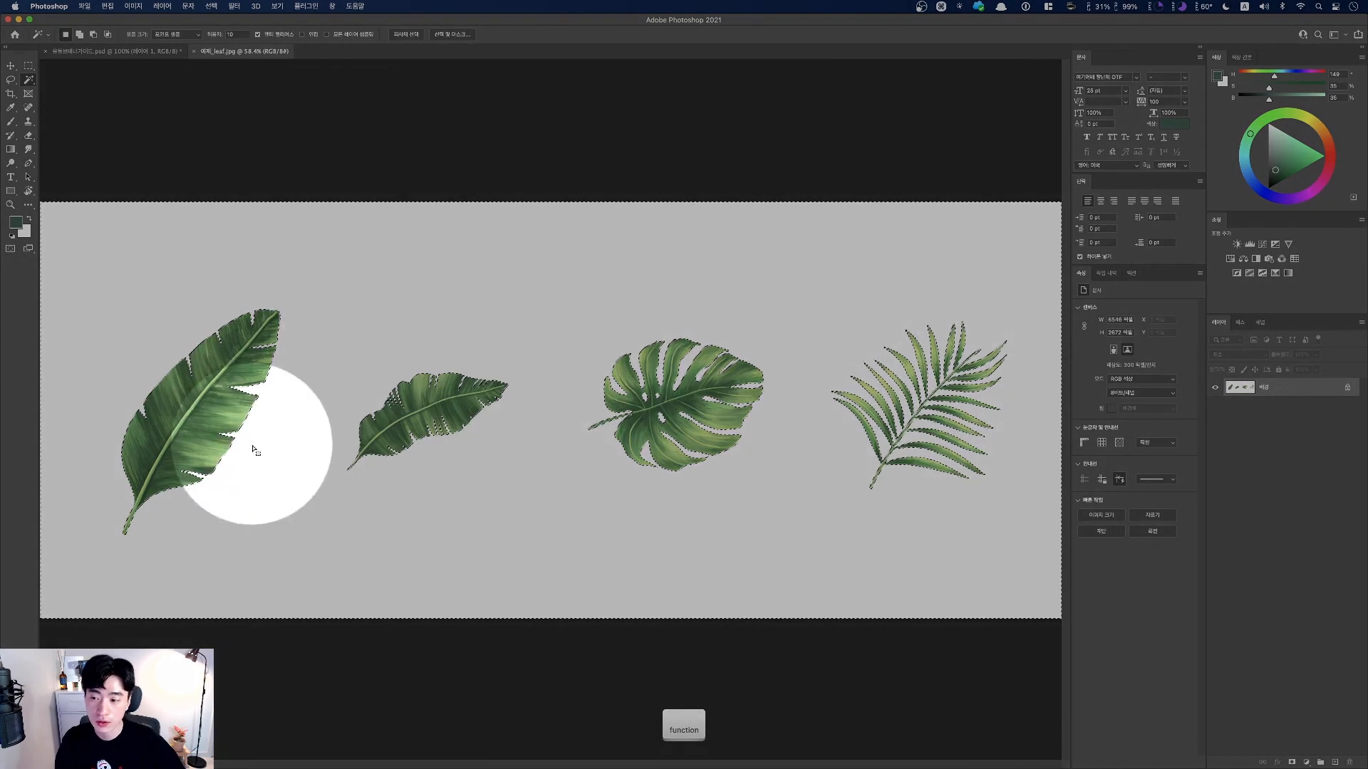
key("fn")
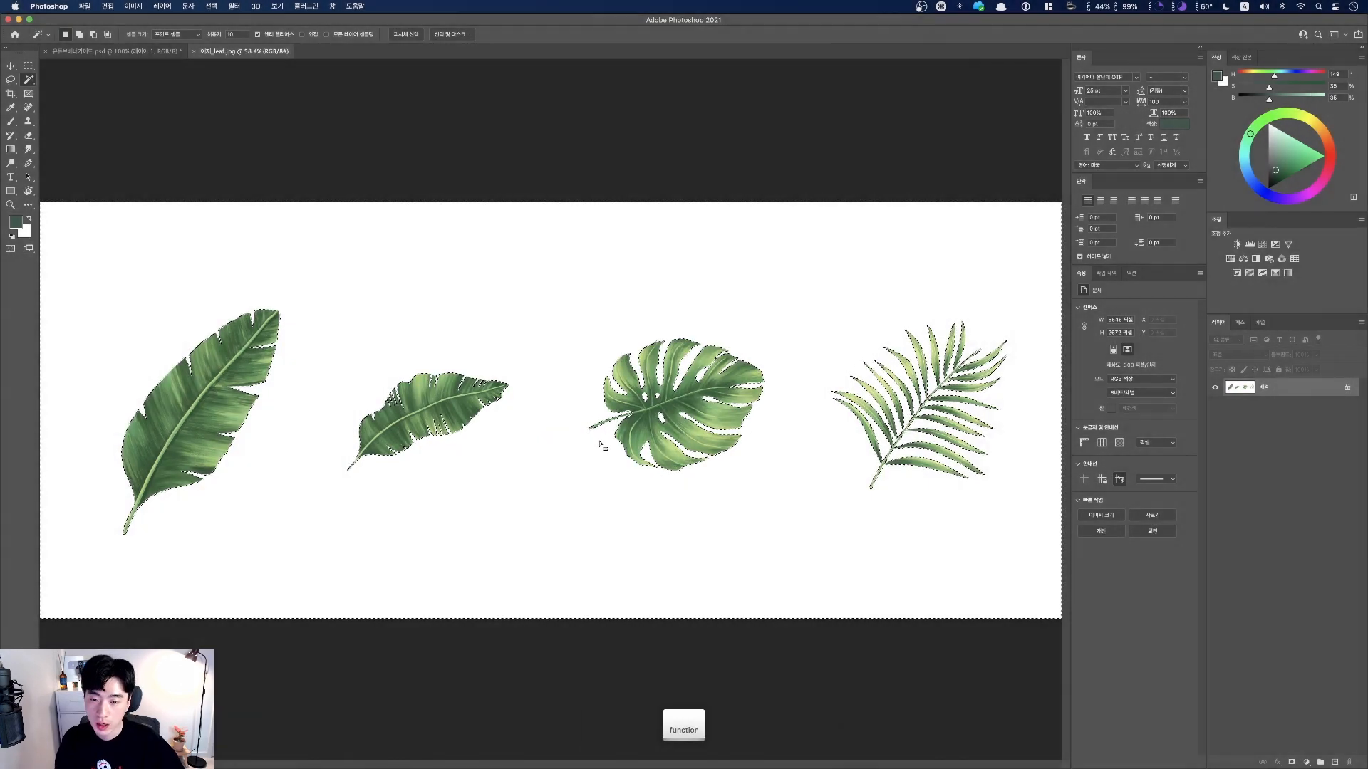
key("fn")
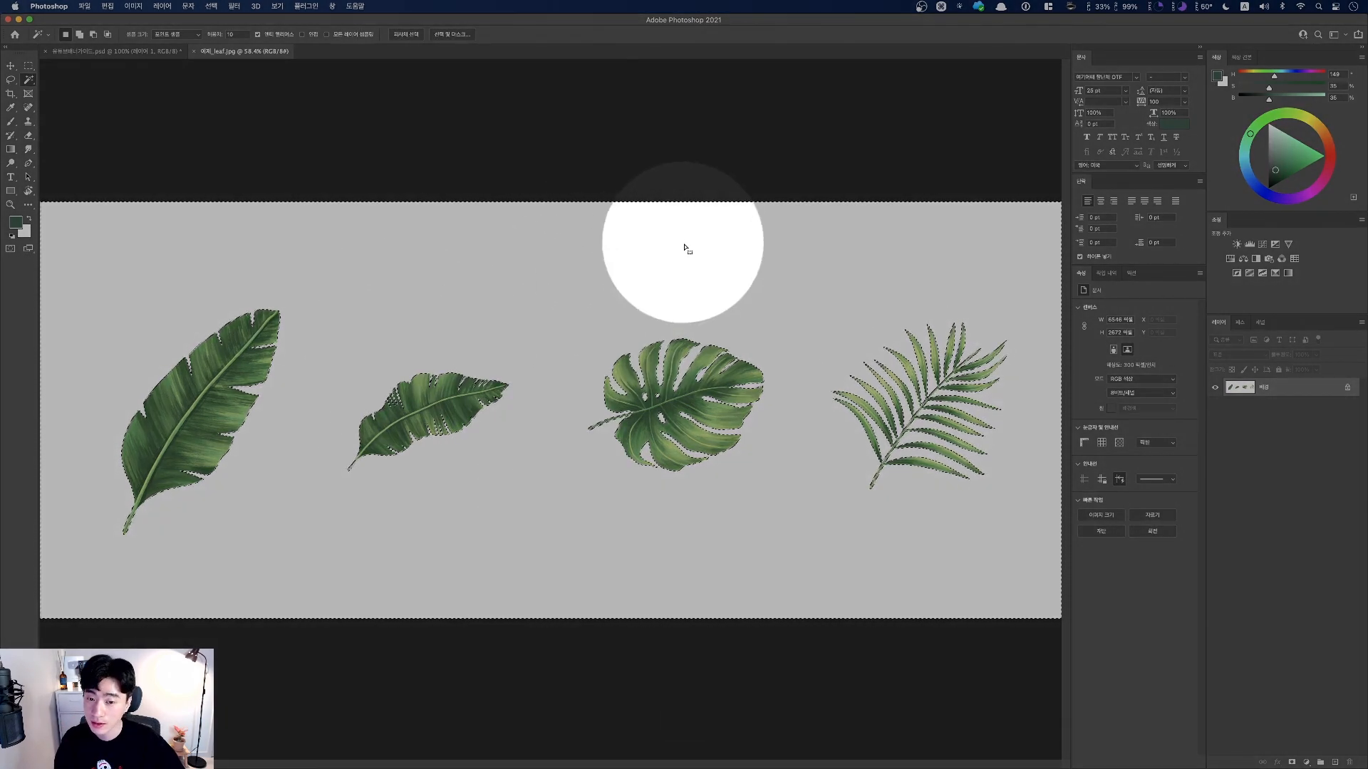
key("fn")
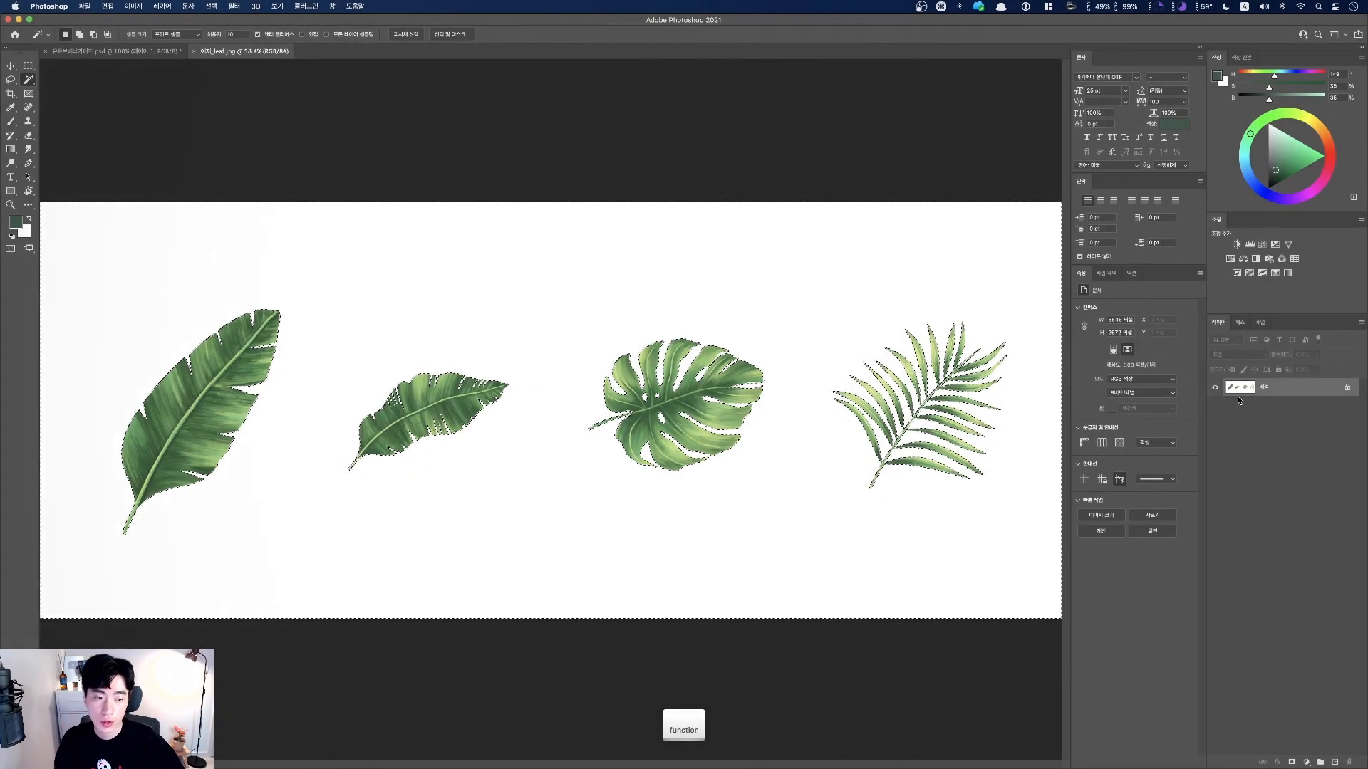
key("fn")
key("fn")
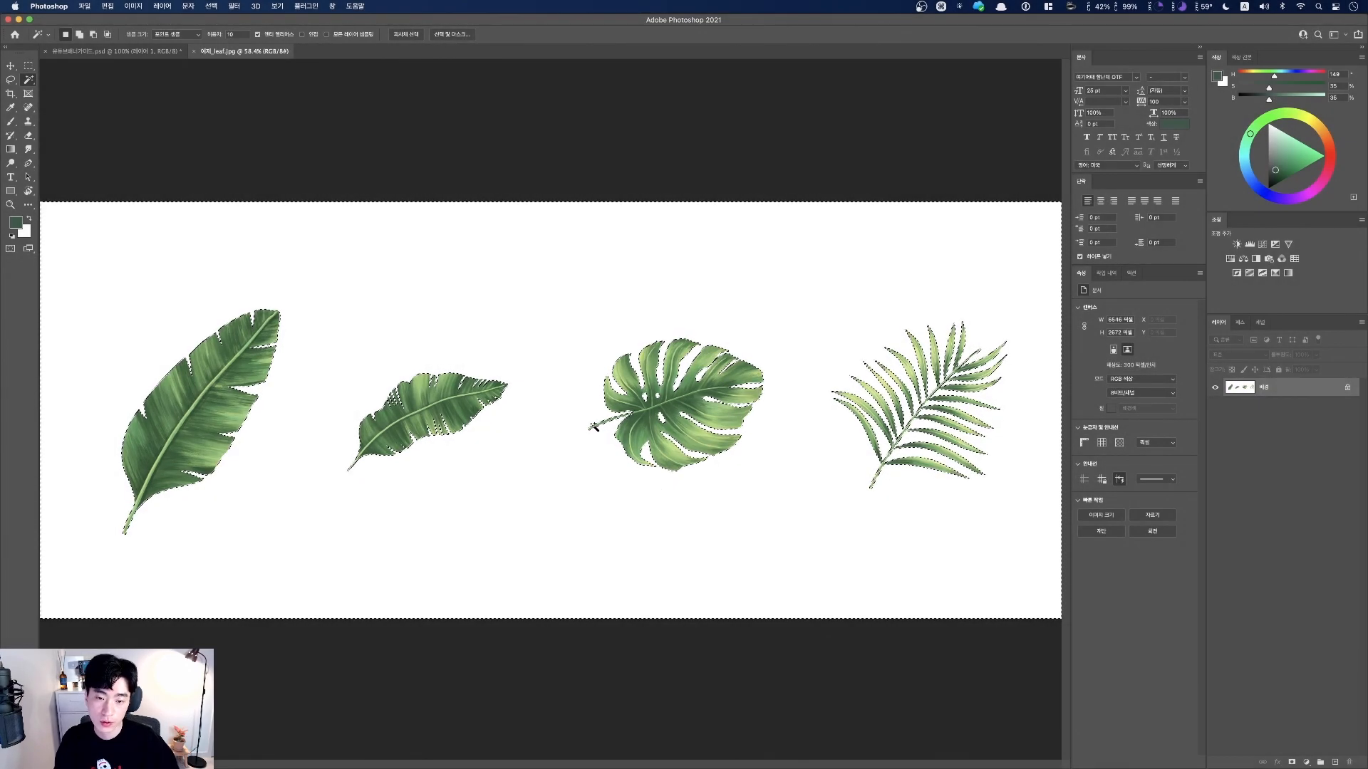
key("BackSpace")
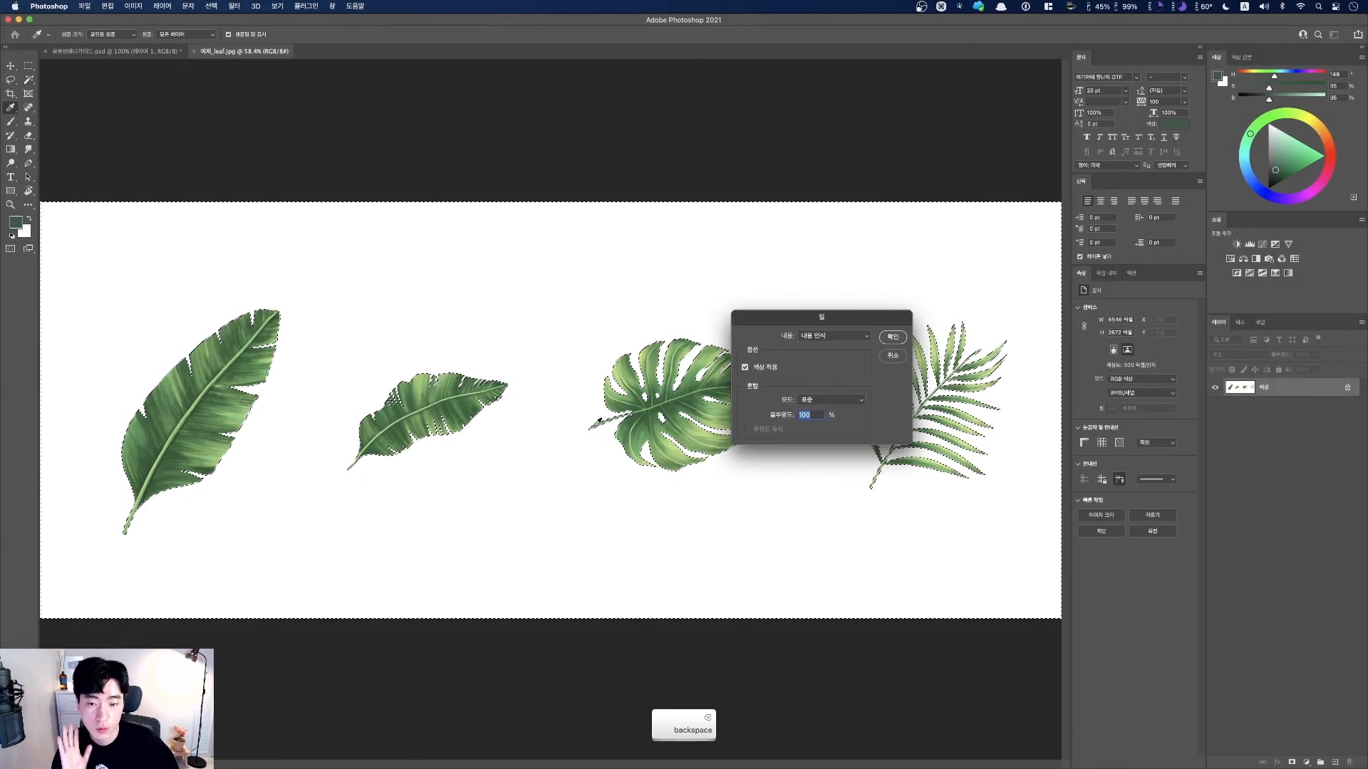
key("fn")
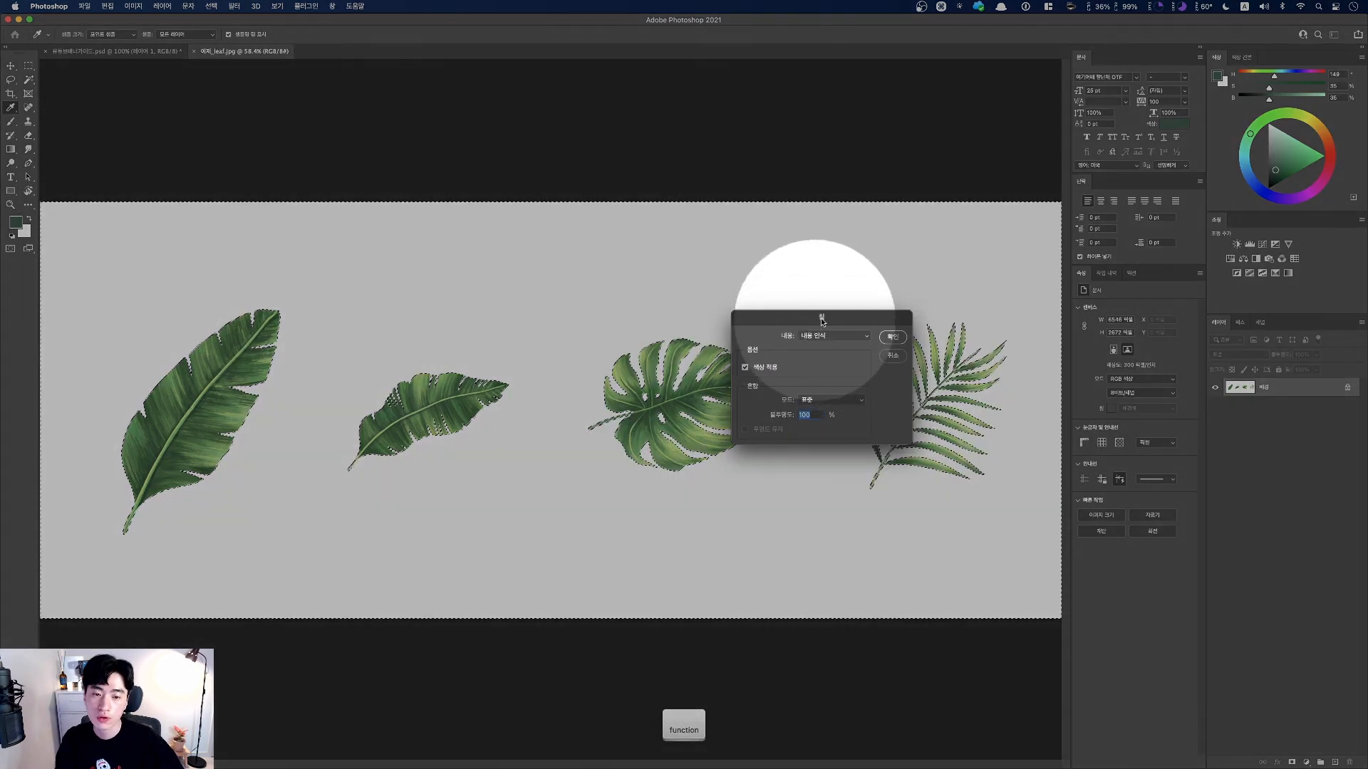
key("fn")
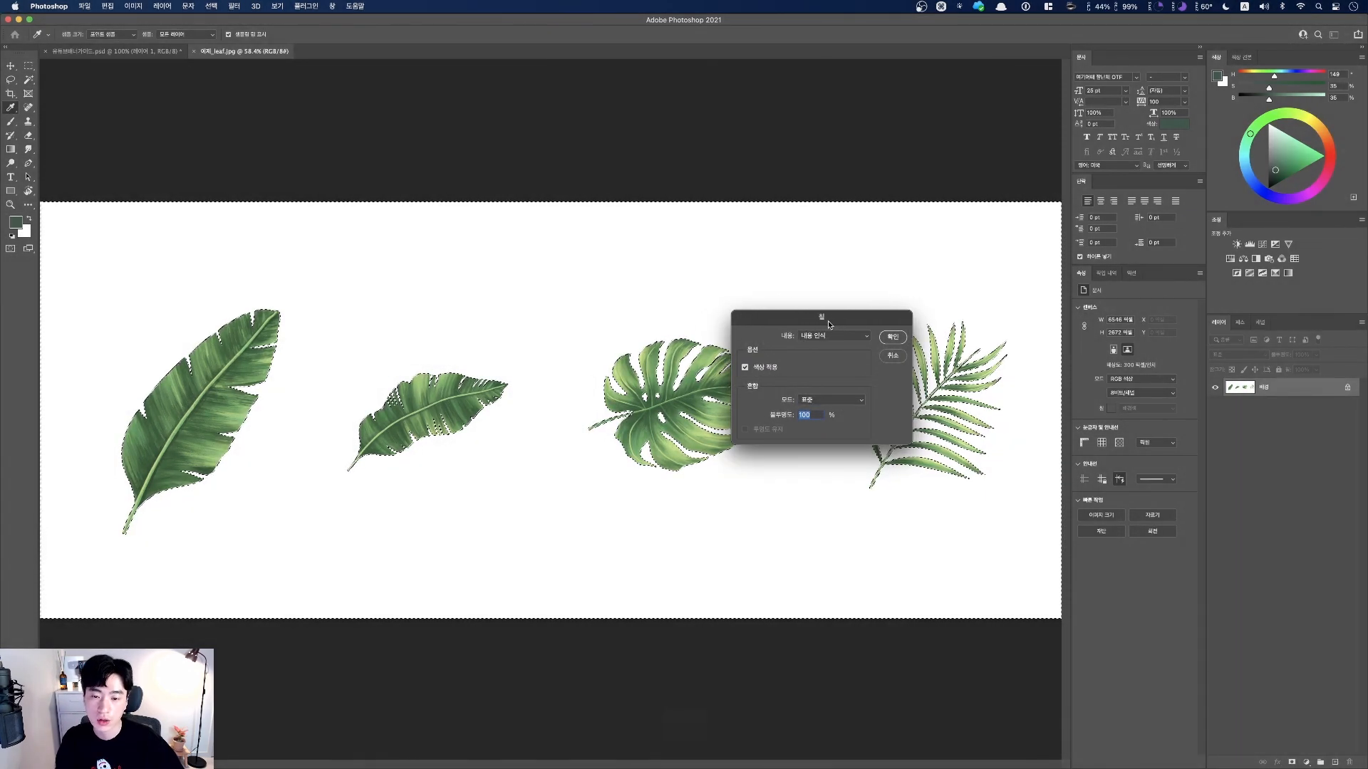
key("Return")
key("fn")
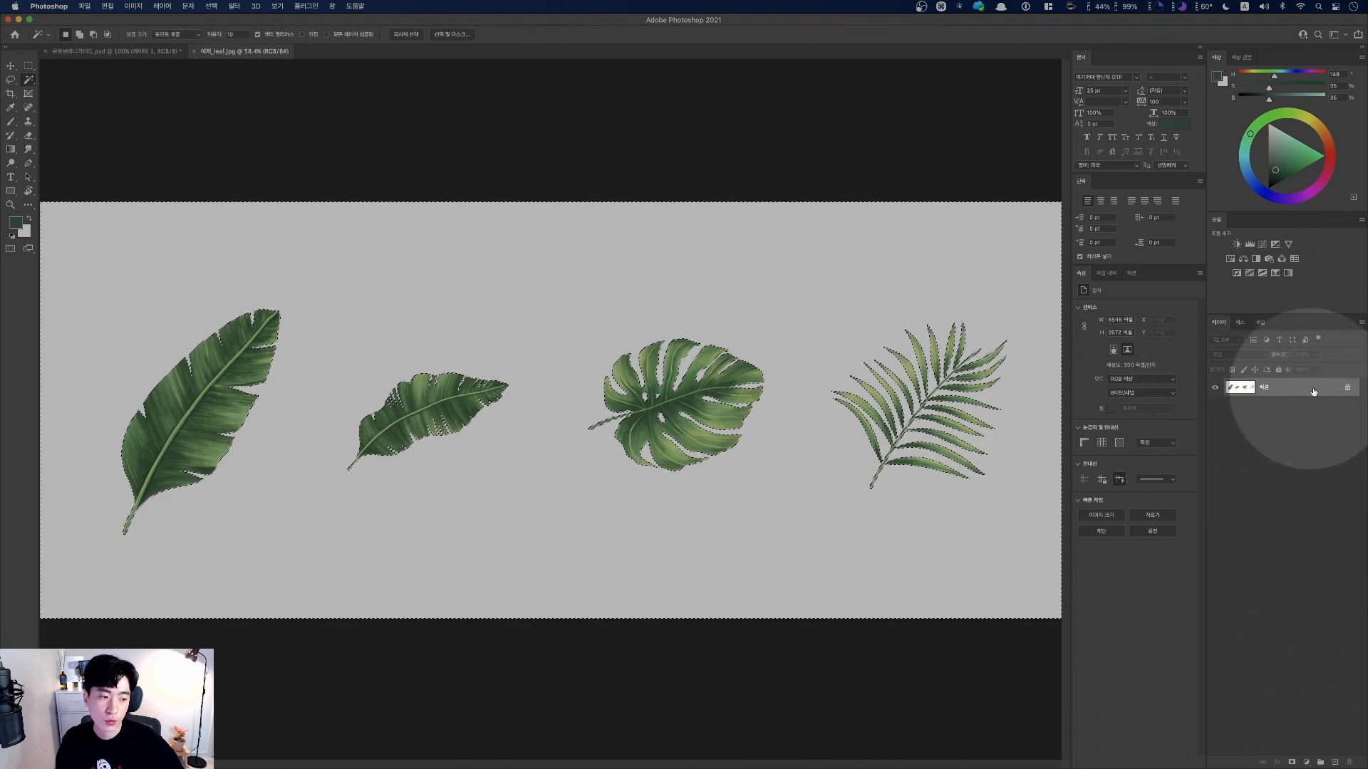
- Copy the selected white area to a new layer and hide the original background layer
key("fn")
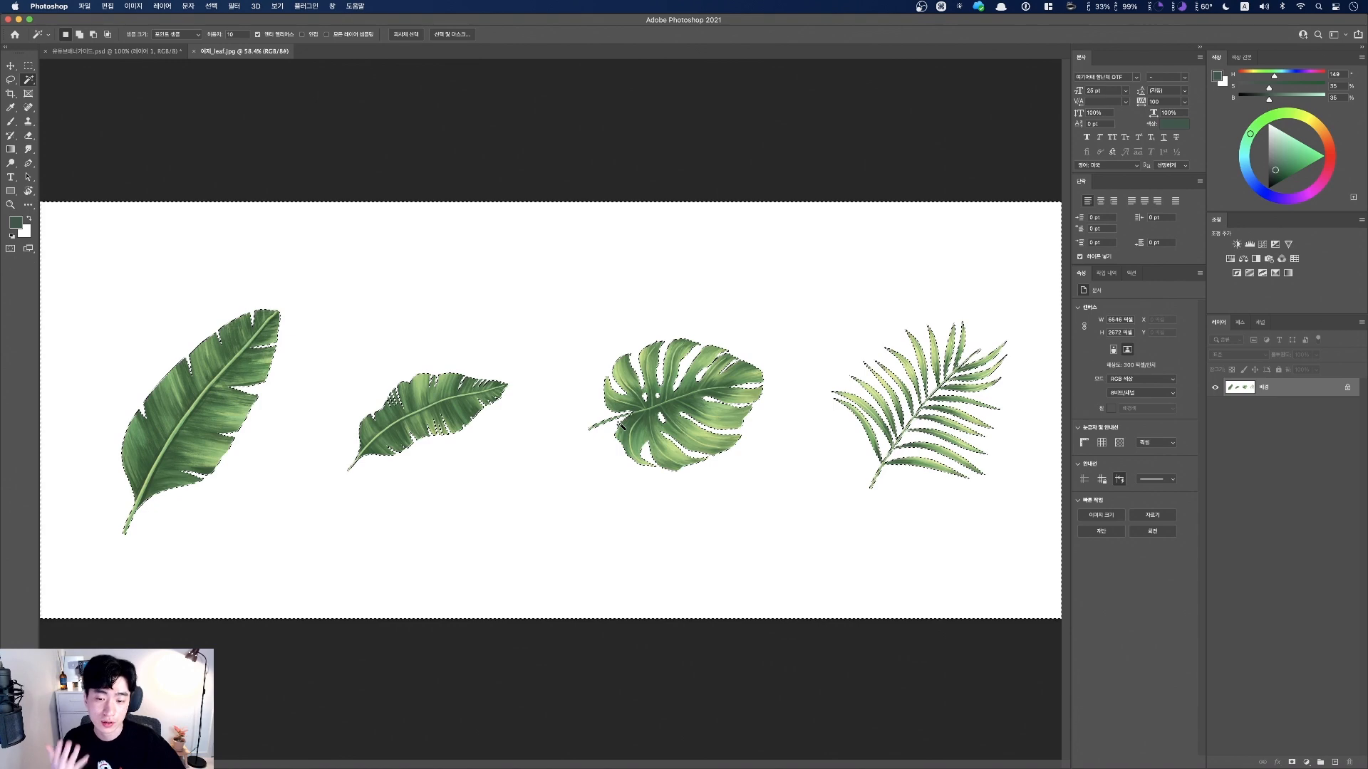
key("super+j")
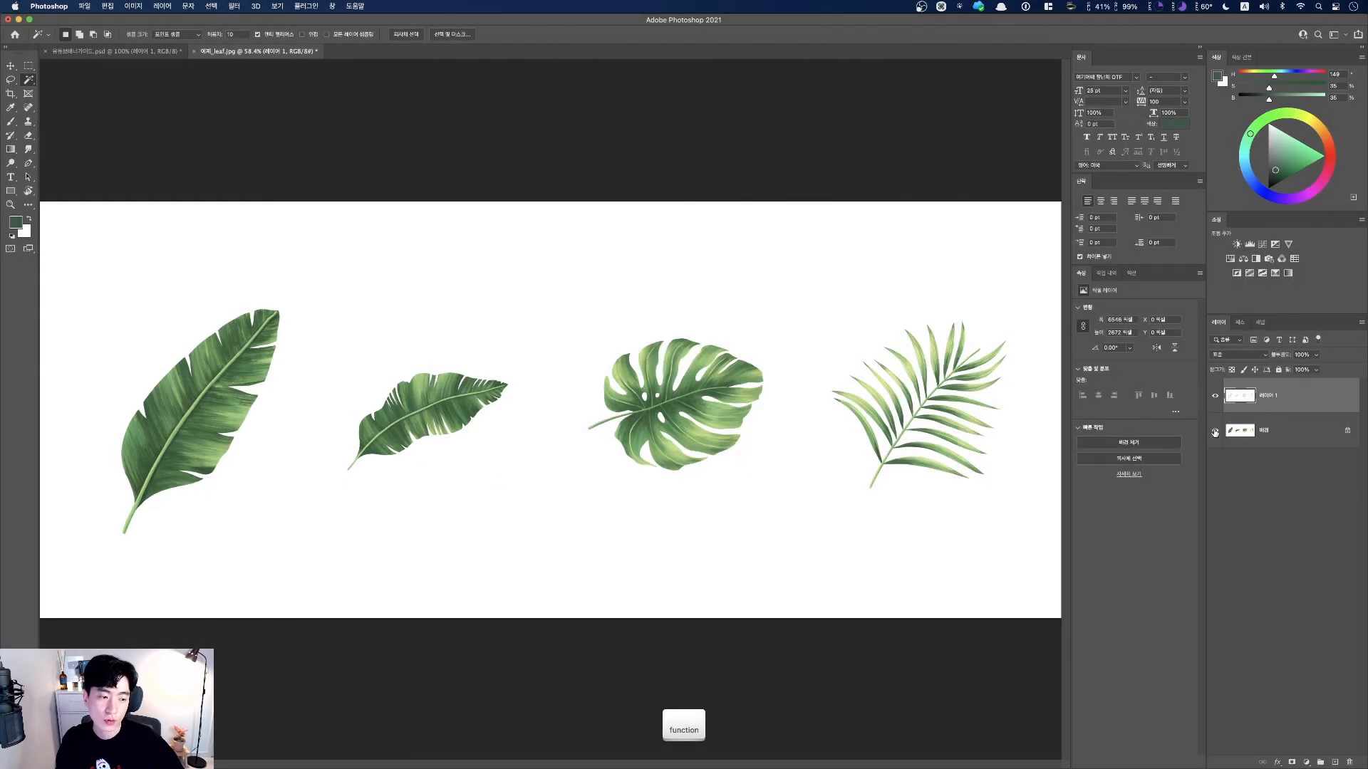
left_click(1215, 430)
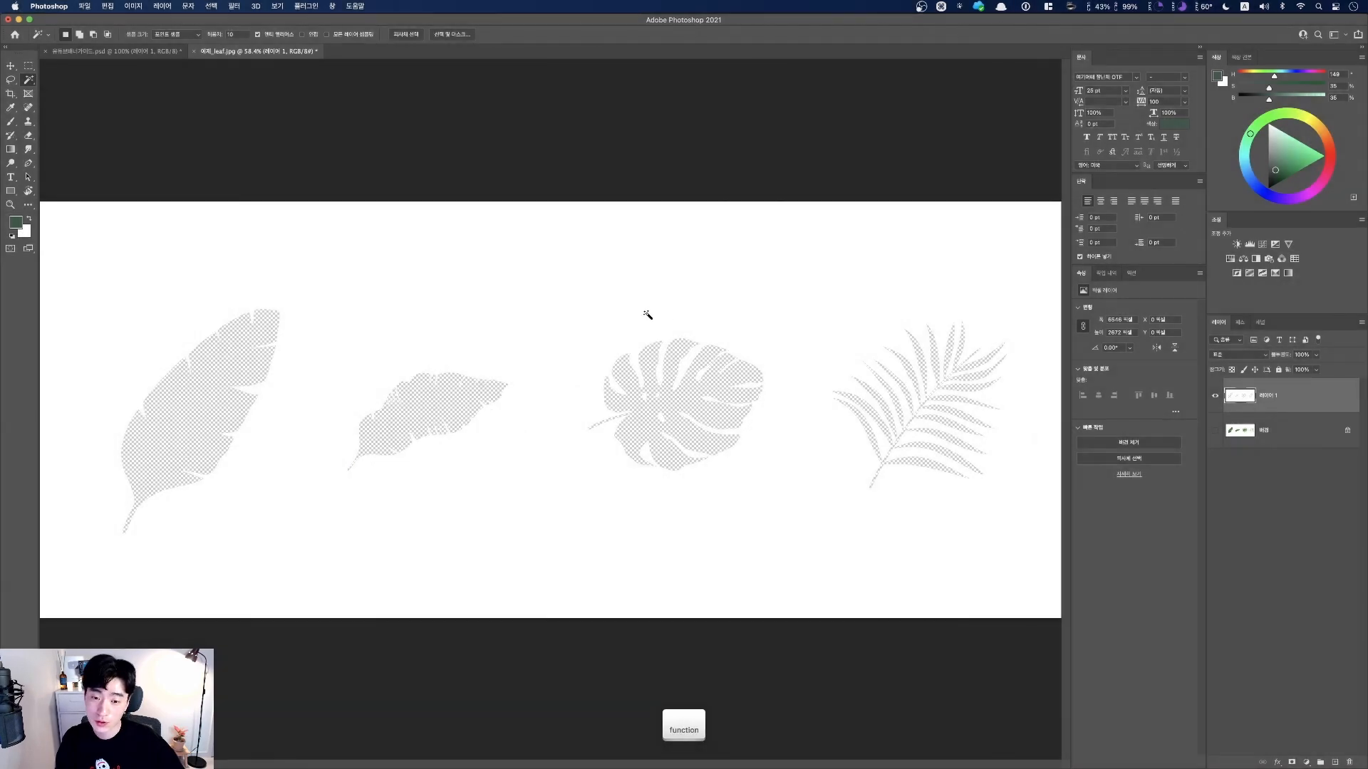
- Undo the copied white layer and invert the selection so that the four leaves are selected instead of the white background
key("super+z")
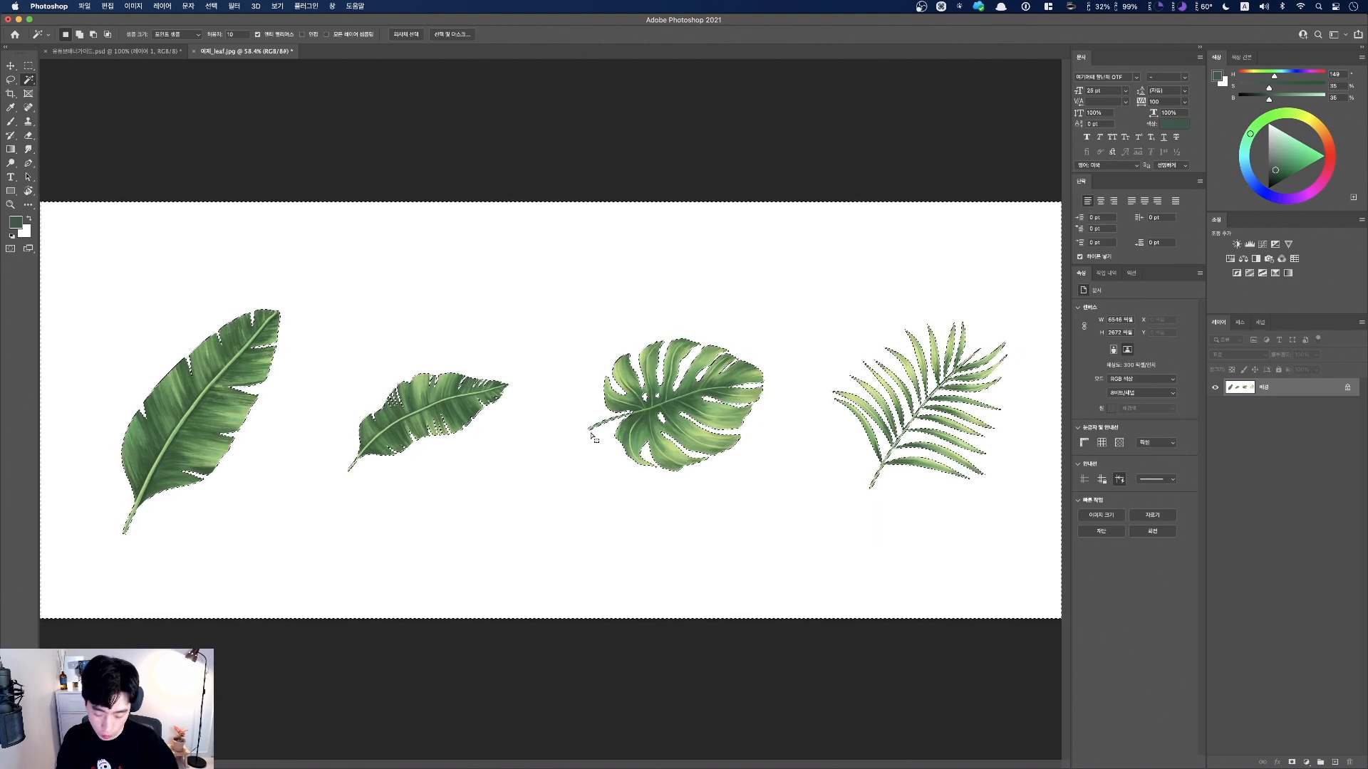
key("super+shift+i")
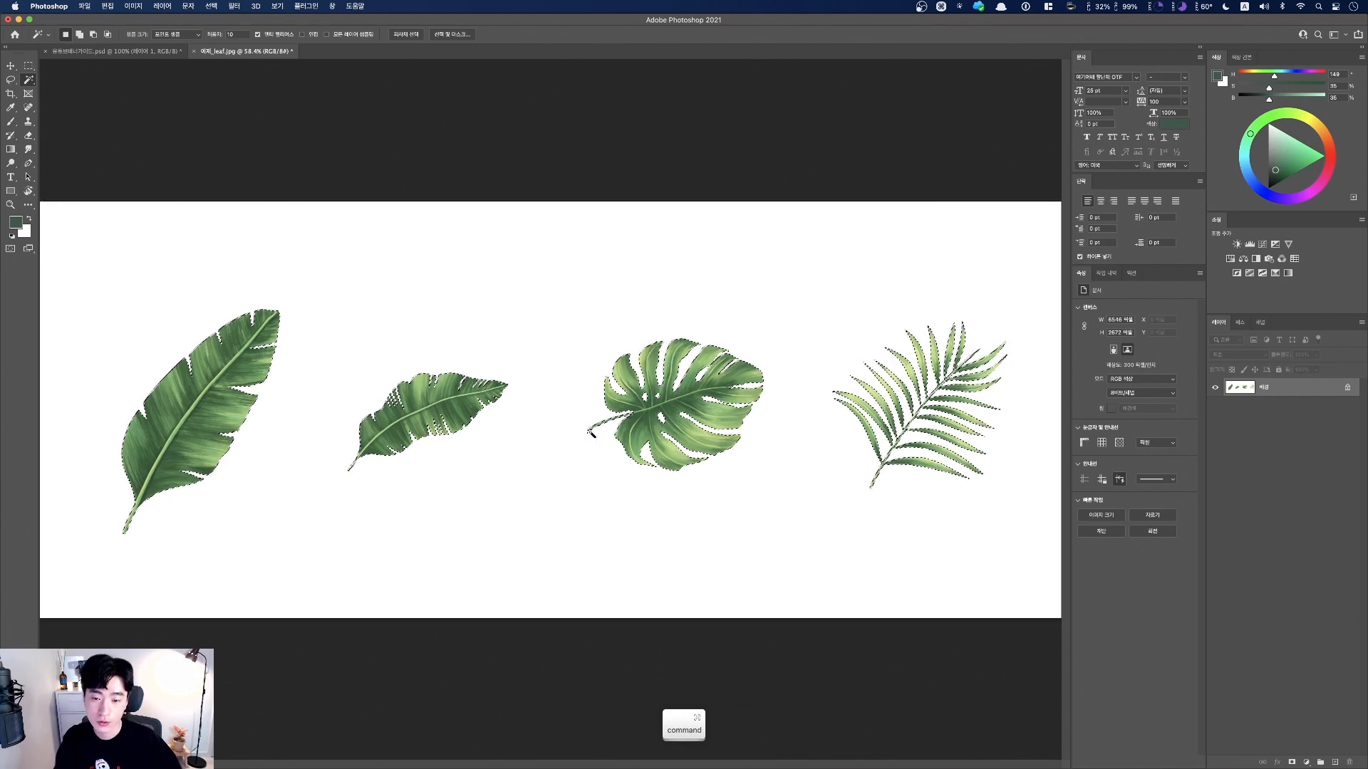
key("fn")
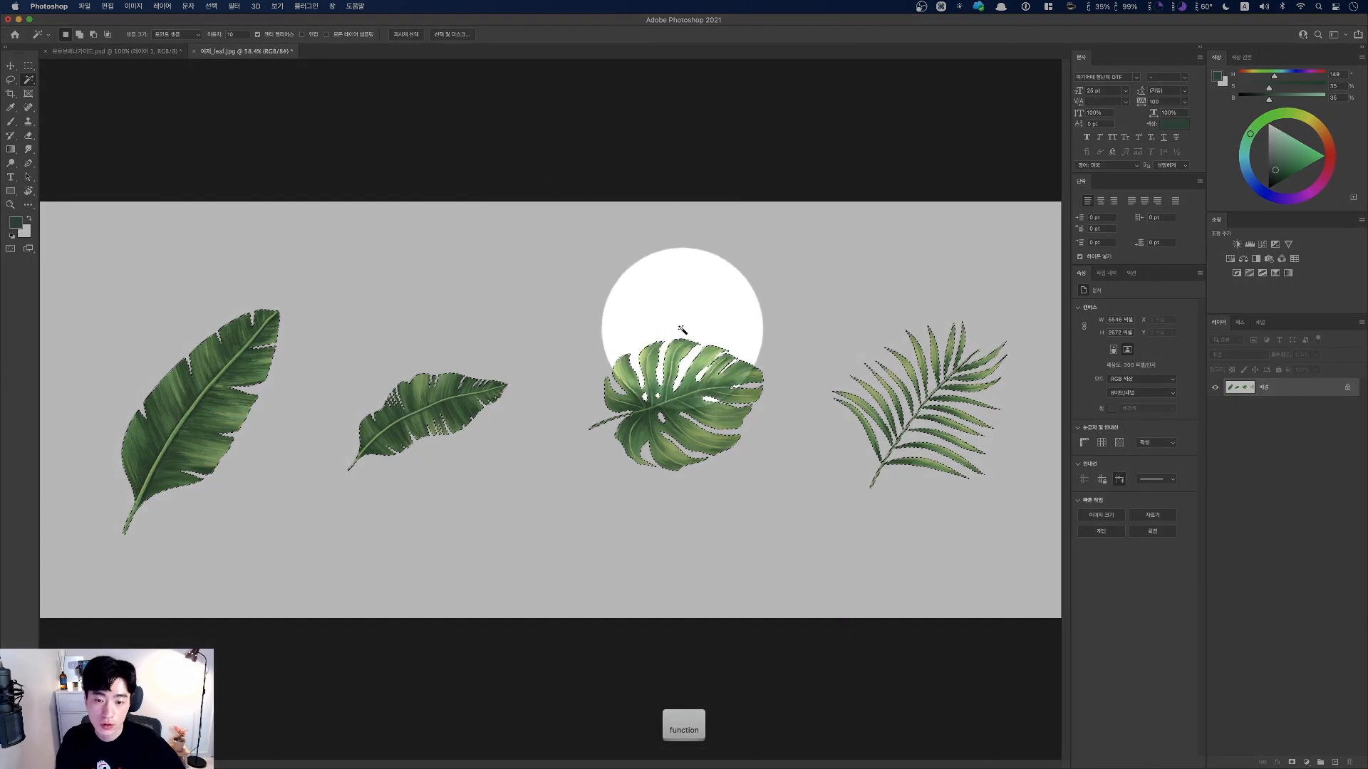
key("fn")
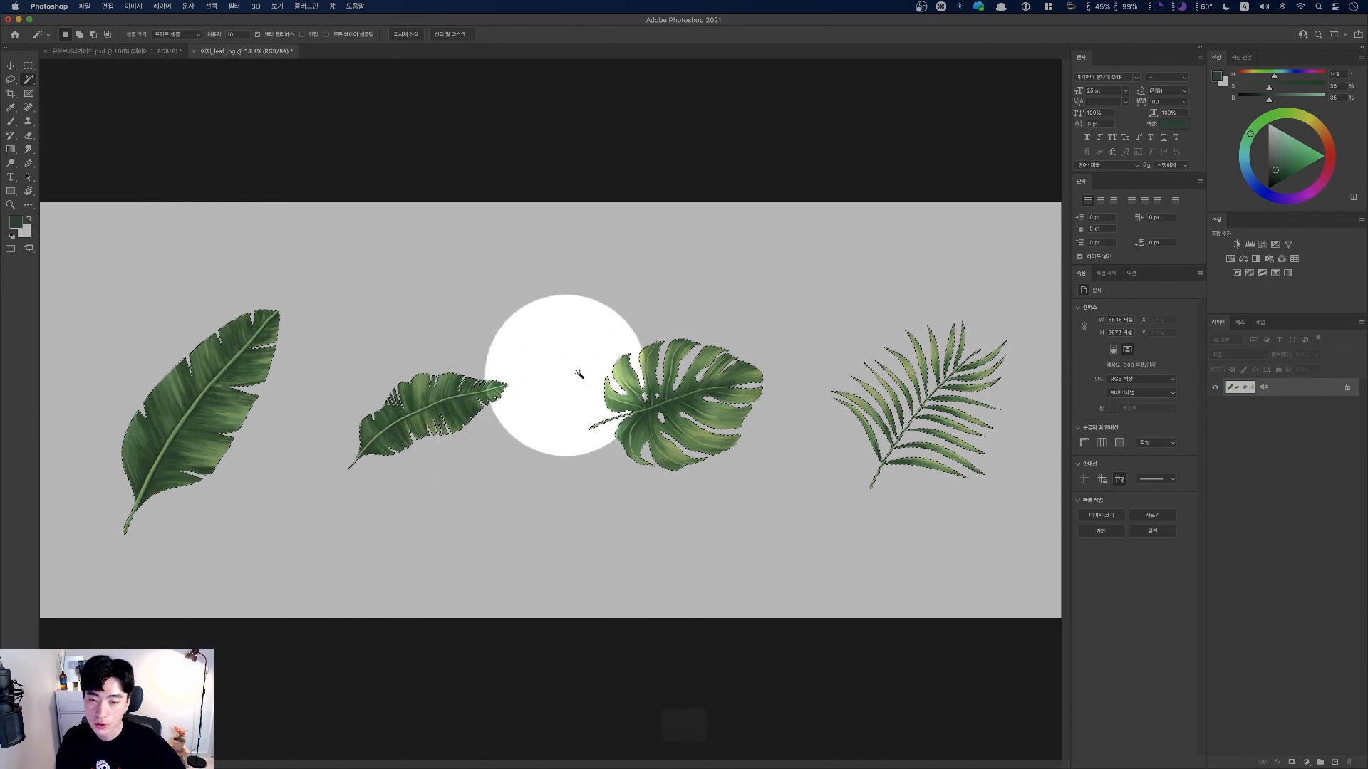
key("fn")
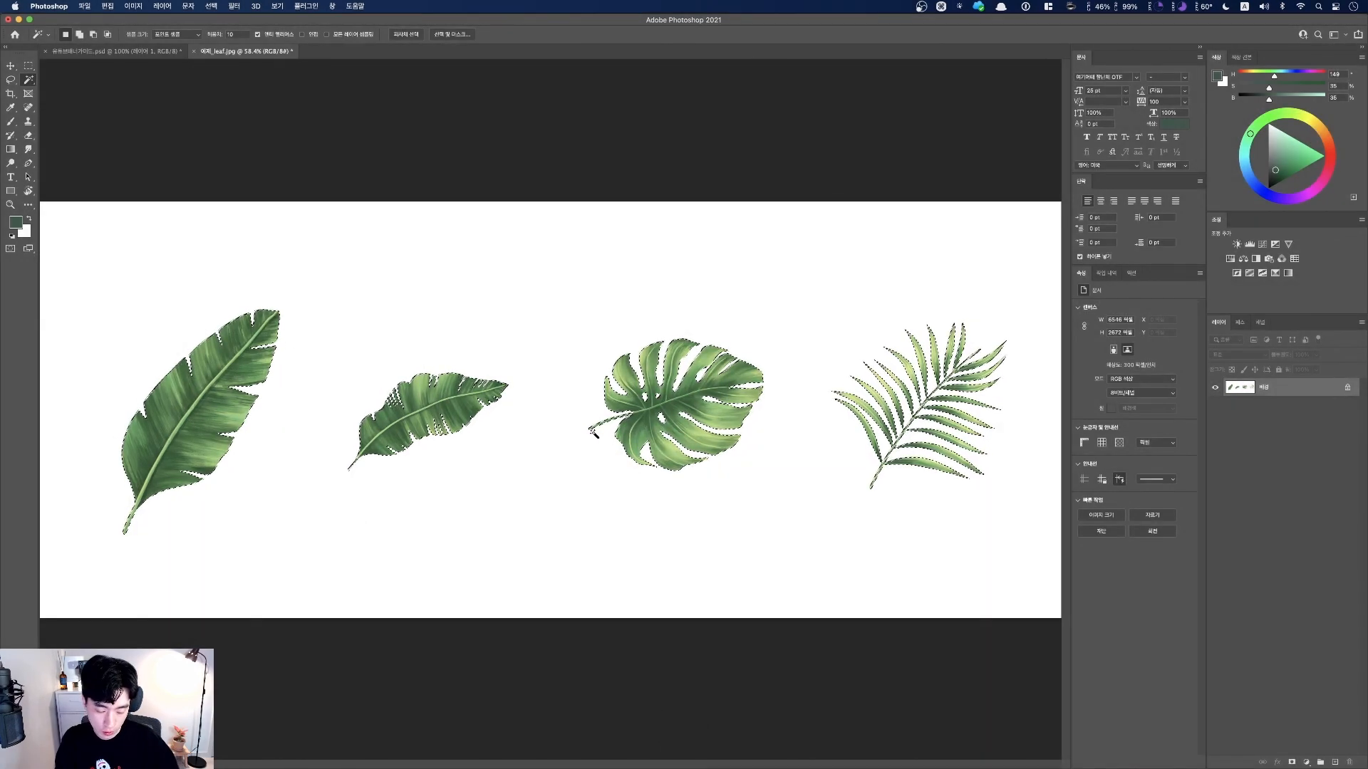
- Copy the selected leaves to a new layer and hide the original background layer
key("super+j")
key("fn")
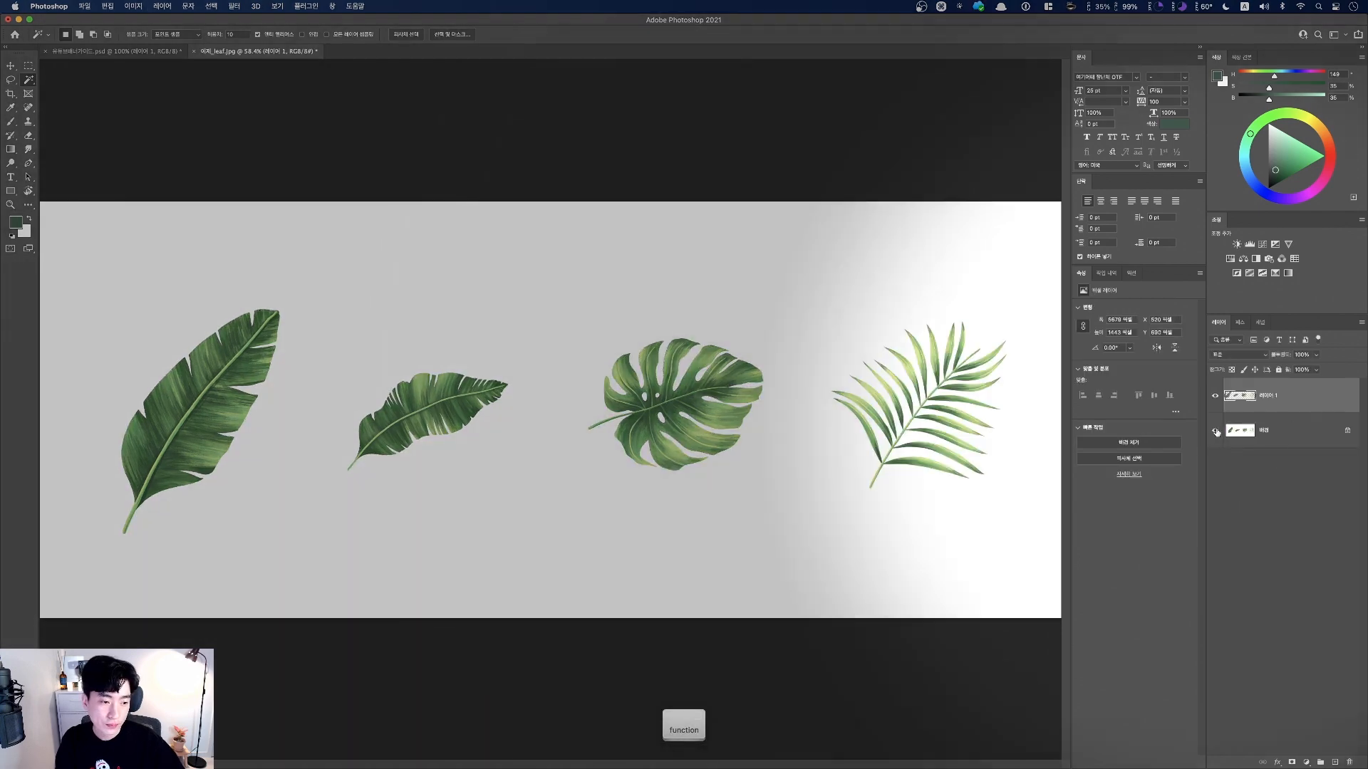
left_click(1213, 432)
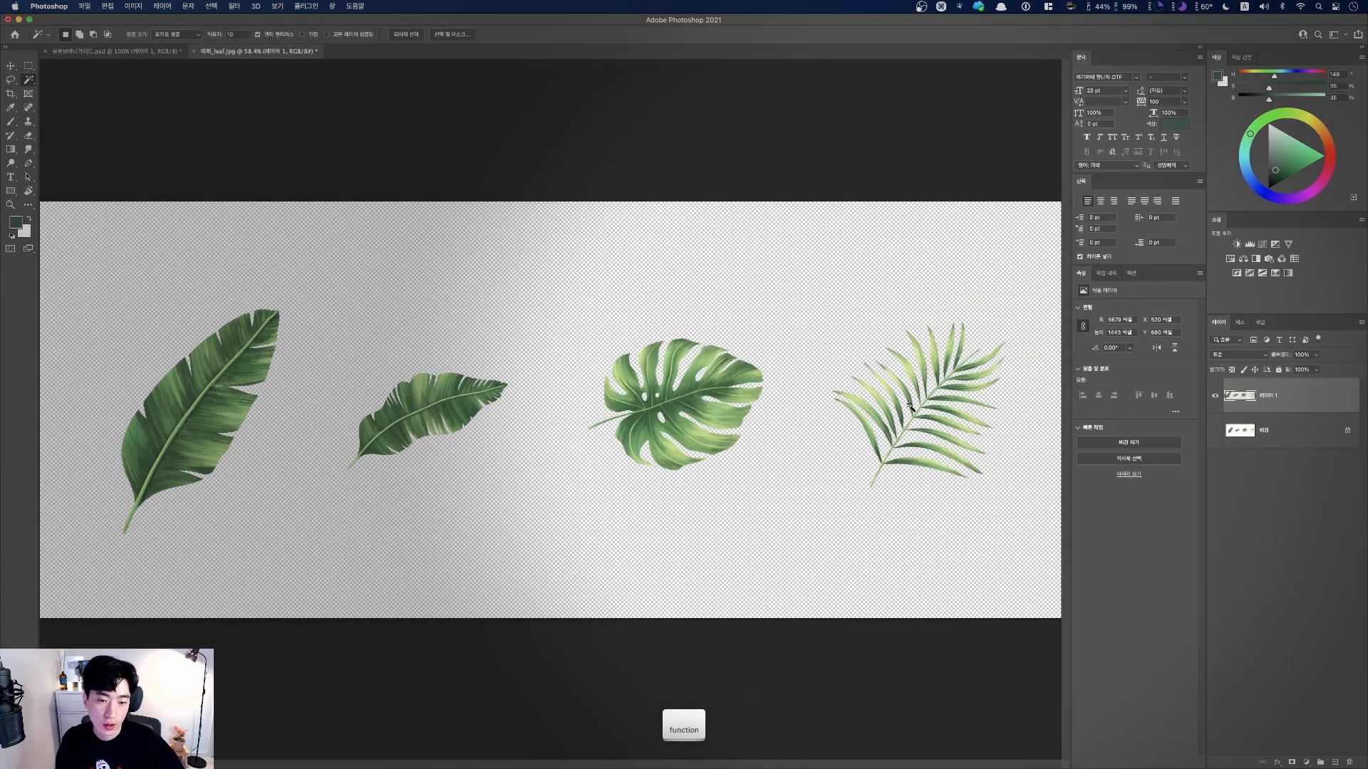
- Move the layer with all four cut-out leaves as a test, and undo the move
key("v")
left_click_drag(713, 406, 673, 349)
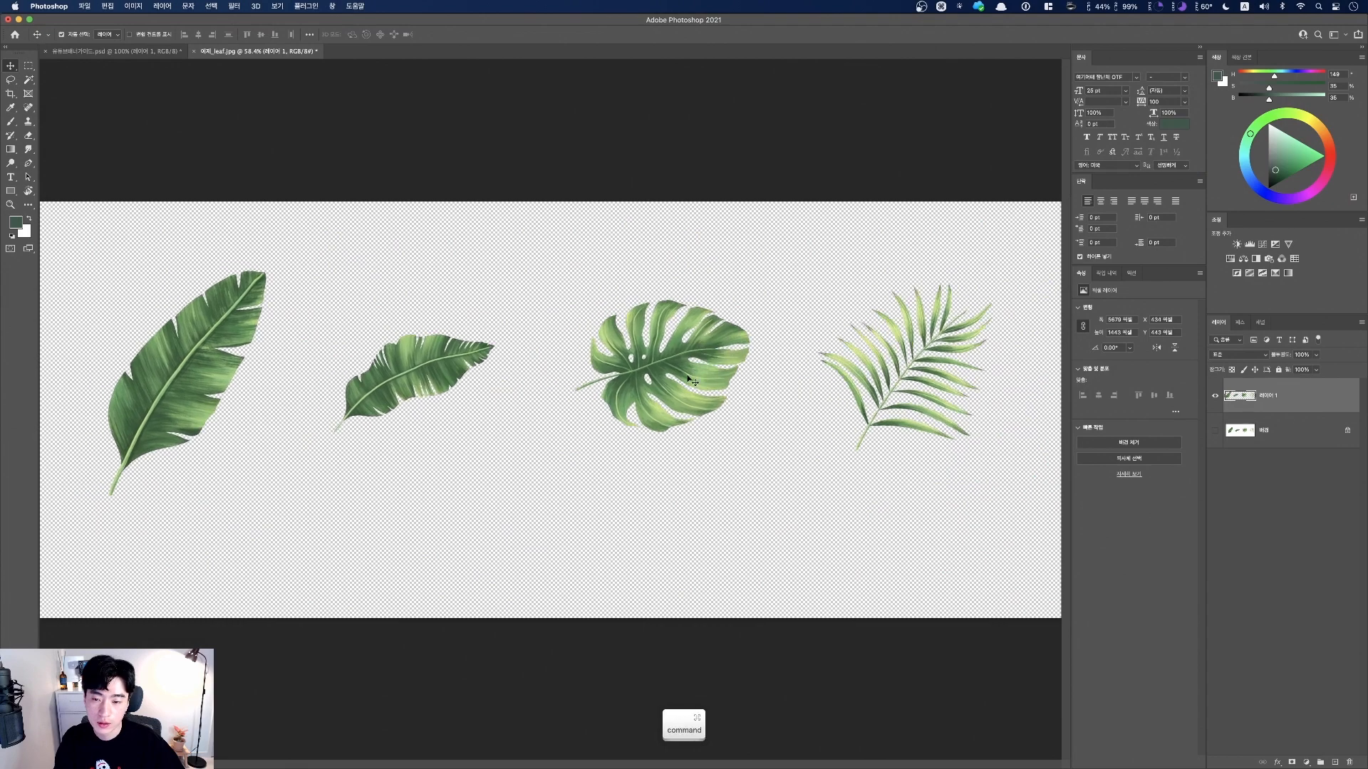
key("super+z")
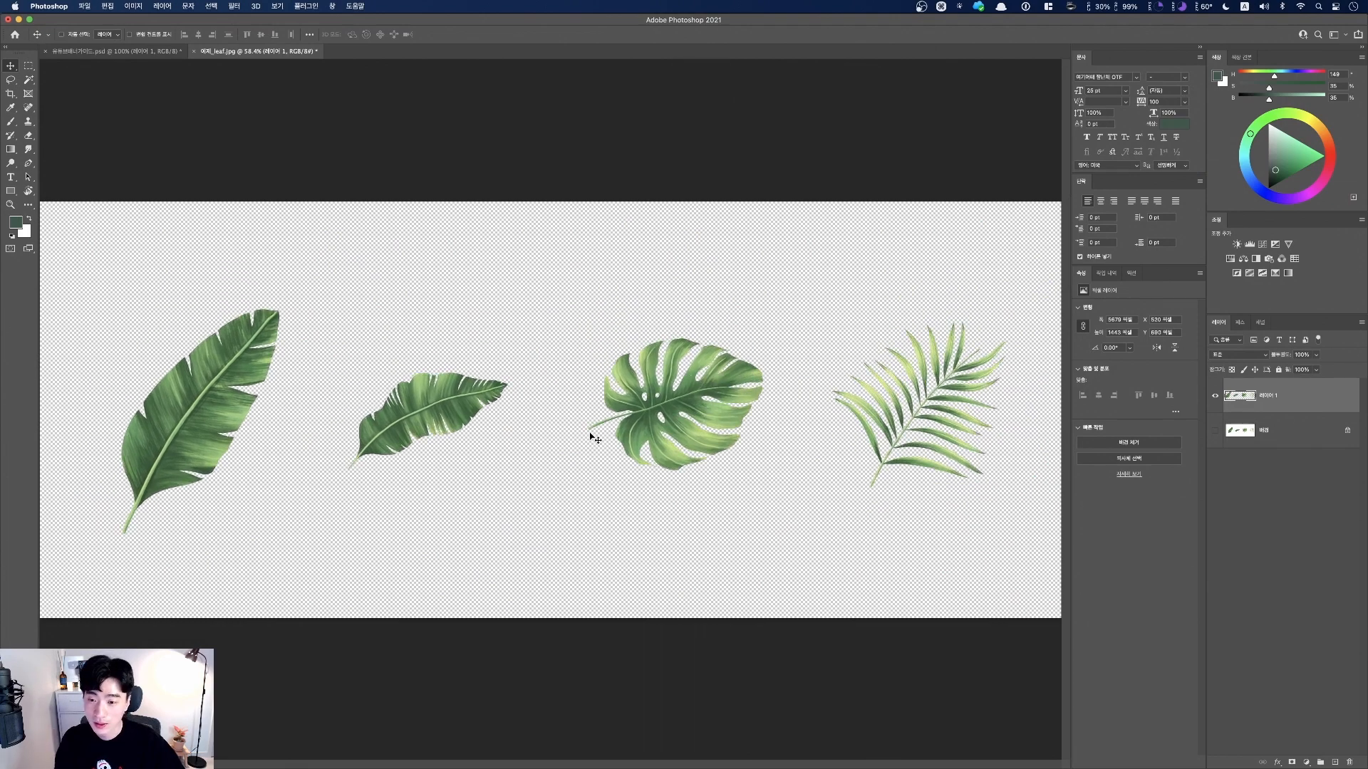
- Outline the large banana leaf with the Lasso tool and copy it to its own layer
key("fn")
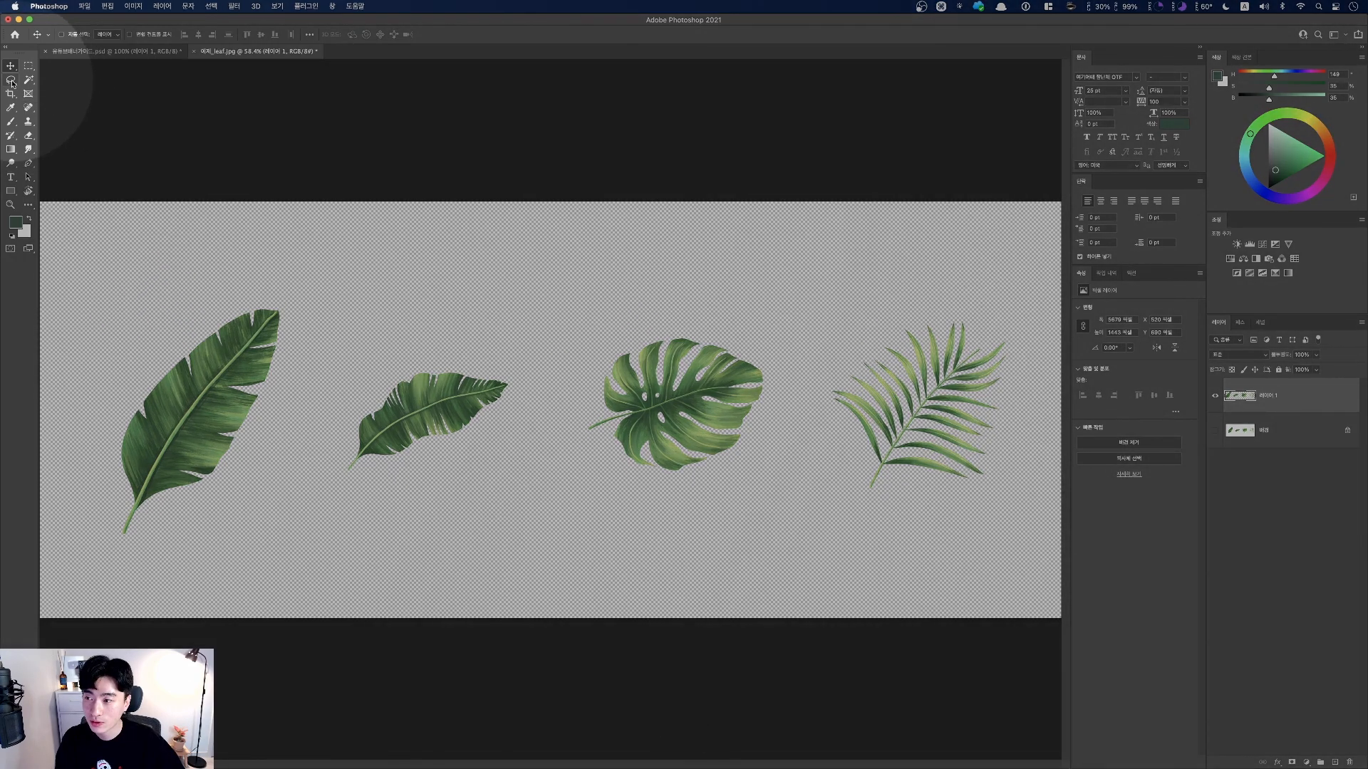
left_click(11, 80)
key("fn")
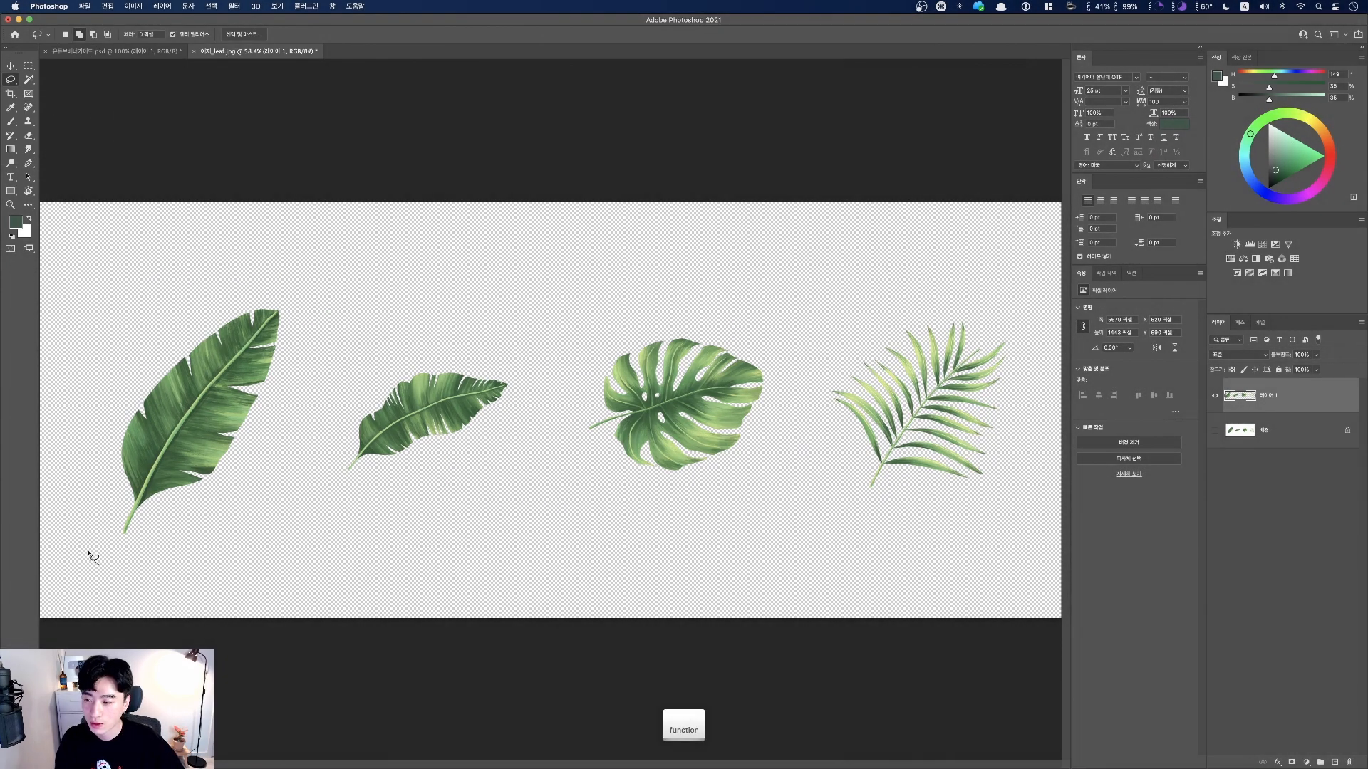
mouse_move(90, 554)
left_mouse_down()
mouse_move(84, 440)
mouse_move(138, 308)
left_mouse_up()
left_click_drag(155, 575, 123, 543)
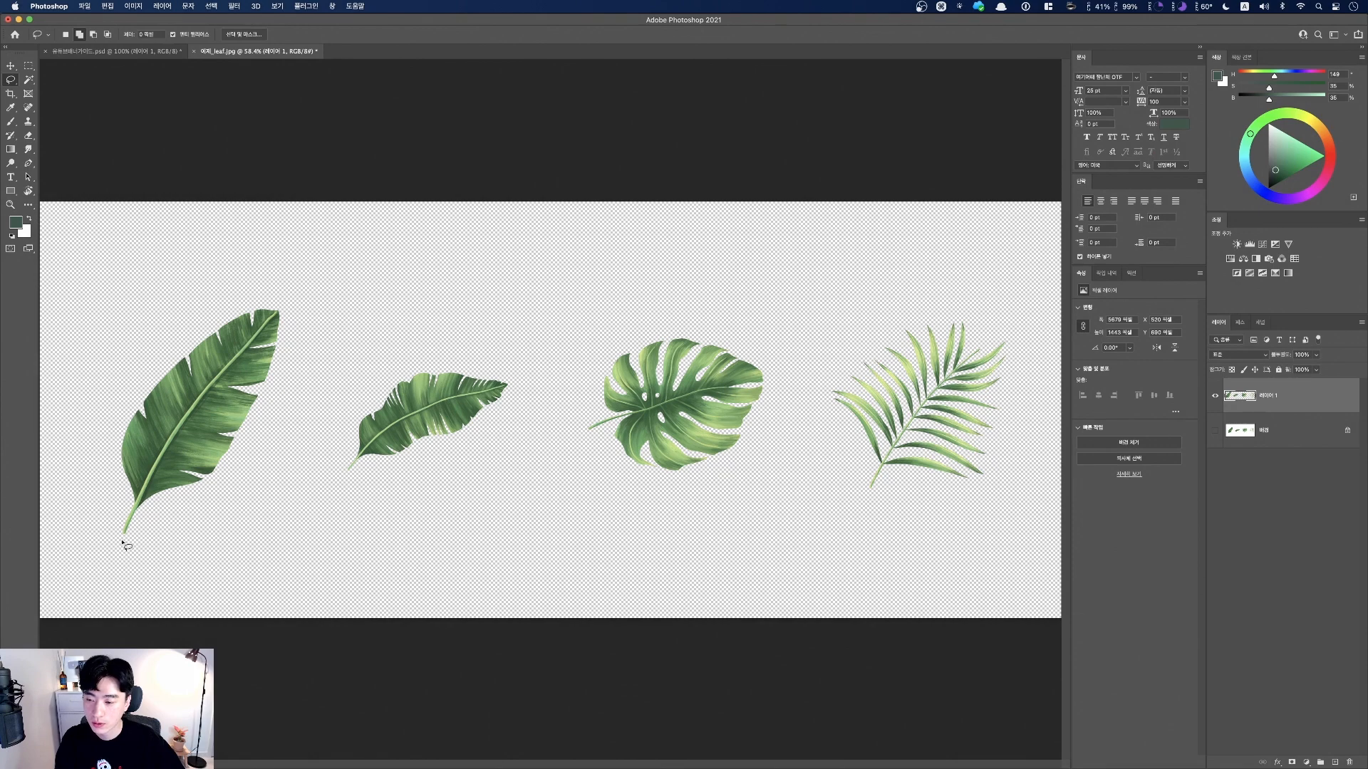
key("super+j")
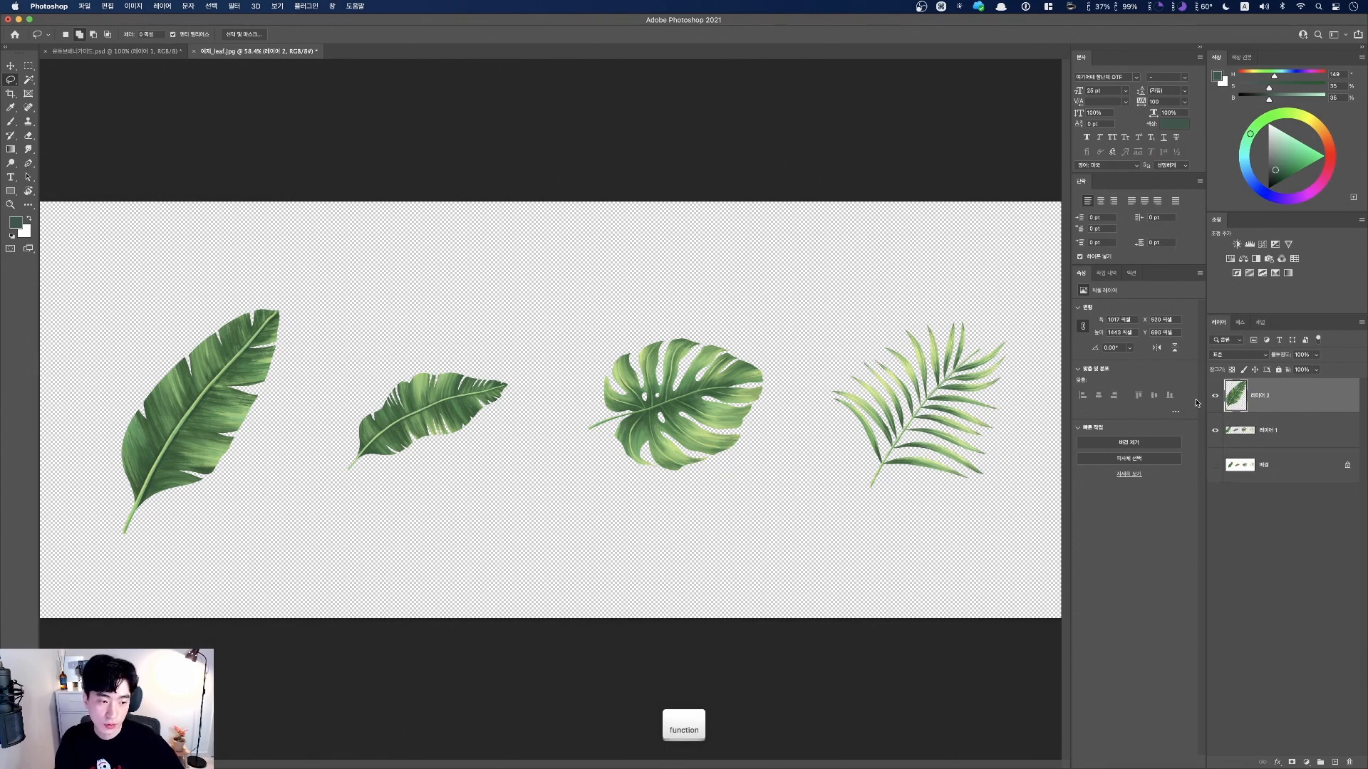
- Outline the small second leaf with the Lasso and try to copy it to a new layer while the banana leaf's layer is active
key("fn")
key("fn")
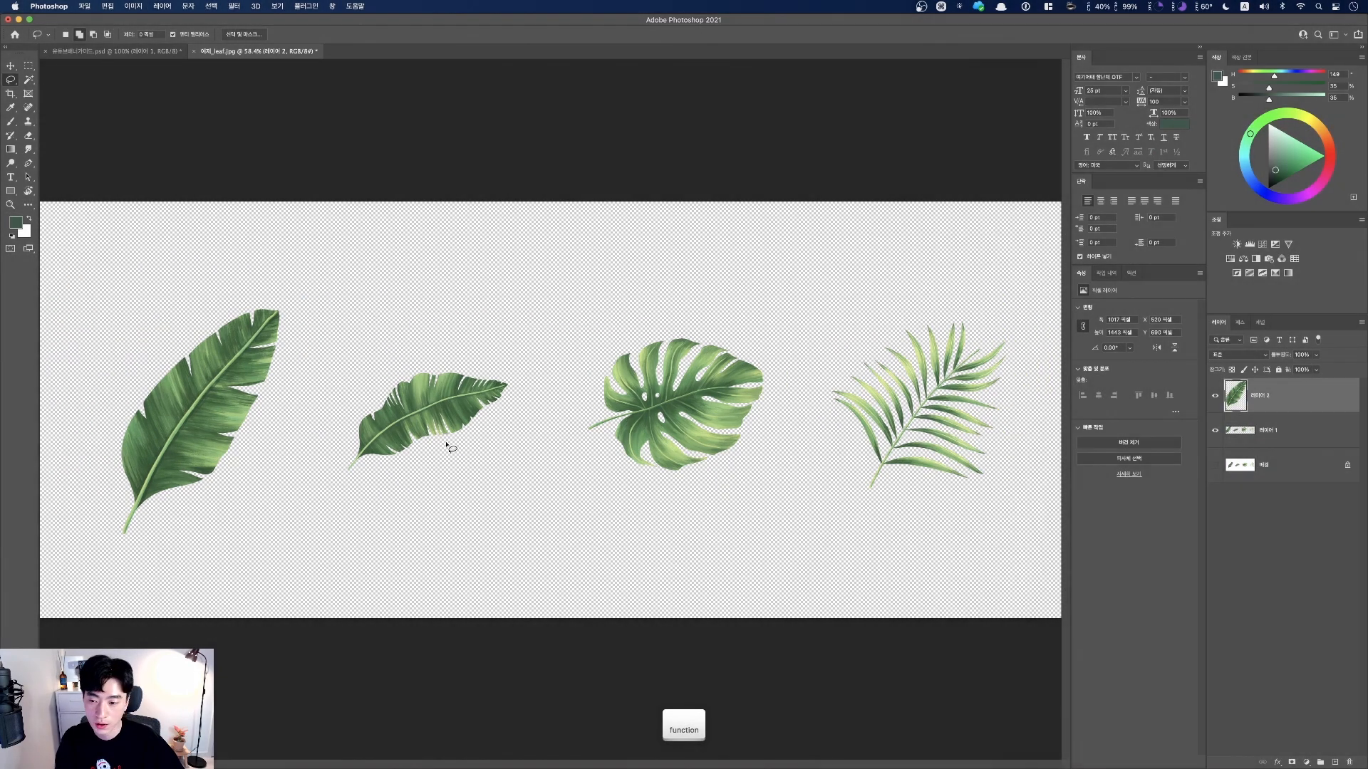
mouse_move(340, 499)
left_mouse_down()
mouse_move(326, 421)
mouse_move(405, 365)
left_mouse_up()
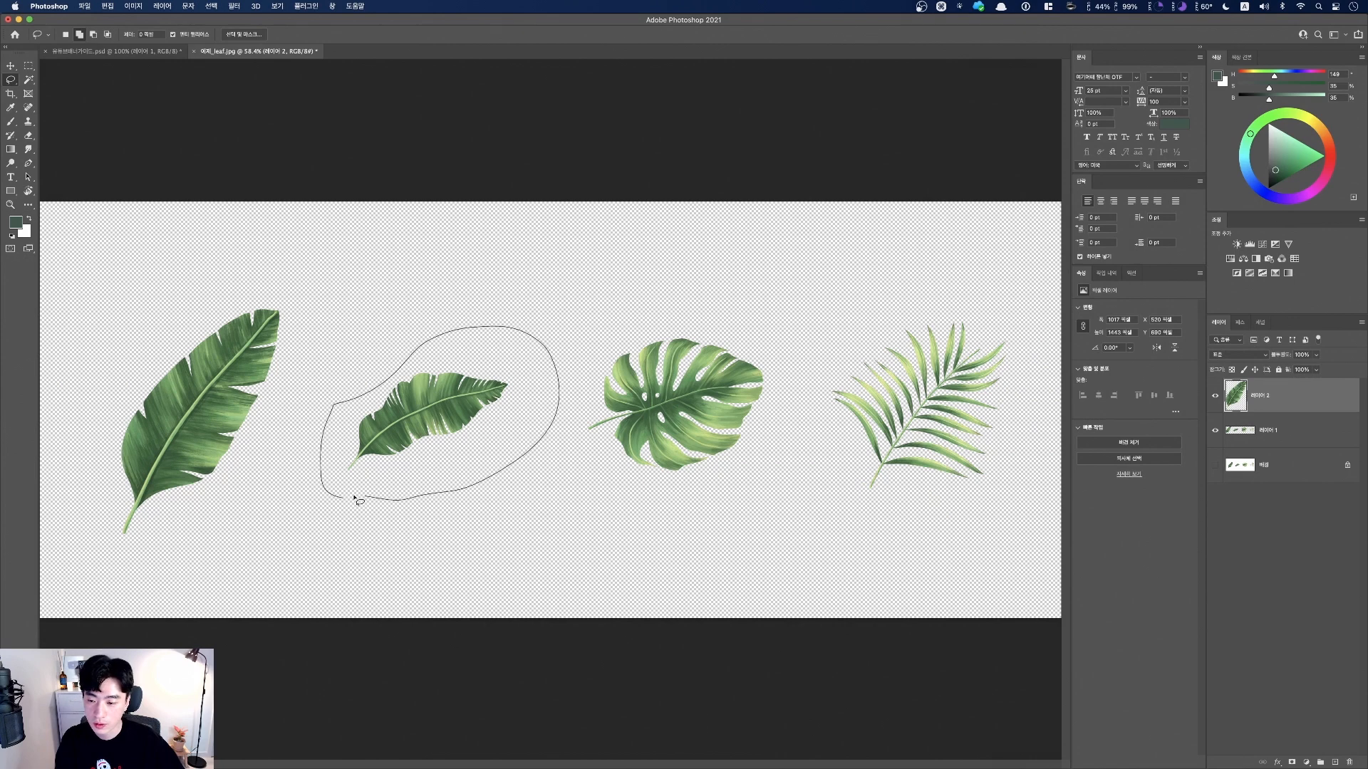
left_click_drag(359, 501, 360, 500)
key("super+j")
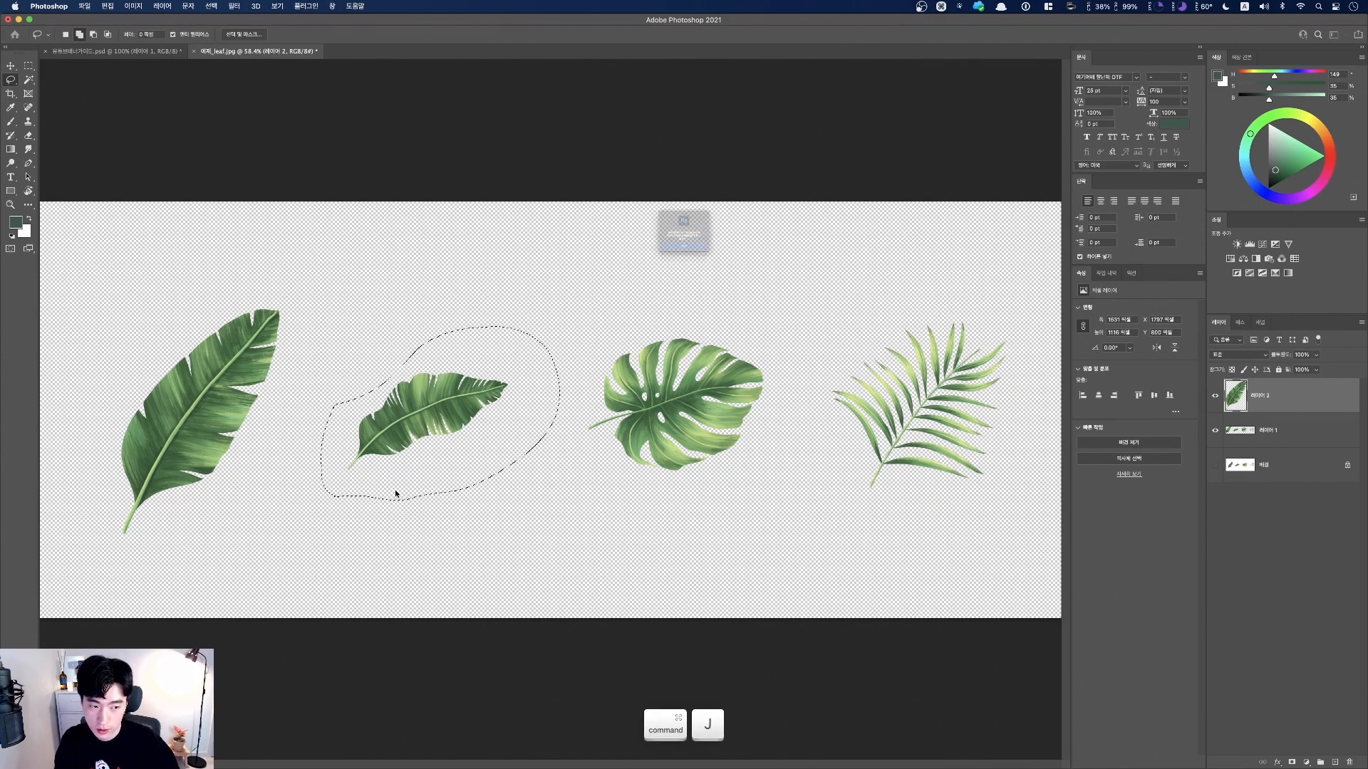
key("fn")
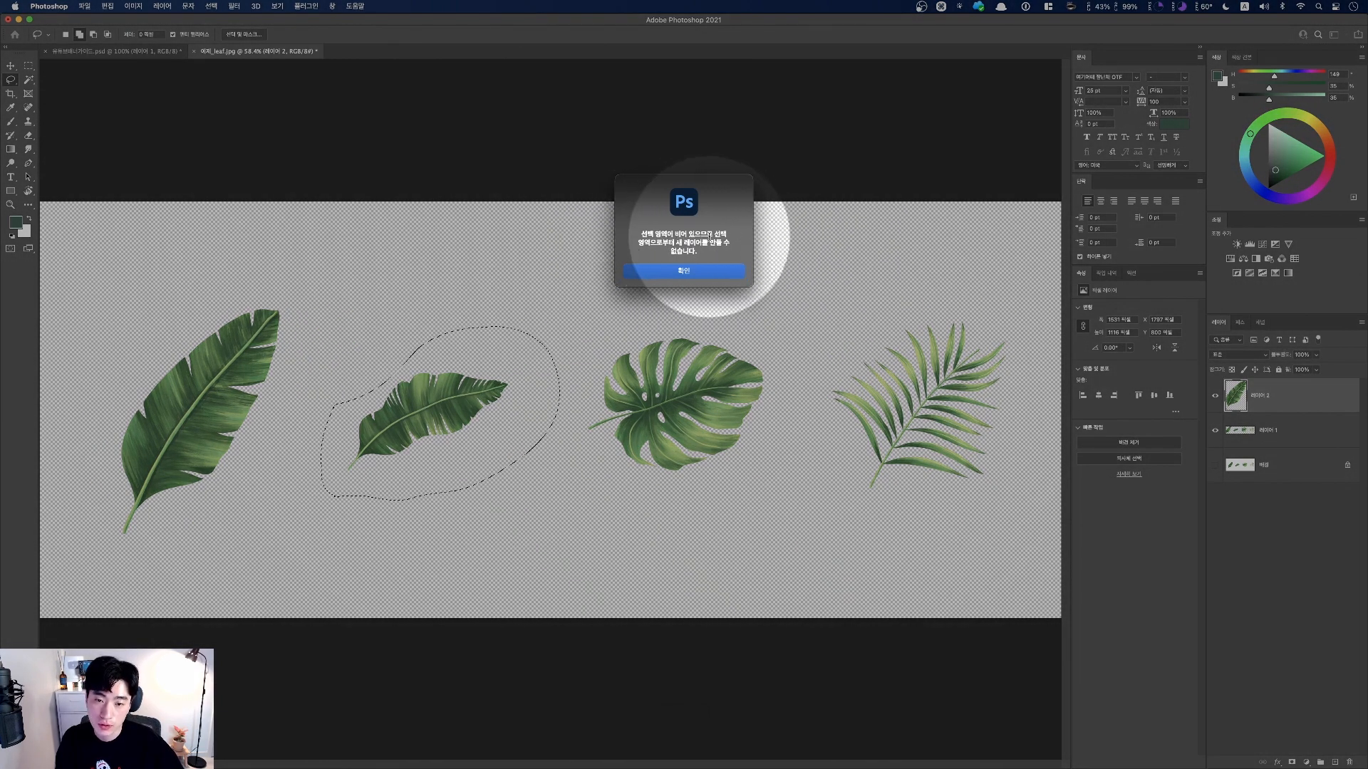
key("fn")
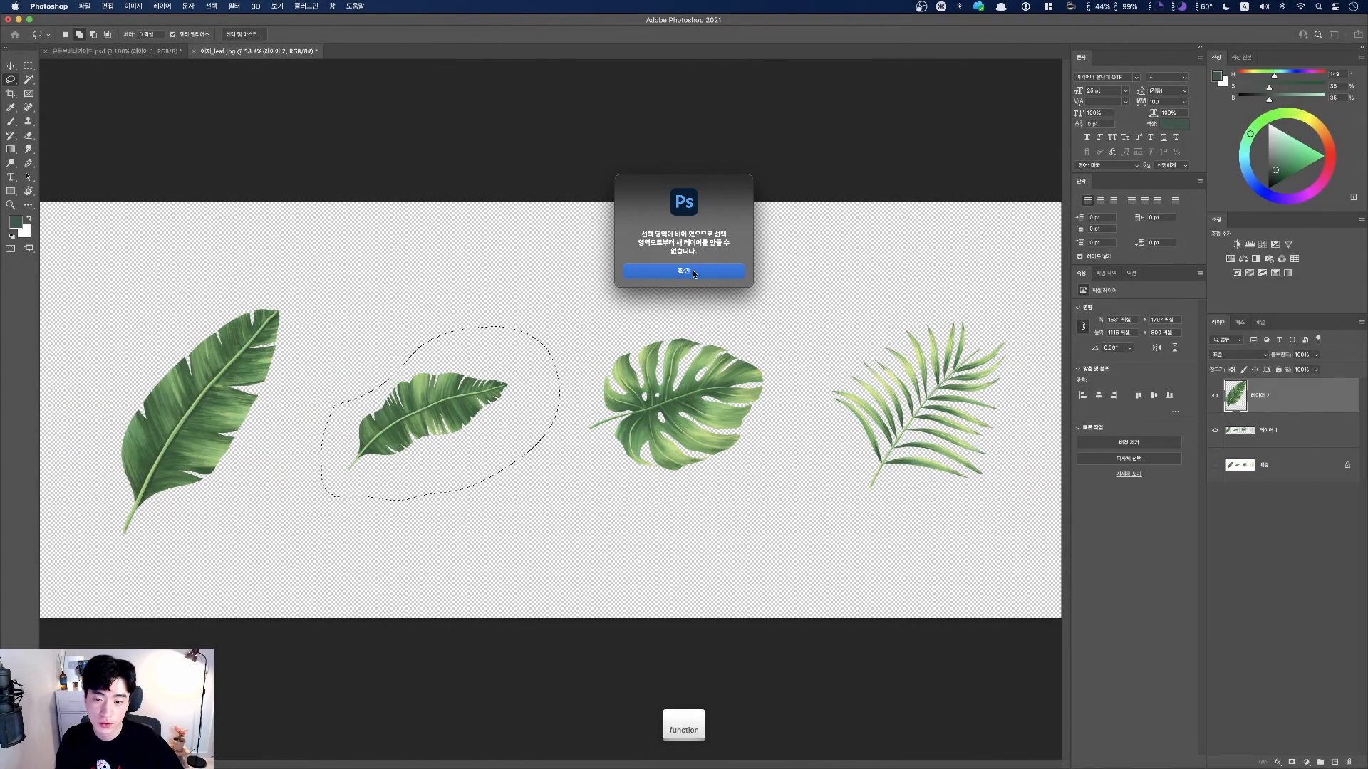
left_click(692, 270)
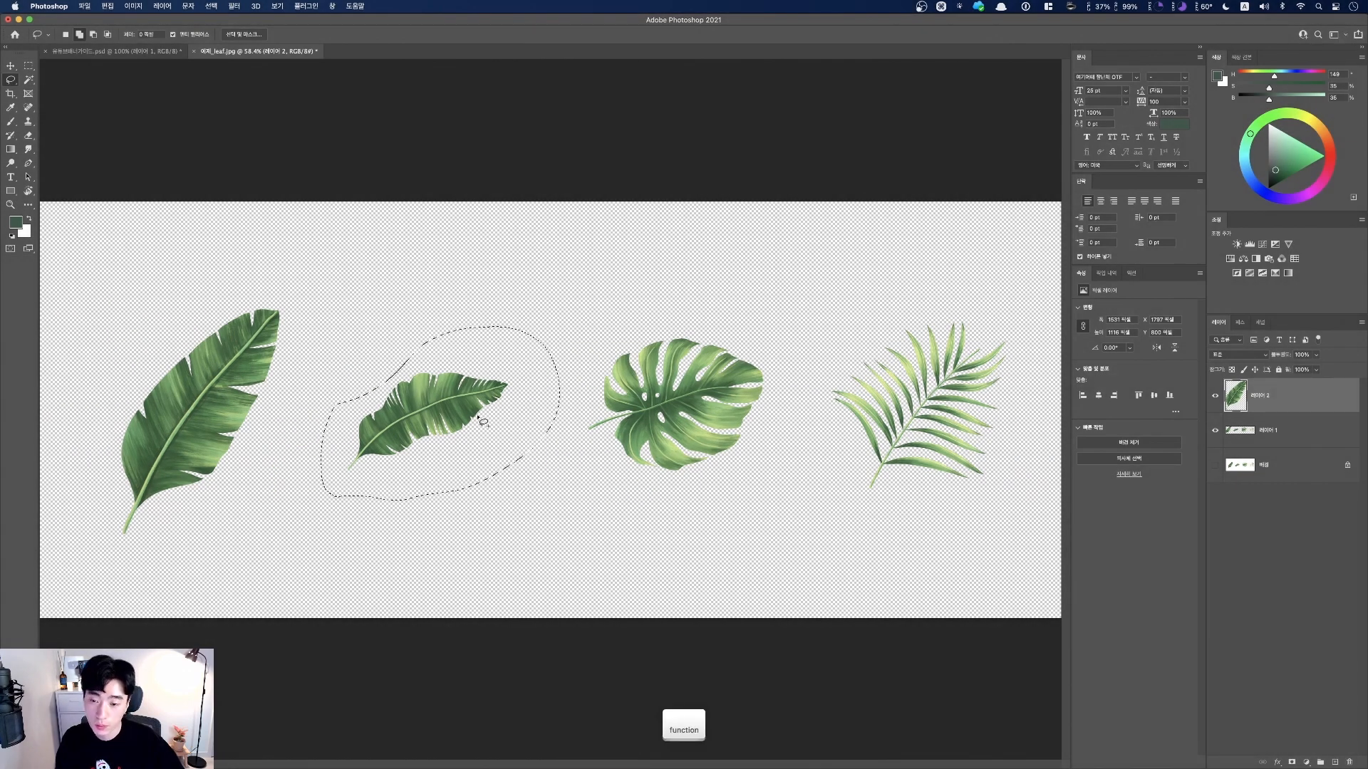
- Activate the layer holding all four leaves (레이어 1) and copy the selected second leaf to its own layer
key("fn")
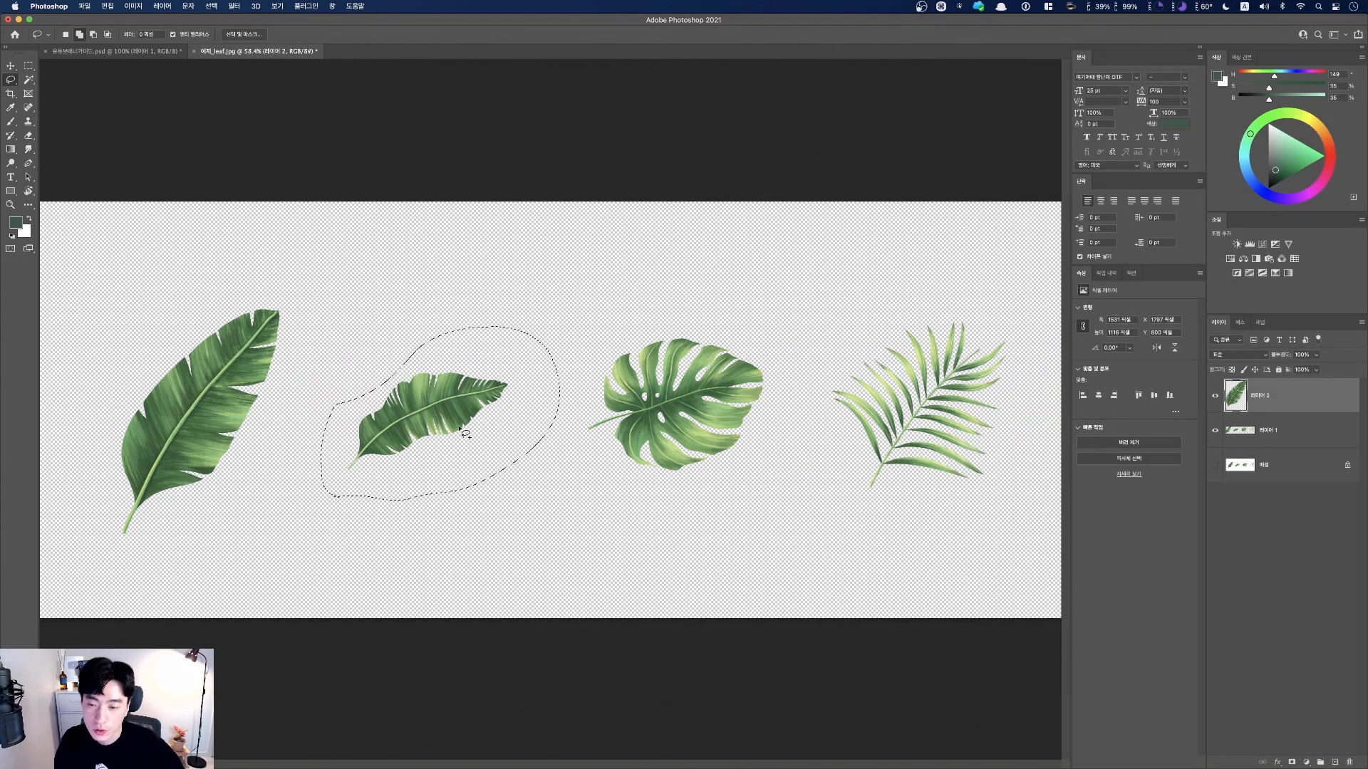
key("fn")
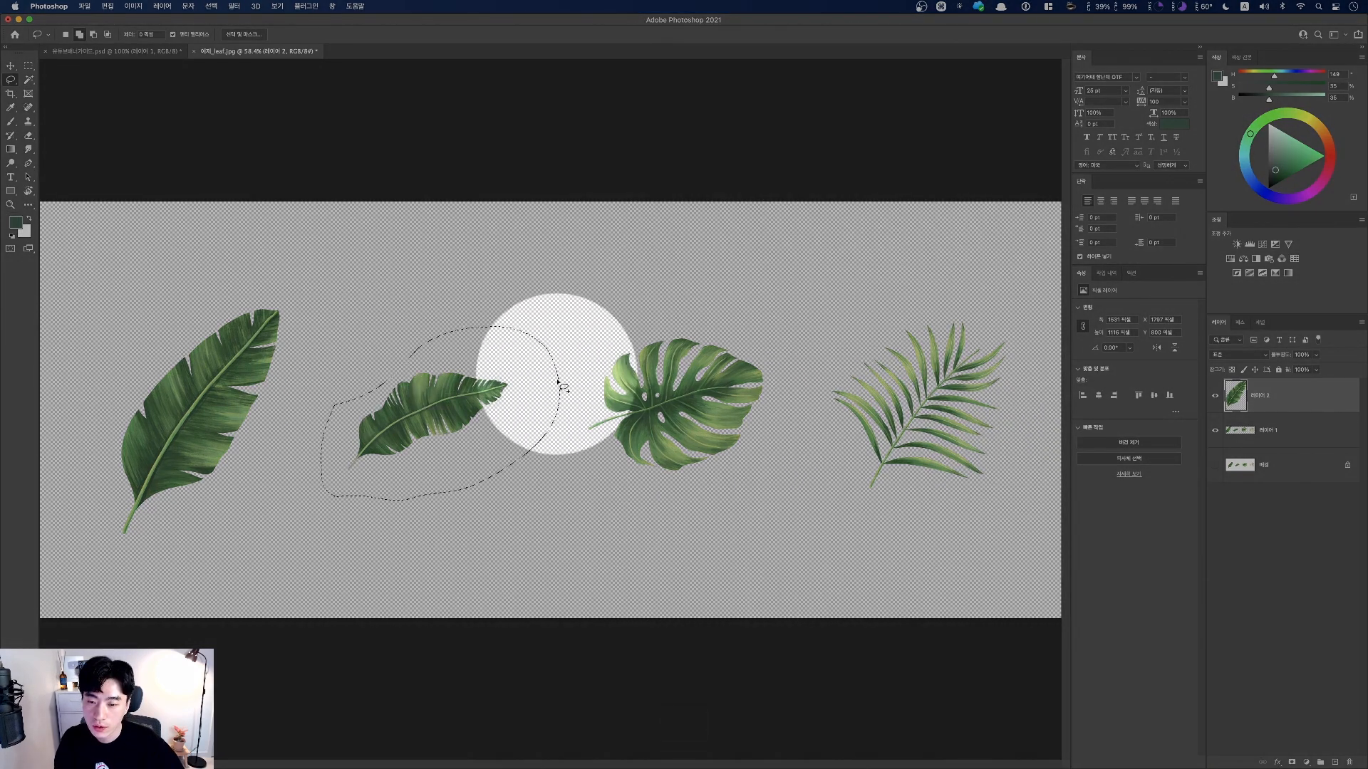
key("fn")
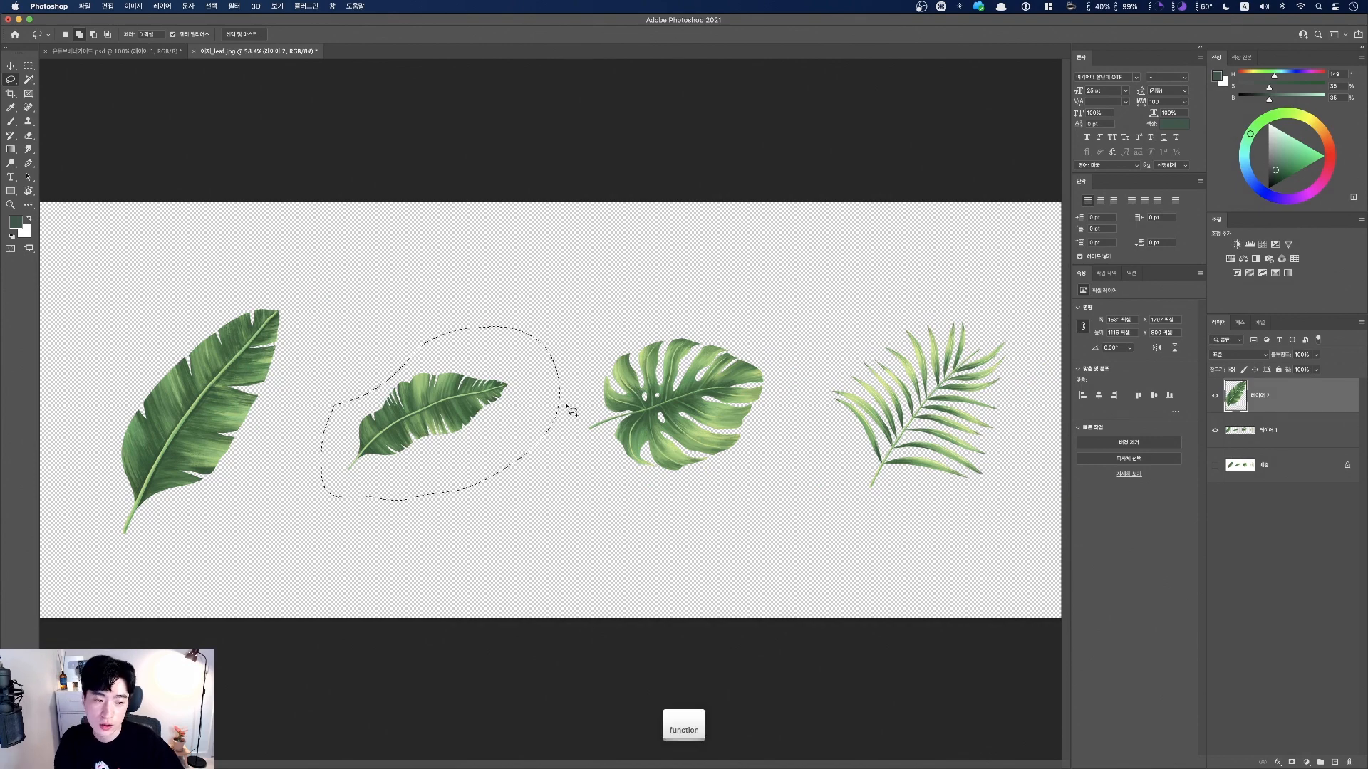
key("fn")
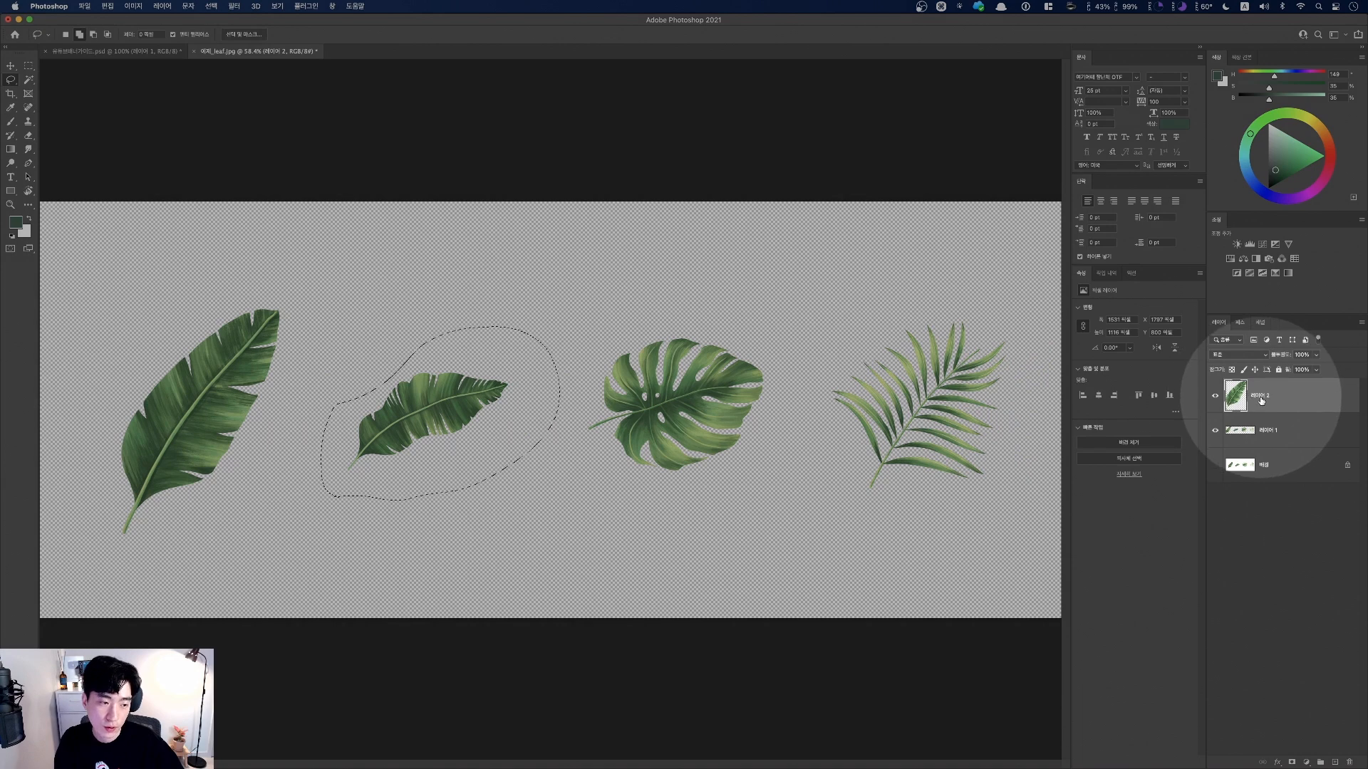
left_click(1245, 433)
key("fn")
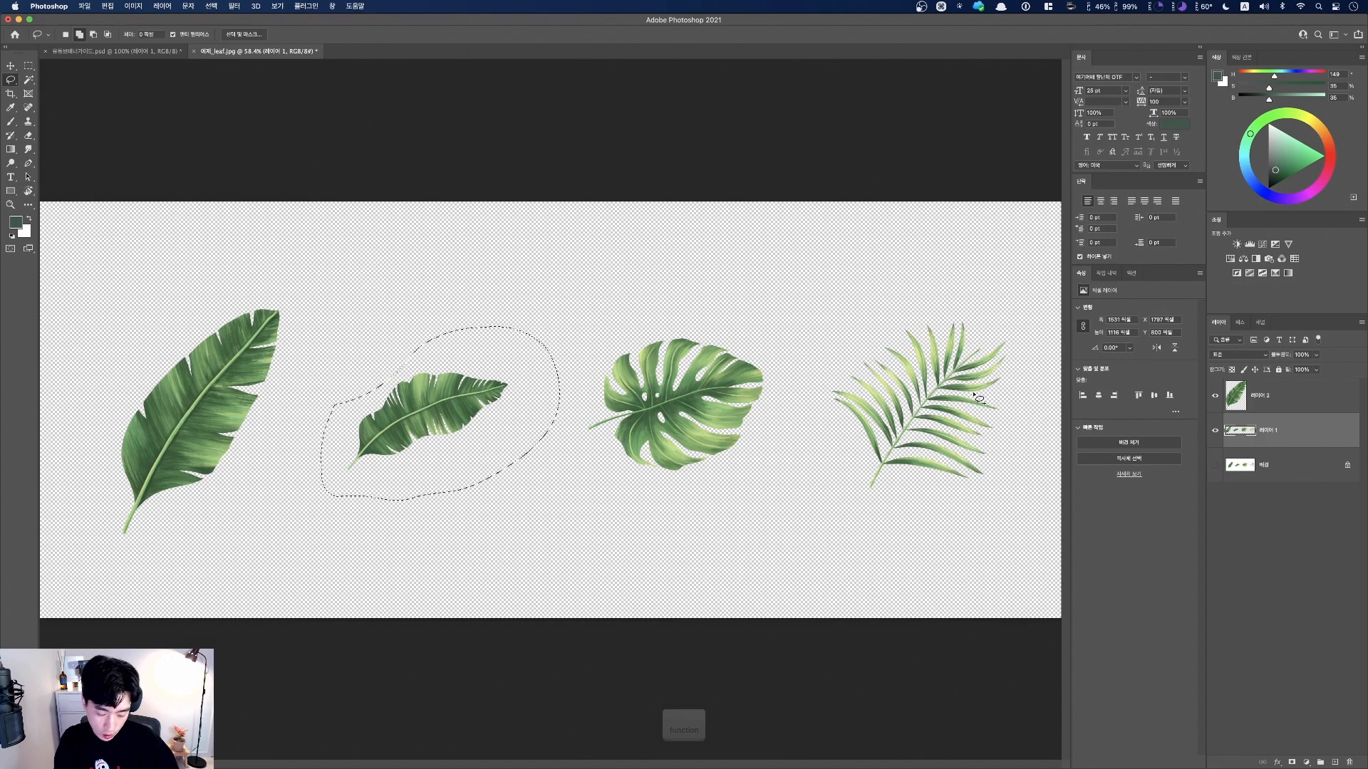
key("cmd+j")
- Outline the monstera leaf with the Lasso and copy it from 레이어 1 to its own layer
key("fn")
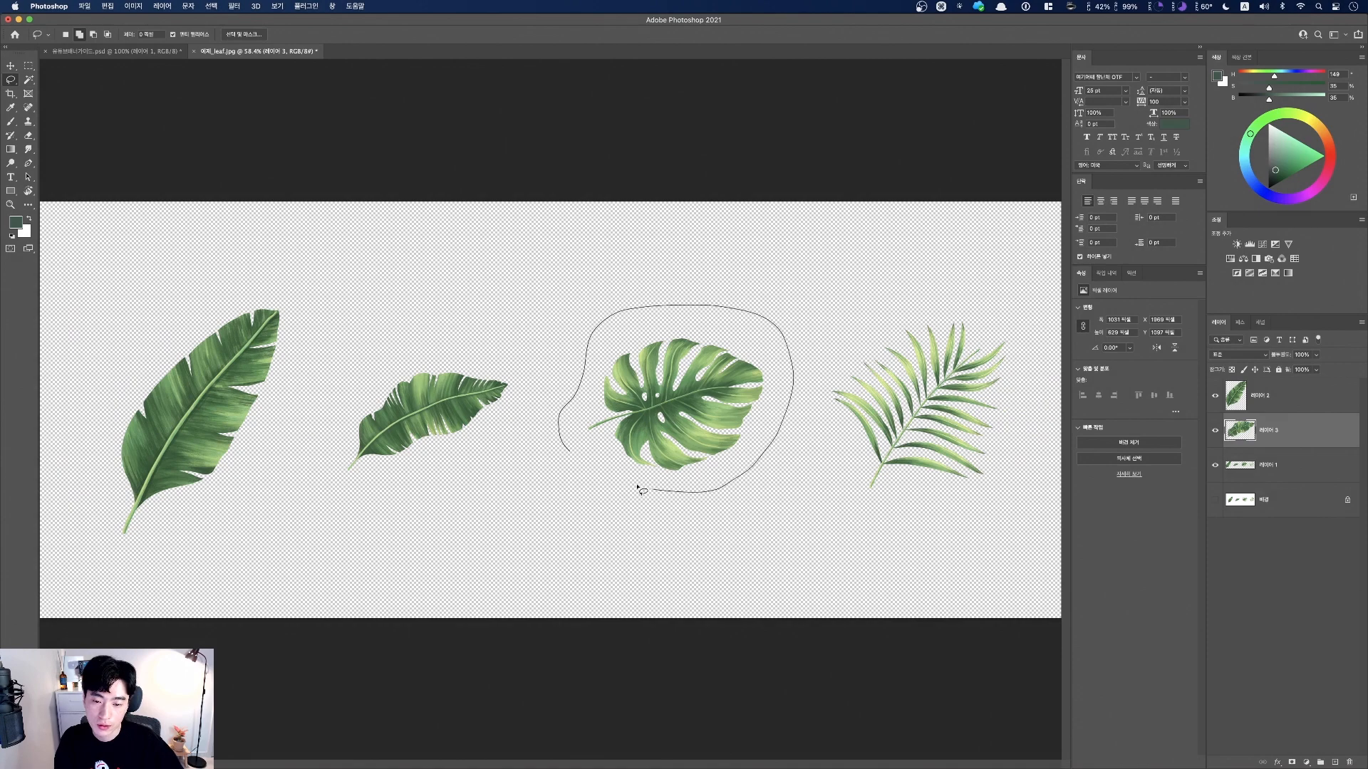
left_click_drag(572, 452, 574, 453)
key("fn")
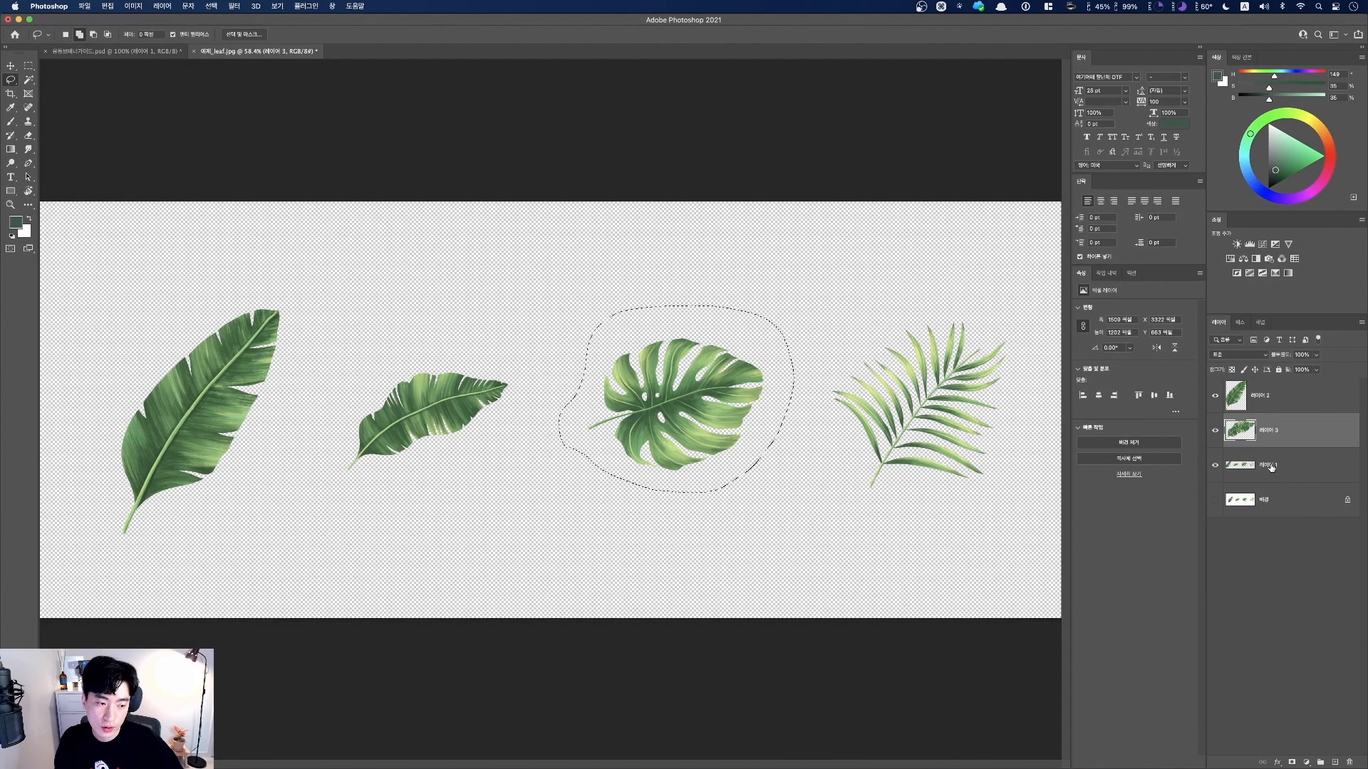
left_click(1271, 467)
key("super+j")
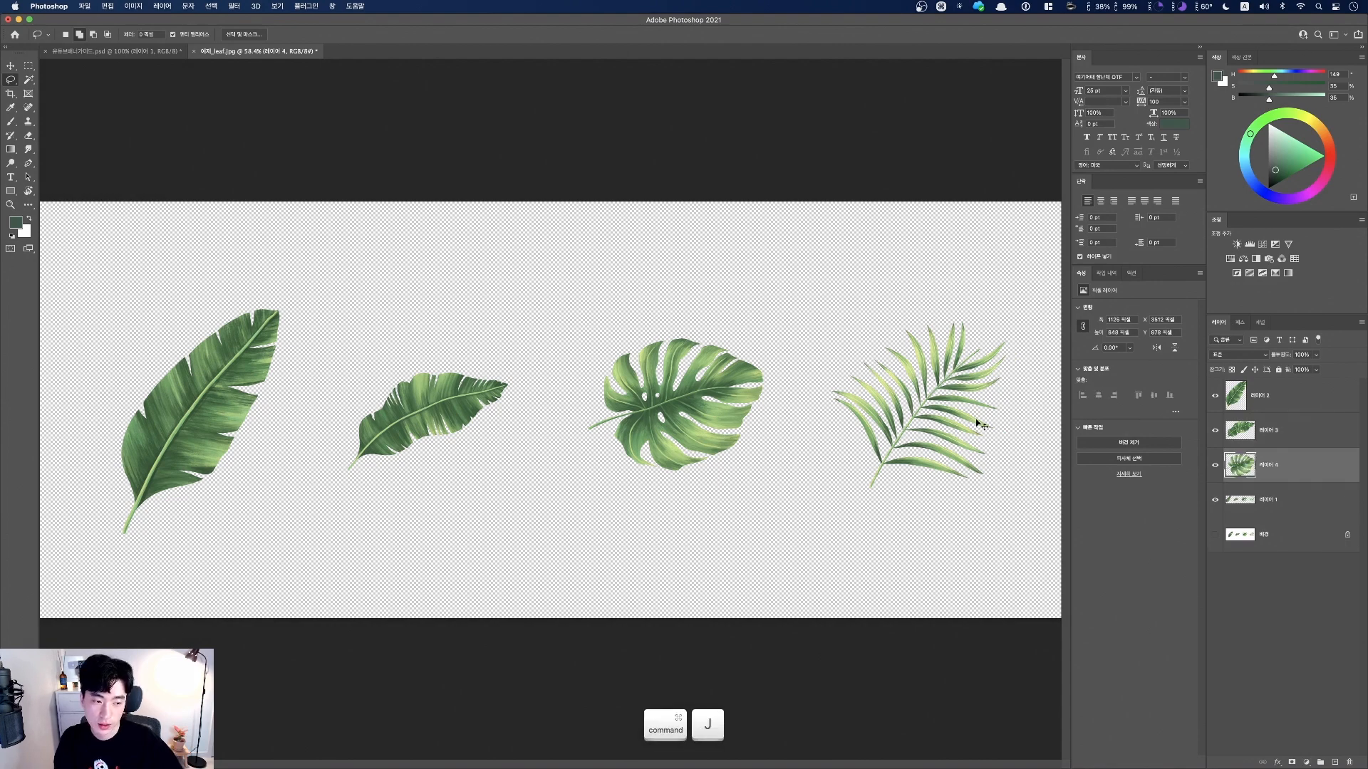
- Outline the palm leaf with the Lasso and copy it from 레이어 1 to its own layer
key("fn")
mouse_move(823, 491)
left_mouse_down()
mouse_move(809, 442)
mouse_move(823, 353)
left_mouse_up()
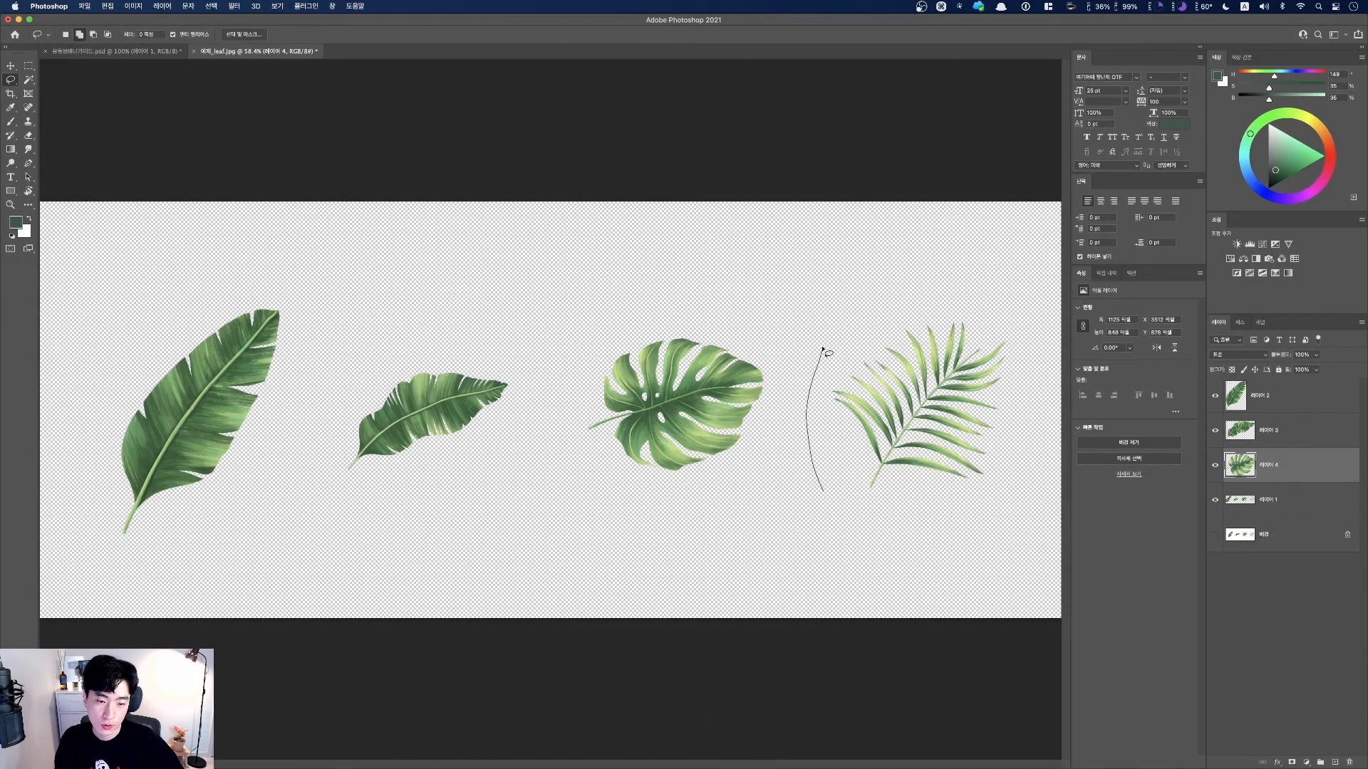
left_click_drag(839, 514, 820, 490)
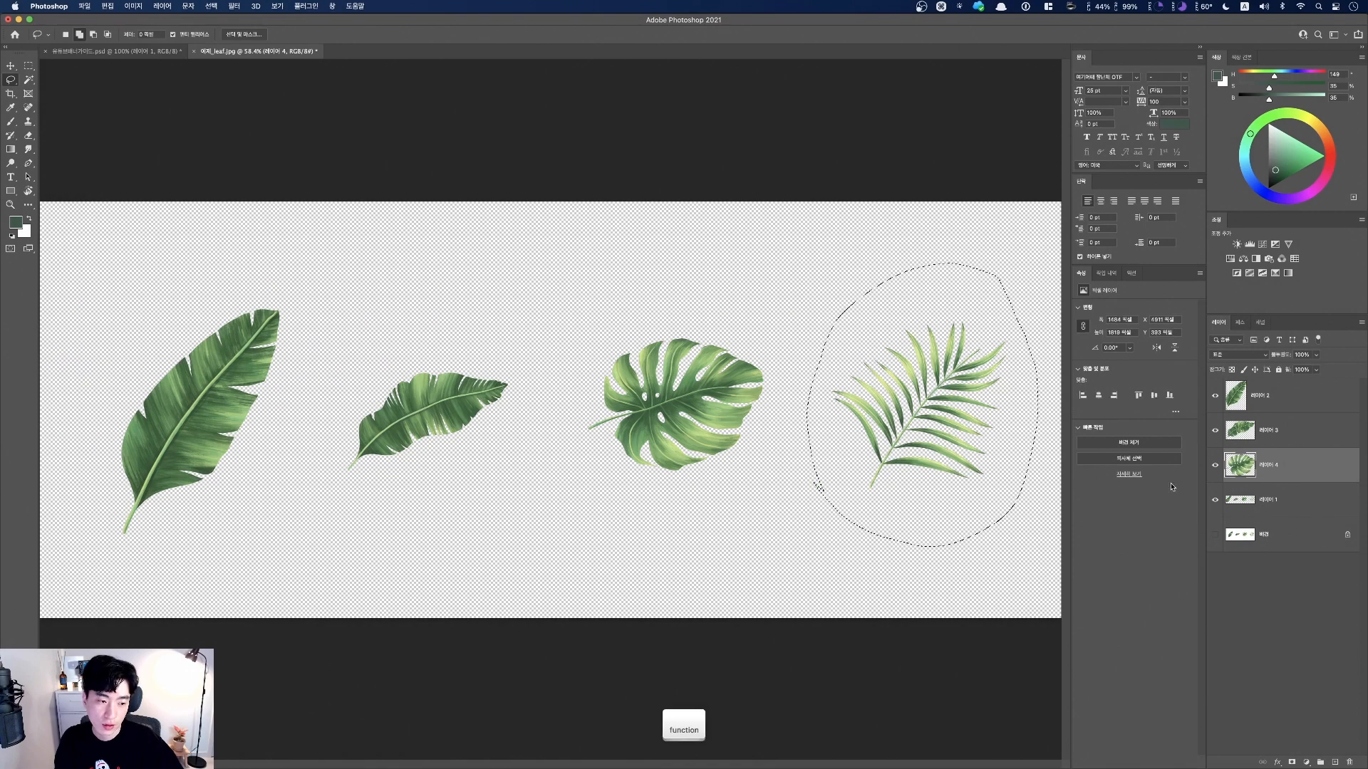
key("alt+[")
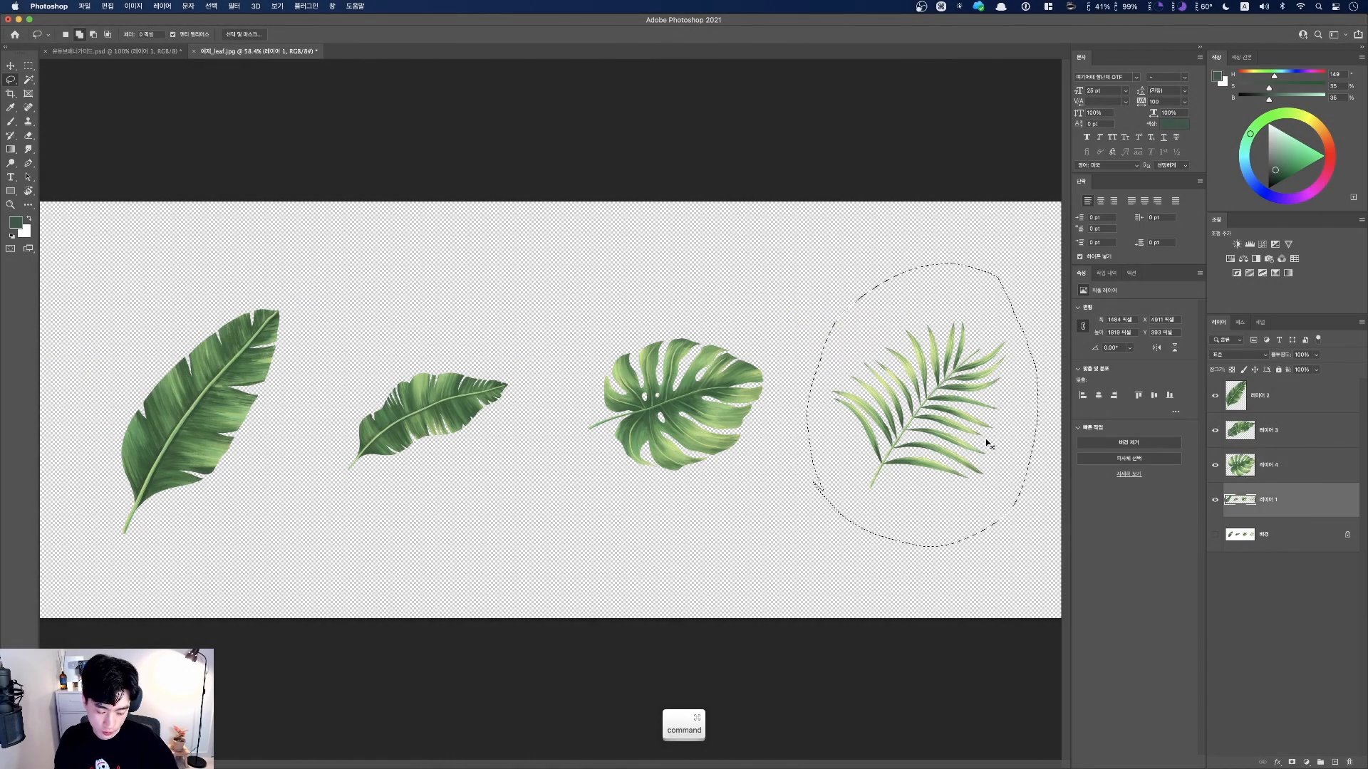
key("super+j")
- Select the four single-leaf layers together, copy them, and switch to the banner document with the dark green corner shapes
key("fn")
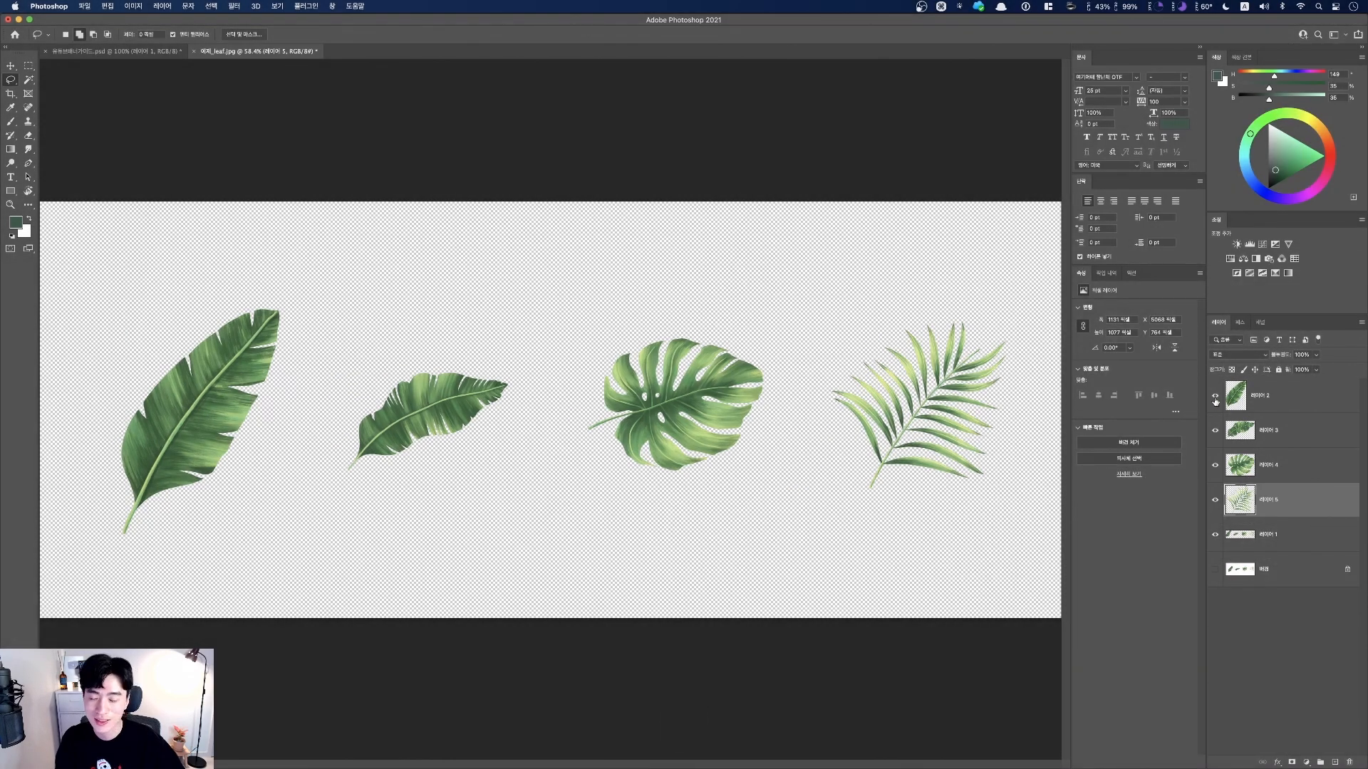
key("super")
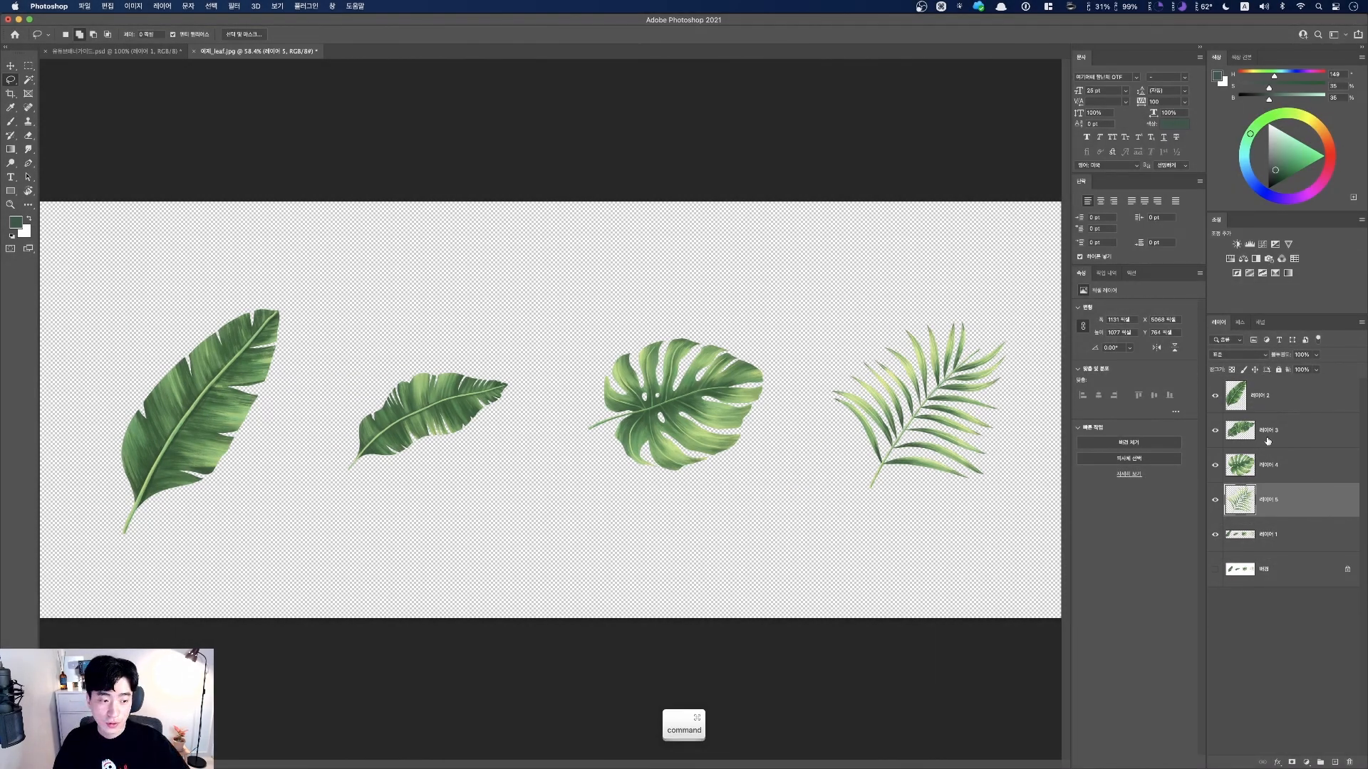
left_click(1285, 466, "super")
left_click(1282, 431, "super")
left_click(1282, 403, "super")
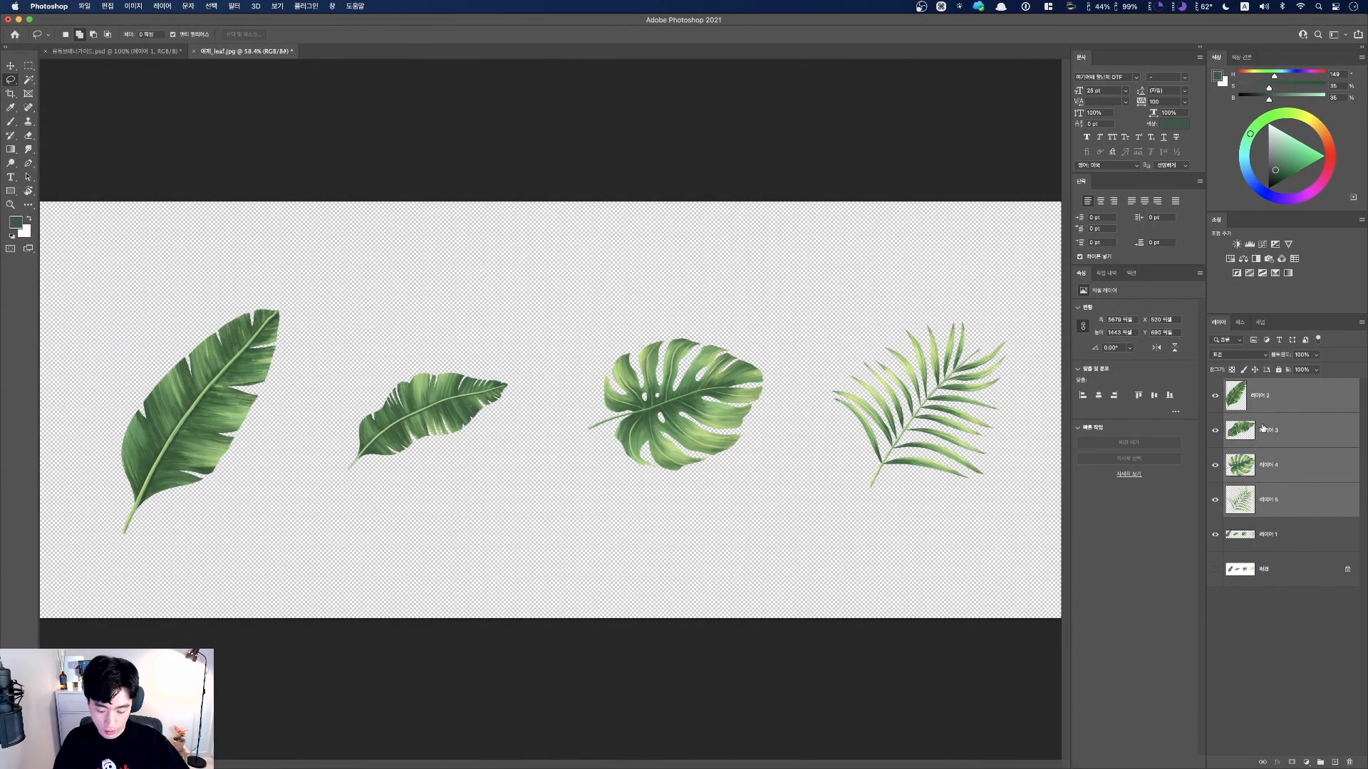
key("super+c")
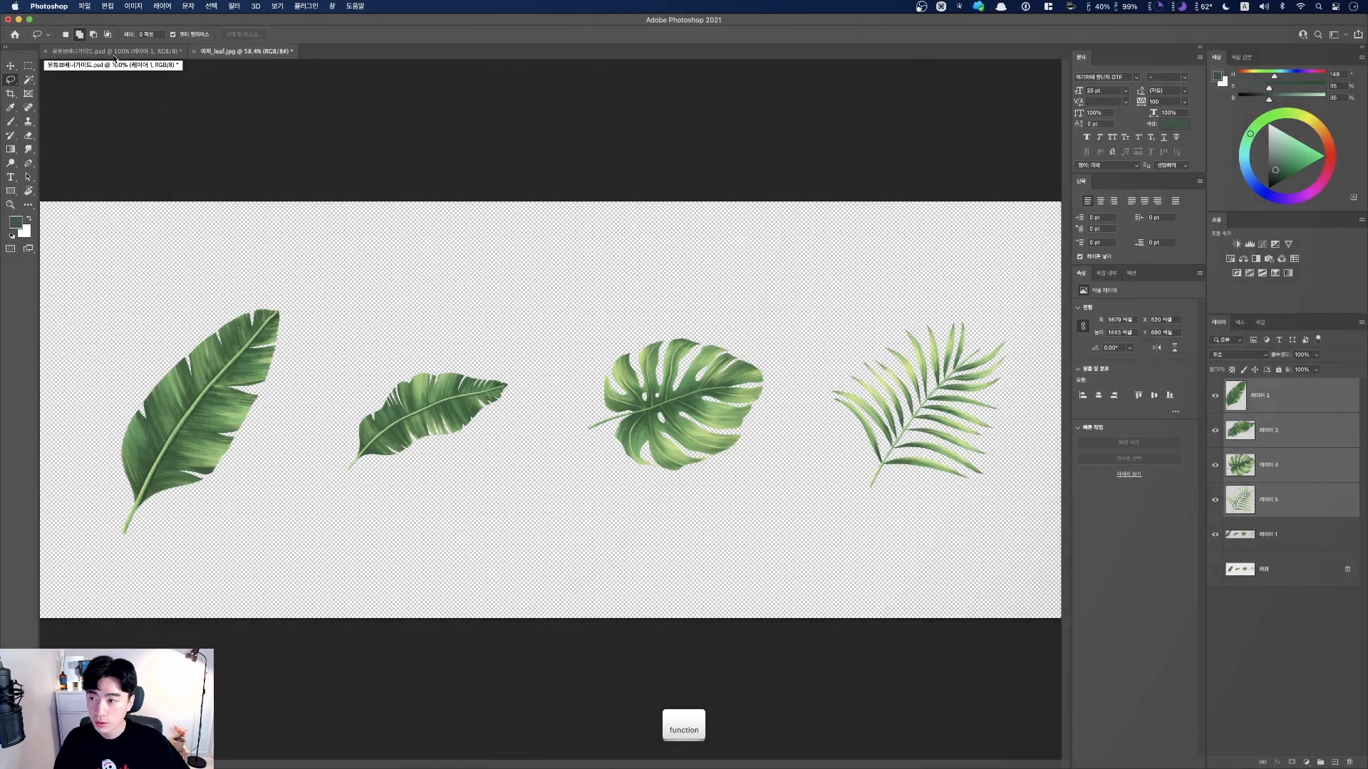
left_click(114, 52)
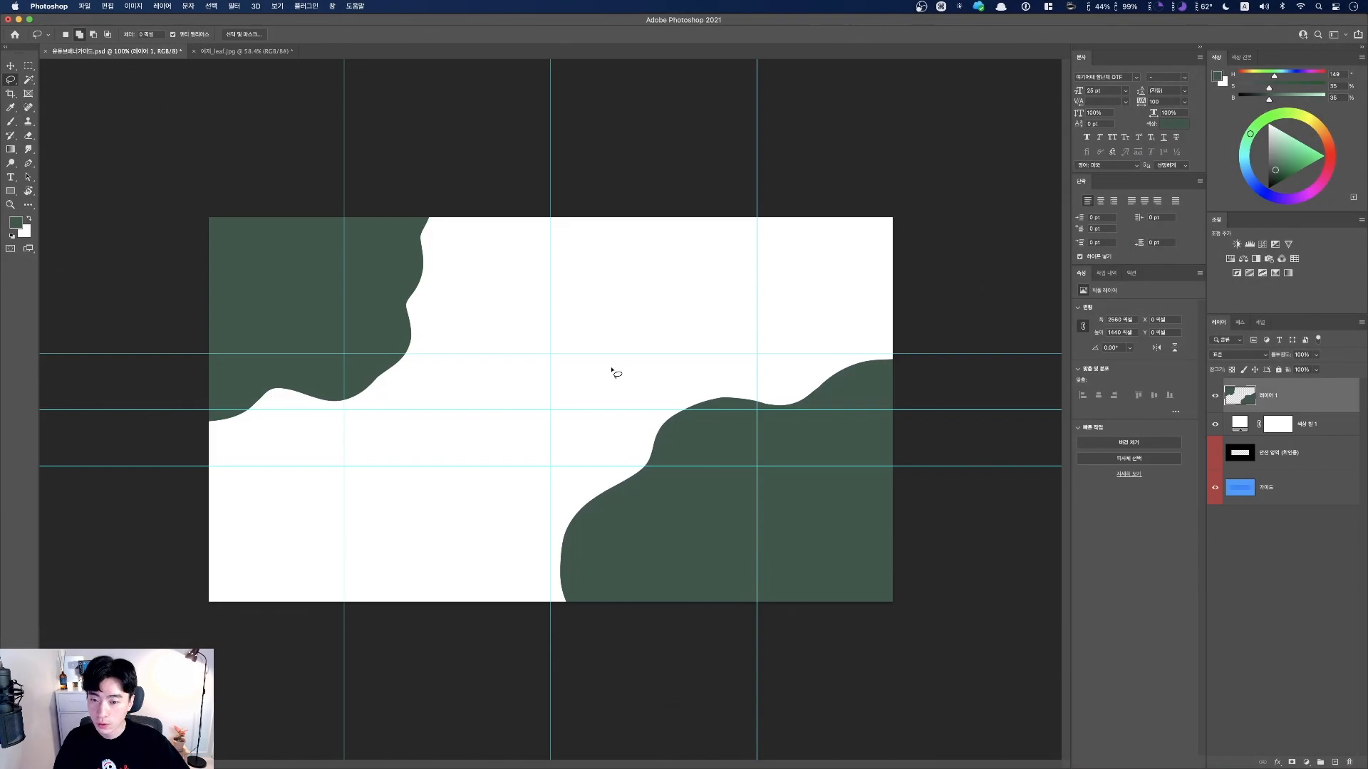
- Paste the four leaf layers into the banner, align their centres over one another and move the stack to the middle
key("super+v")
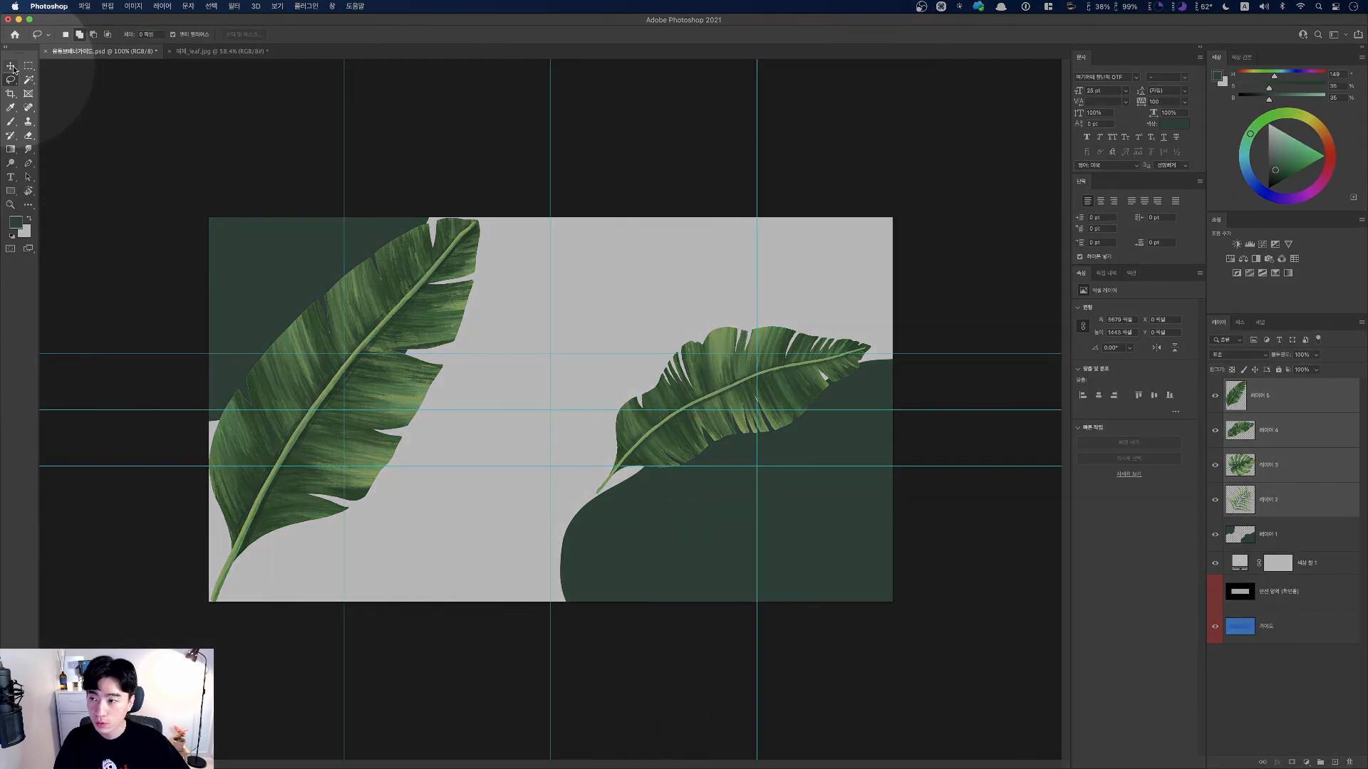
left_click(12, 67)
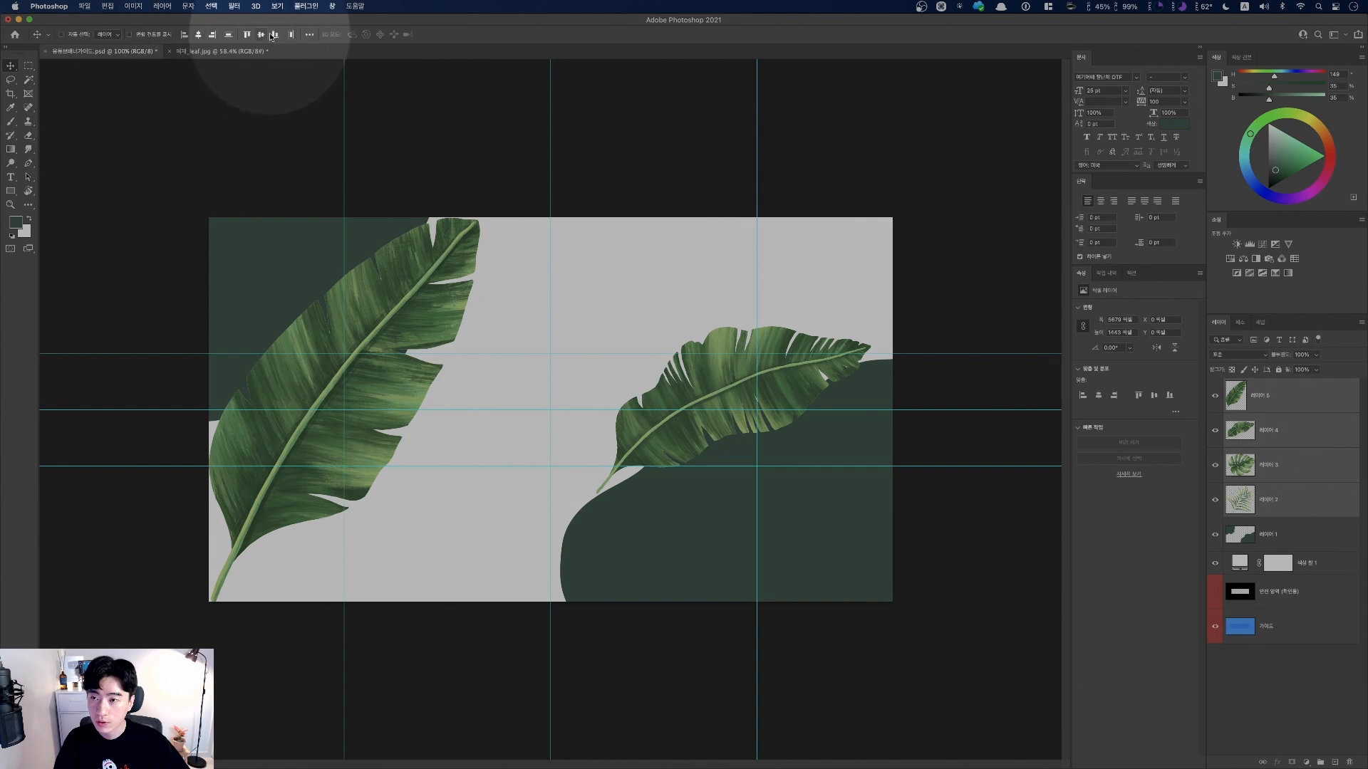
left_click(198, 36)
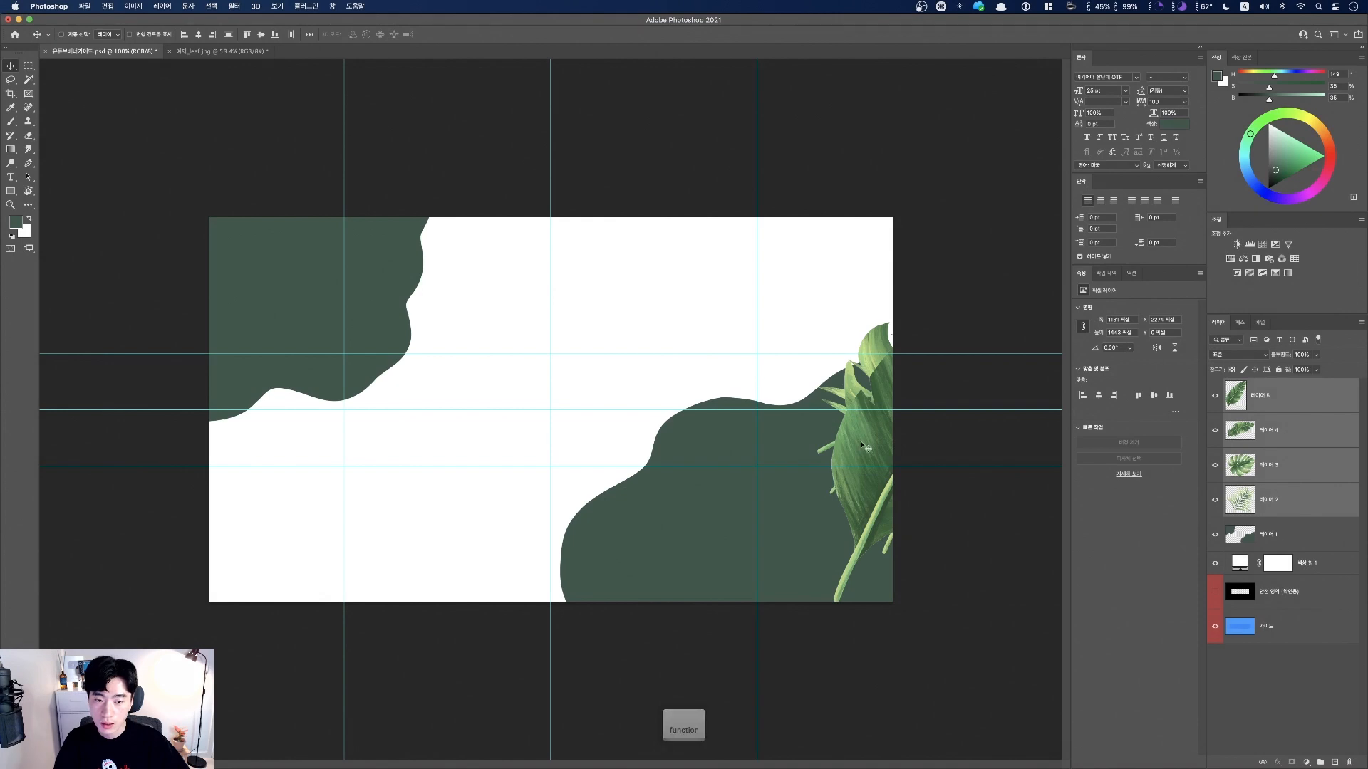
left_click_drag(715, 363, 470, 447)
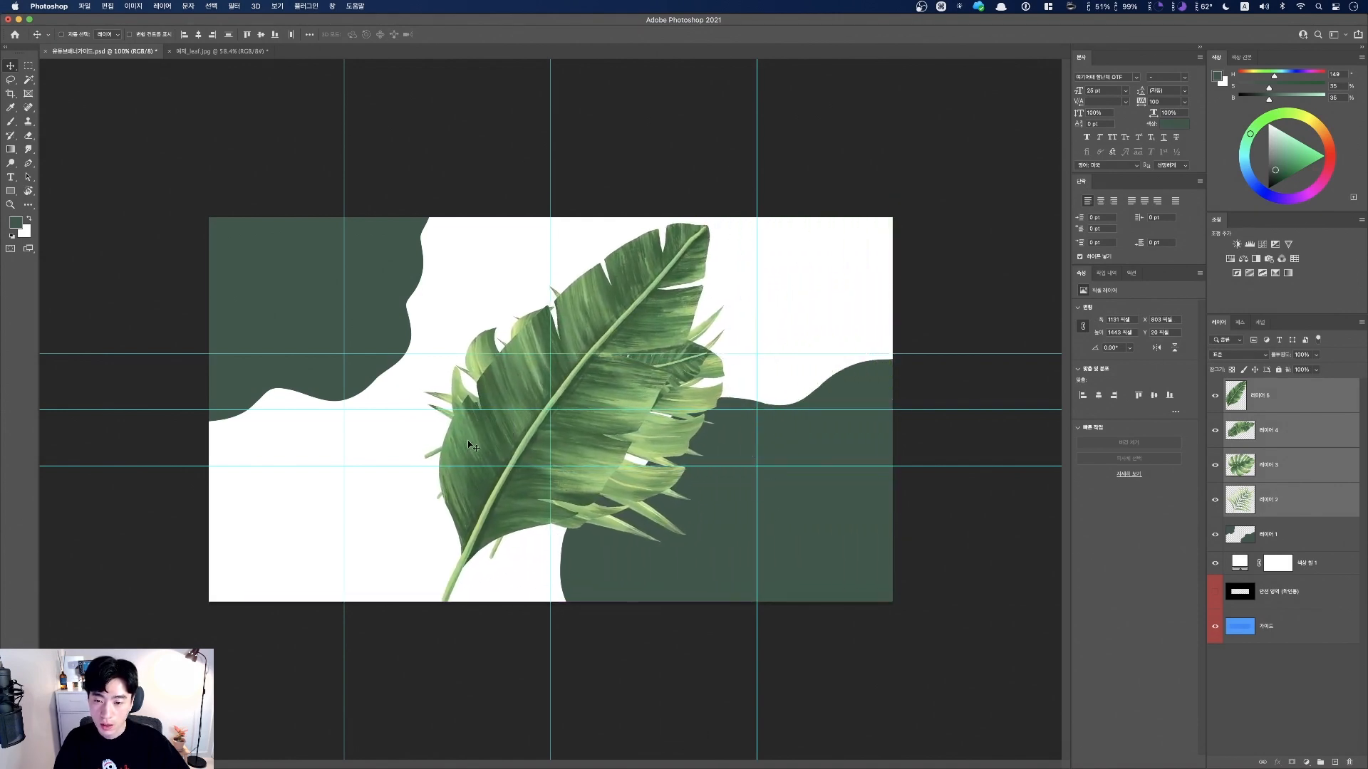
left_click_drag(548, 463, 526, 458)
- Scale the four selected leaves together to 70% around the banner's centre
key("super")
key("super+t")
left_click_drag(701, 220, 662, 287)
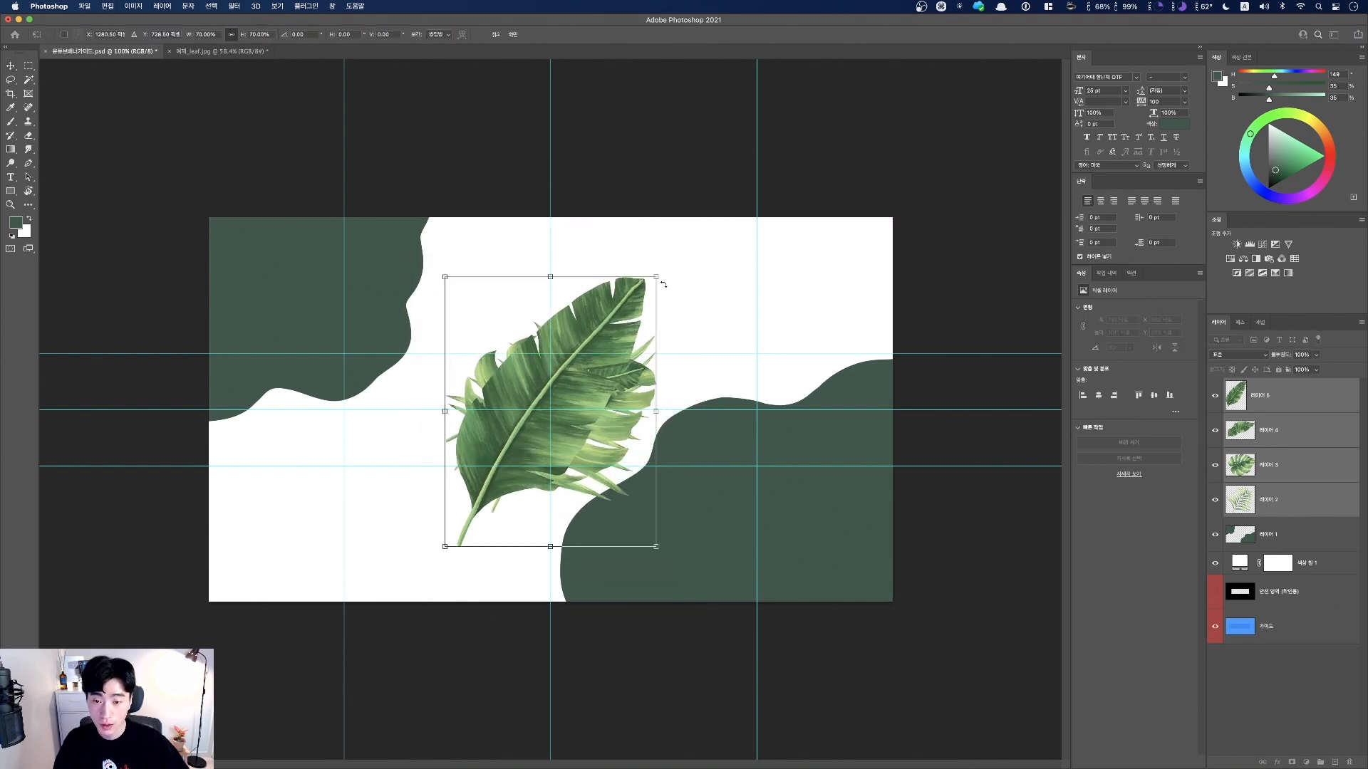
key("Return")
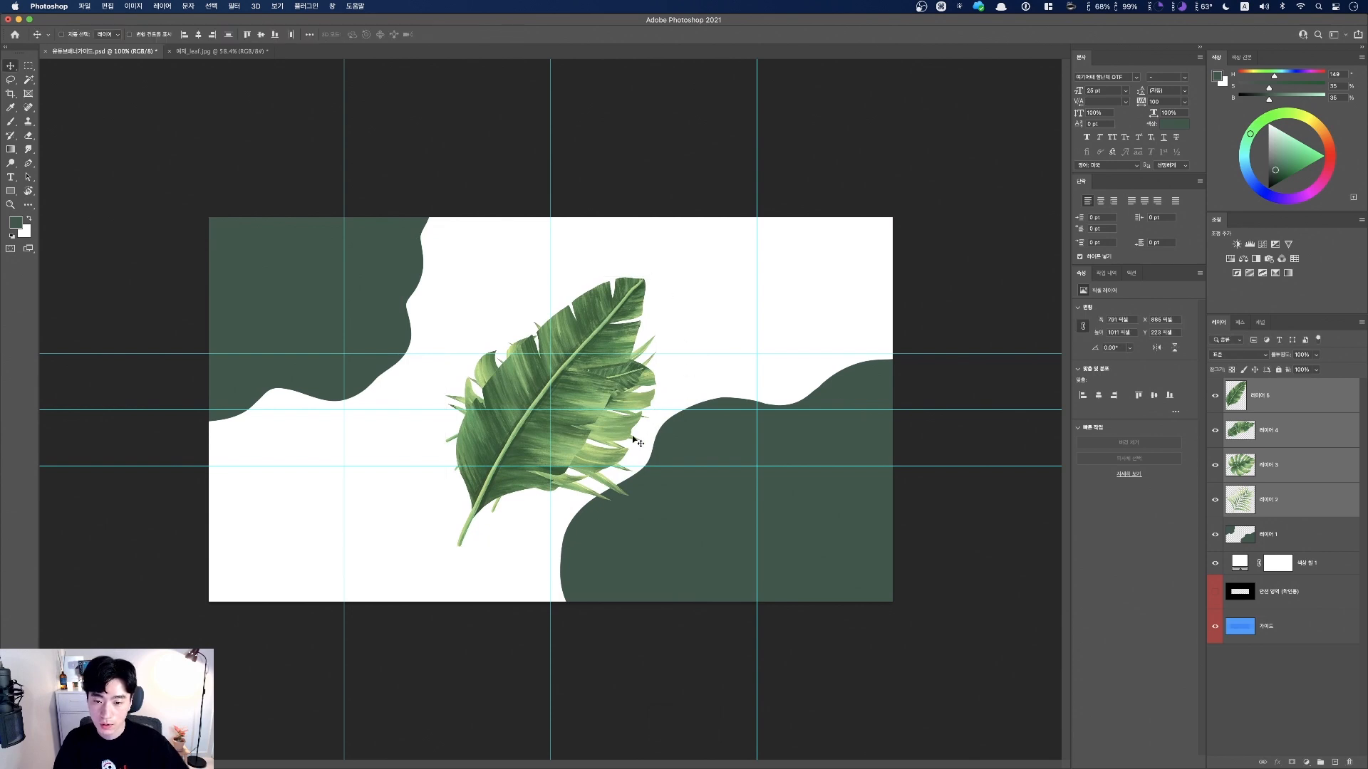
- Hide all four leaf layers, then select and show only the large banana leaf on 레이어 5
key("ctrl")
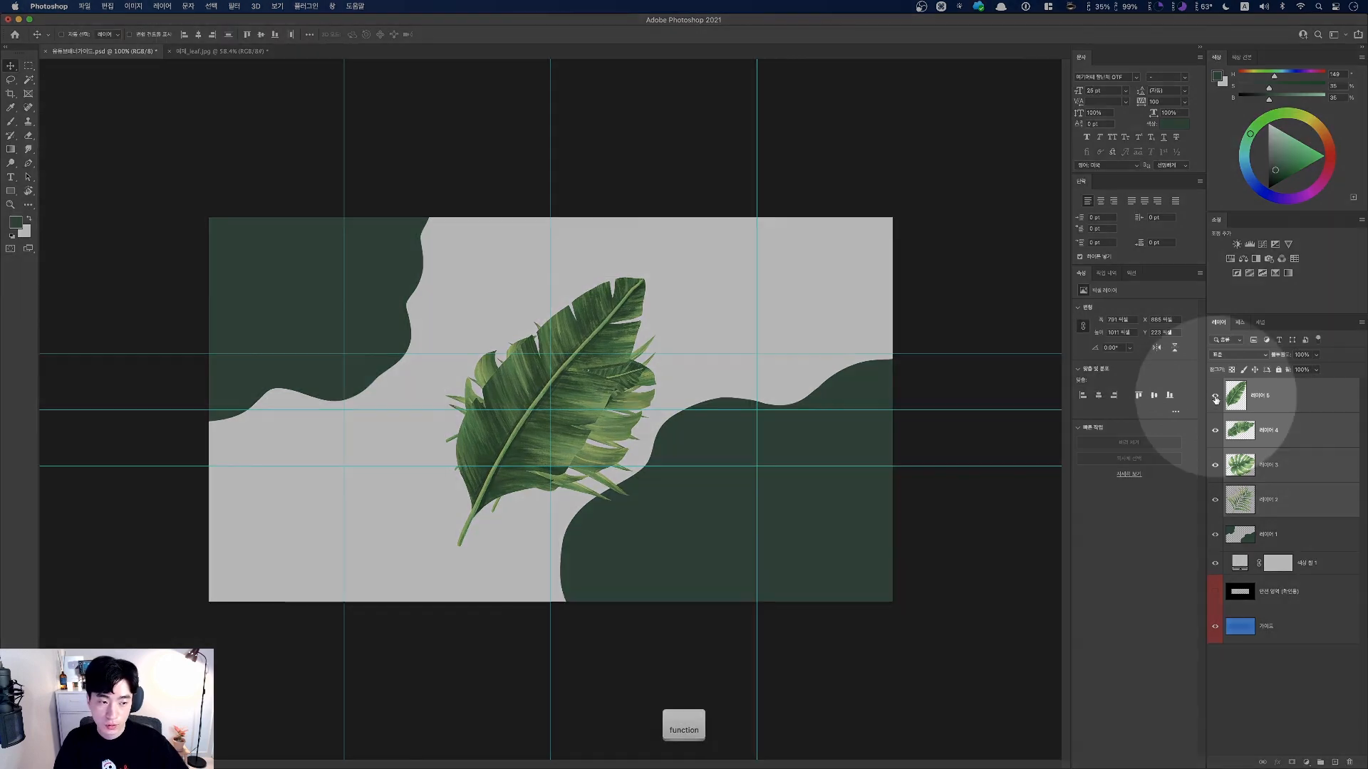
left_click(1215, 400)
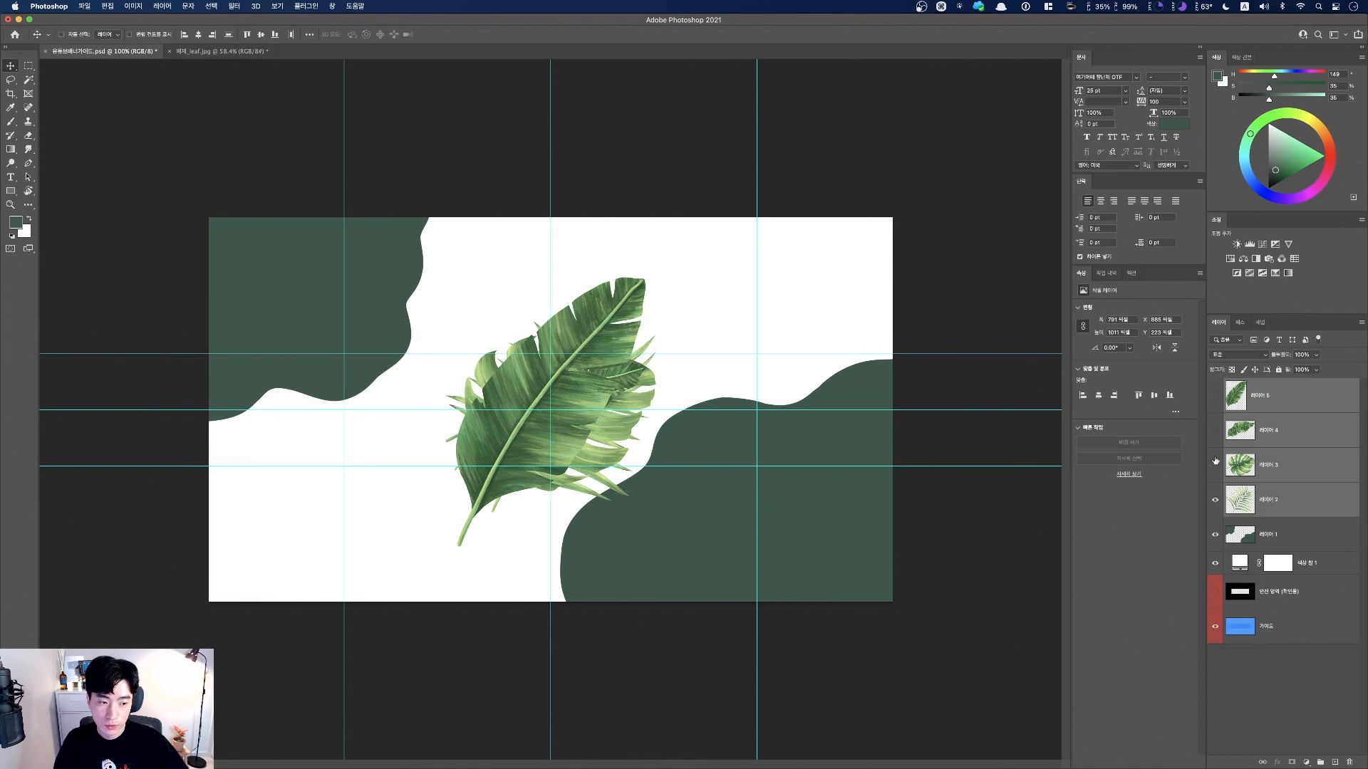
left_click(1215, 499)
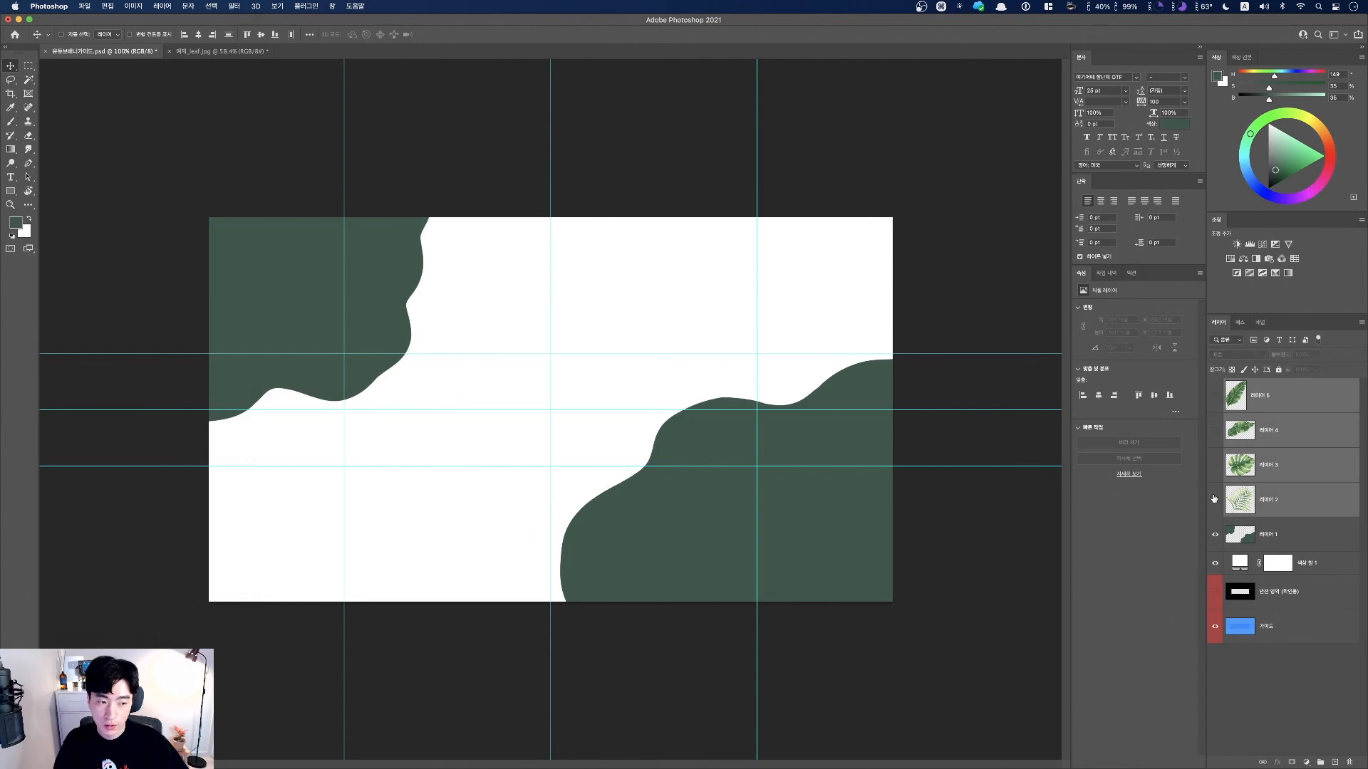
left_click(1270, 397)
left_click(1216, 395)
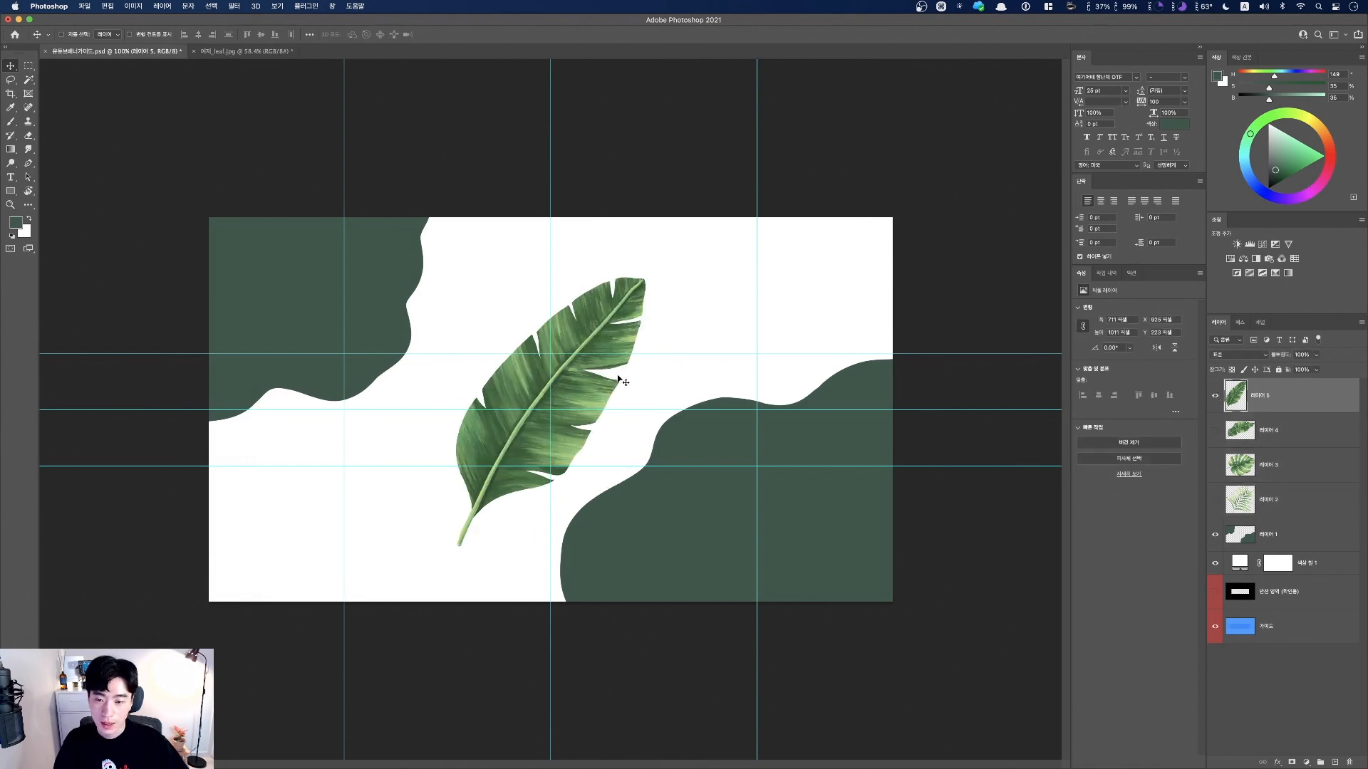
- Rotate the large banana leaf about -83°, enlarge it to about 112% and place it over the lower-right green shape, running past the banner's edge
left_click_drag(591, 385, 542, 388)
key("super+z")
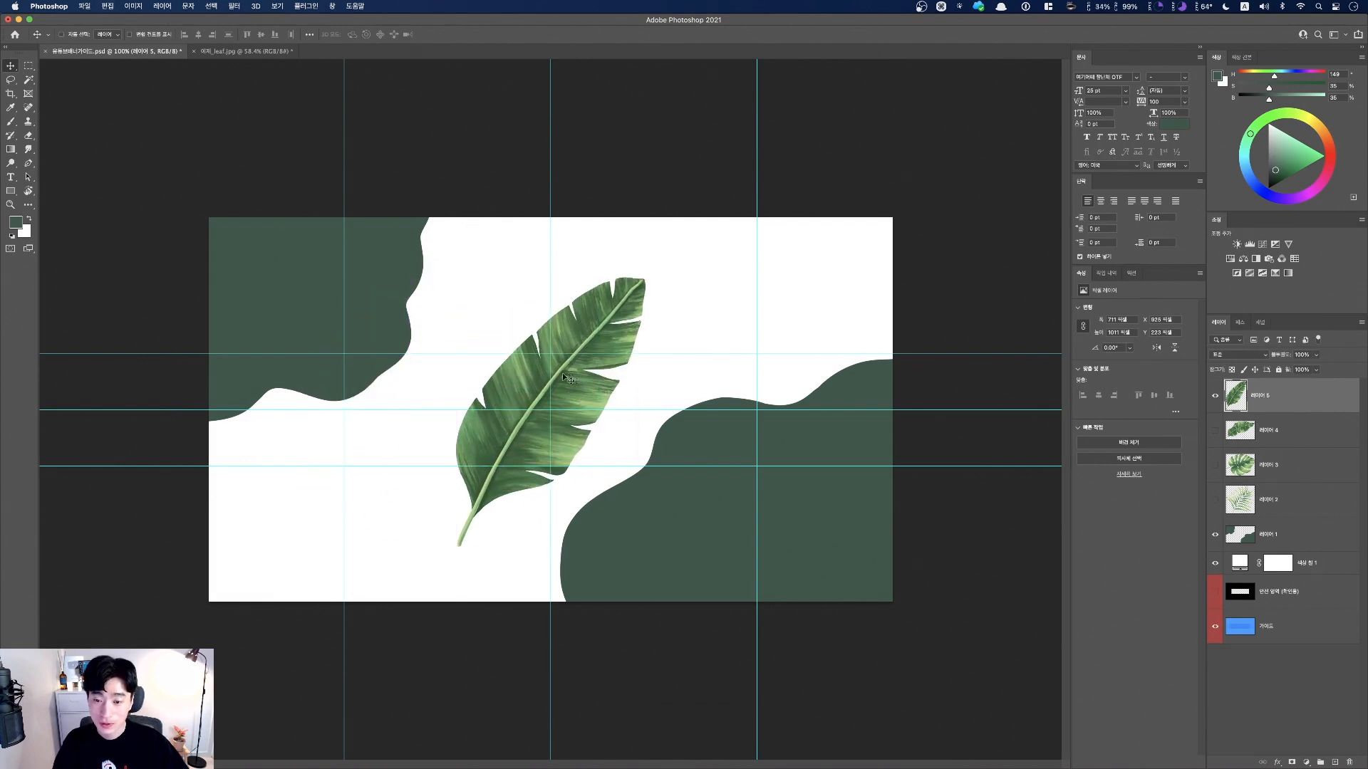
key("super+t")
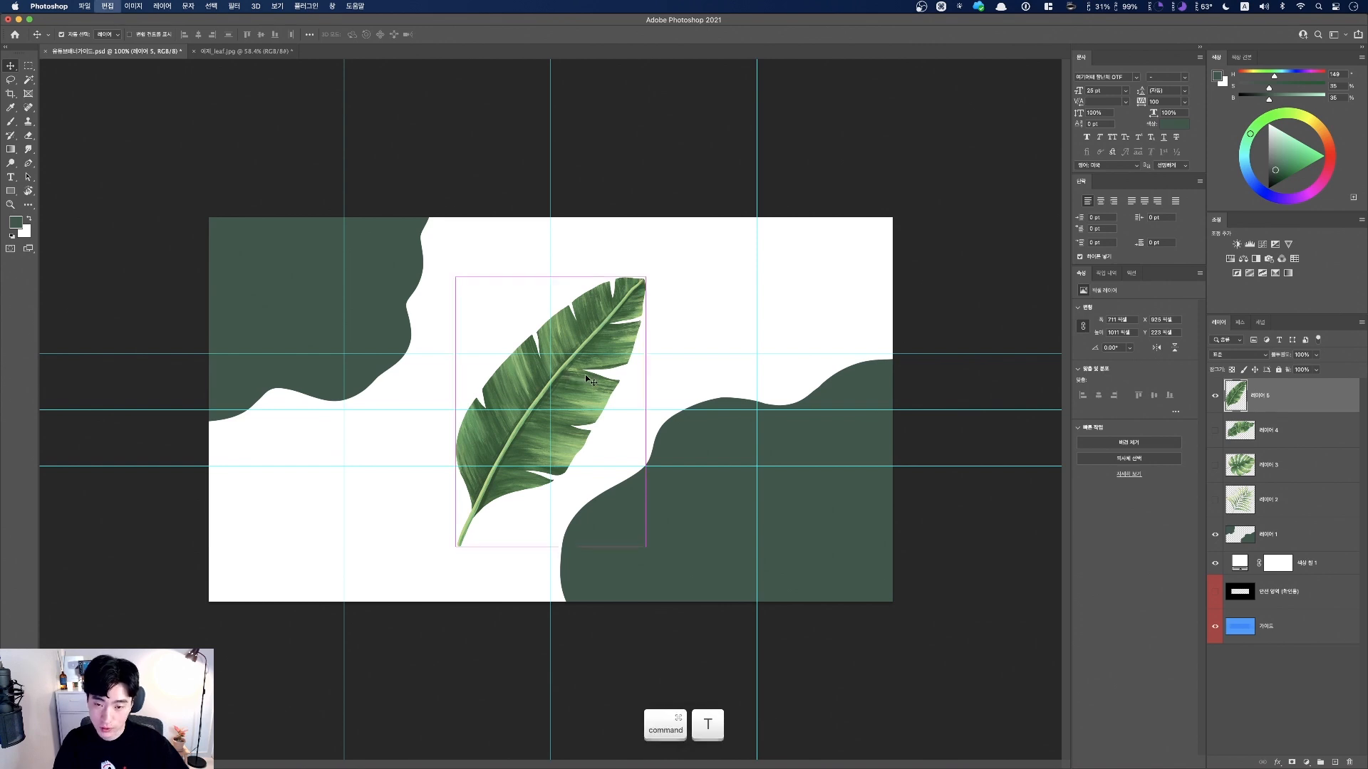
left_click_drag(604, 358, 643, 364)
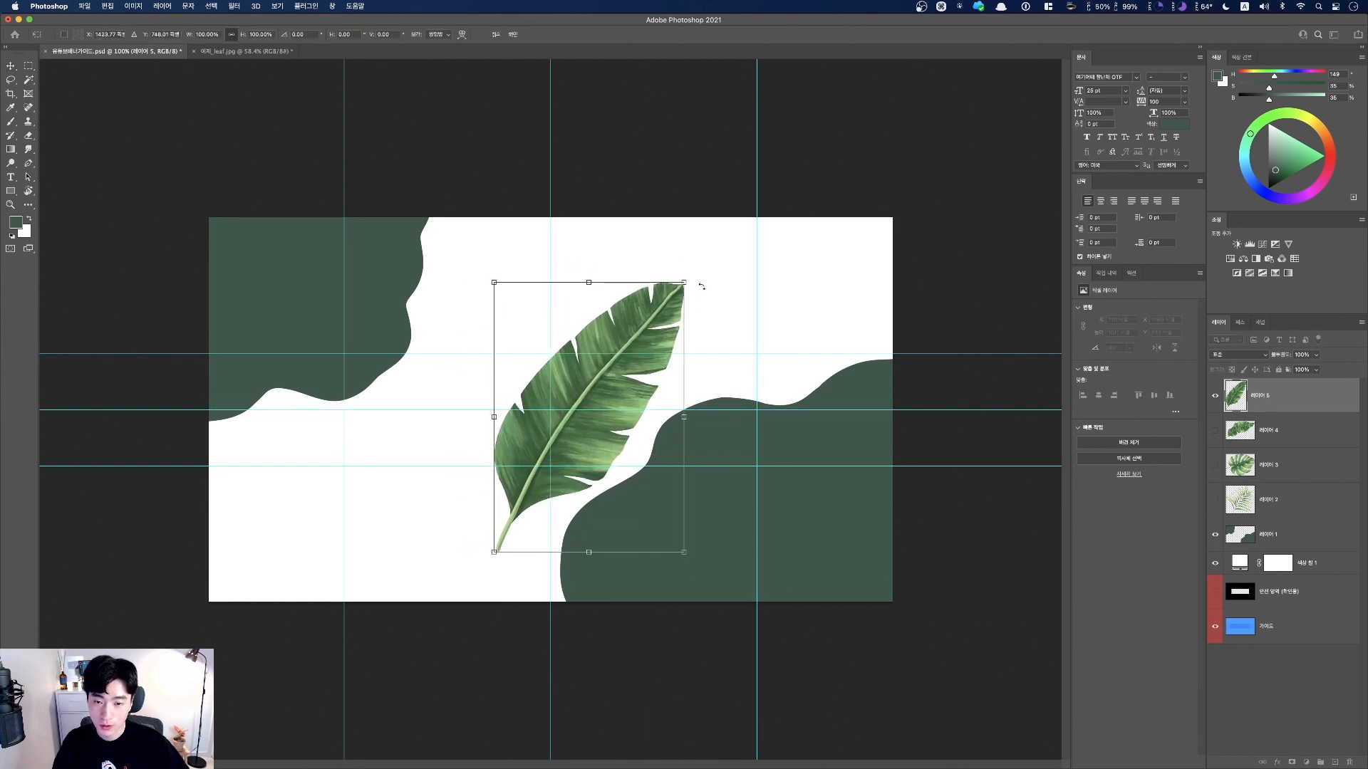
left_click_drag(688, 280, 488, 316)
left_click_drag(566, 375, 768, 413)
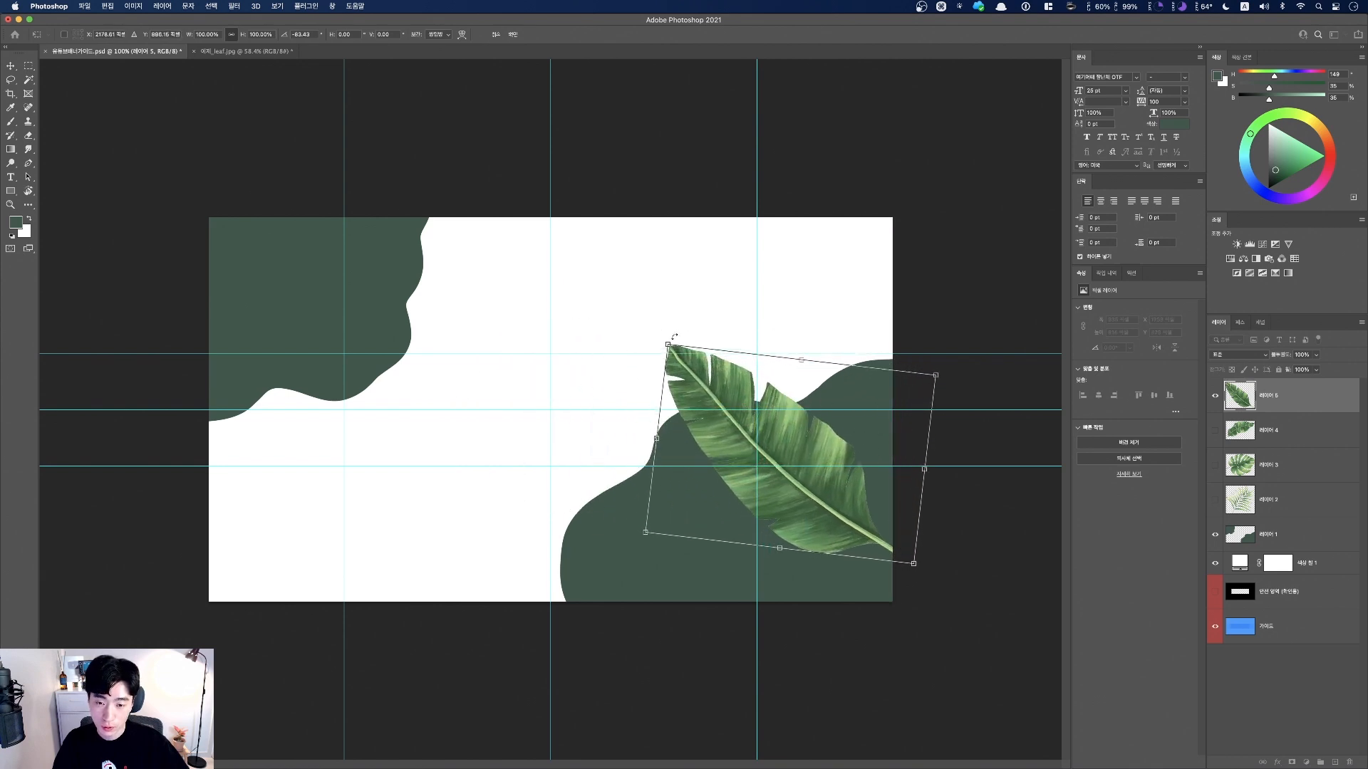
left_click_drag(668, 342, 634, 317)
left_click_drag(714, 390, 780, 408)
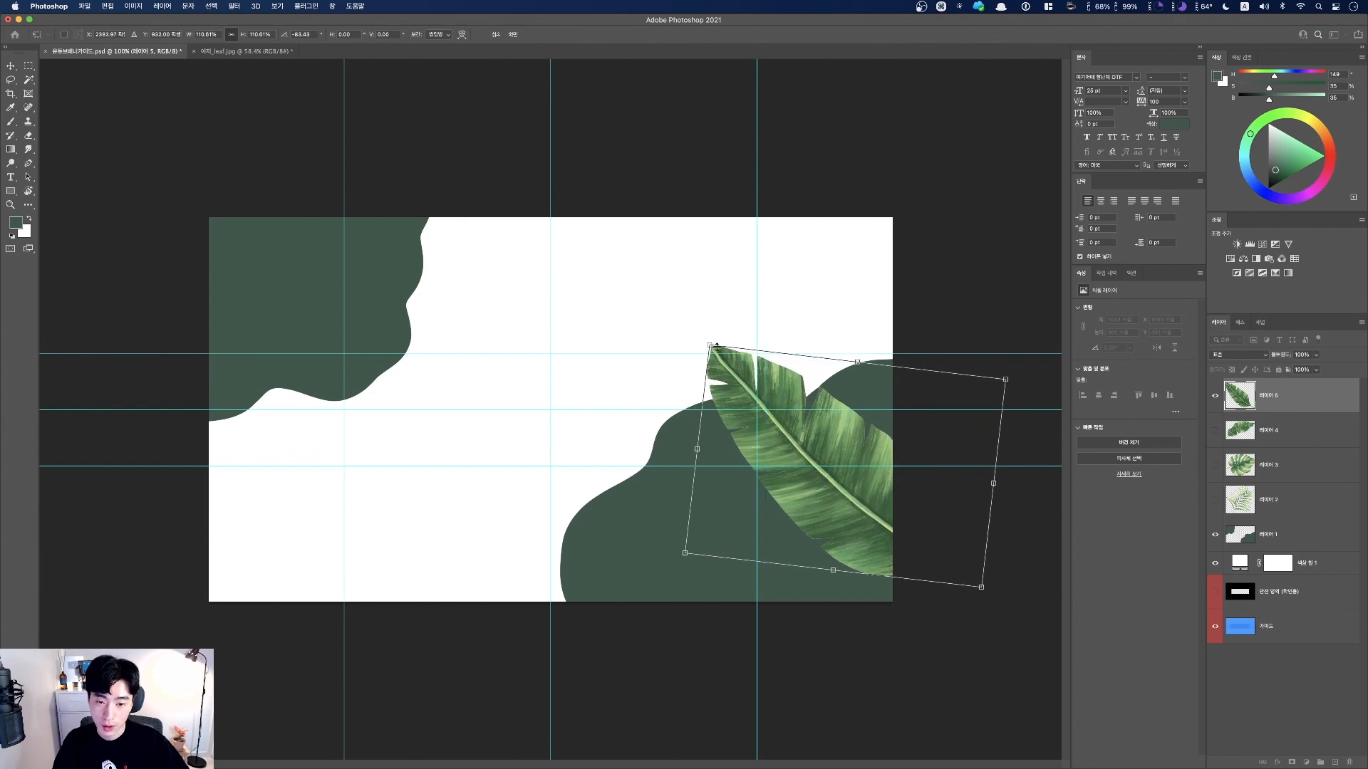
left_click_drag(709, 343, 705, 340)
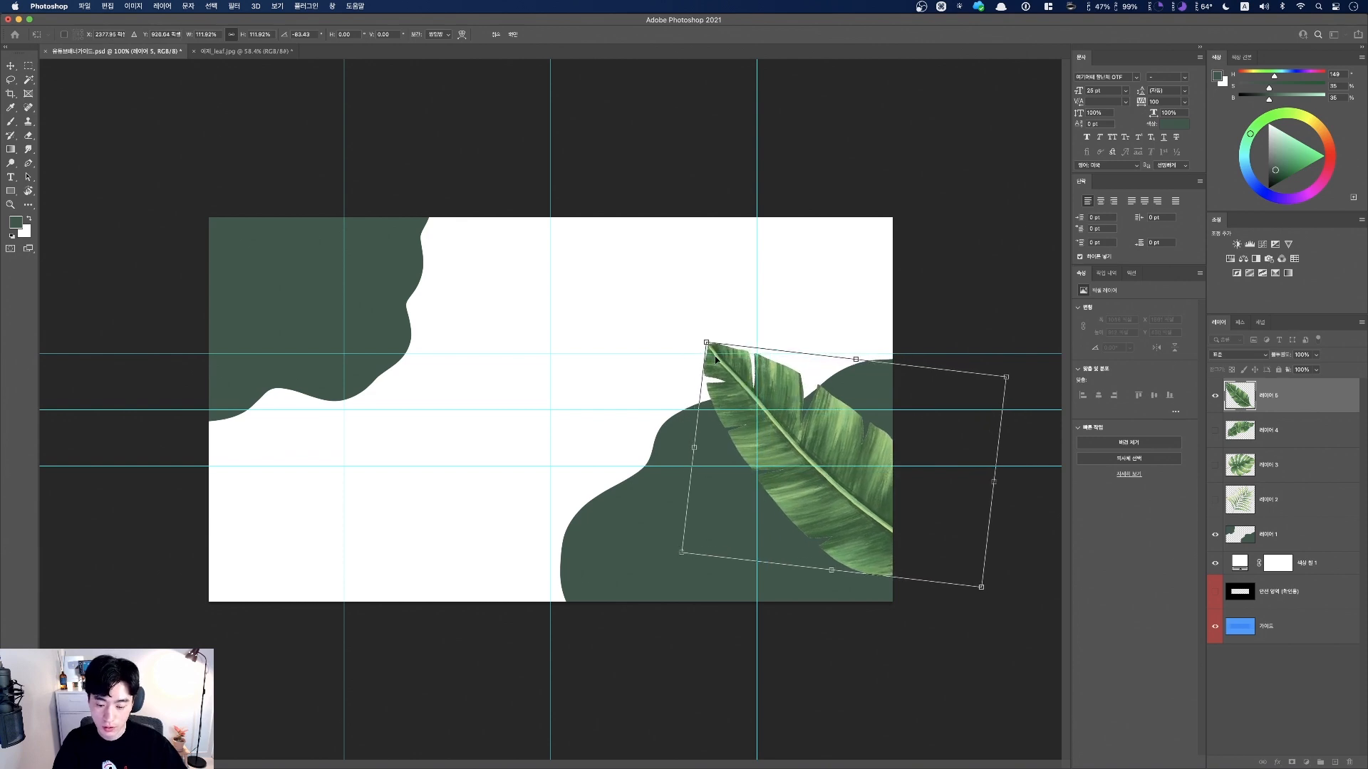
key("Return")
left_click_drag(737, 391, 738, 394)
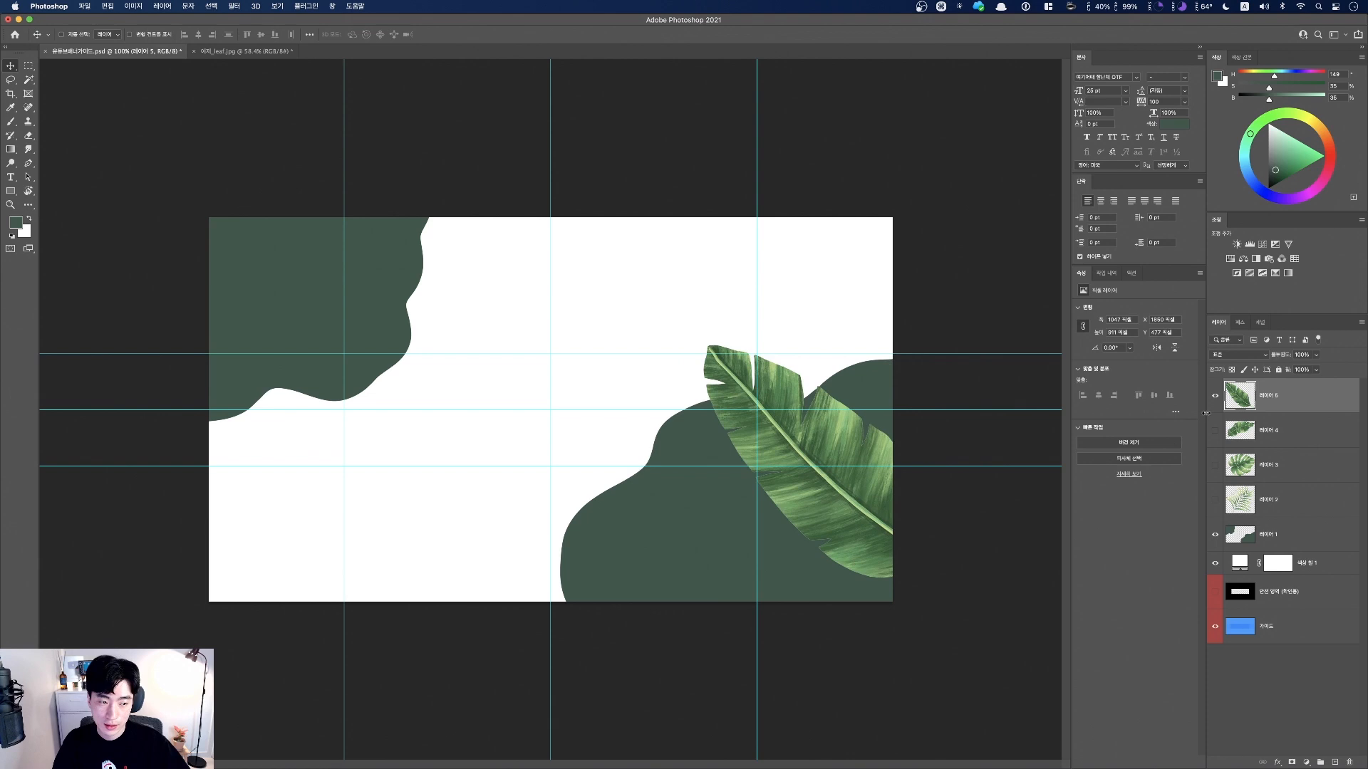
- Show the second banana leaf on 레이어 4, rotate it tip-down and place it over the upper-left green shape
left_click(1215, 430)
left_click(1243, 431)
left_click_drag(611, 380, 507, 406)
key("super+t")
left_click_drag(434, 331, 417, 276)
key("Return")
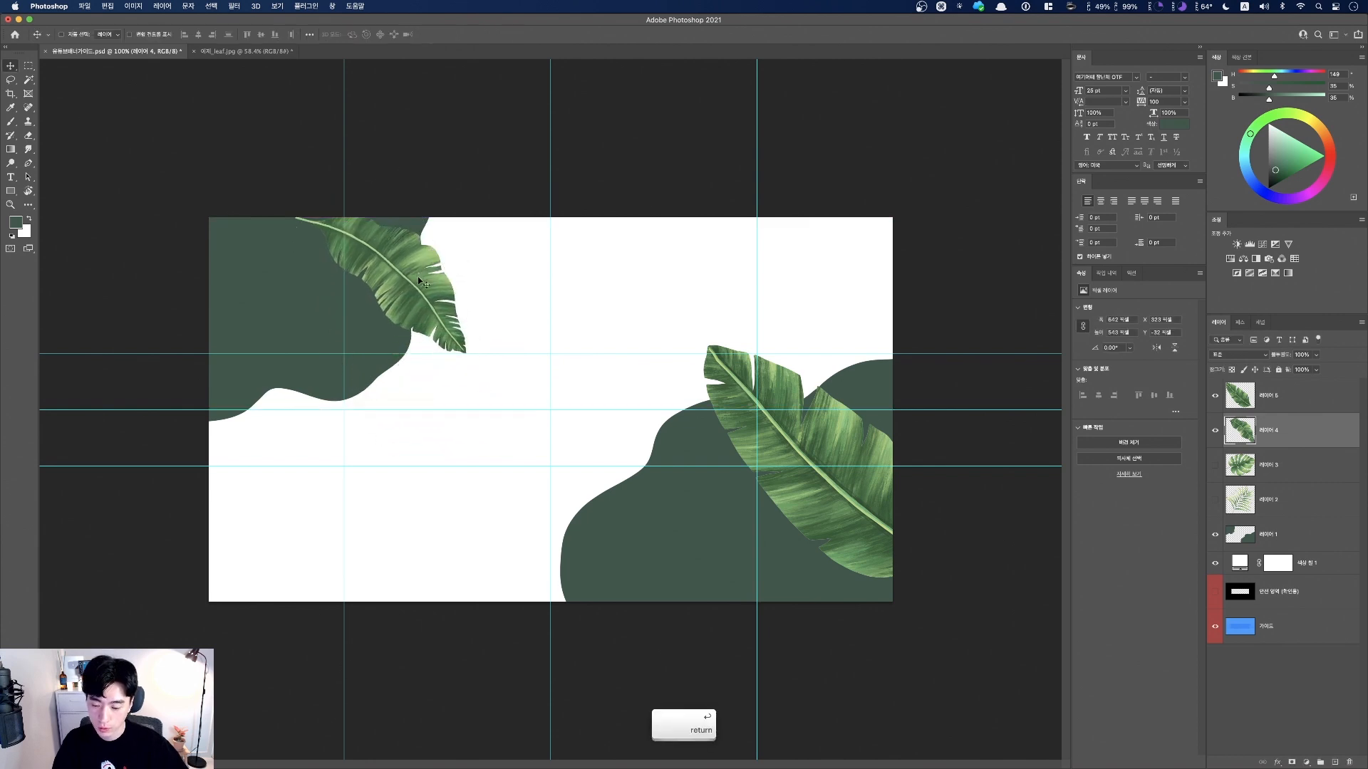
- Show the monstera leaf on 레이어 3, rotate it about -107°, shrink it and tuck it beside the large leaf on the lower-right green shape
left_click(1215, 465)
left_click(1253, 465)
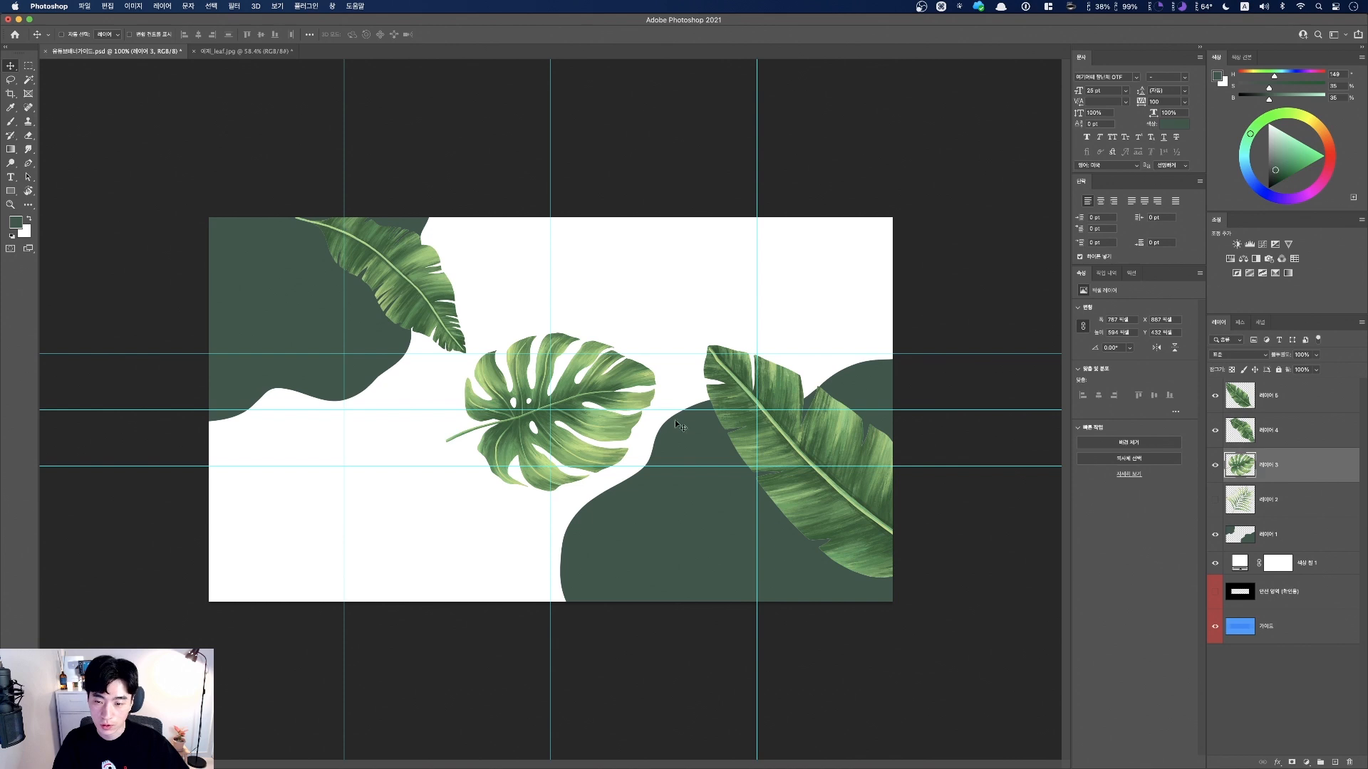
left_click_drag(591, 390, 551, 393)
key("super+t")
left_click_drag(599, 338, 390, 332)
left_click_drag(492, 398, 724, 487)
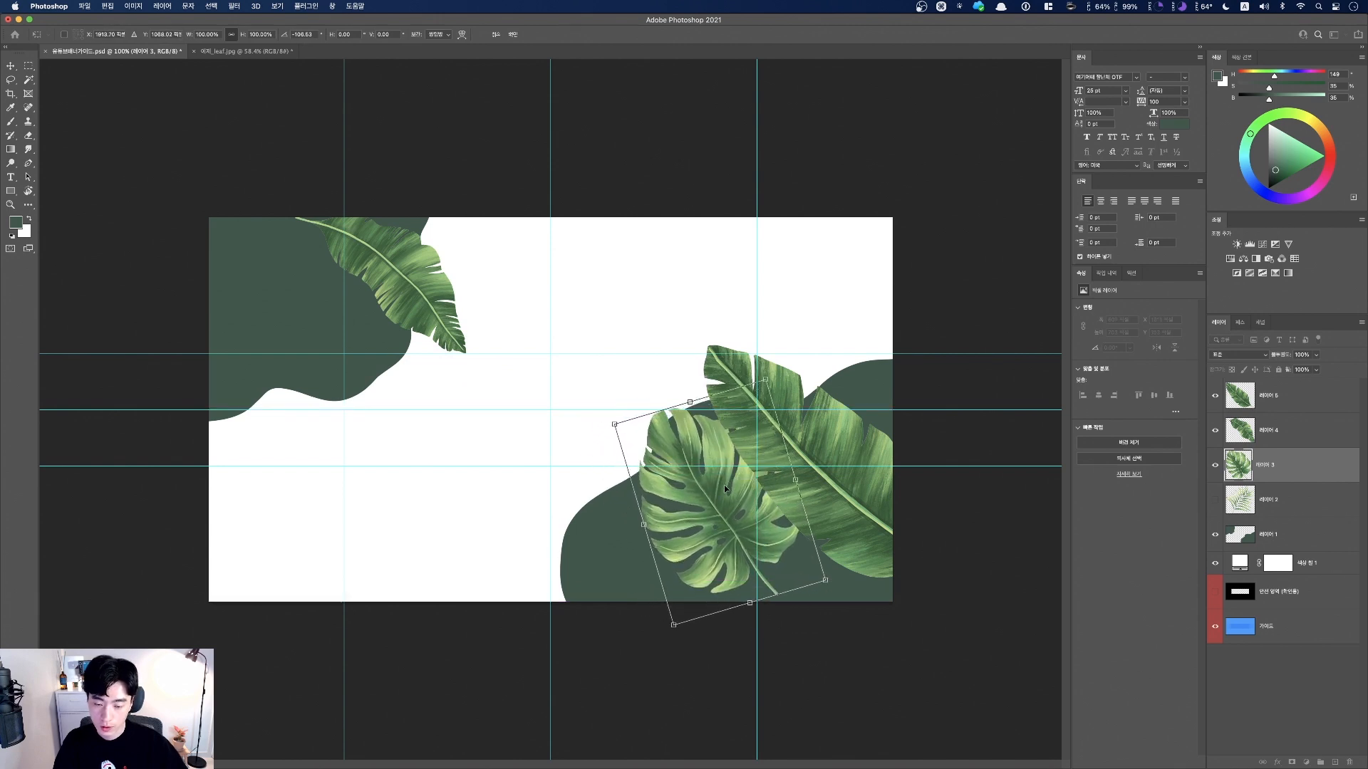
left_click_drag(673, 626, 689, 583)
key("Return")
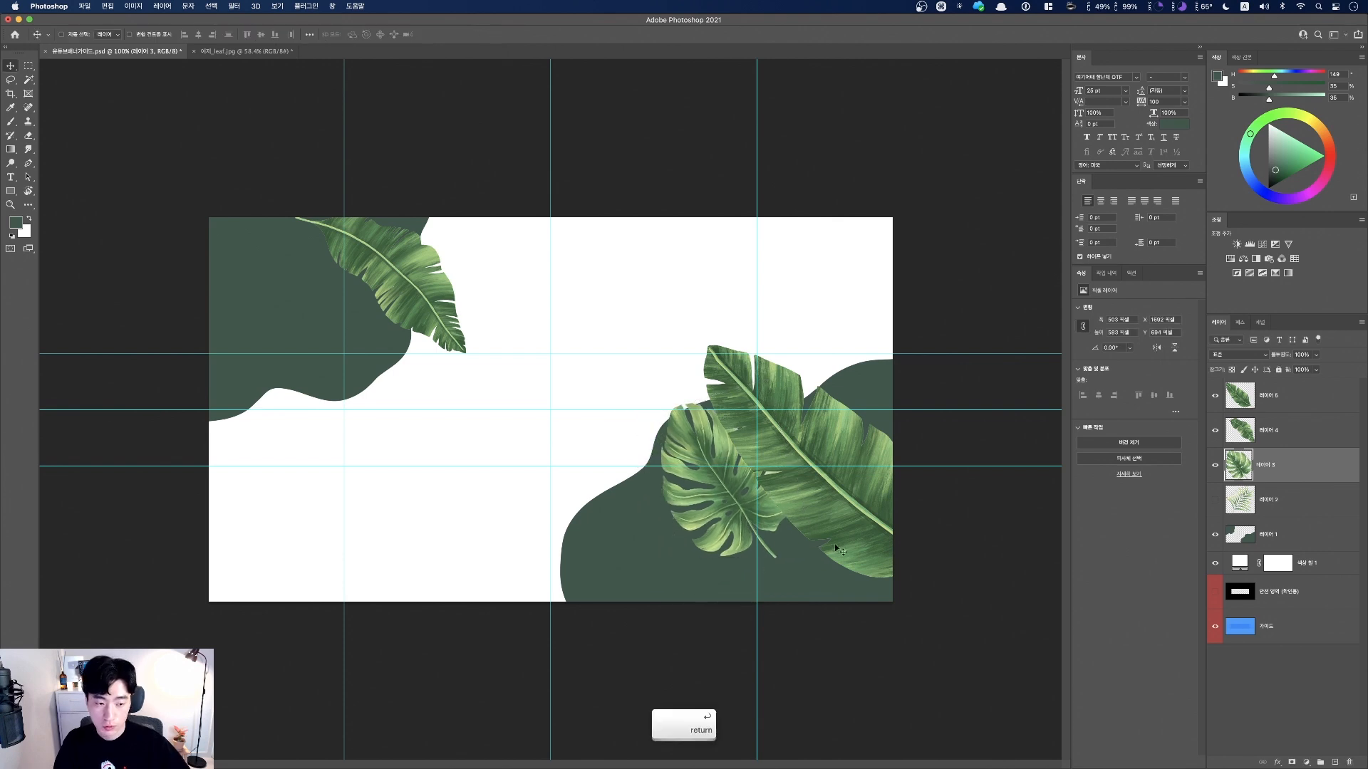
- Show the palm leaf on 레이어 2, rotate it about 29°, shrink it and place it partly beyond the banner's left edge below the green shape
left_click(1216, 498)
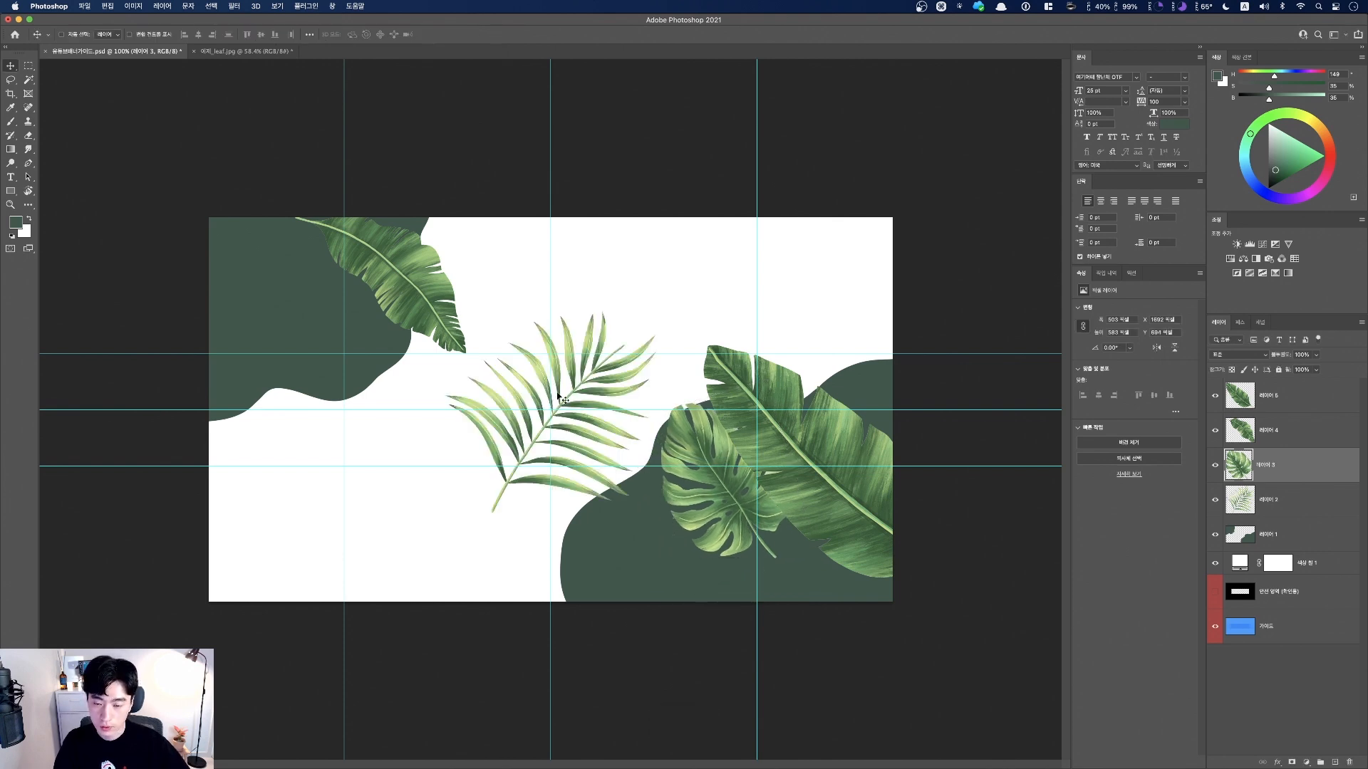
key("super+t")
key("Return")
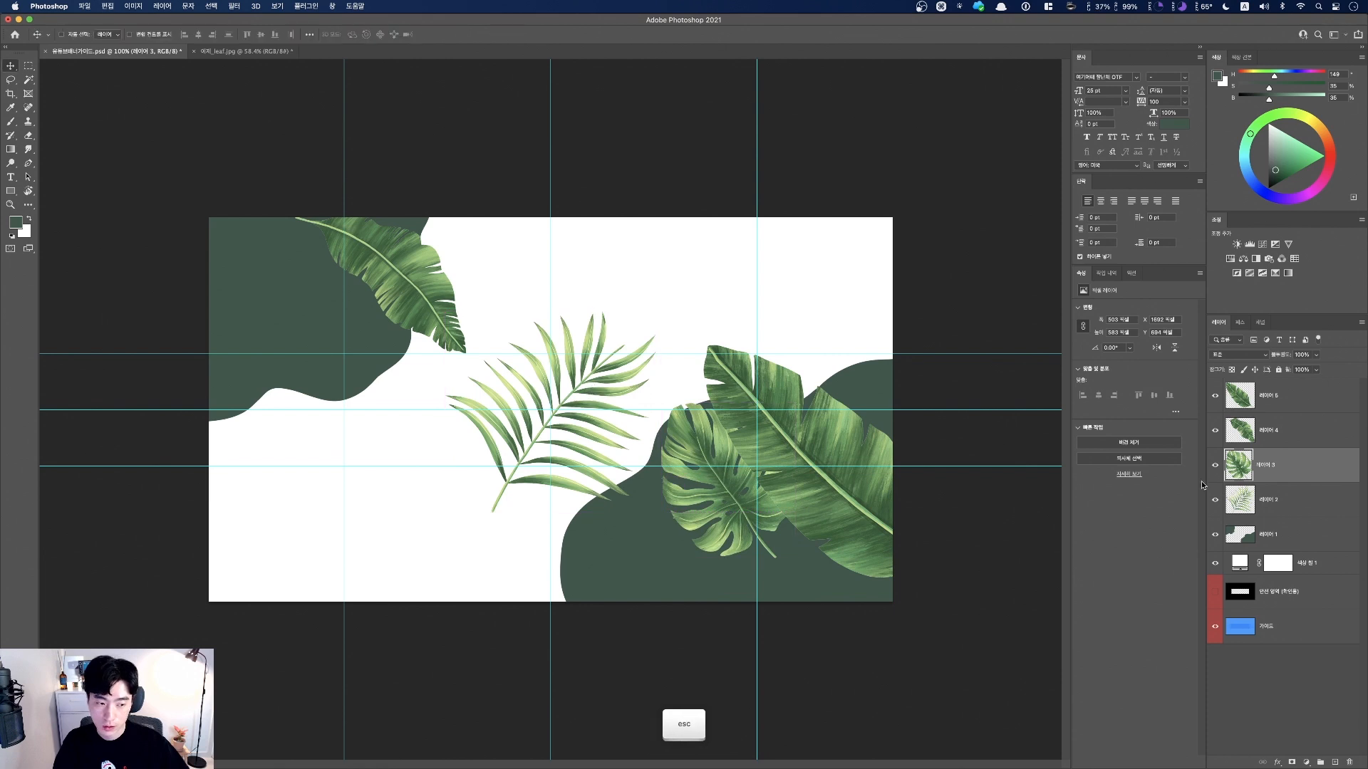
left_click(594, 384)
key("super+t")
left_click_drag(595, 383, 254, 407)
left_click_drag(343, 335, 249, 425)
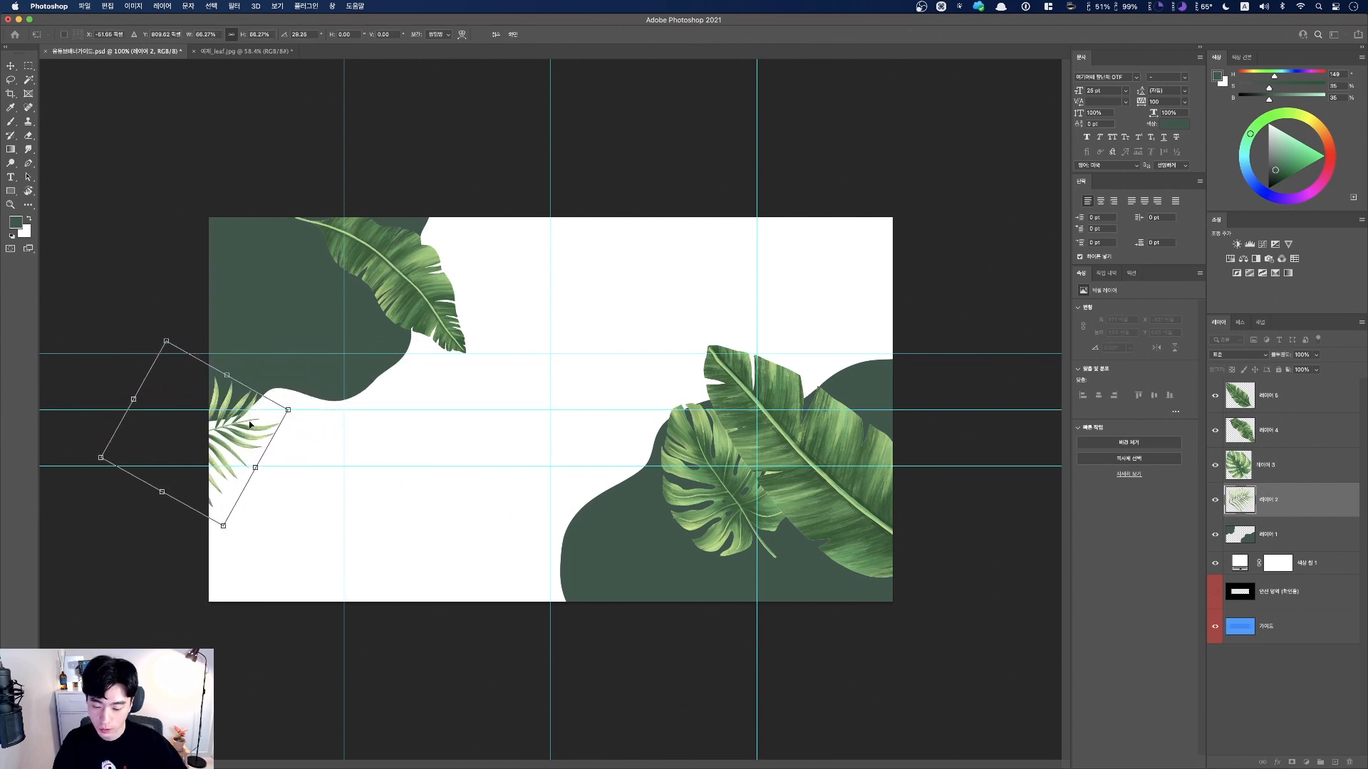
key("Return")
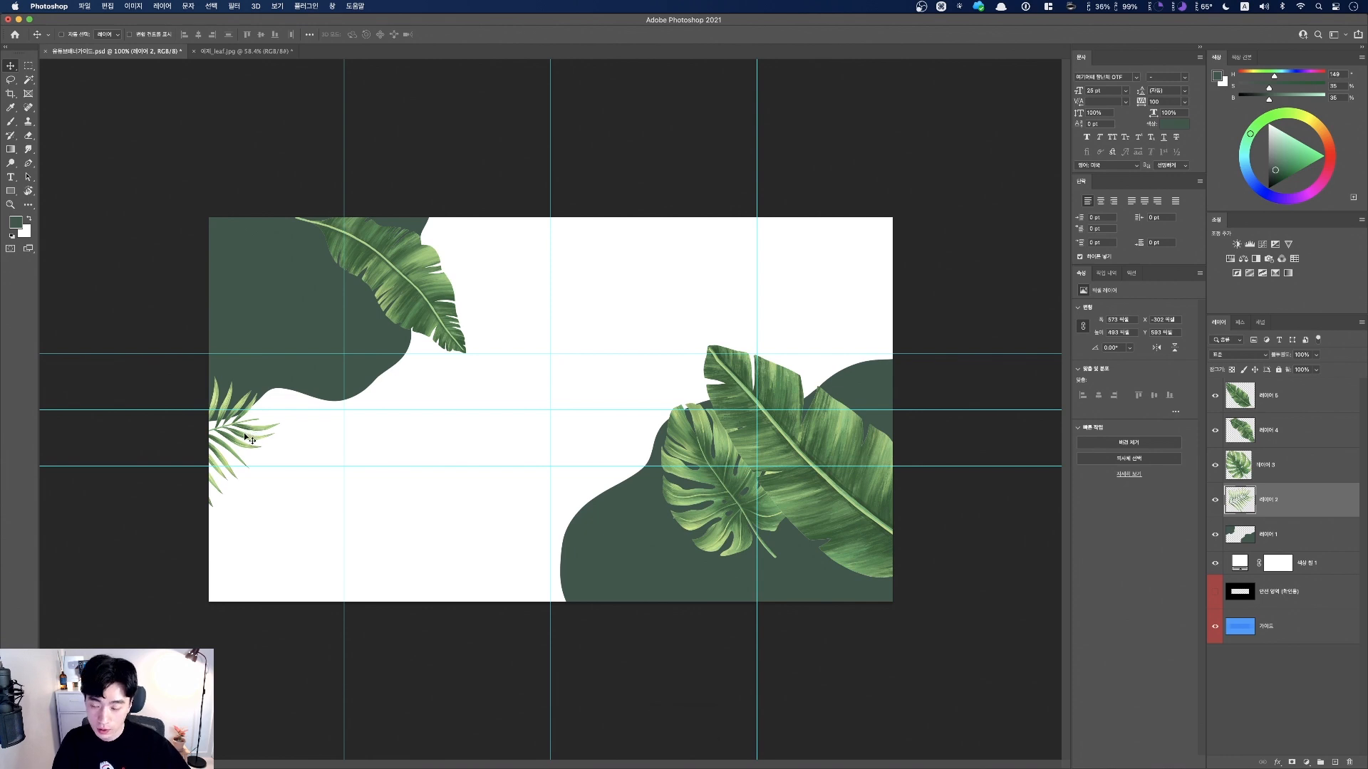
- Duplicate the palm leaf layer, move the copy toward the banner's centre and delete it
key("ctrl+j")
left_click_drag(247, 436, 491, 436)
key("BackSpace")
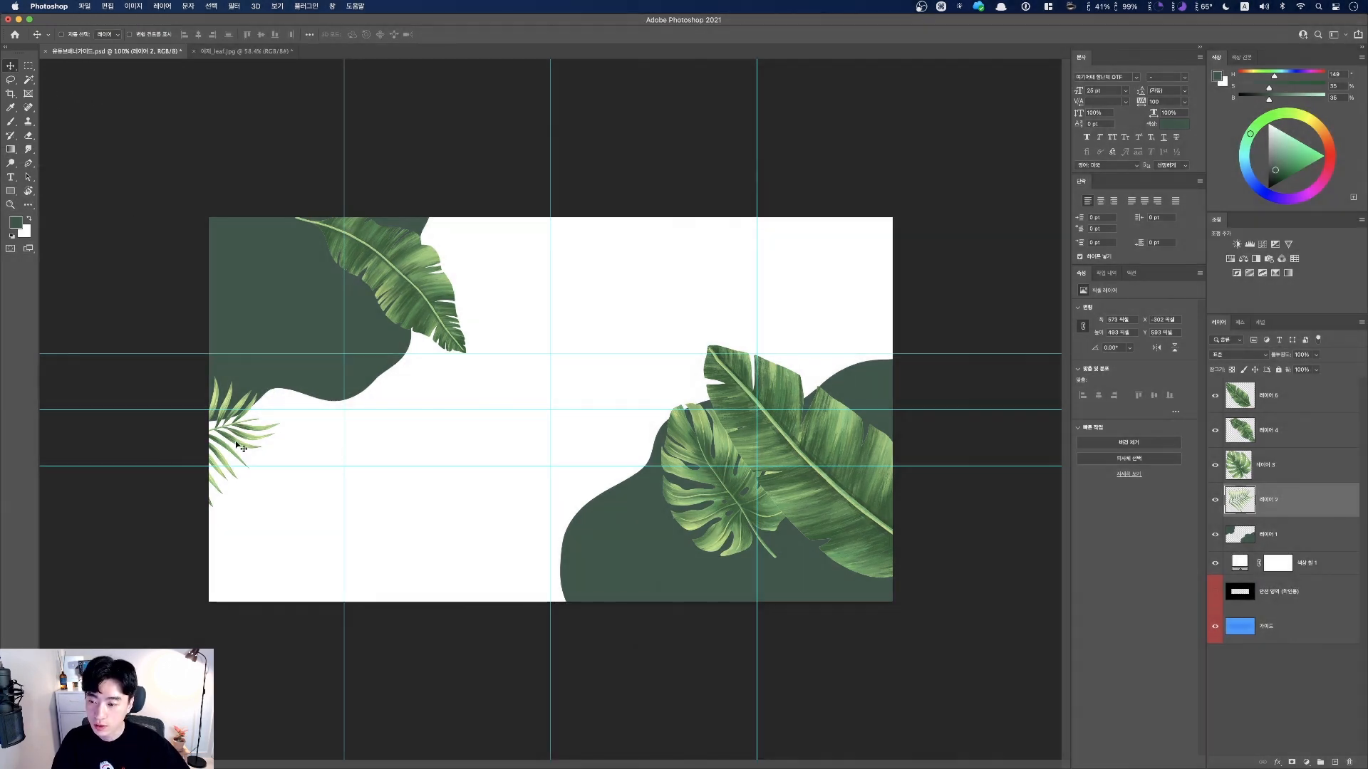
- Copy the palm leaf to the banner's upper edge, right of centre
key("alt")
left_click_drag(239, 444, 668, 311)
scroll(668, 309, "down", 4)
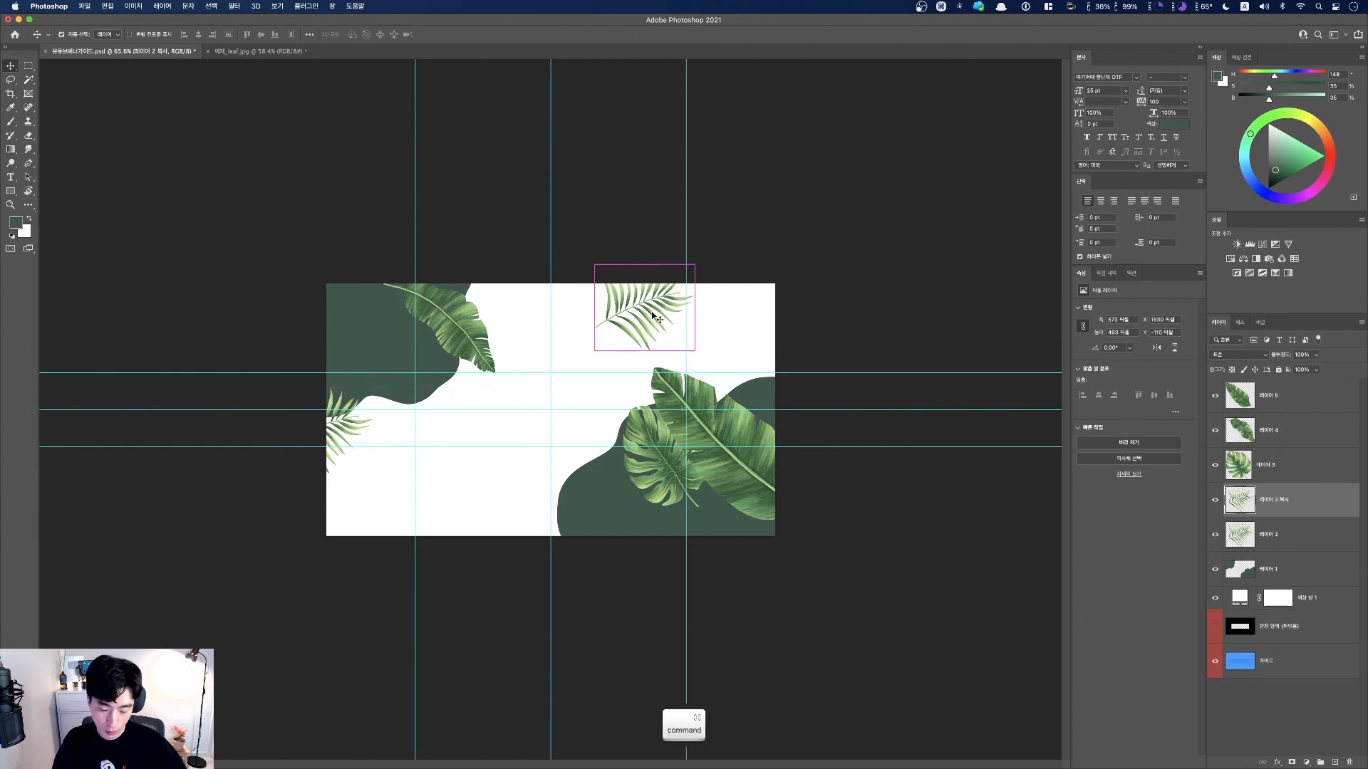
key("super+equal")
key("super+equal")
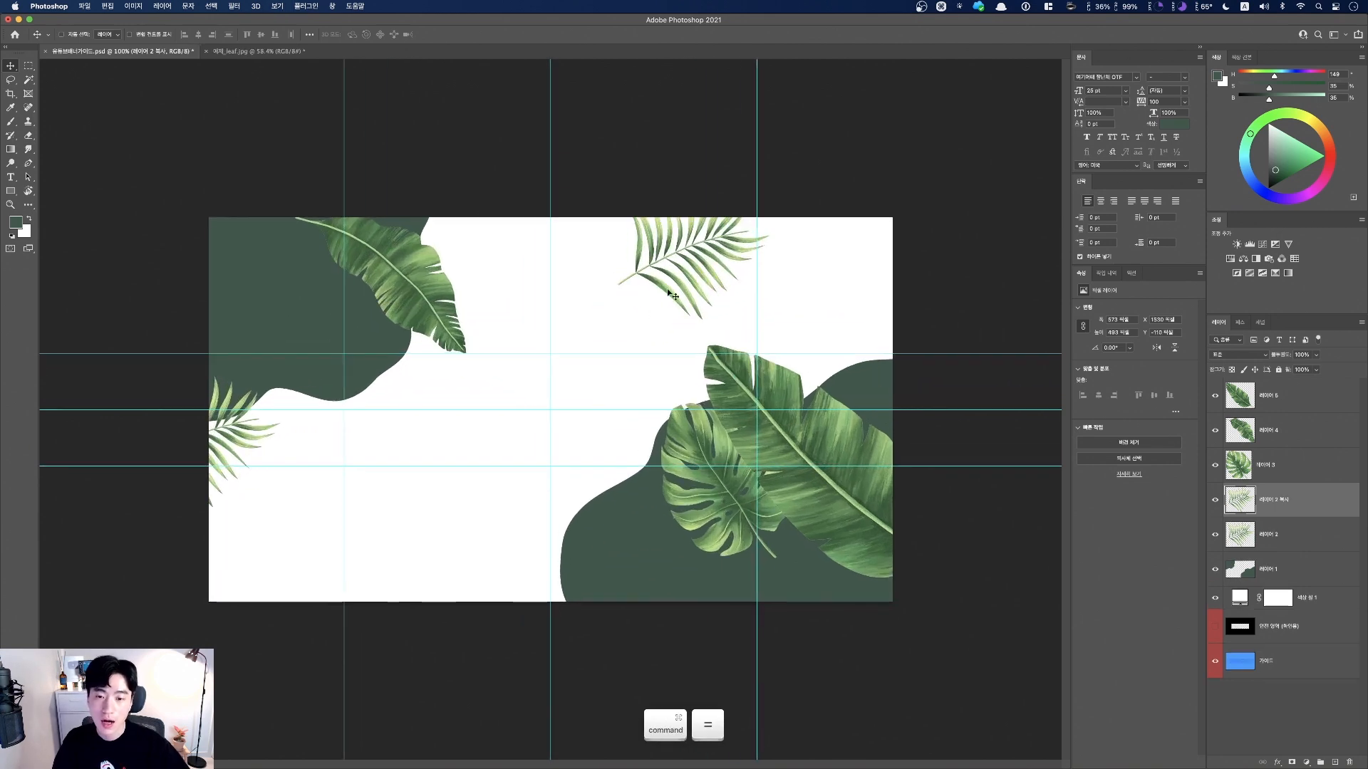
- Try another copy of the palm leaf near the banner's centre and undo it
left_click_drag(673, 294, 534, 369)
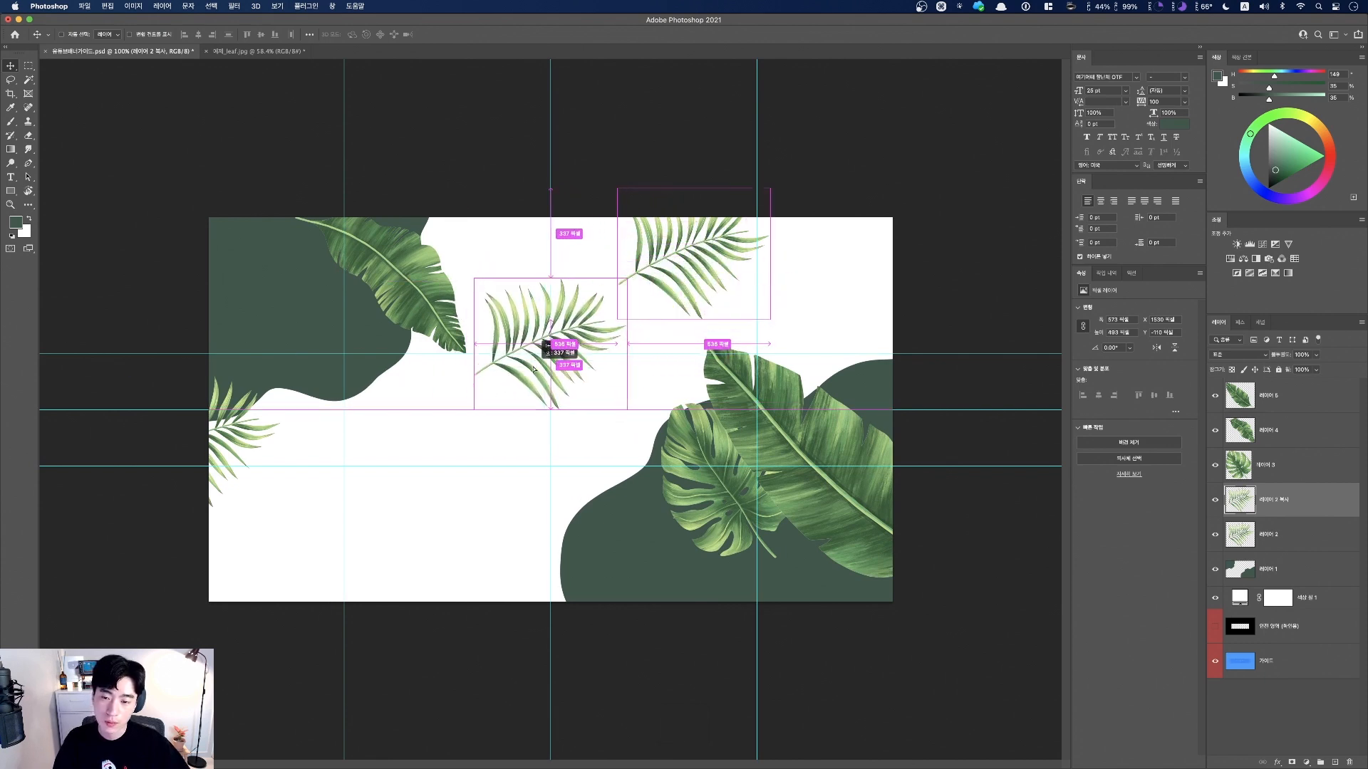
left_click_drag(533, 369, 568, 369)
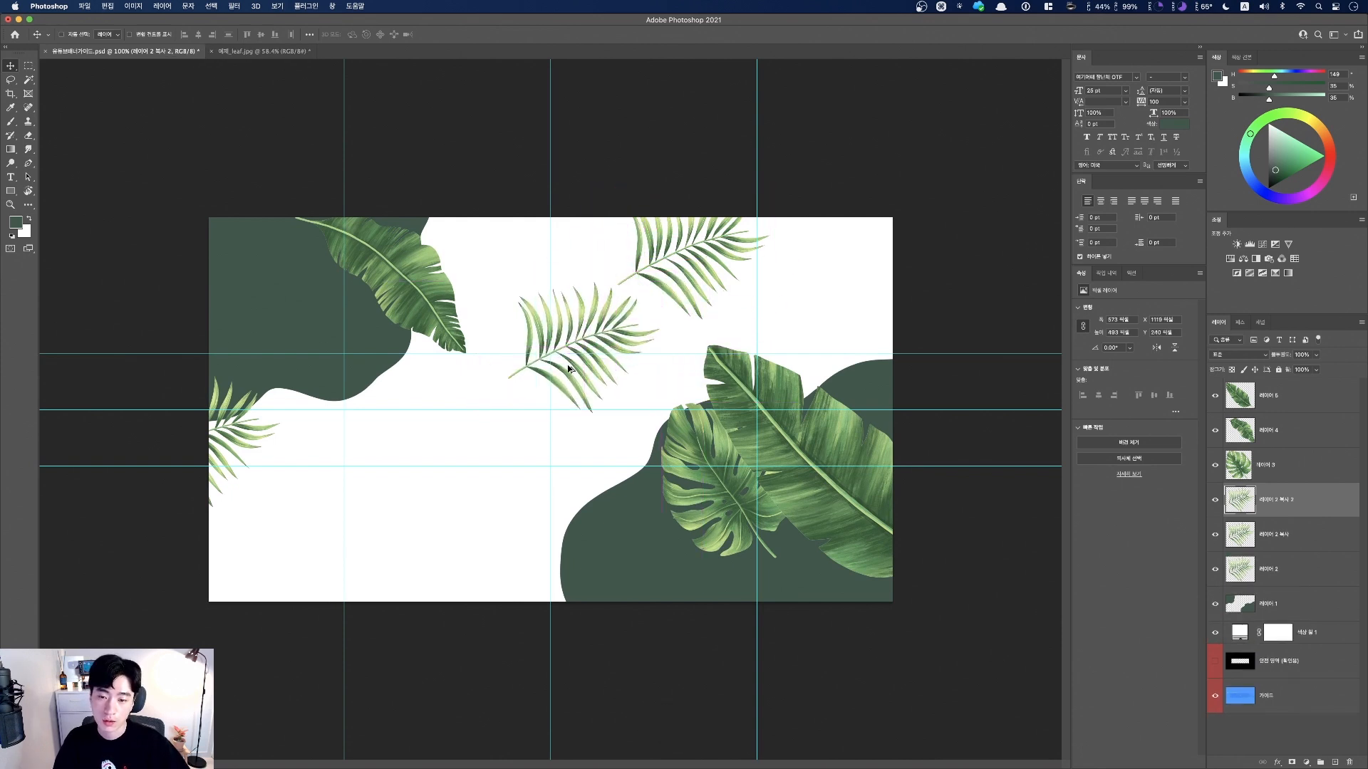
key("super+z")
key("super+z")
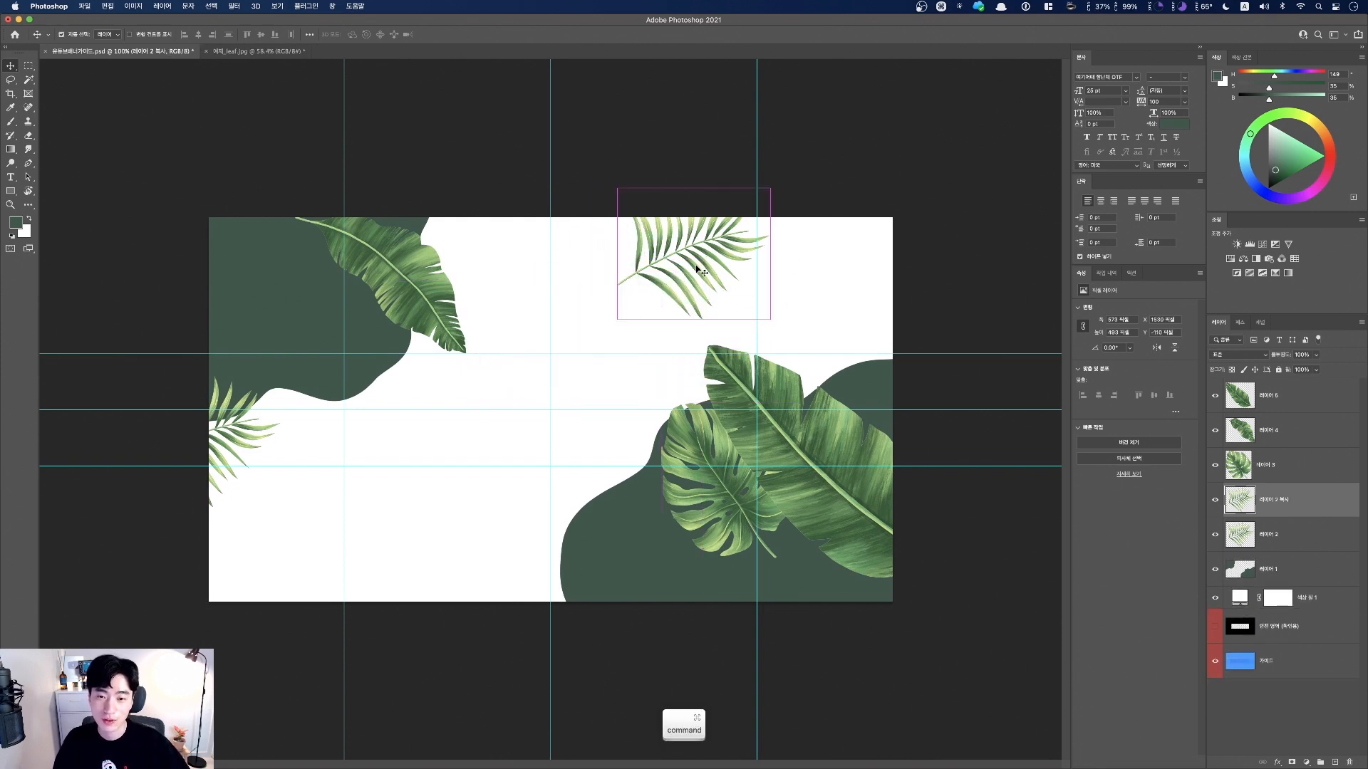
- Scale the palm leaf copy to about 84%, rotate it about 64° and place it in the upper-right white area above the large leaf
left_click_drag(702, 272, 745, 308)
key("super+t")
left_click_drag(864, 214, 667, 356)
left_click_drag(825, 229, 656, 266)
left_click_drag(726, 300, 802, 307)
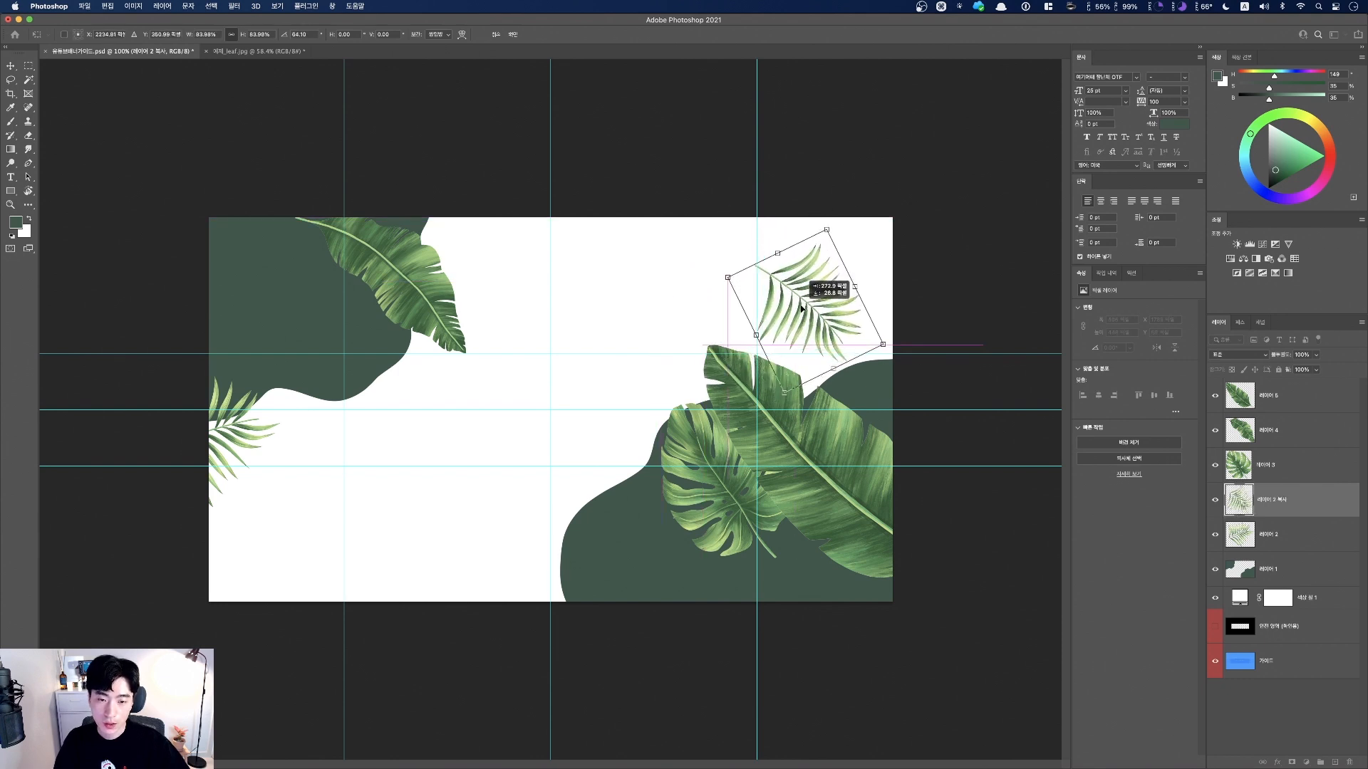
key("Return")
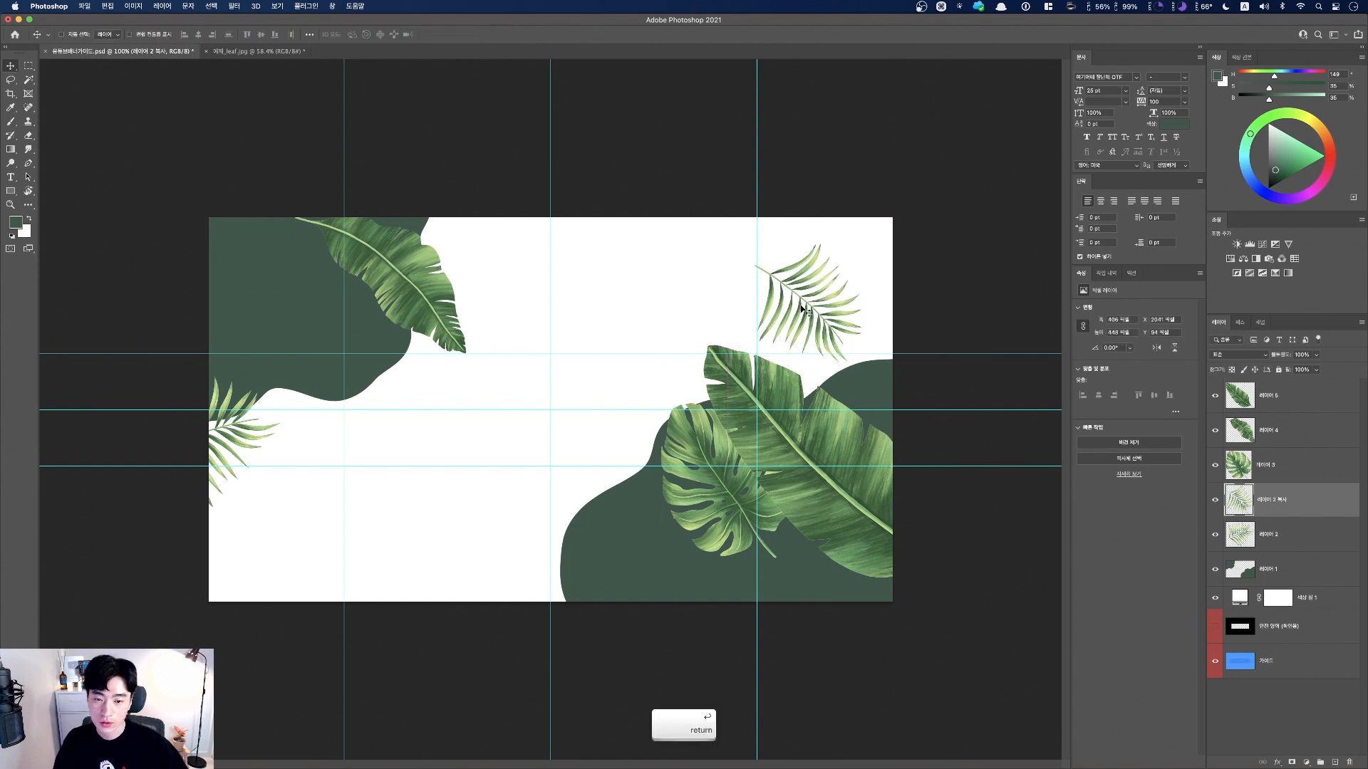
- Enlarge the banana leaf over the upper-left green shape to about 113%
left_click(430, 303, "super")
key("super+t")
left_click_drag(344, 269, 323, 244)
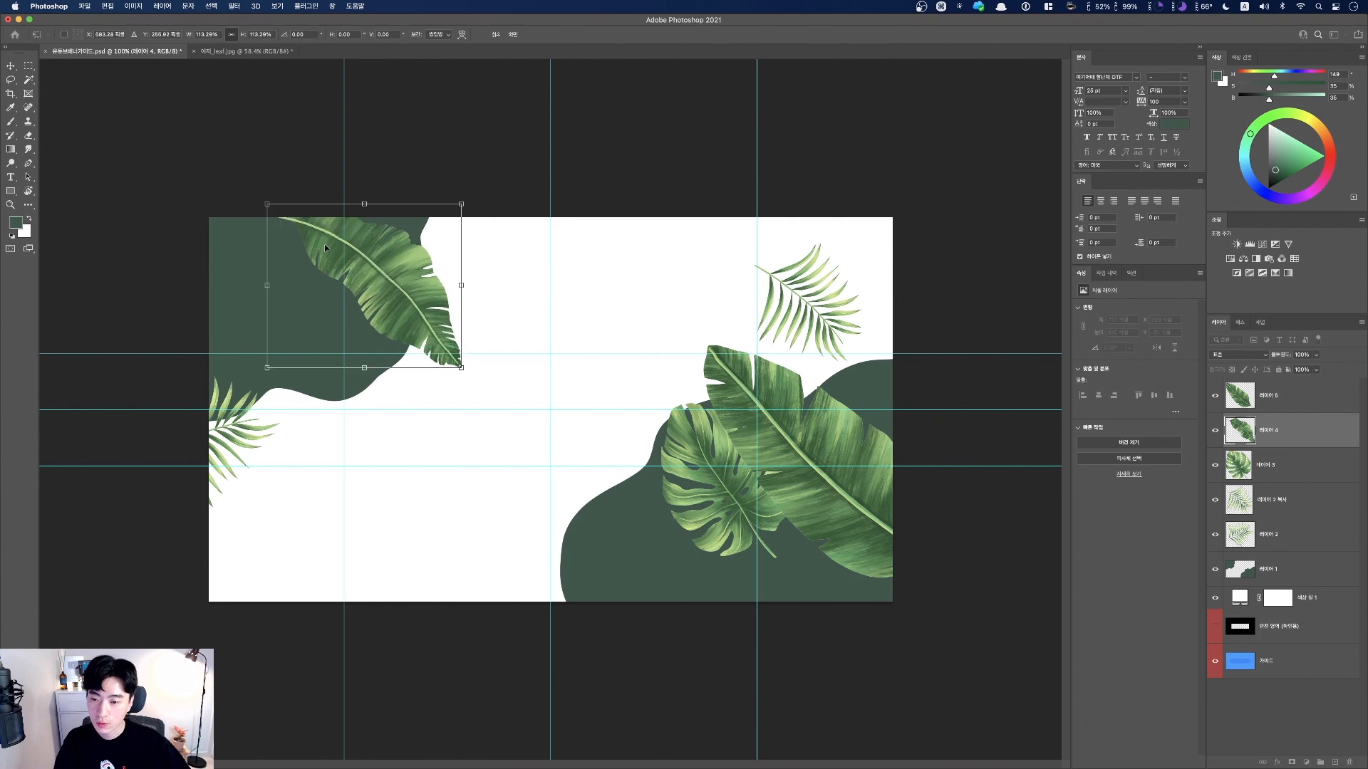
key("Return")
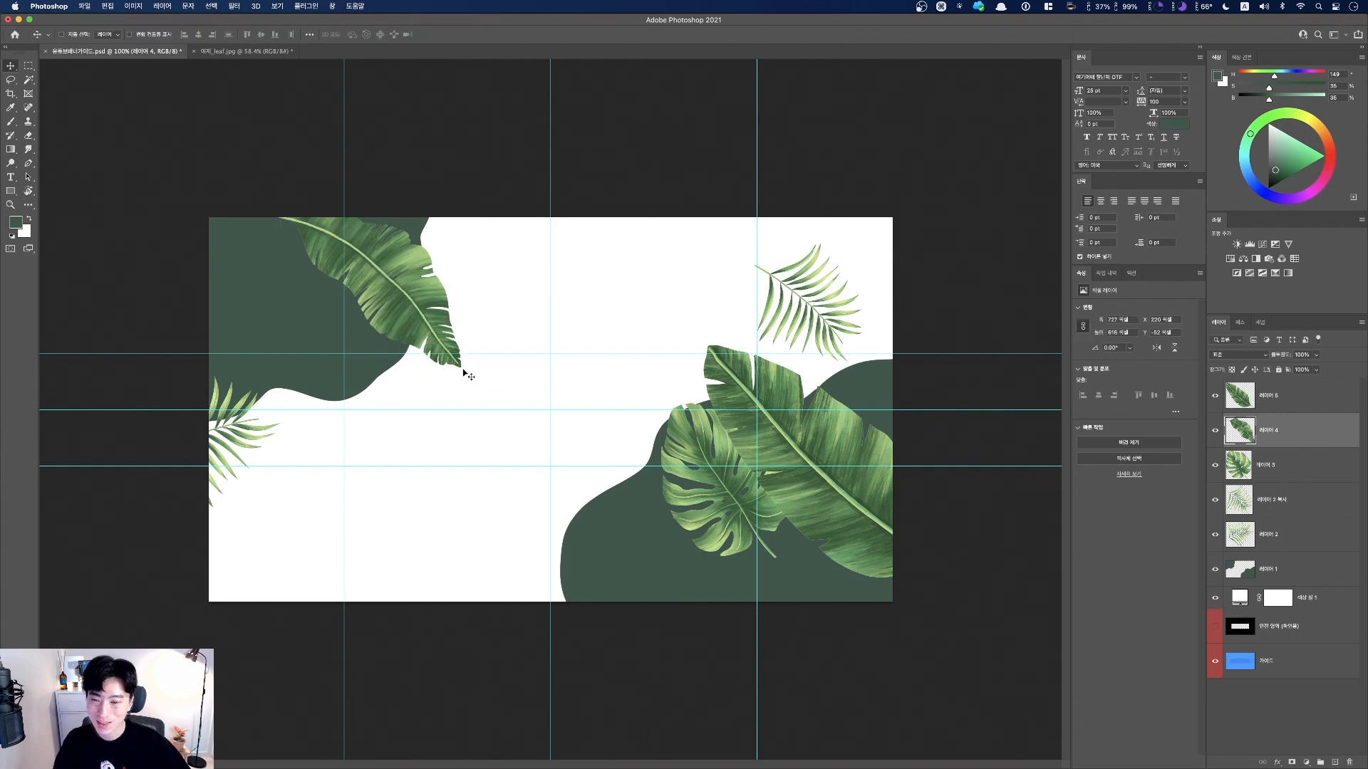
- Copy the monstera leaf from the lower-right group onto the upper-left green shape, beside the banana leaf
key("fn")
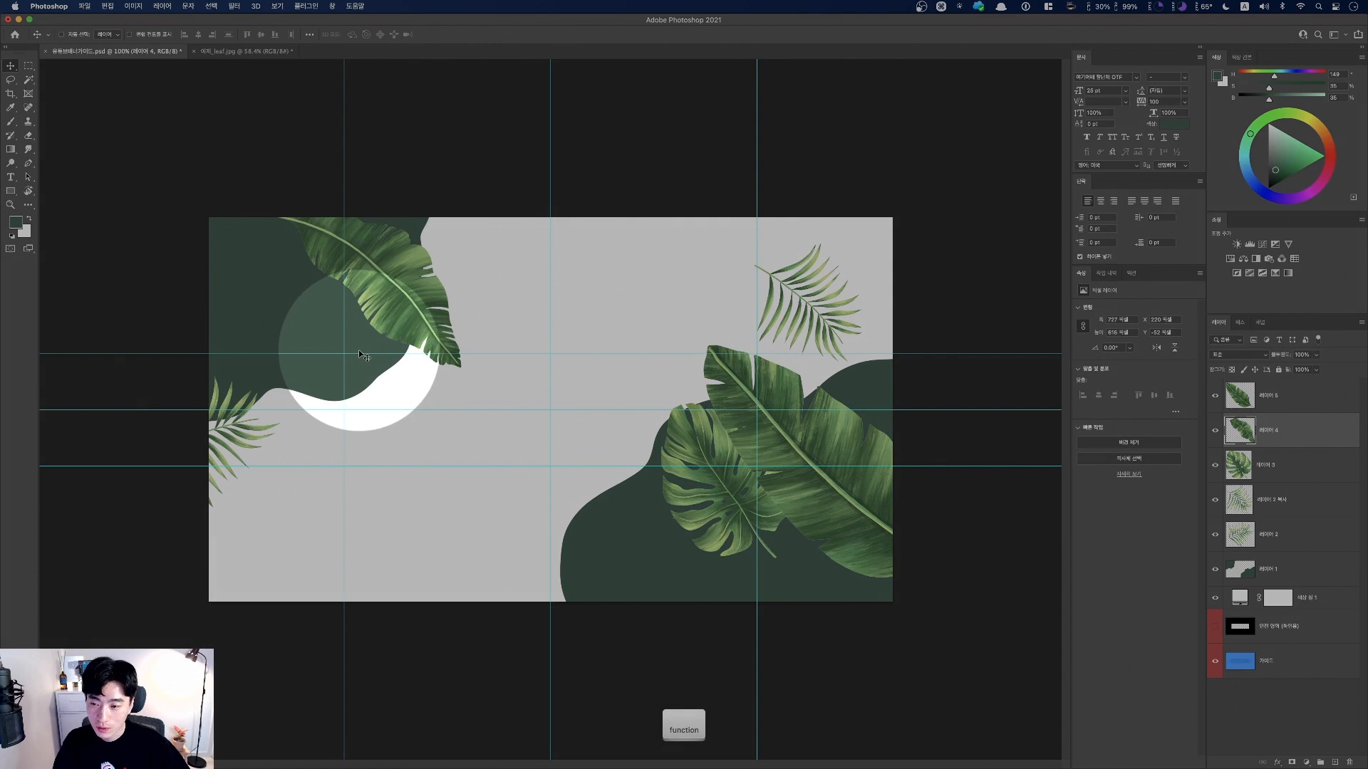
key("super")
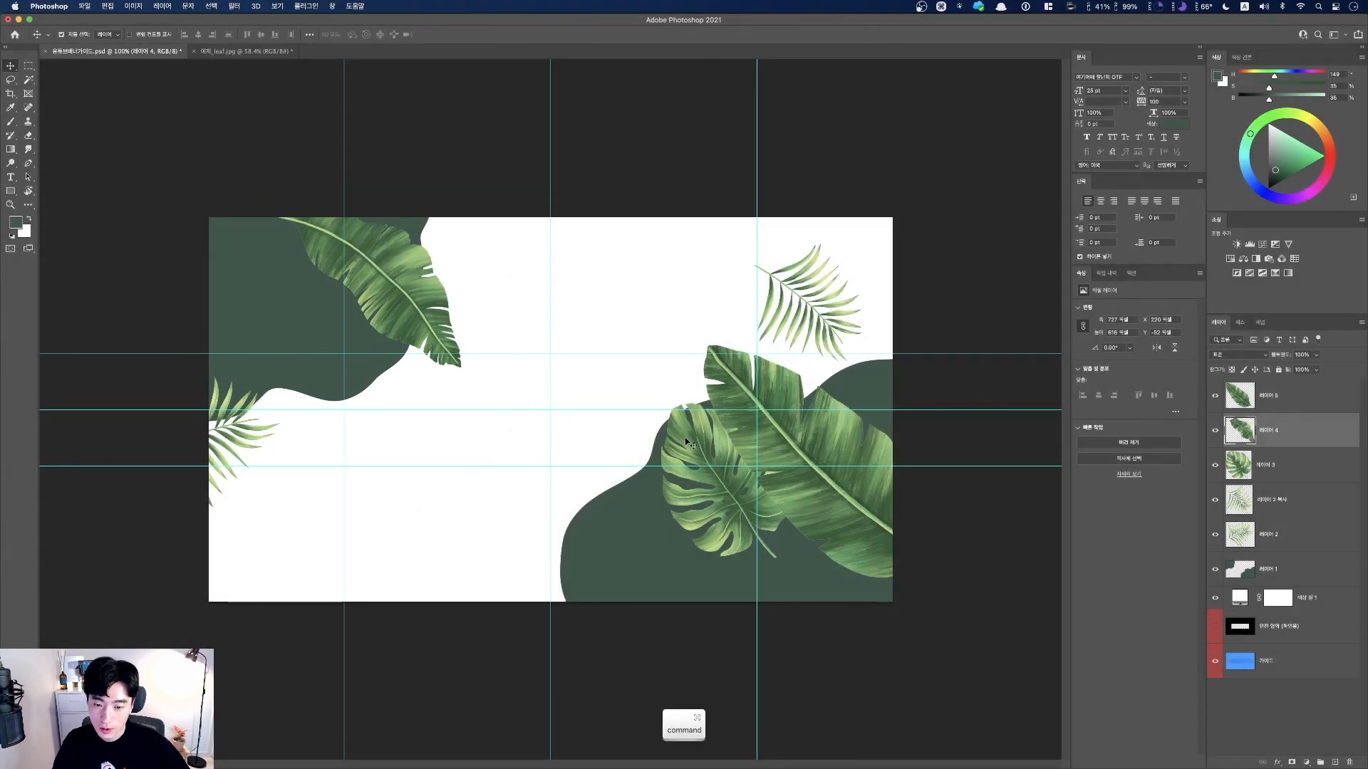
left_click(689, 443, "super")
key("fn")
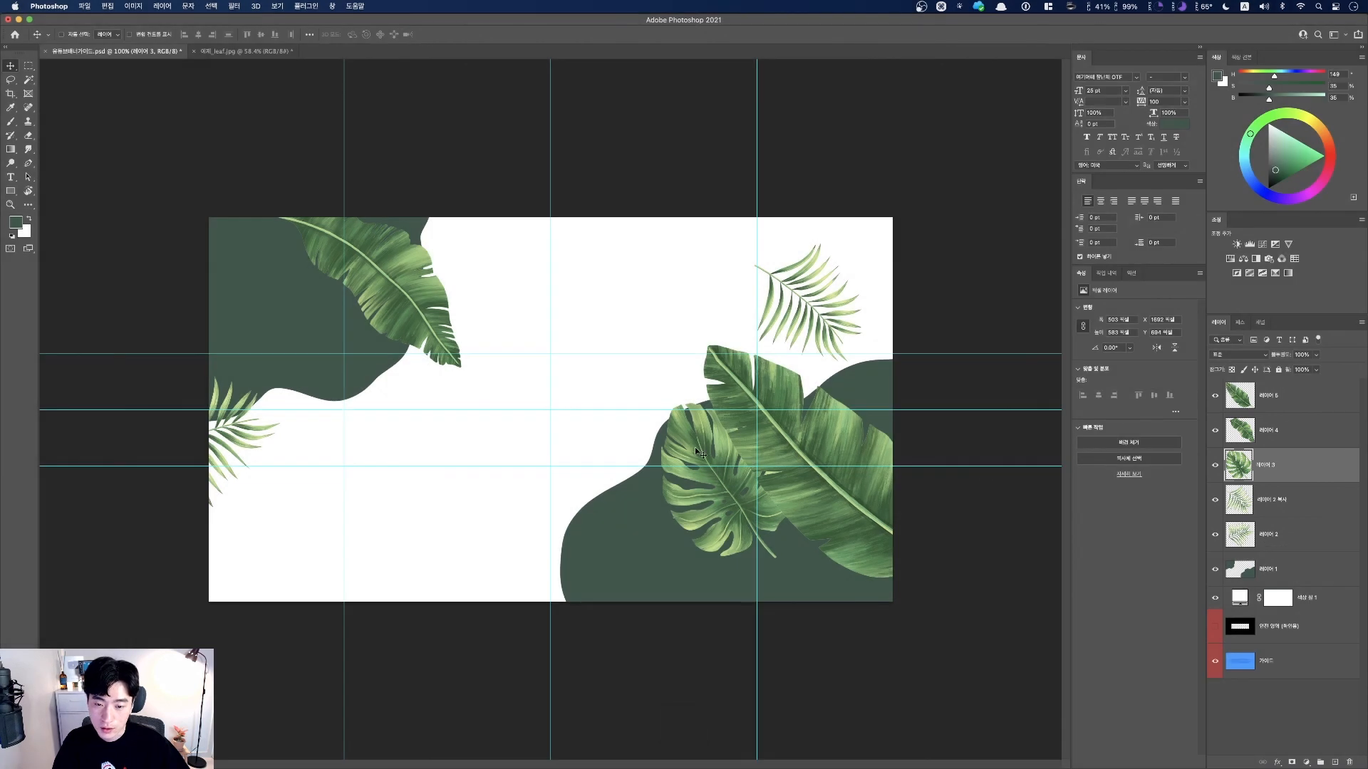
left_click_drag(694, 448, 344, 351)
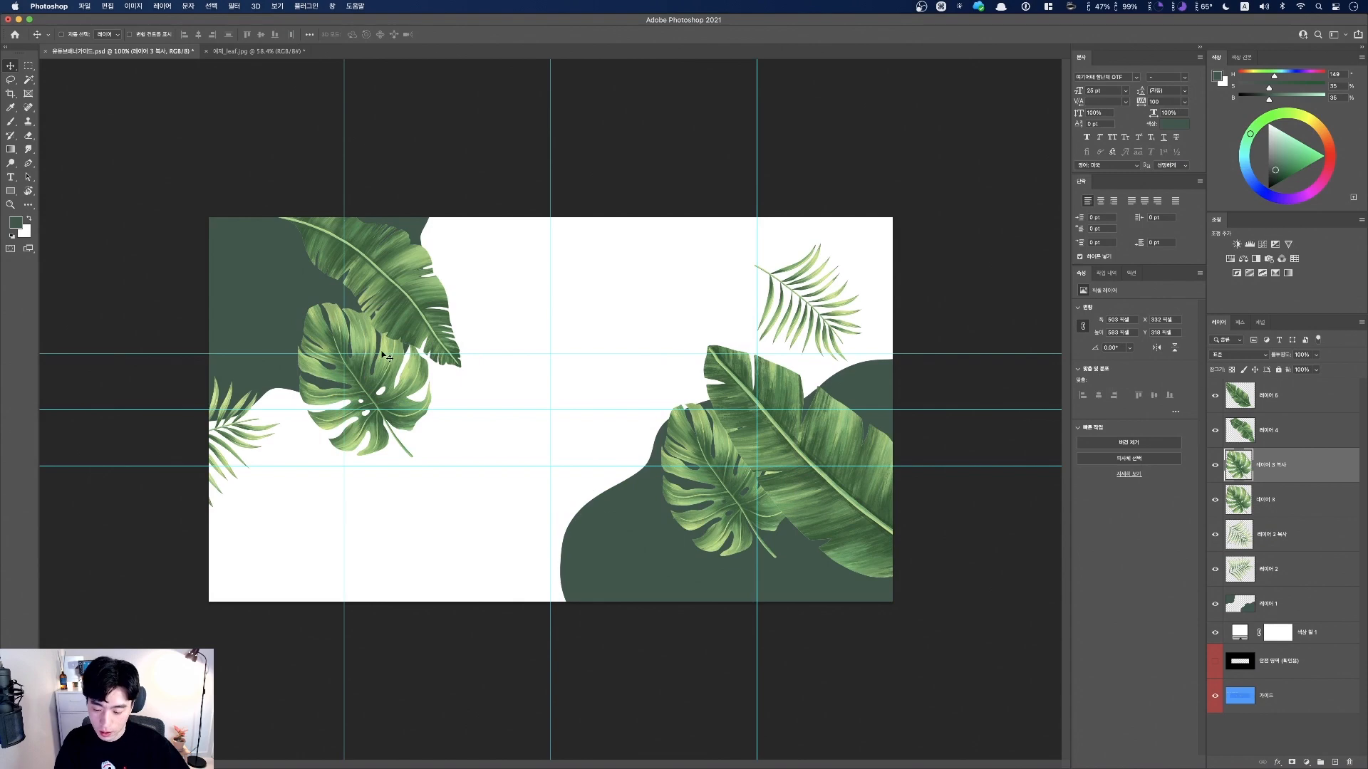
- Scale the monstera leaf copy to about 83%, rotate it about 155° and tuck it beneath the upper-left banana leaf
key("super+t")
left_click_drag(456, 292, 327, 371)
left_click_drag(314, 431, 360, 389)
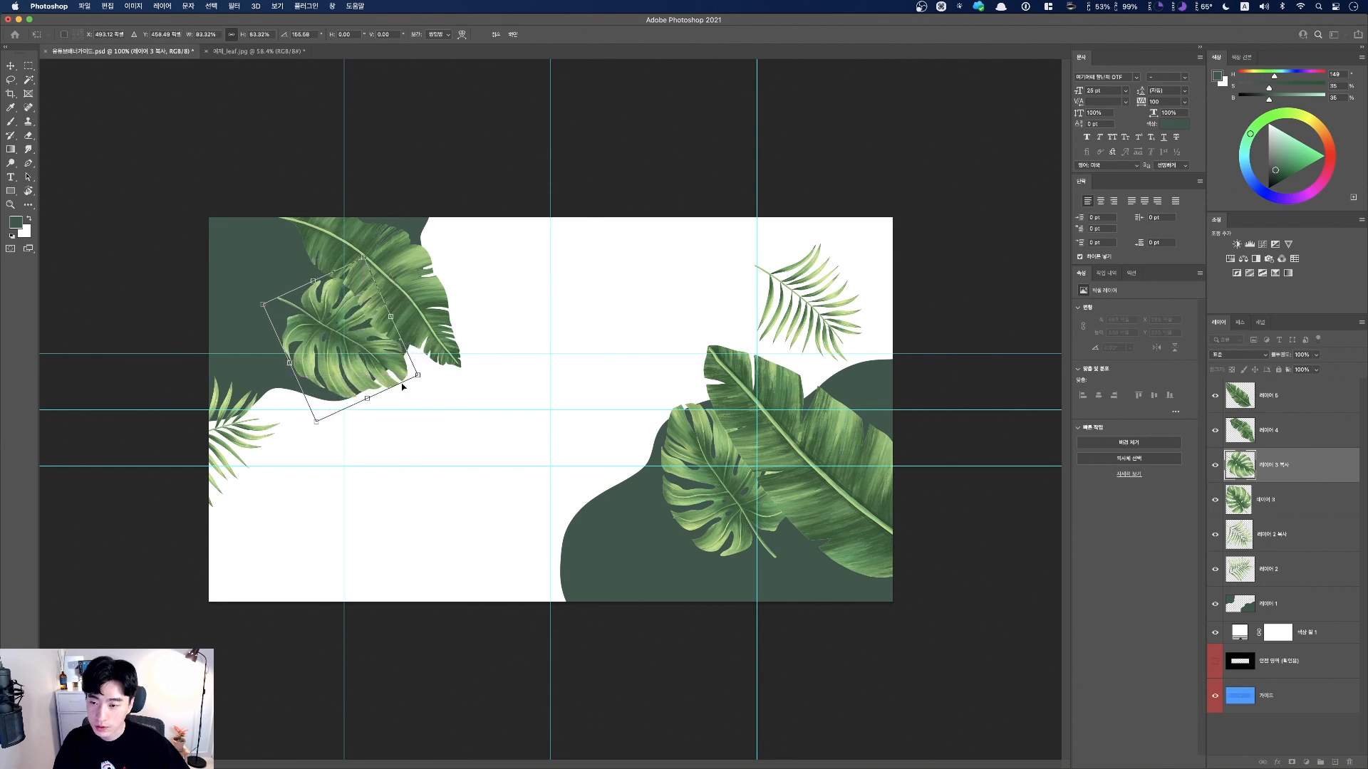
key("Return")
key("super+0")
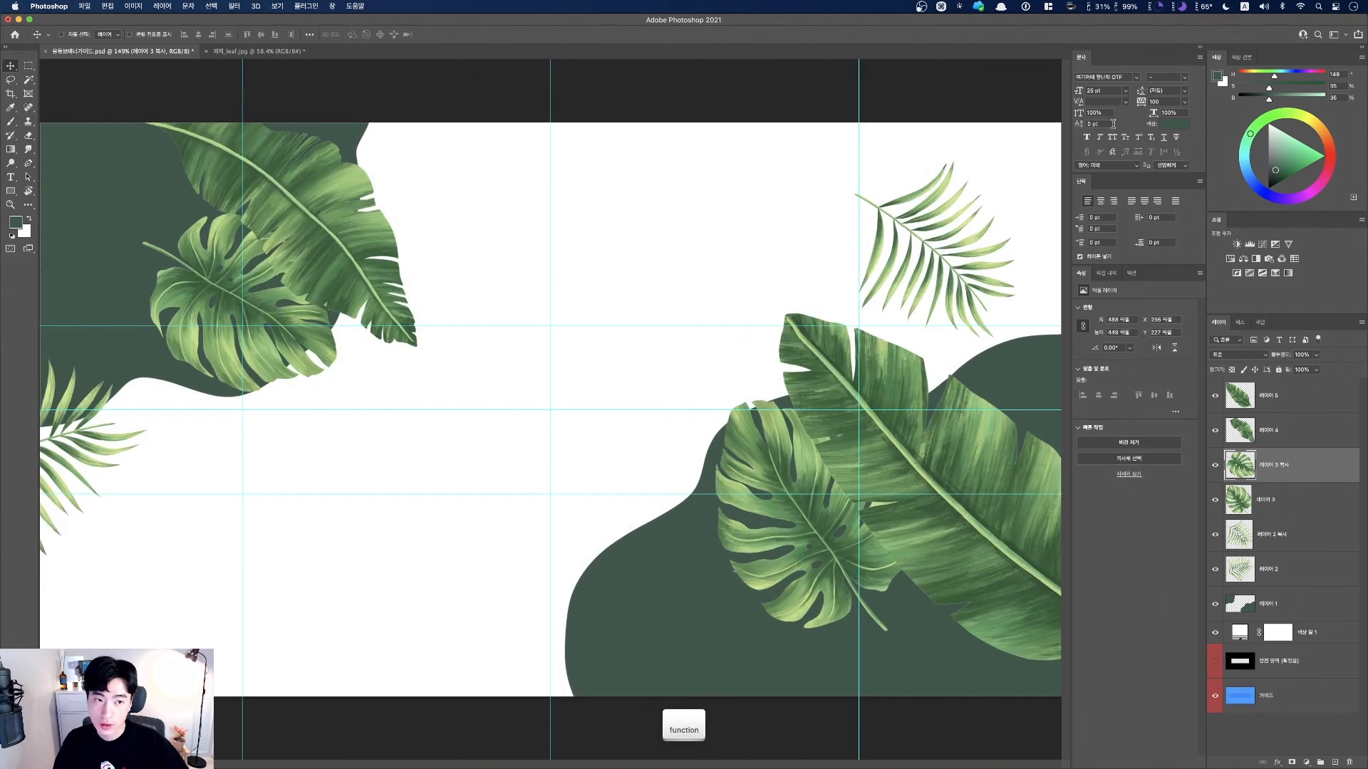
- Add the text "Hi Guys" in dark green near the banner's centre
key("F1")
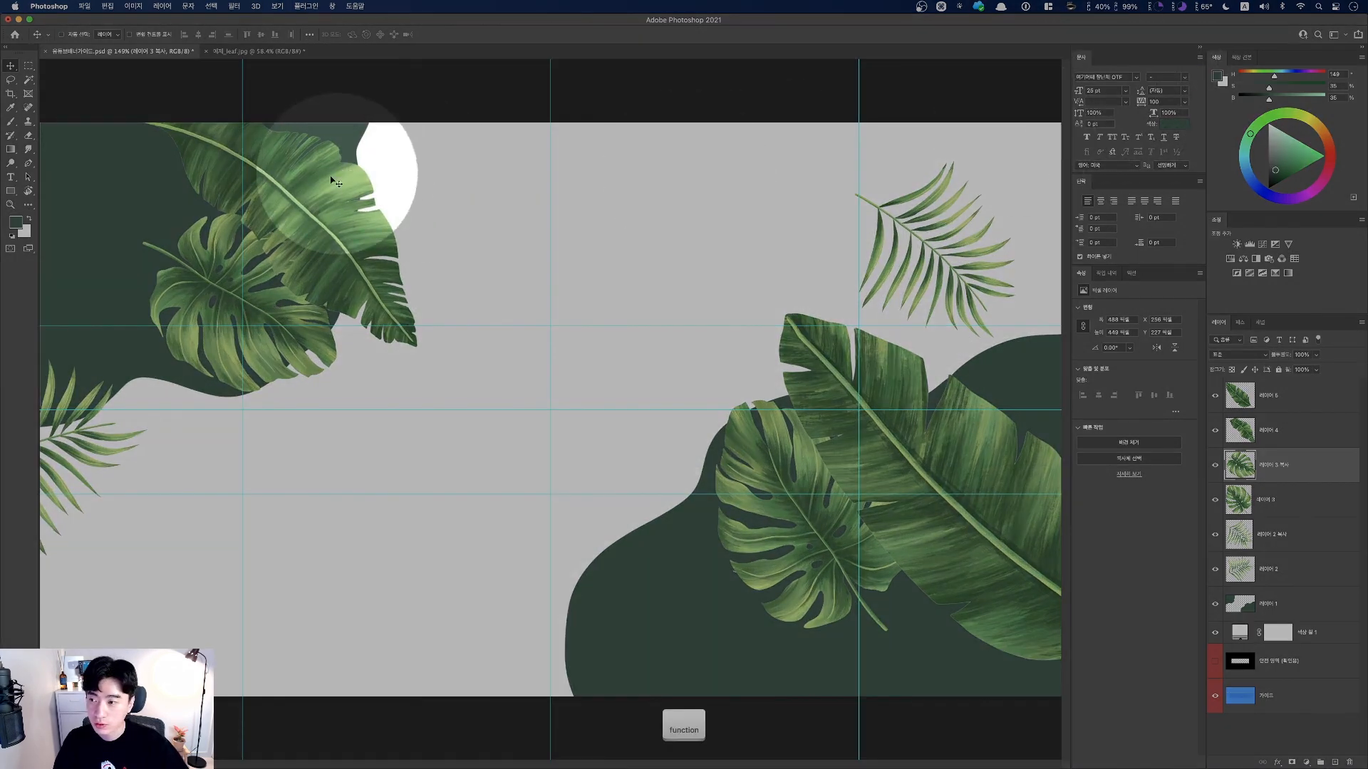
left_click(11, 179)
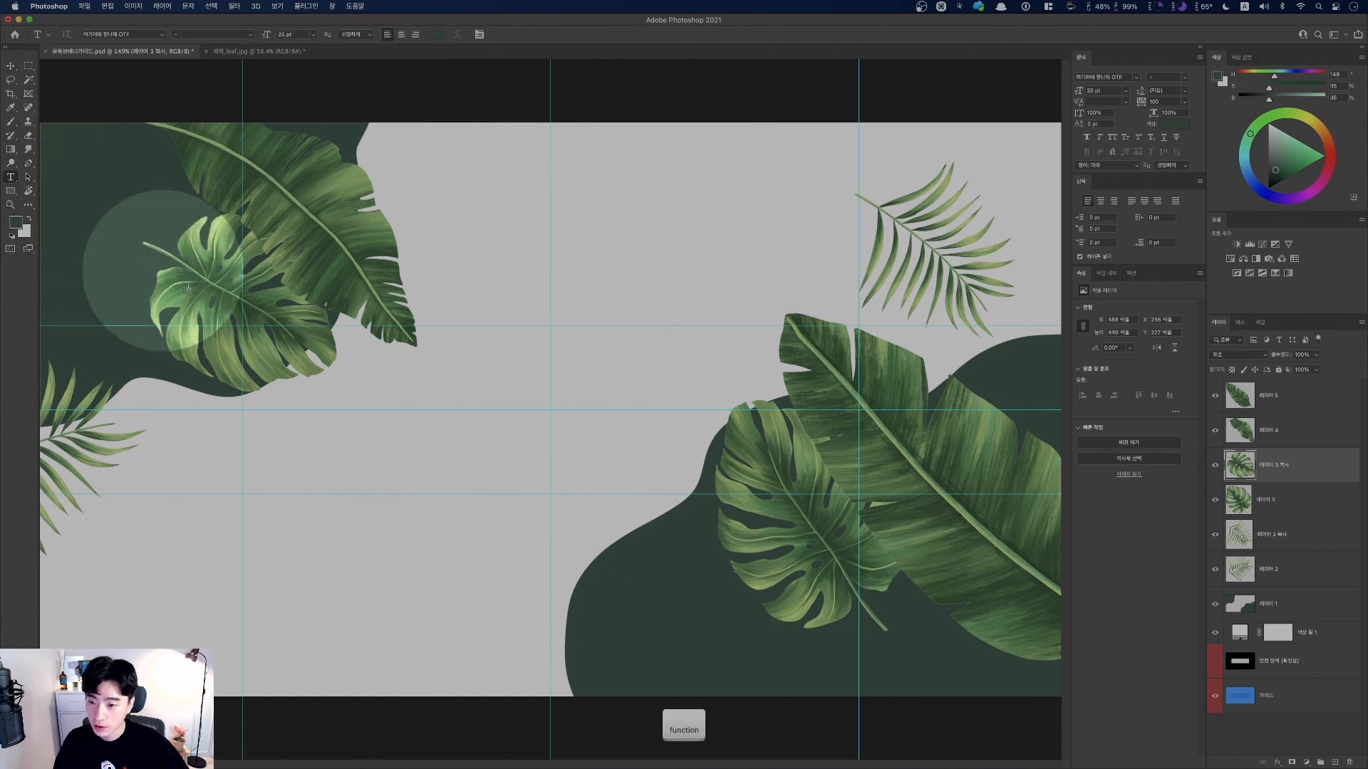
key("F1")
left_click(421, 396)
type("g")
key("BackSpace")
type("Hi Guys")
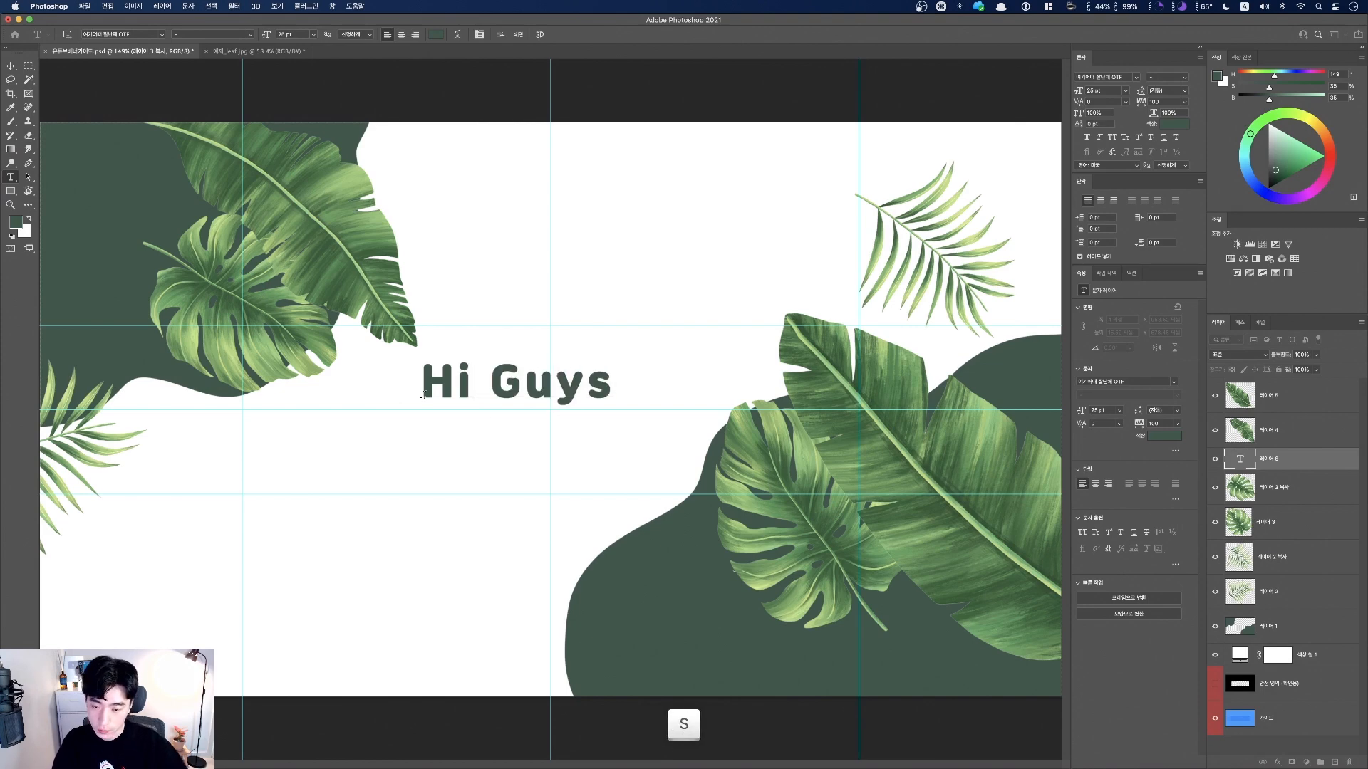
key("super+Return")
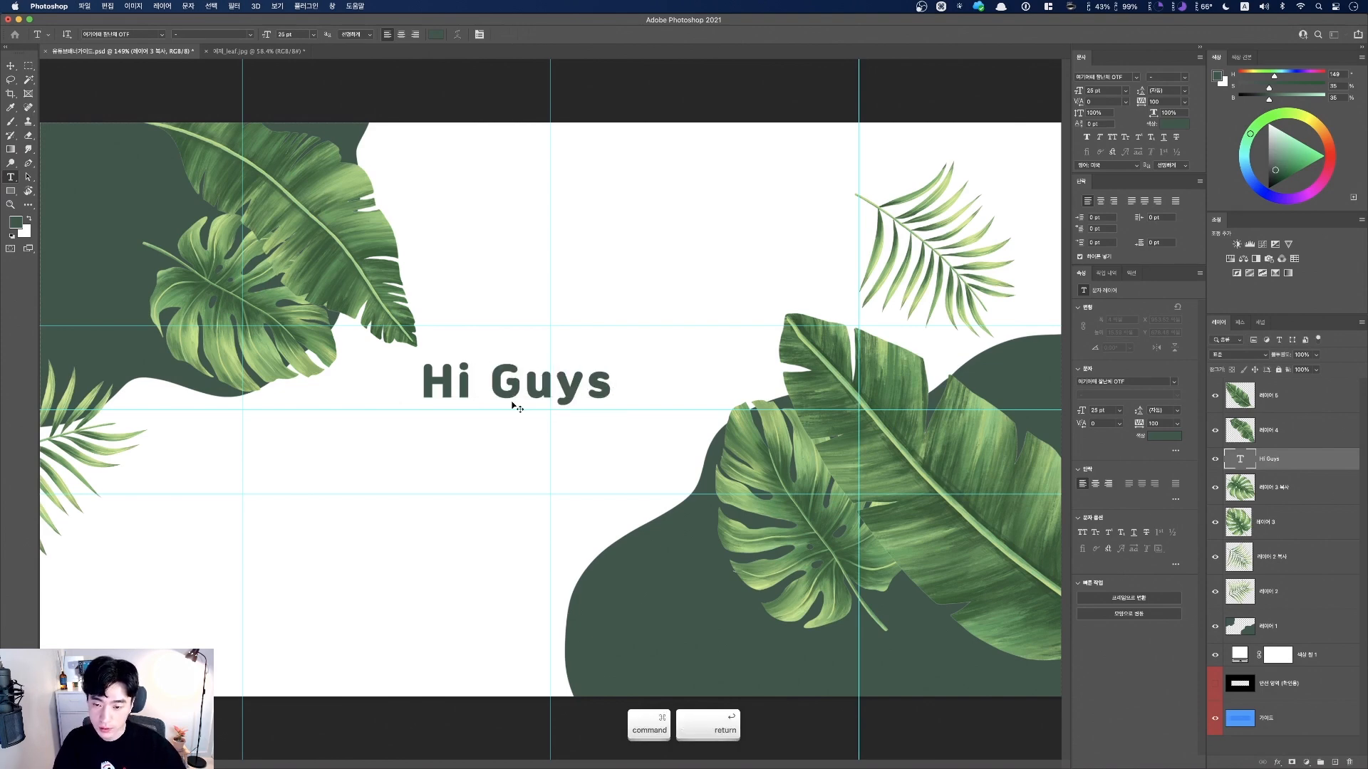
- Move the "Hi Guys" text slightly down toward the horizontal centre guide
key("fn")
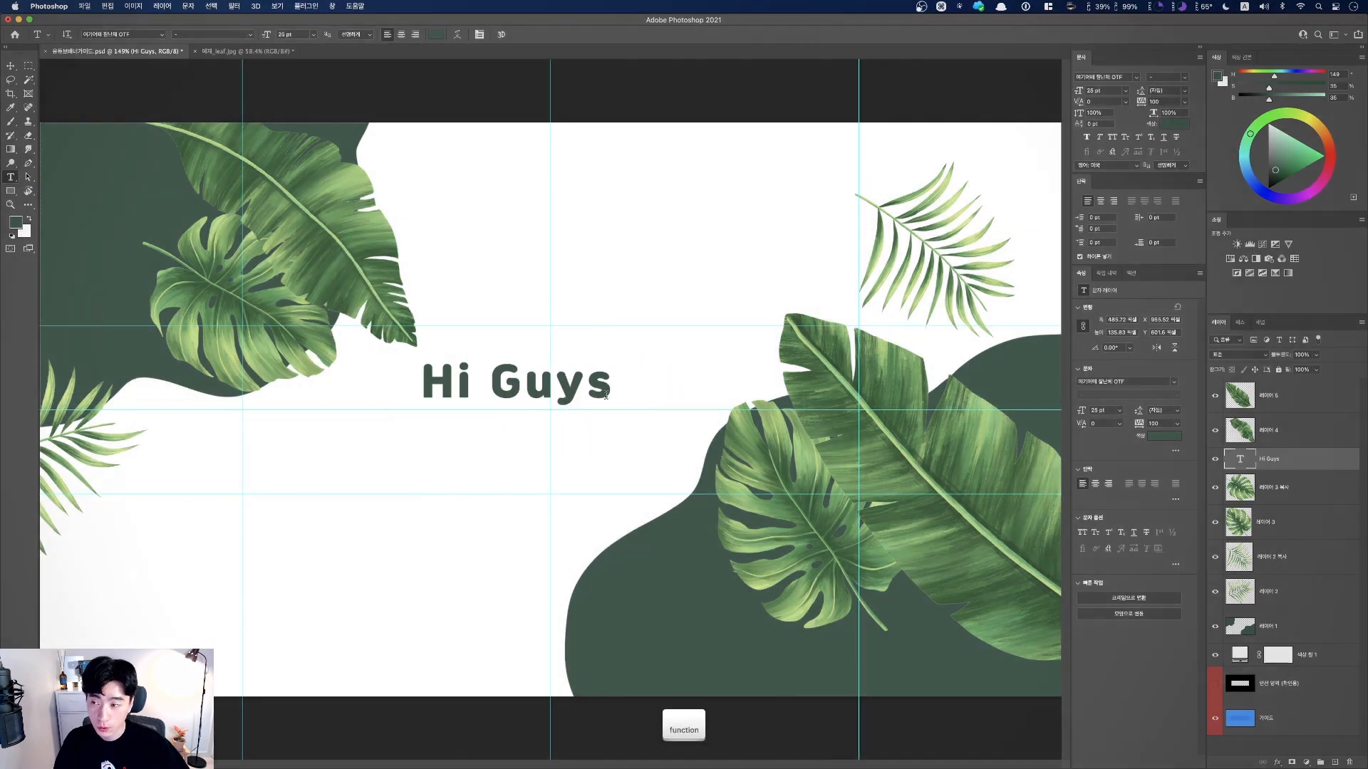
key("fn")
left_click(11, 65)
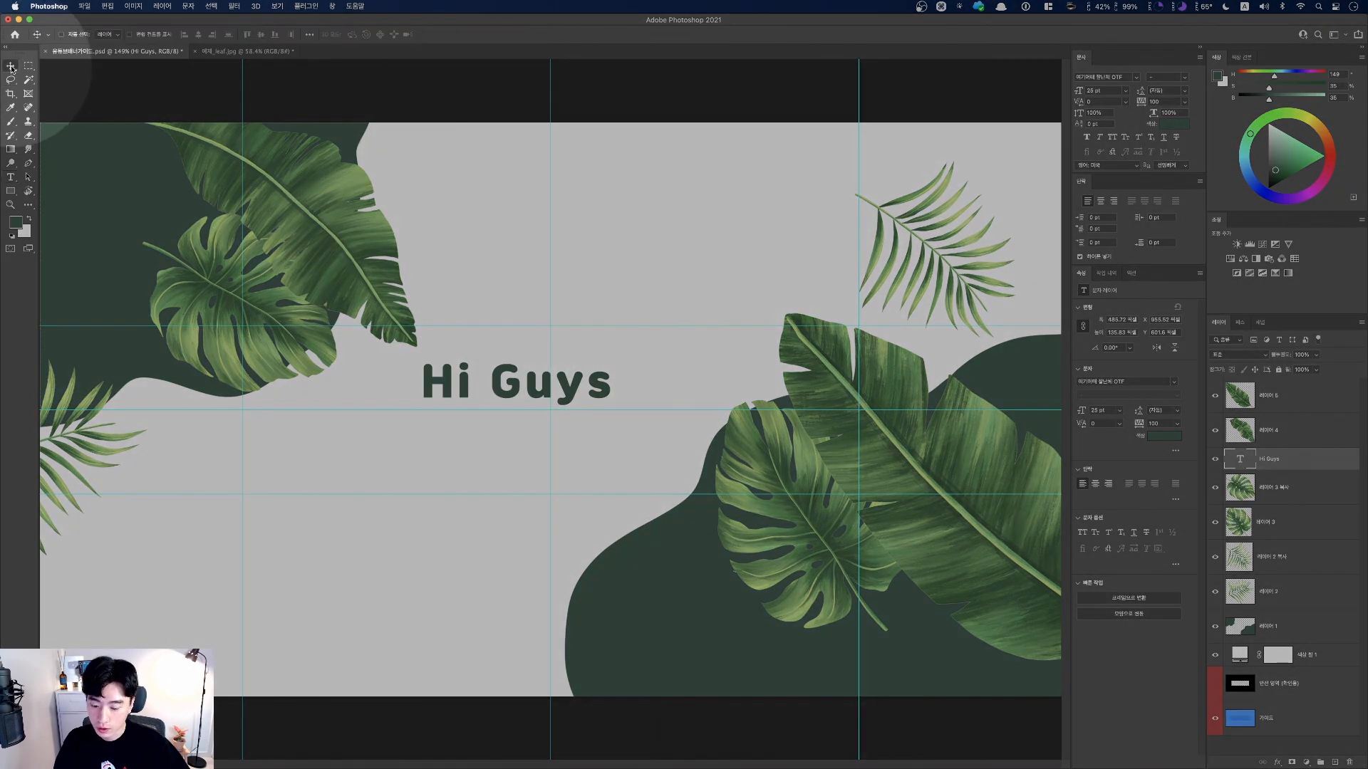
left_click_drag(464, 384, 466, 393)
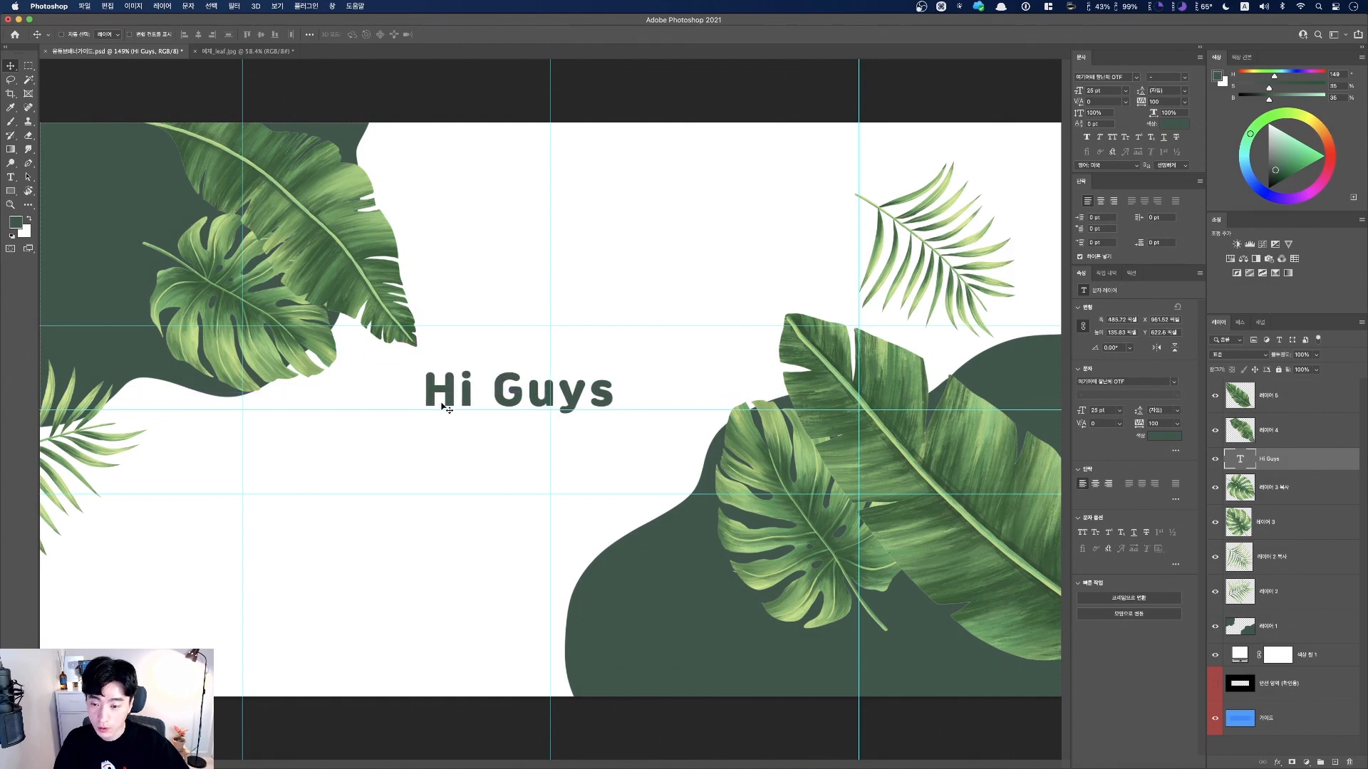
key("fn")
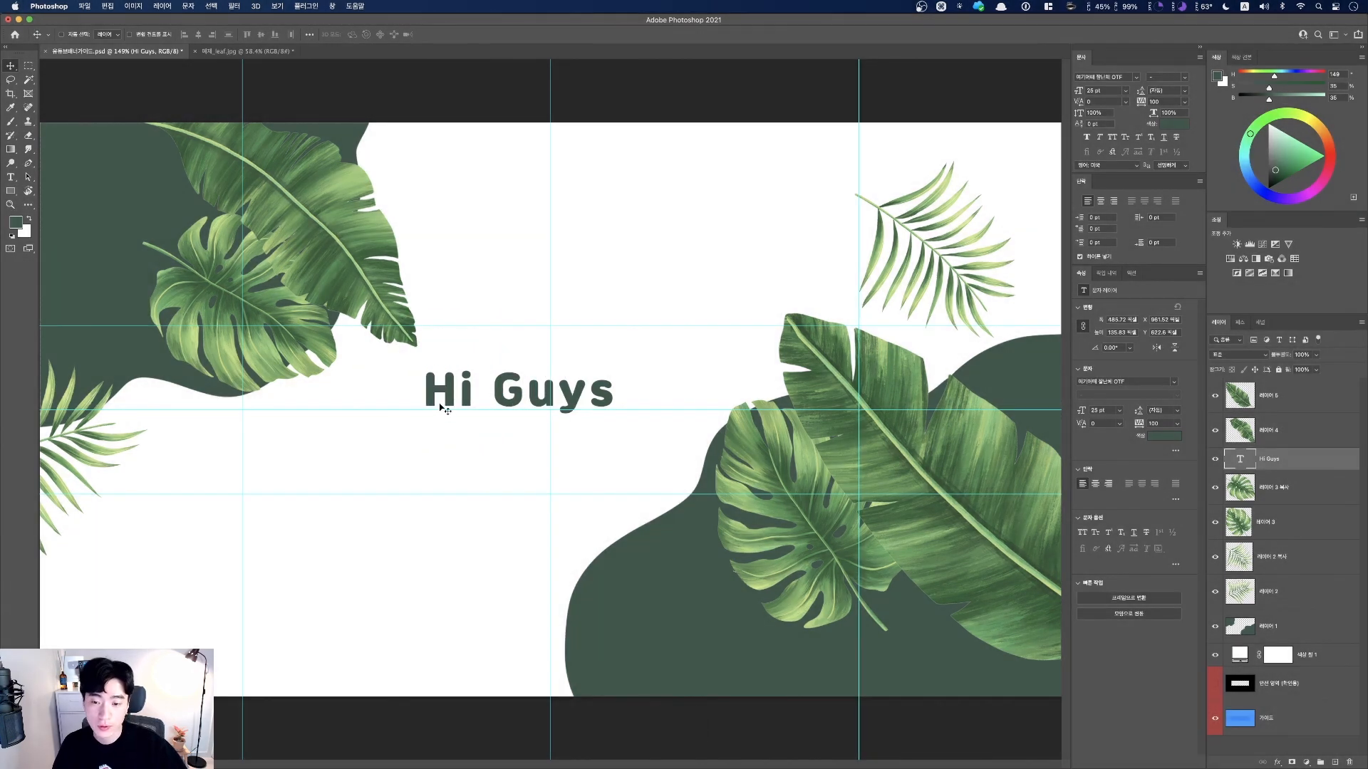
- Switch to Finder, preview the file 완성_우디티비.psd and open it in Photoshop
key("ctrl+Right")
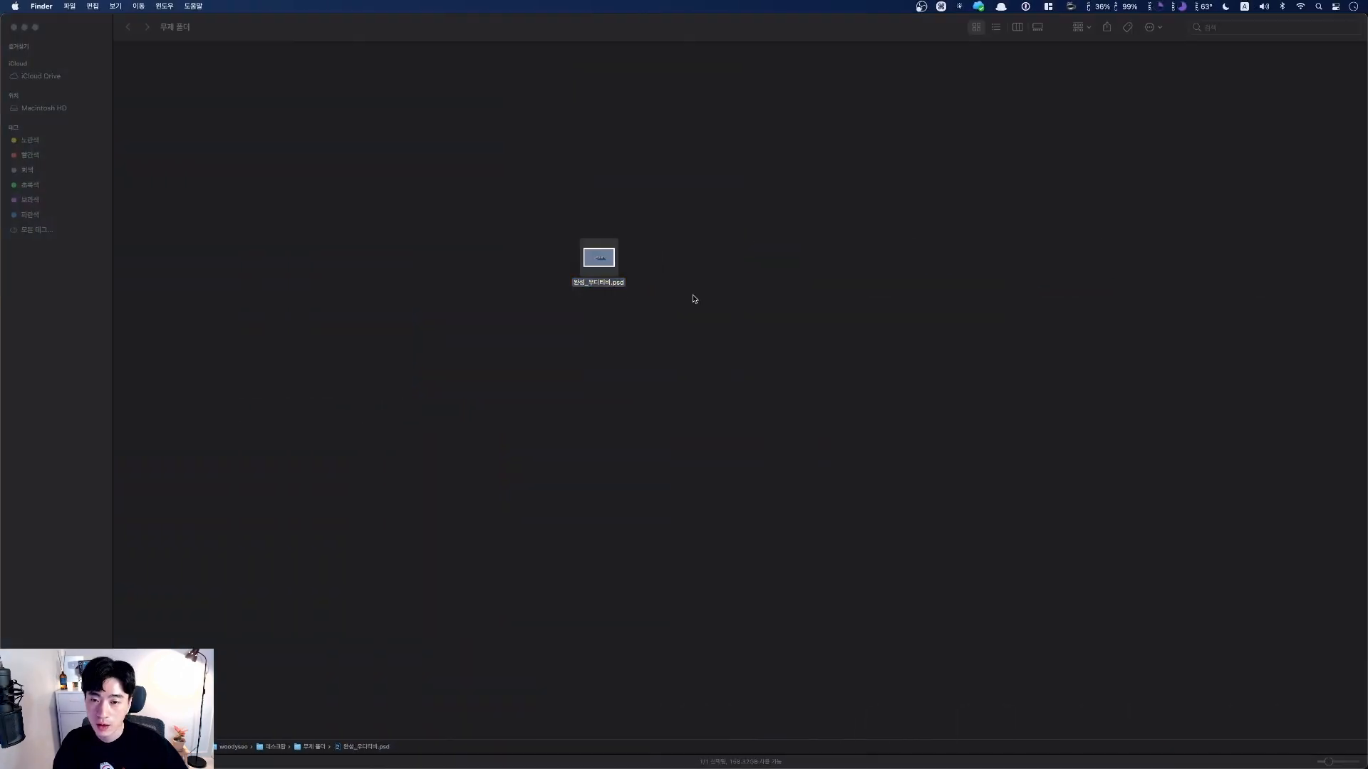
key("space")
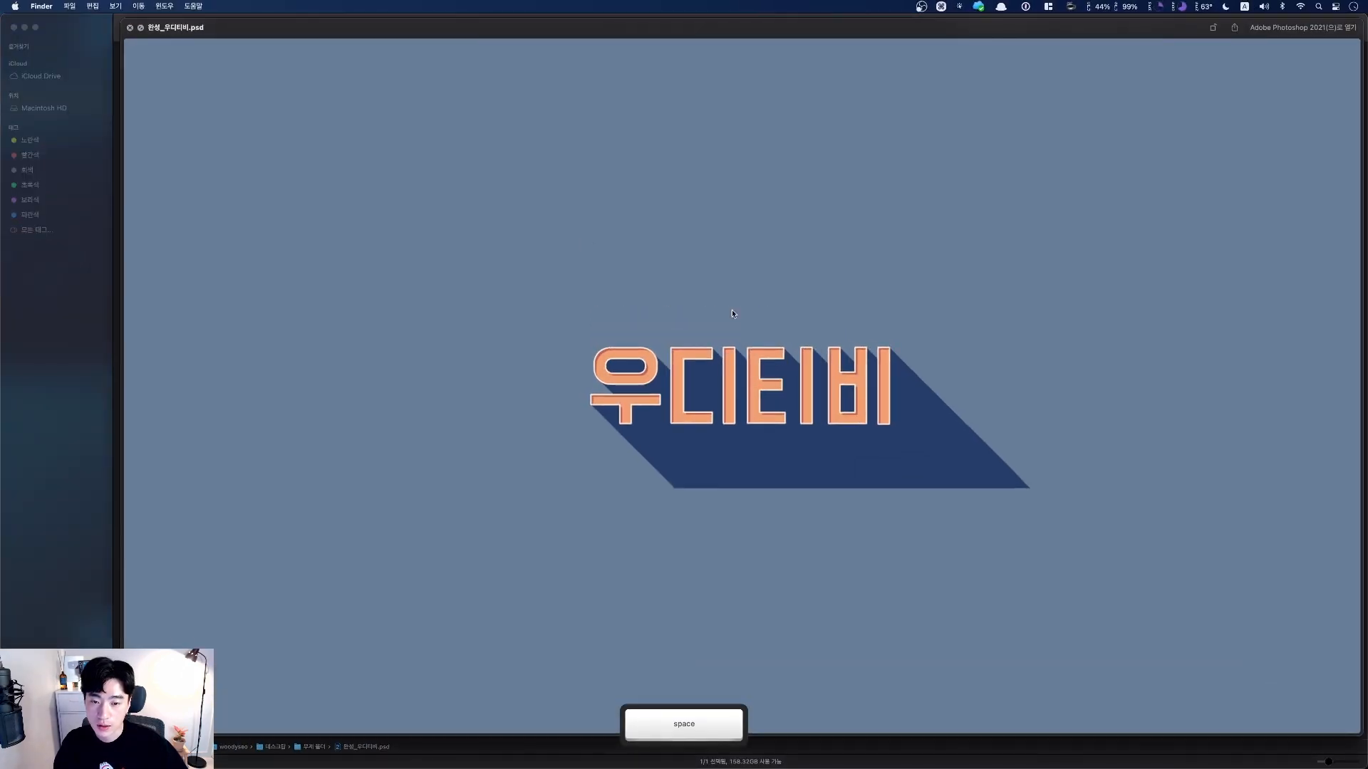
key("space")
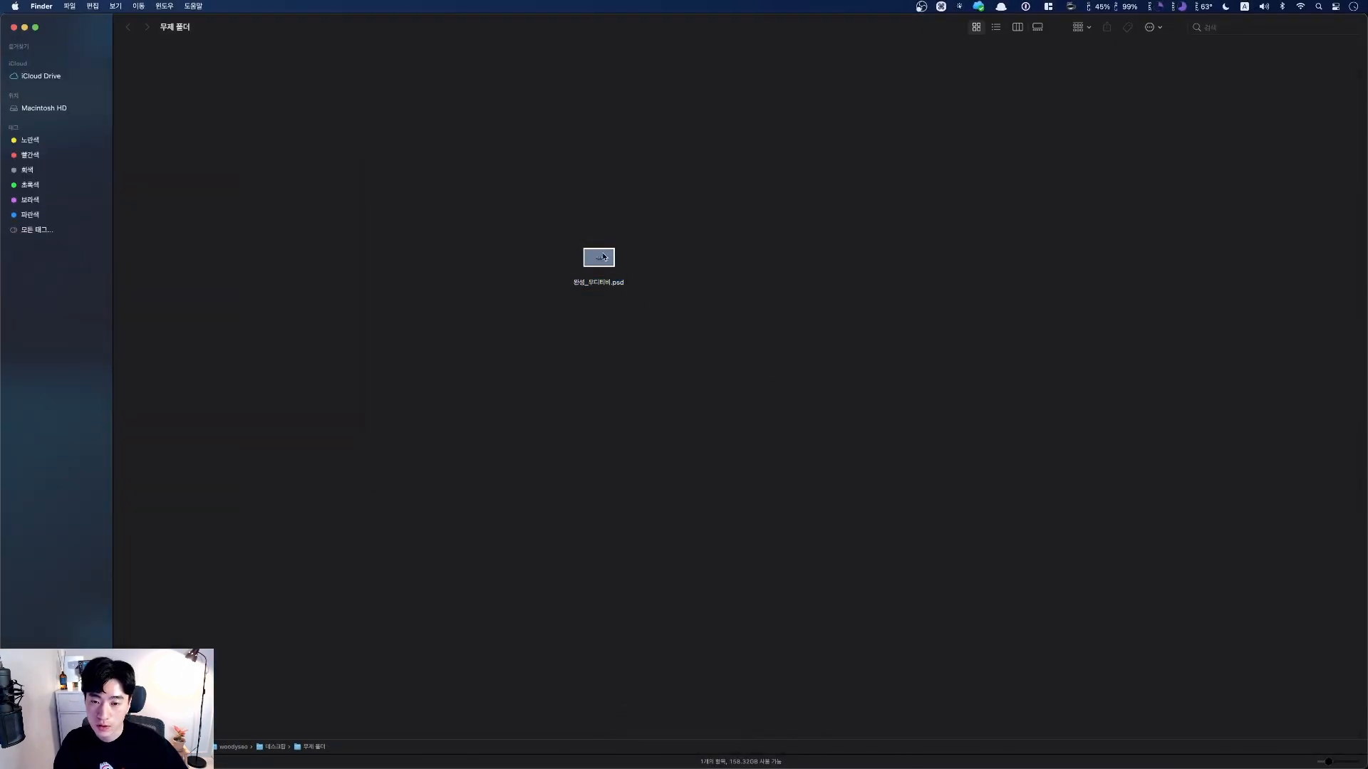
key("ctrl+Left")
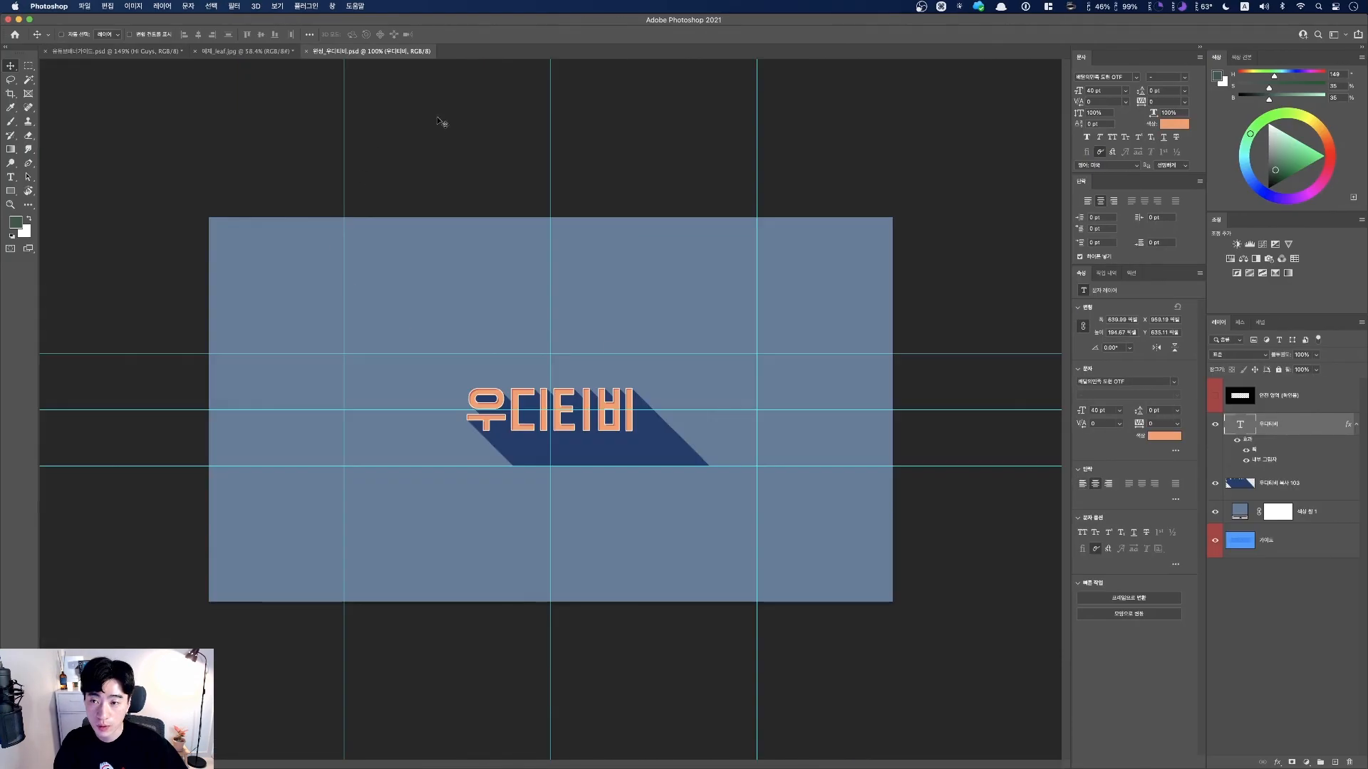
- Examine the 우디티비 text up close by toggling its stroke and inner shadow effects off and on
key("super+plus")
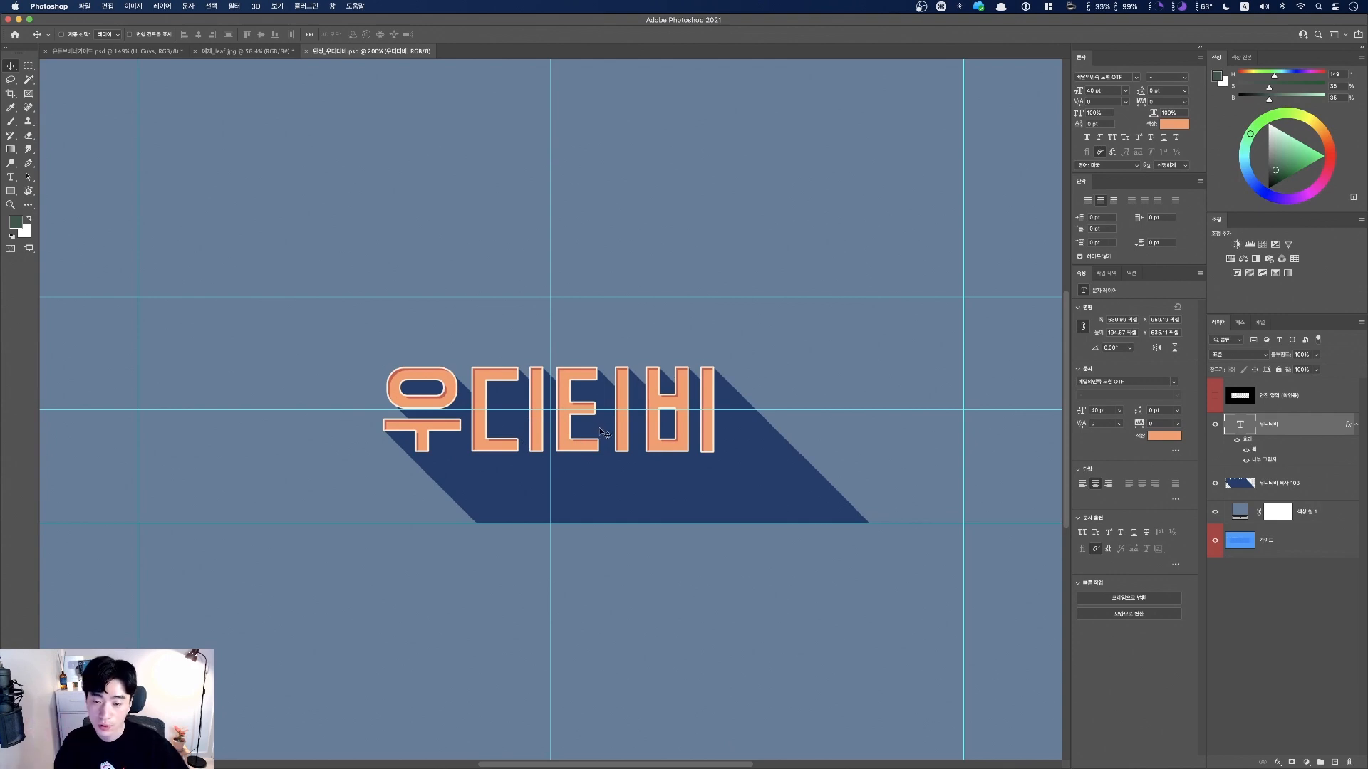
key("super")
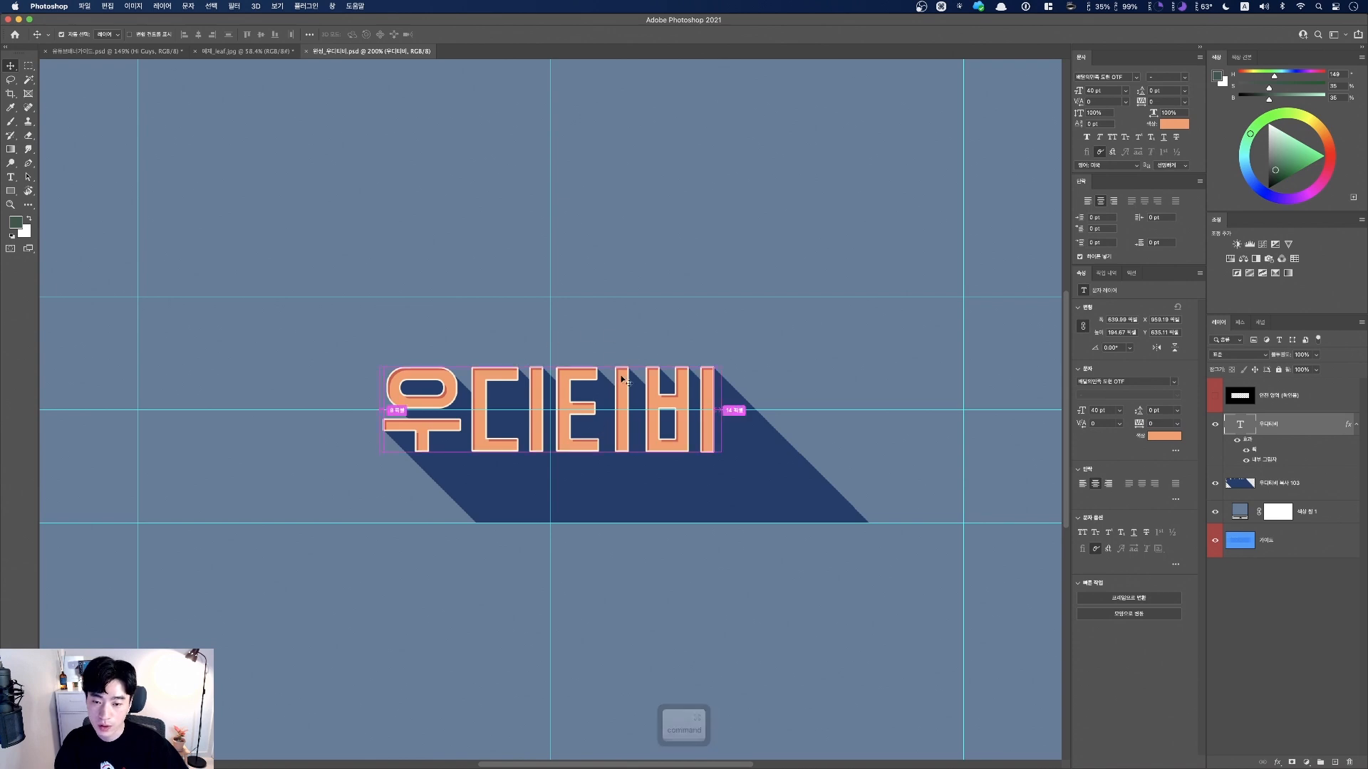
key("ctrl")
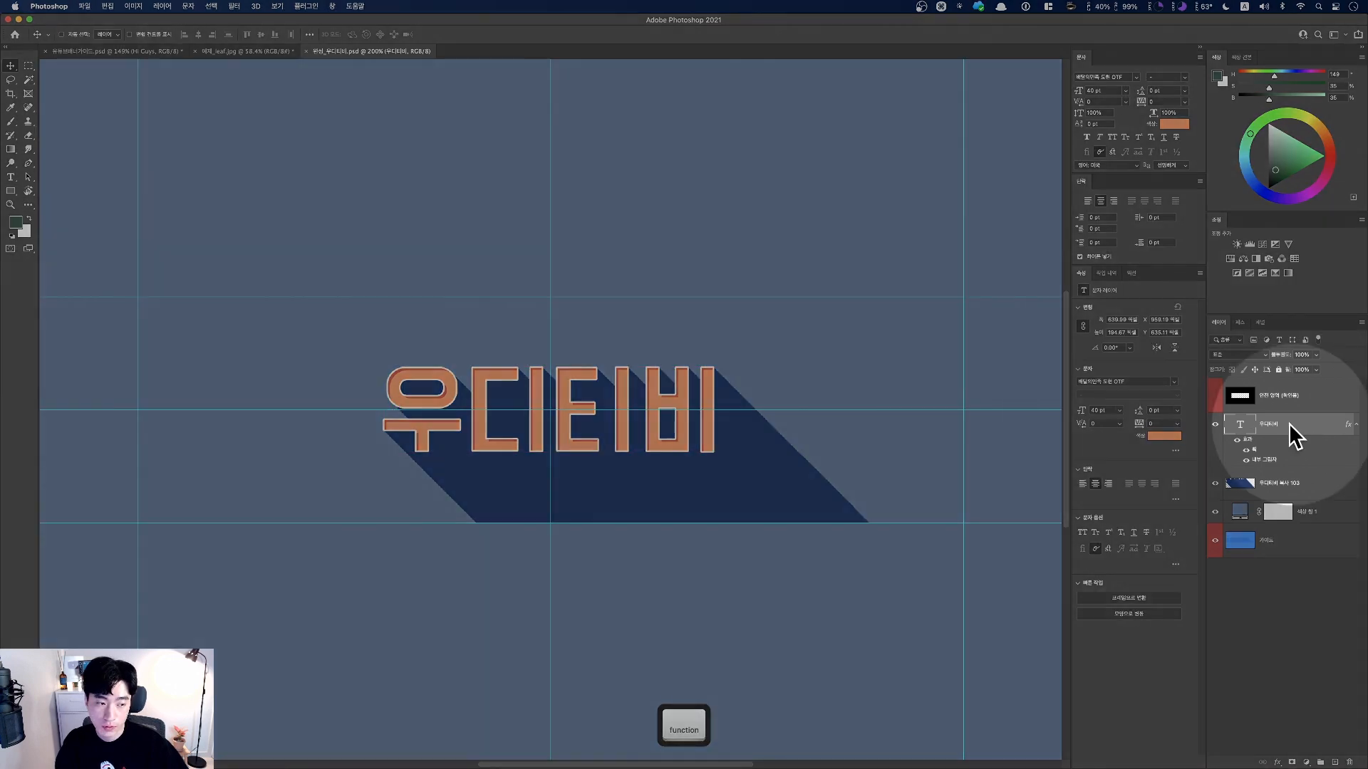
left_click(1247, 451)
left_click(1247, 450)
left_click(1247, 462)
key("ctrl")
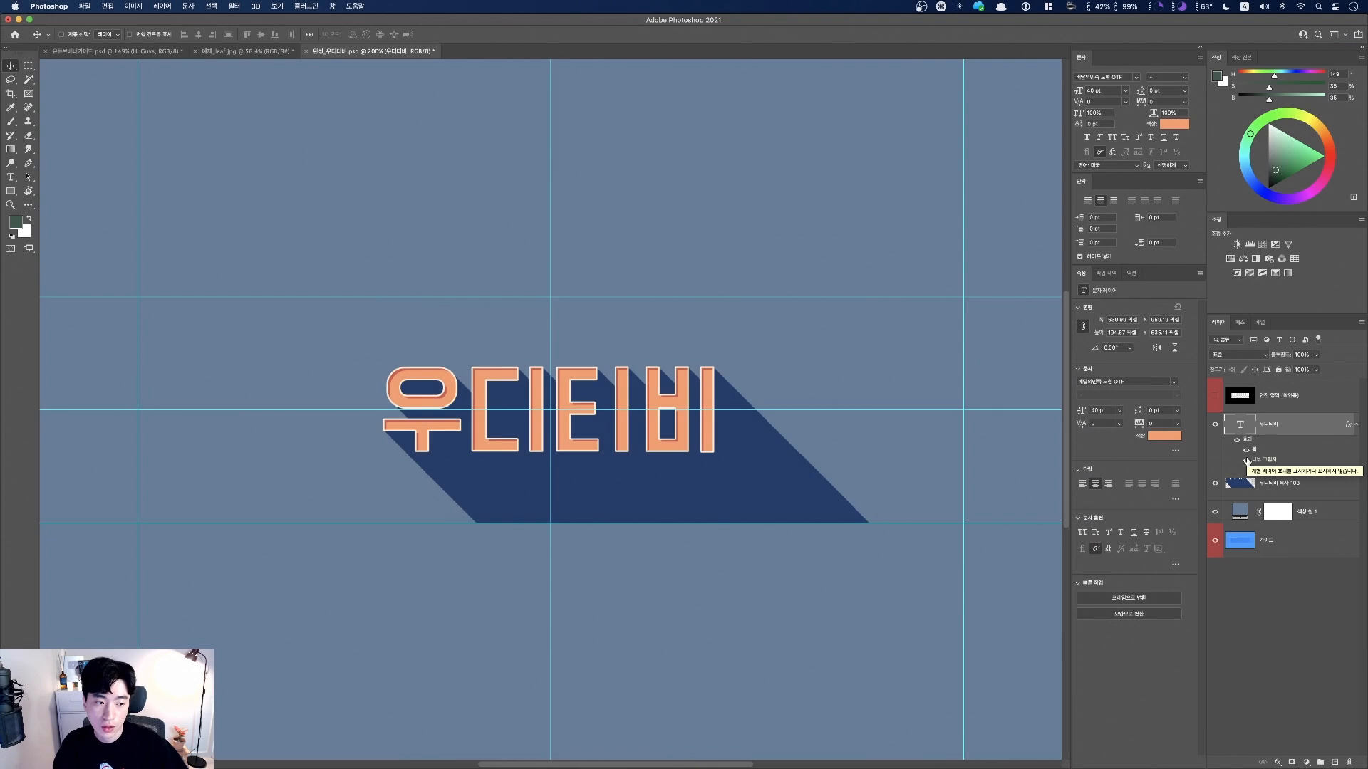
- Copy the layer style of the 우디티비 text layer
key("fn")
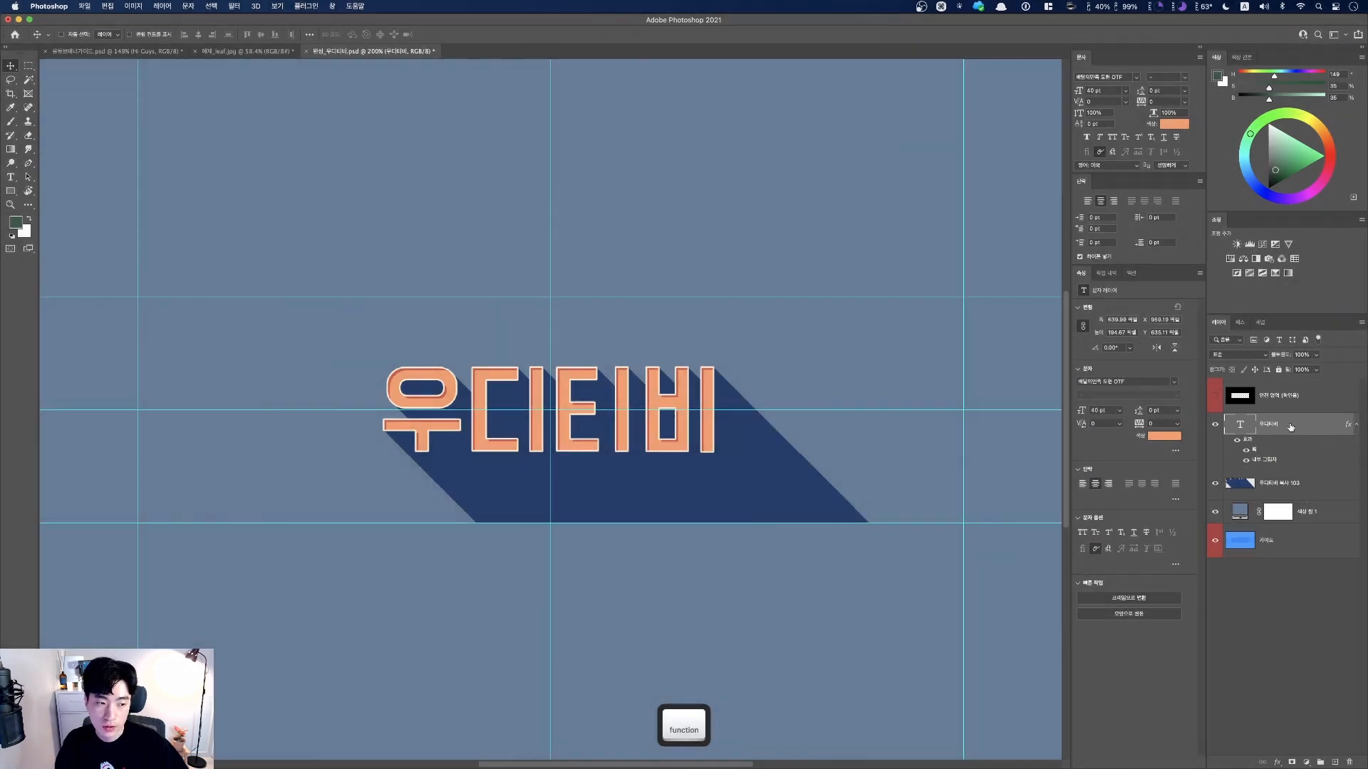
right_click(1290, 427)
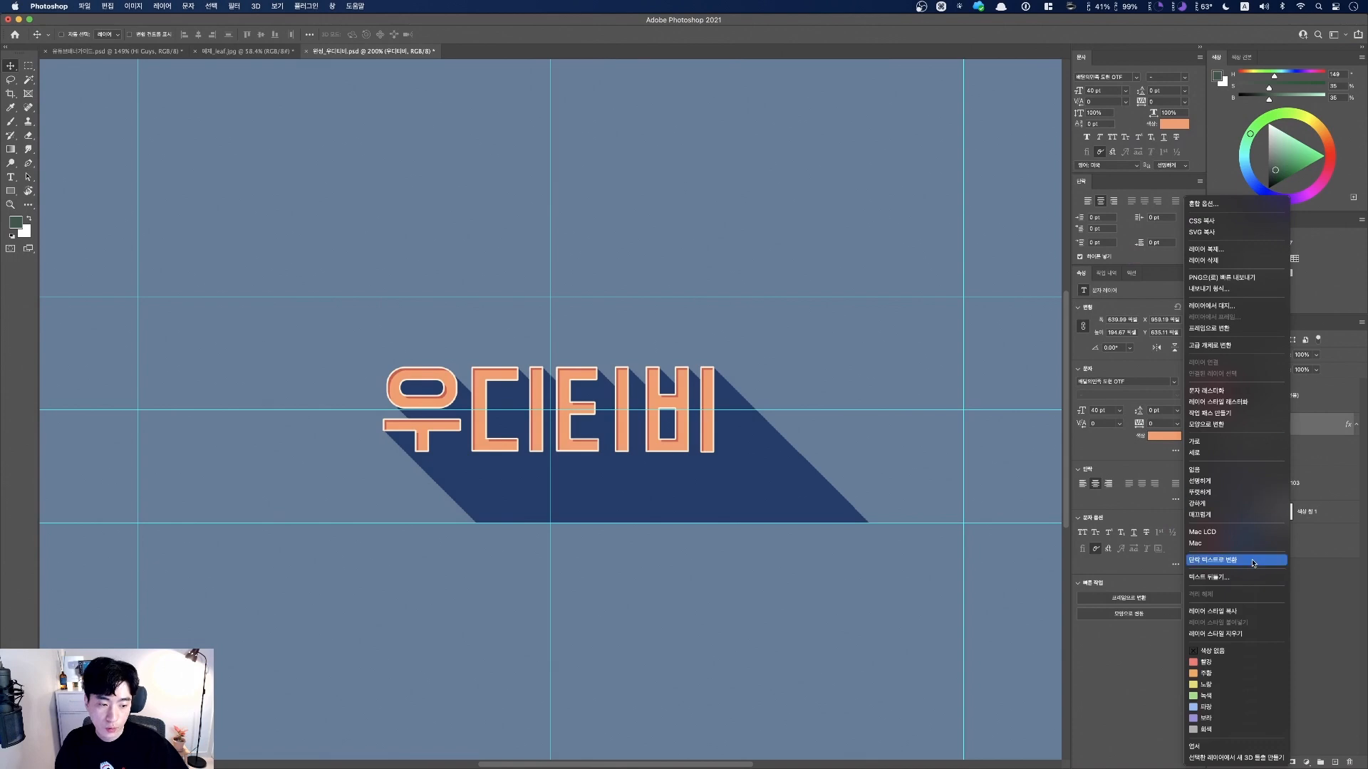
key("fn")
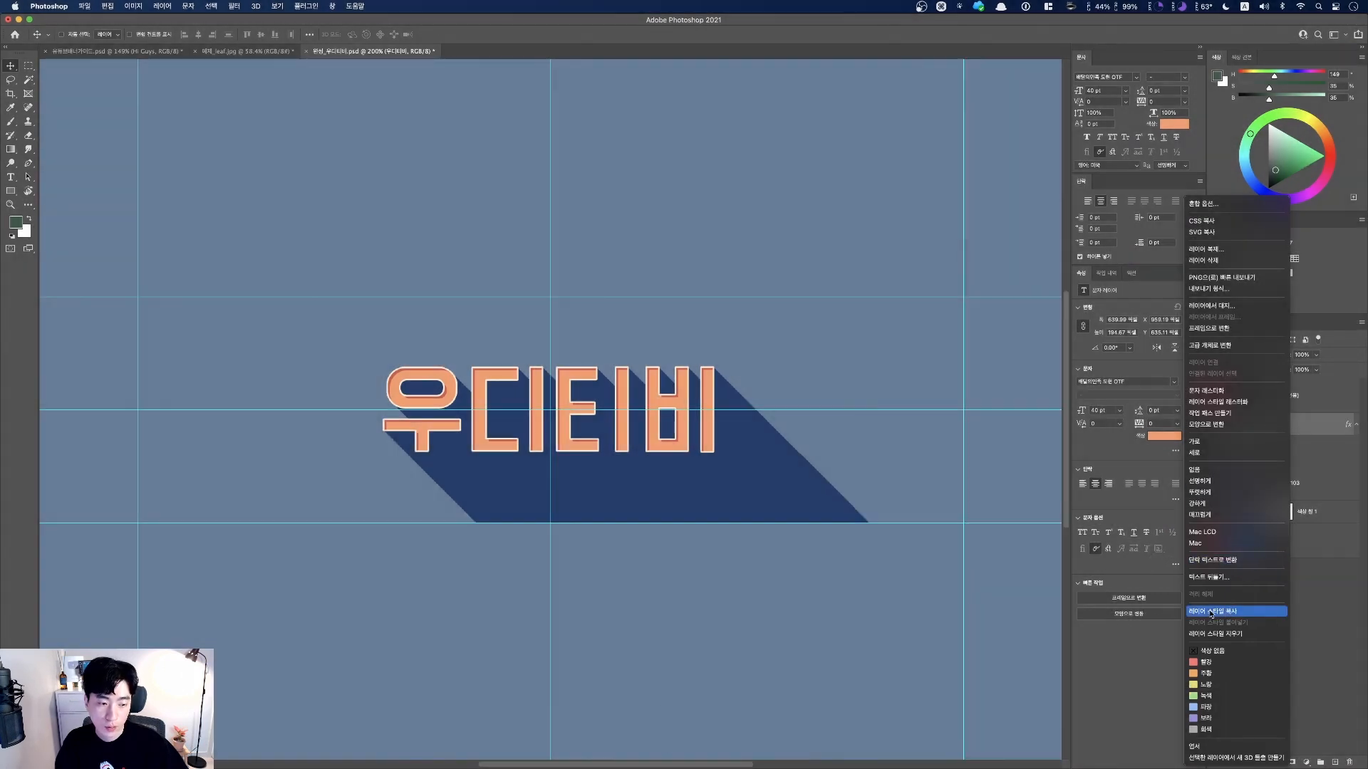
left_click(1211, 613)
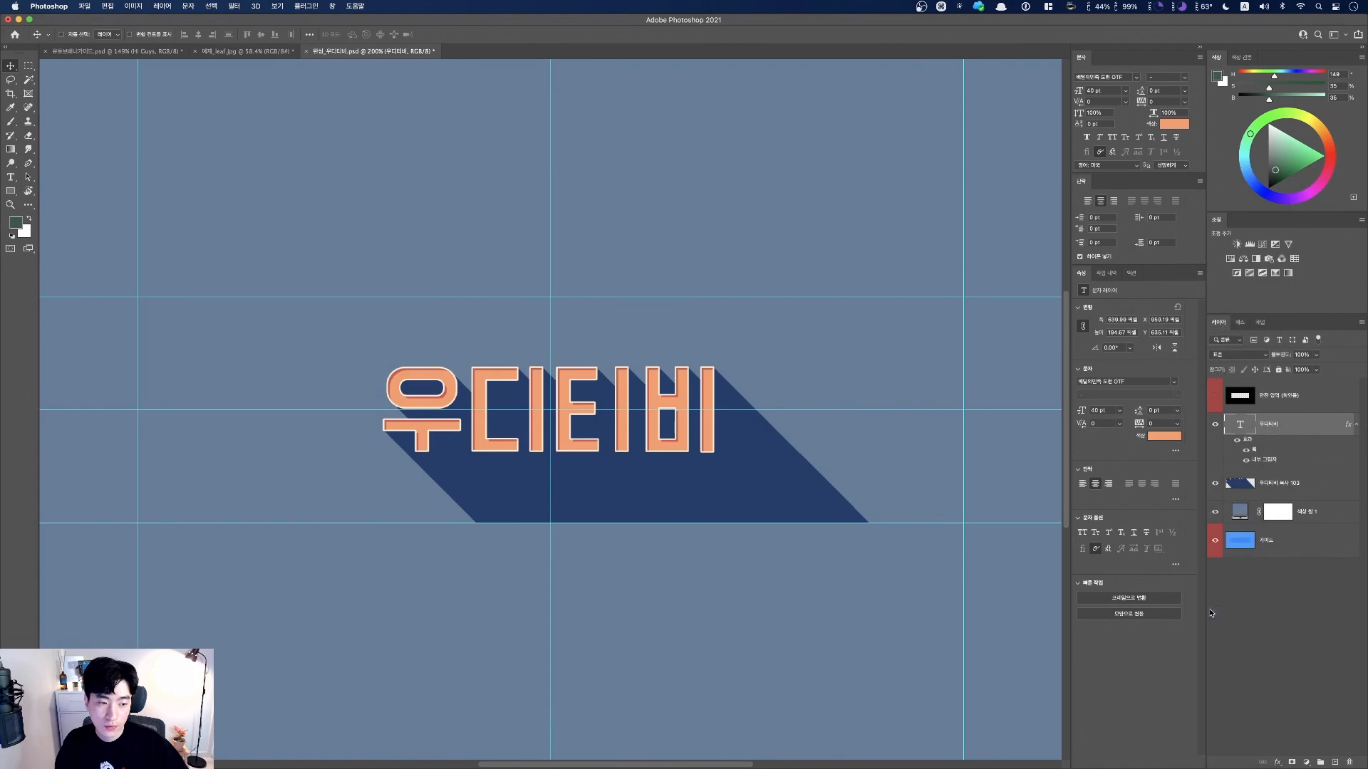
- Return to the leaf banner document and paste the copied layer style onto the "Hi Guys" text layer
left_click(114, 51)
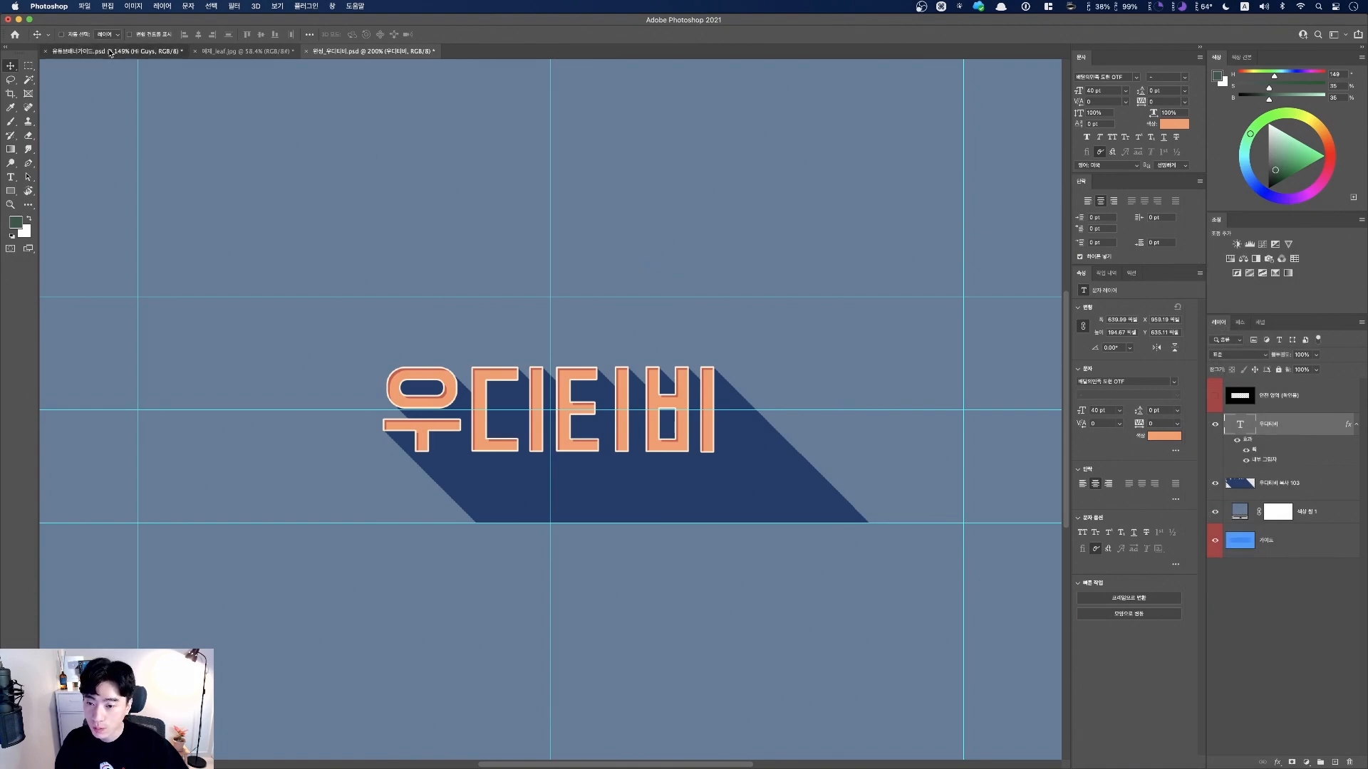
key("ctrl")
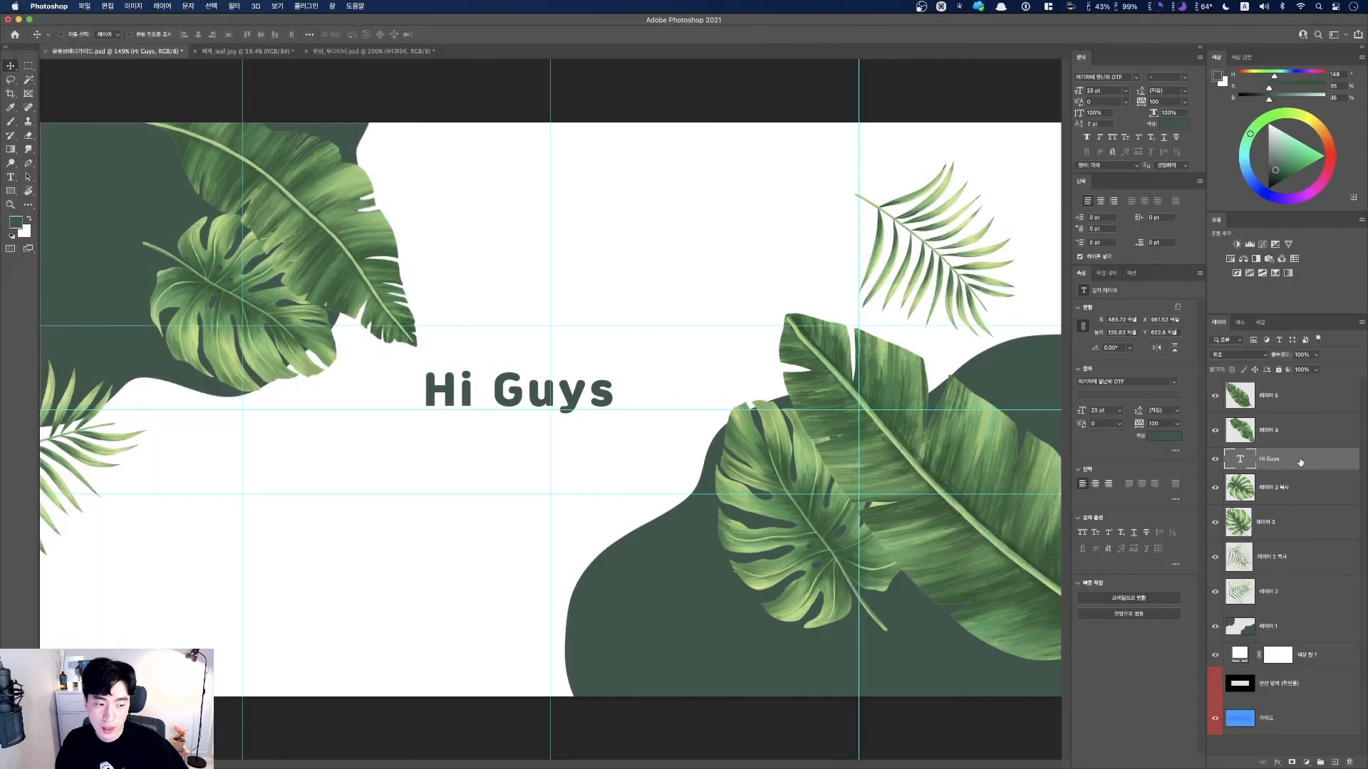
right_click(1275, 461)
key("fn")
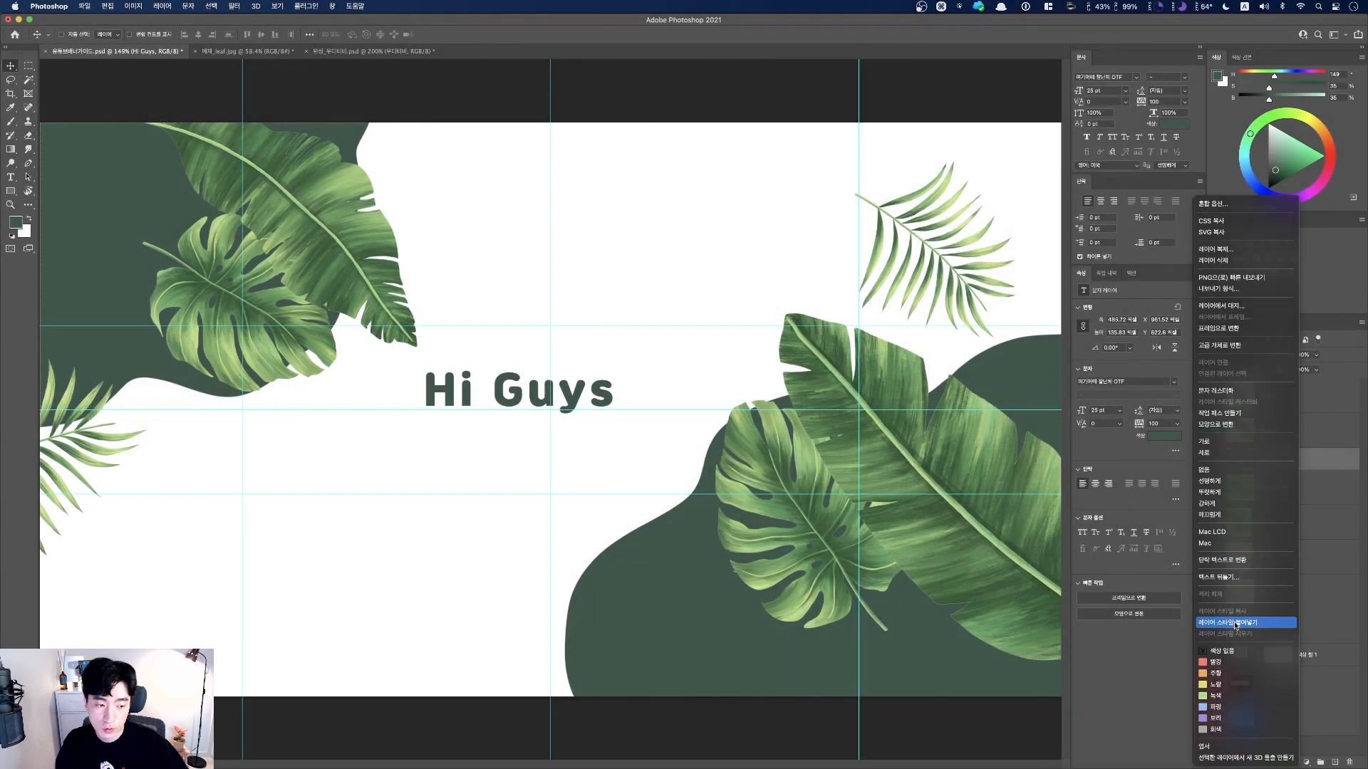
left_click(1228, 623)
key("fn")
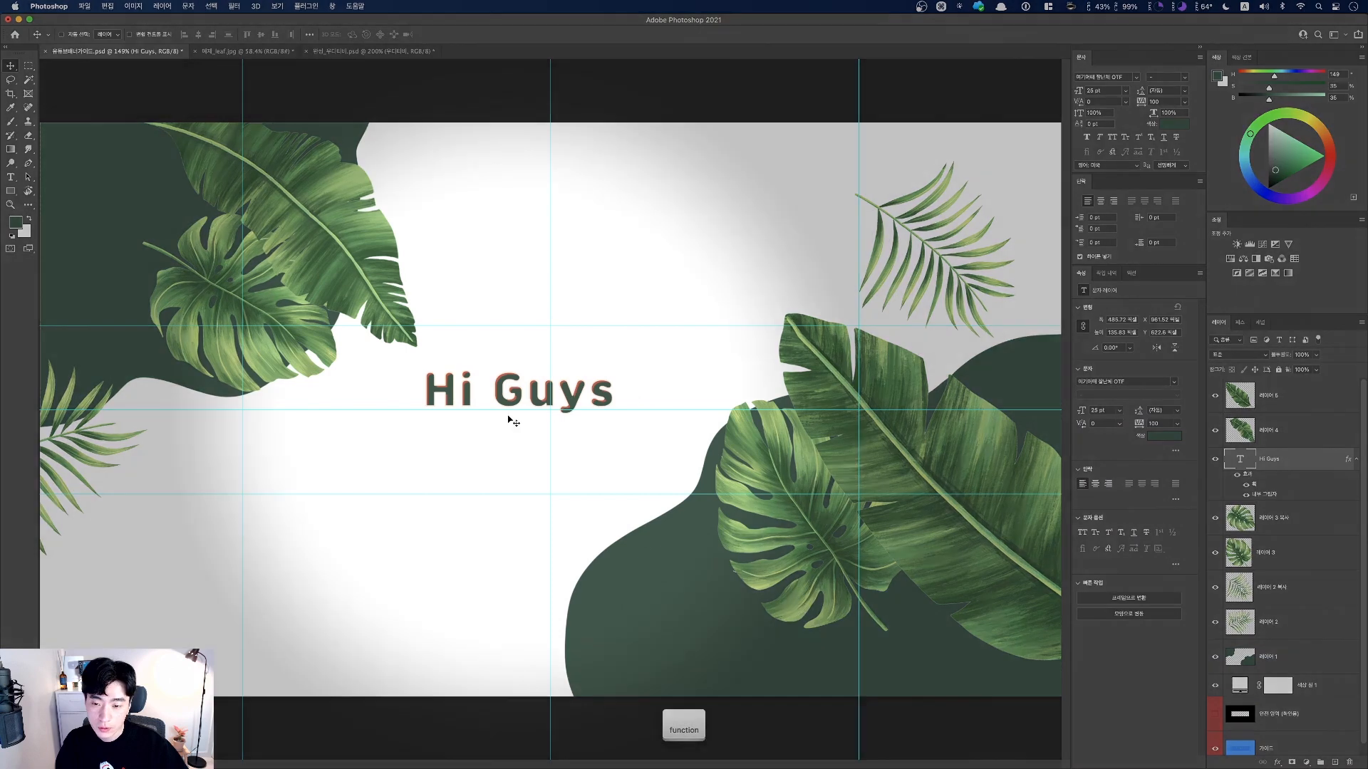
key("fn")
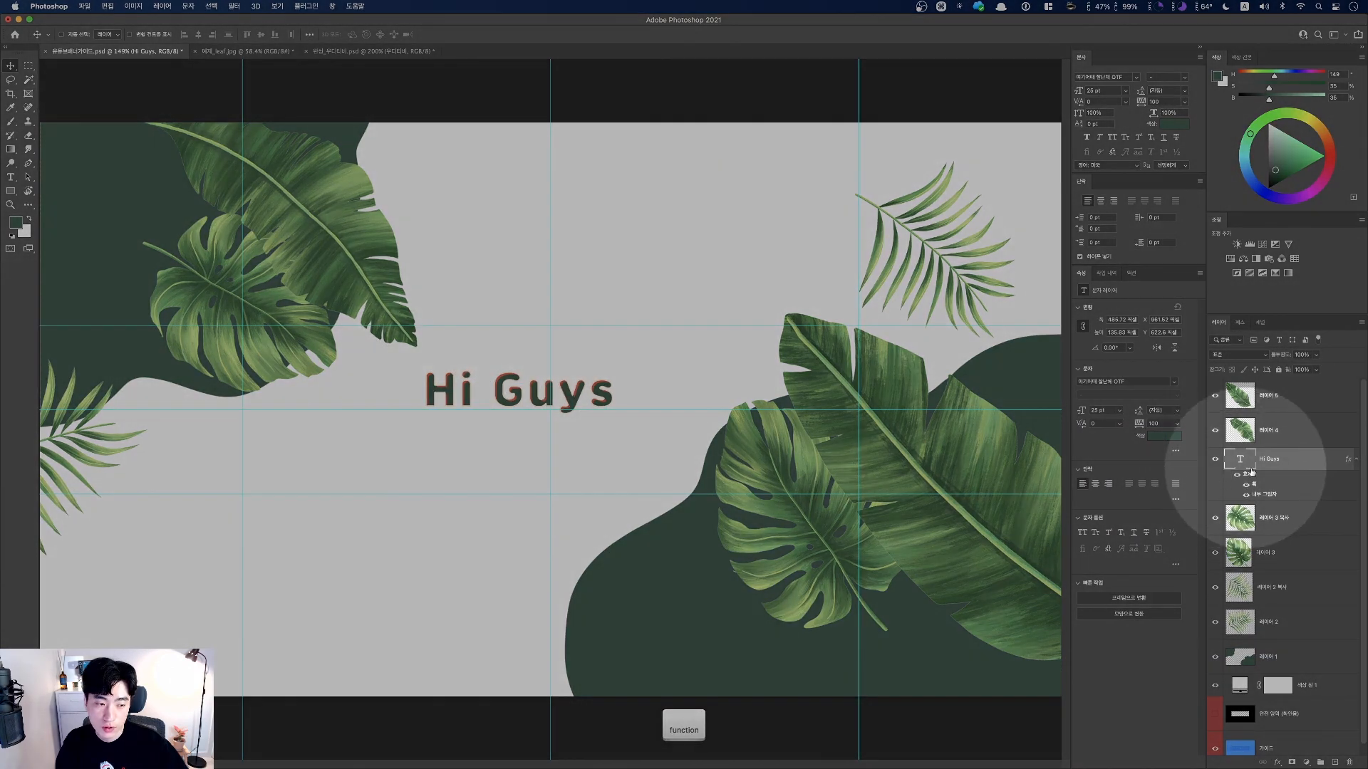
key("fn")
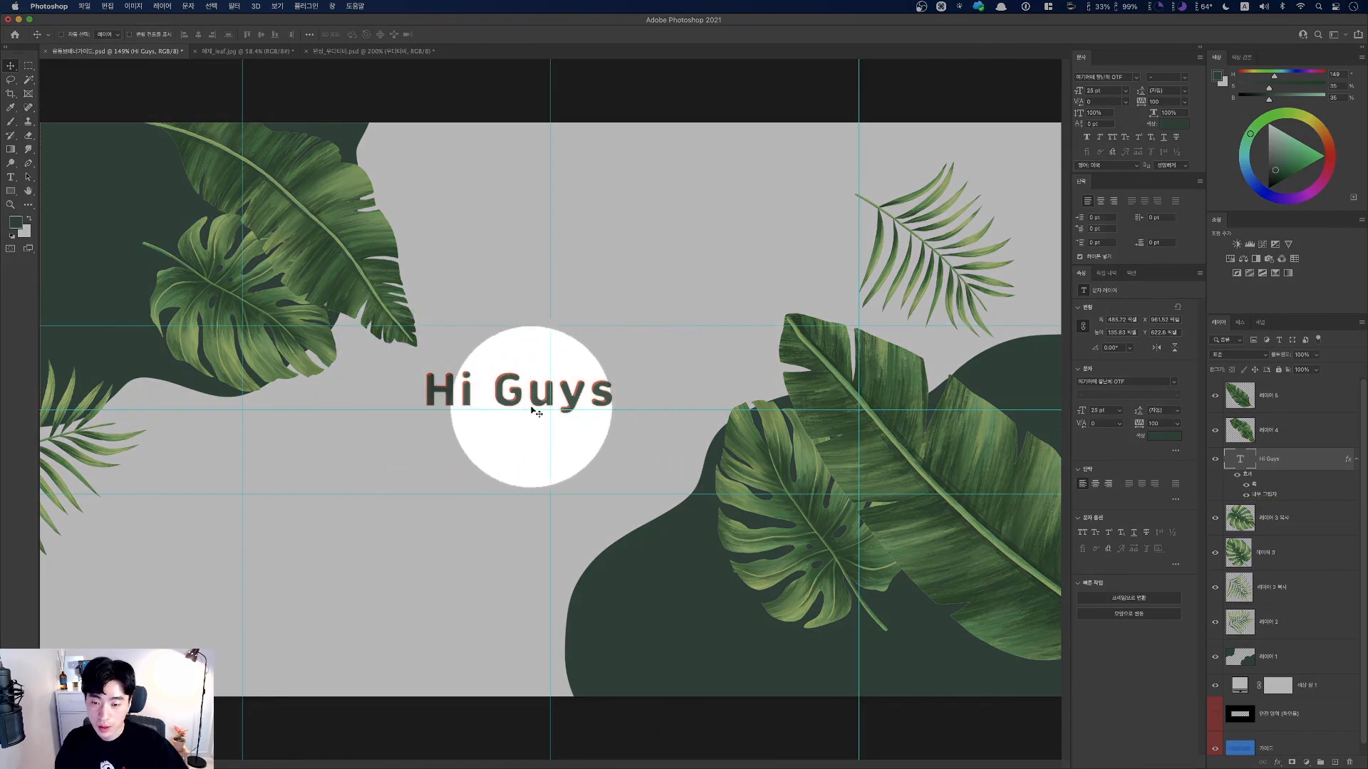
key("fn")
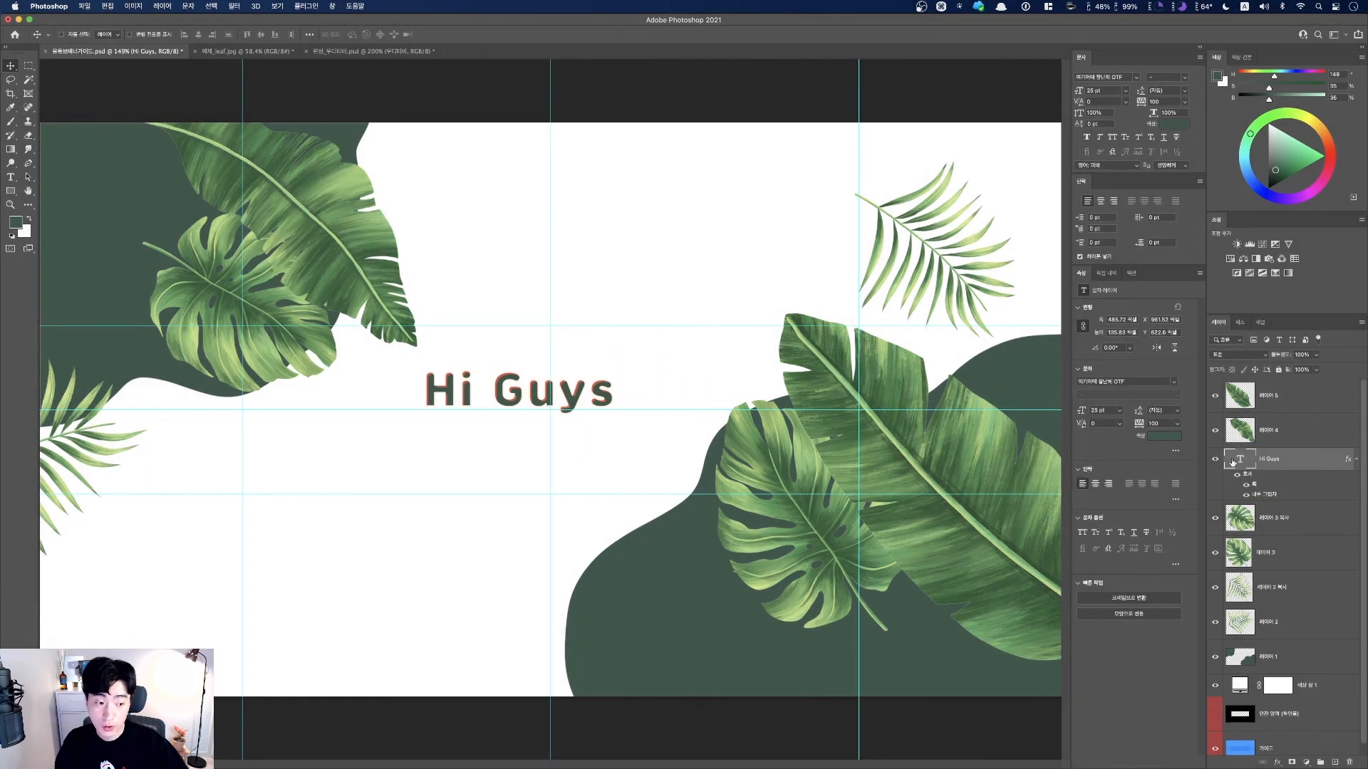
key("fn")
- Change the stroke color of the "Hi Guys" text layer's style to dark green 395848
double_click(1255, 487)
key("fn")
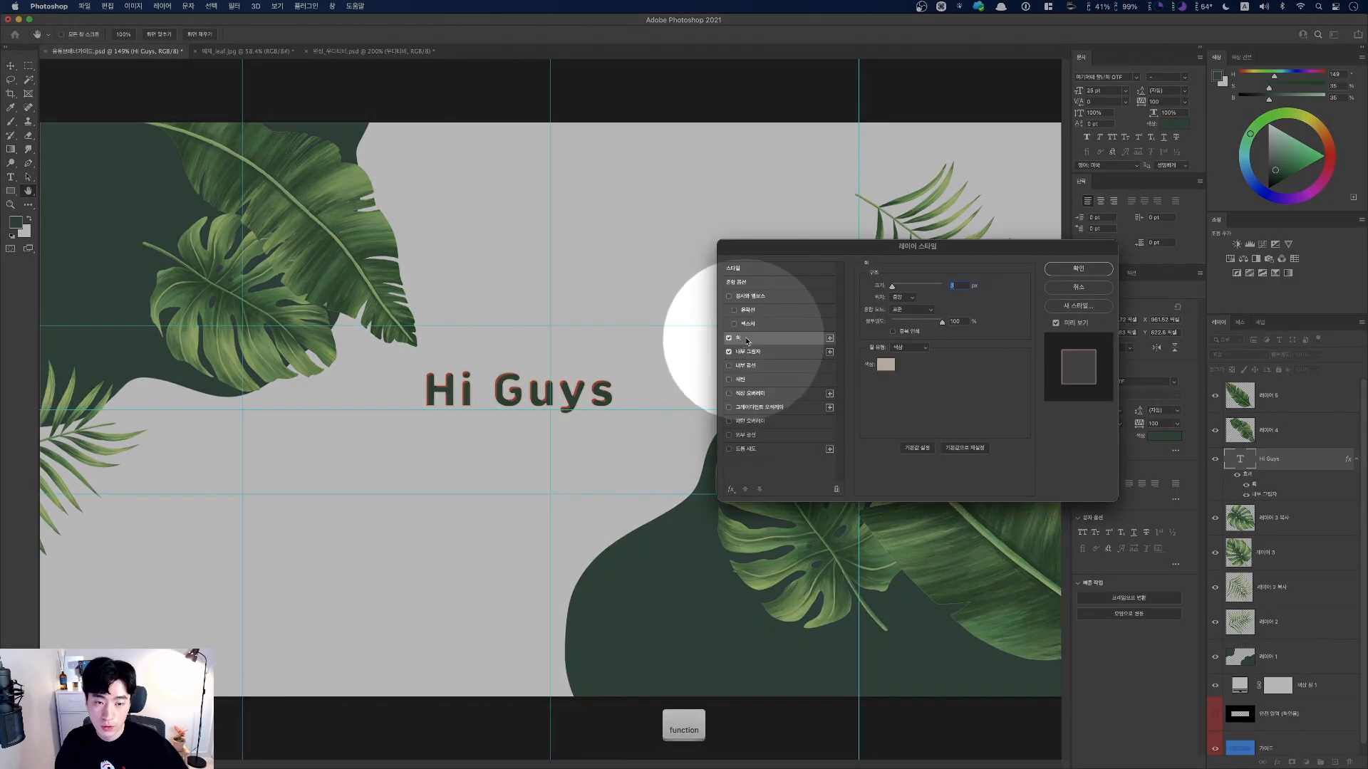
key("fn")
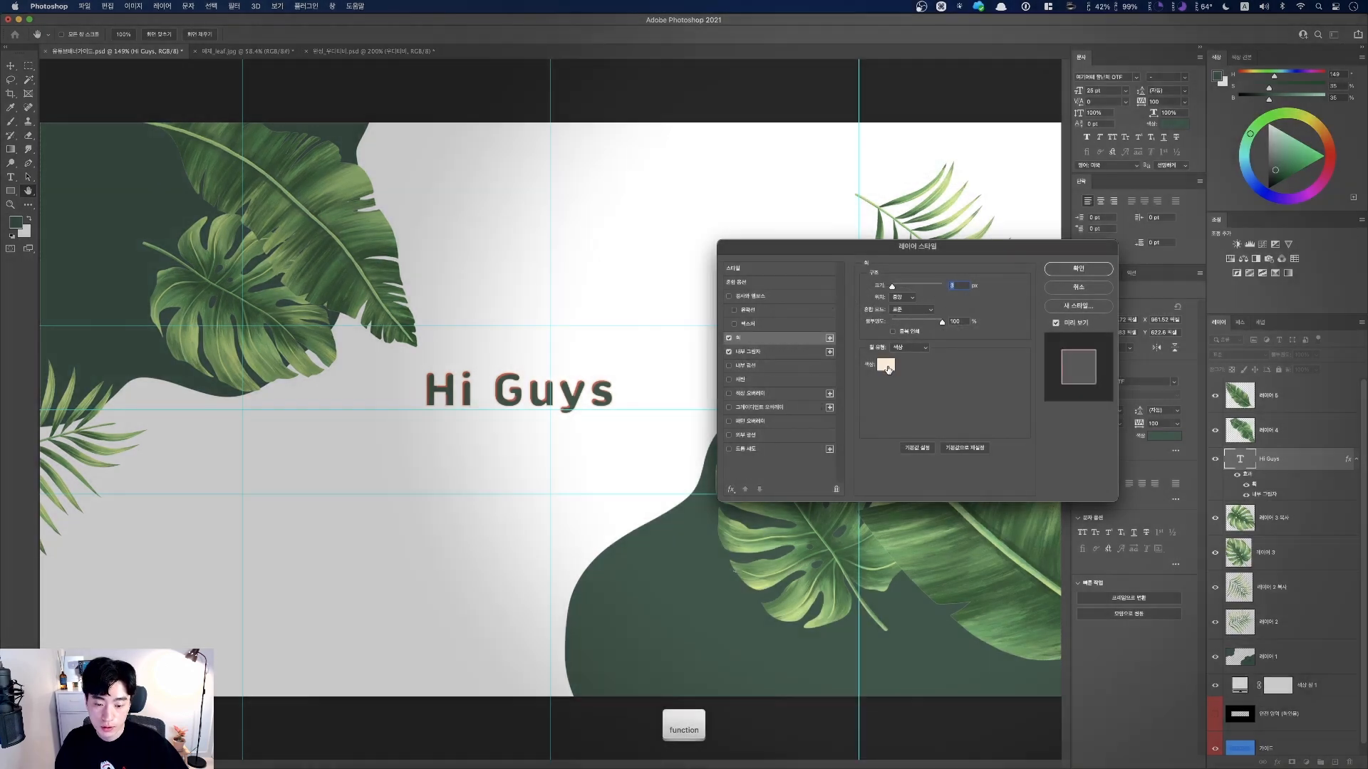
left_click(885, 365)
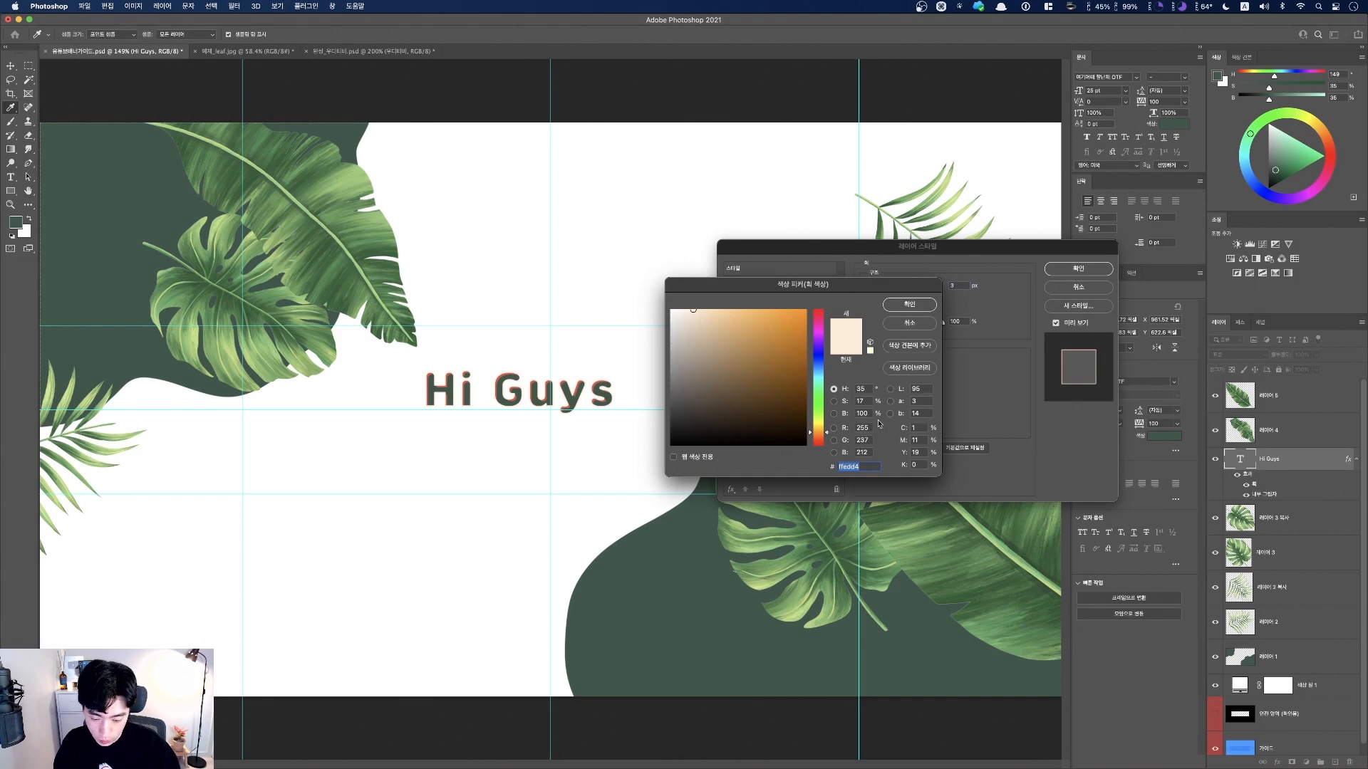
type("395848")
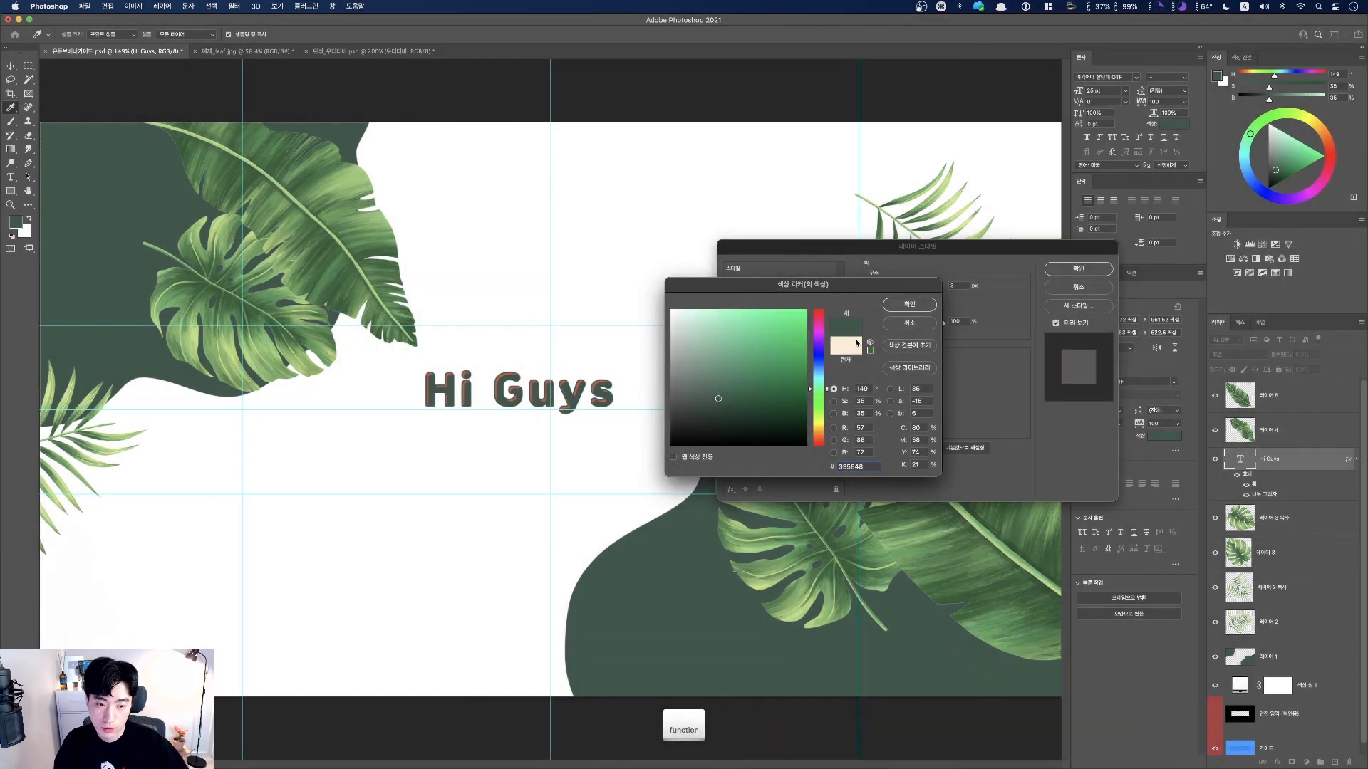
left_click(909, 305)
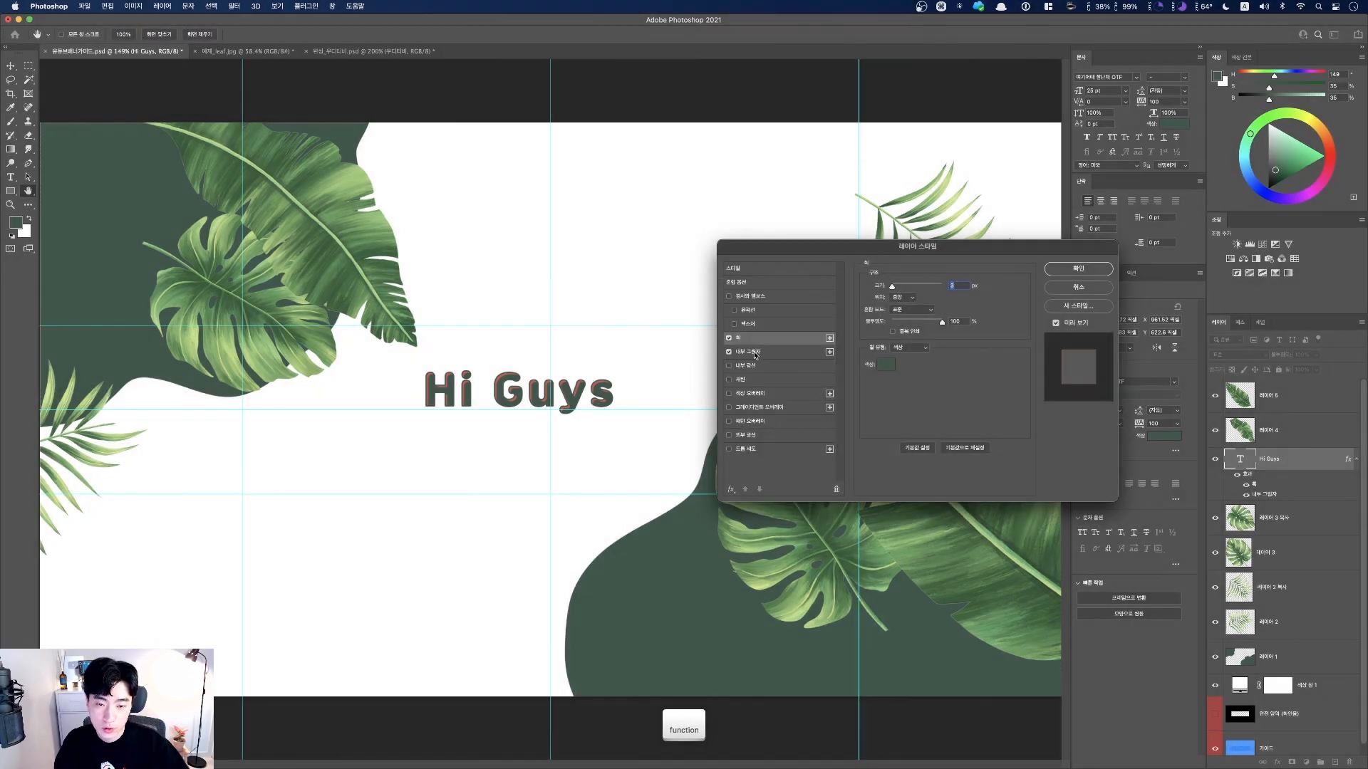
- Change the inner shadow color of "Hi Guys" to white sampled from the banner background and apply the layer style
left_click(755, 354)
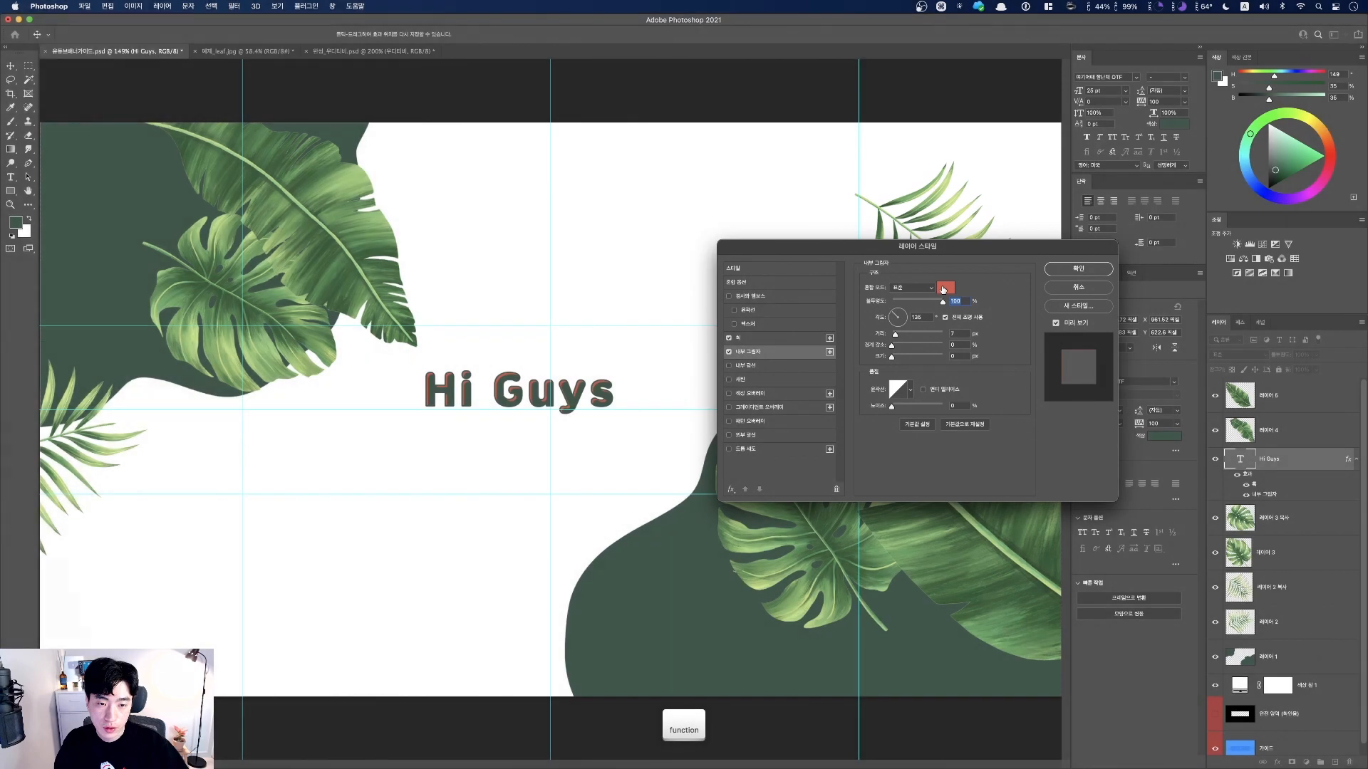
left_click(943, 288)
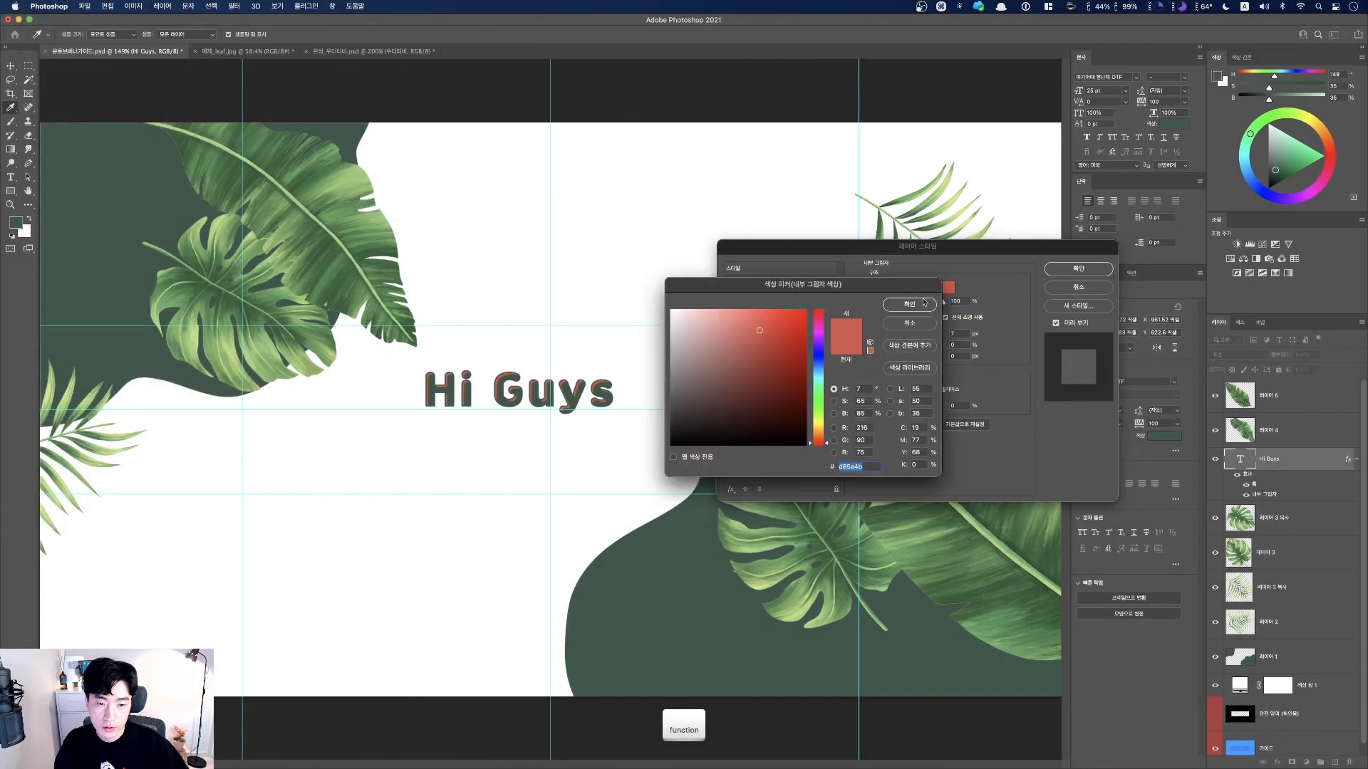
left_click(652, 288)
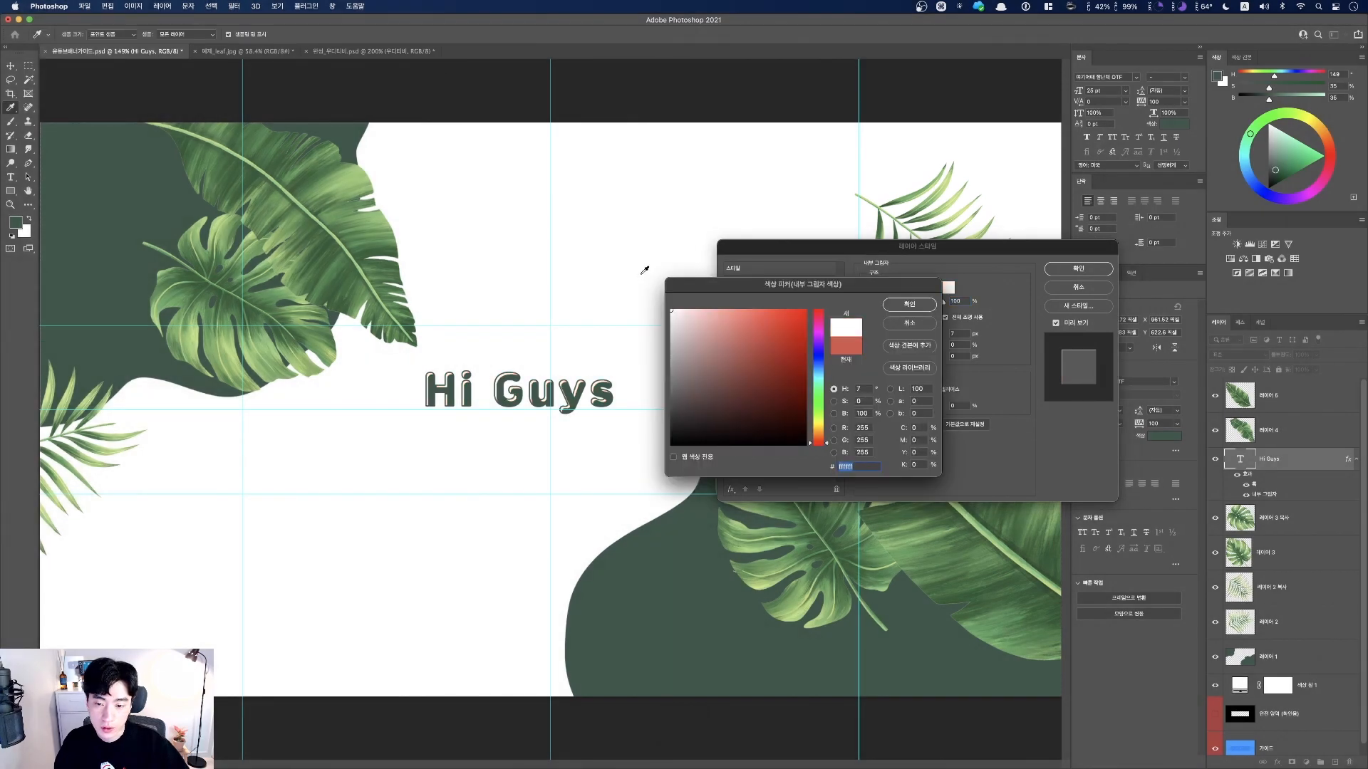
left_click(909, 304)
left_click(1078, 269)
key("fn")
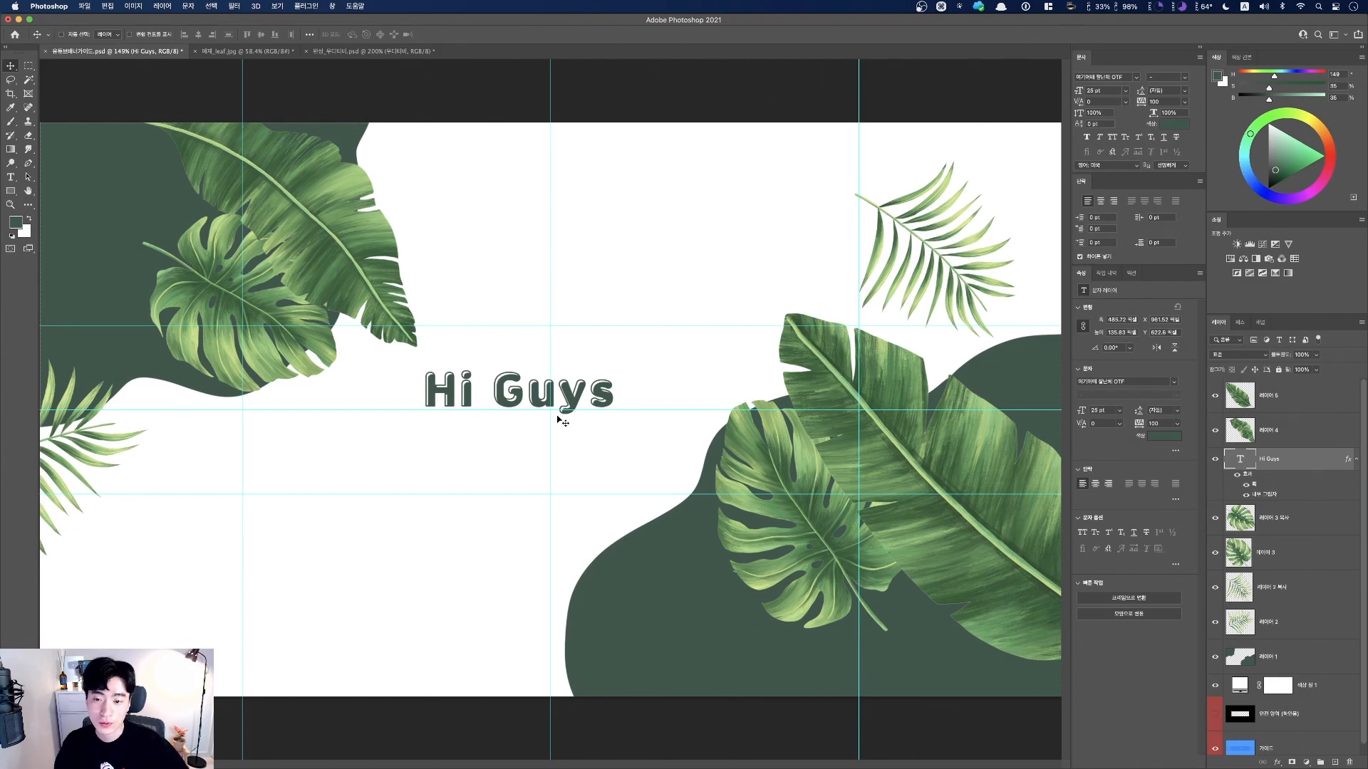
- Add a text line reading "woody howdy hoddy" below the "Hi Guys" title and shift it left on the banner
left_click(12, 178)
left_click(427, 433)
type("a")
key("BackSpace")
type("Woody how")
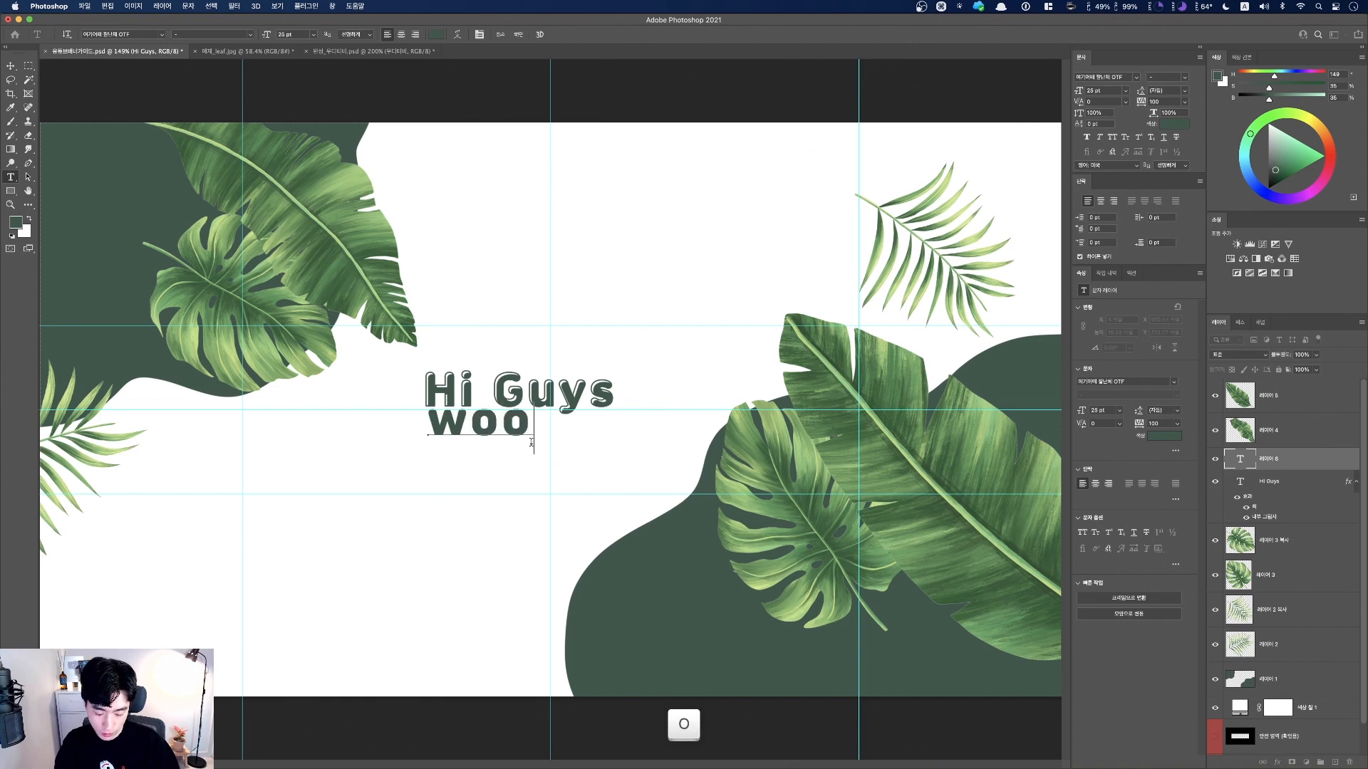
type("dy")
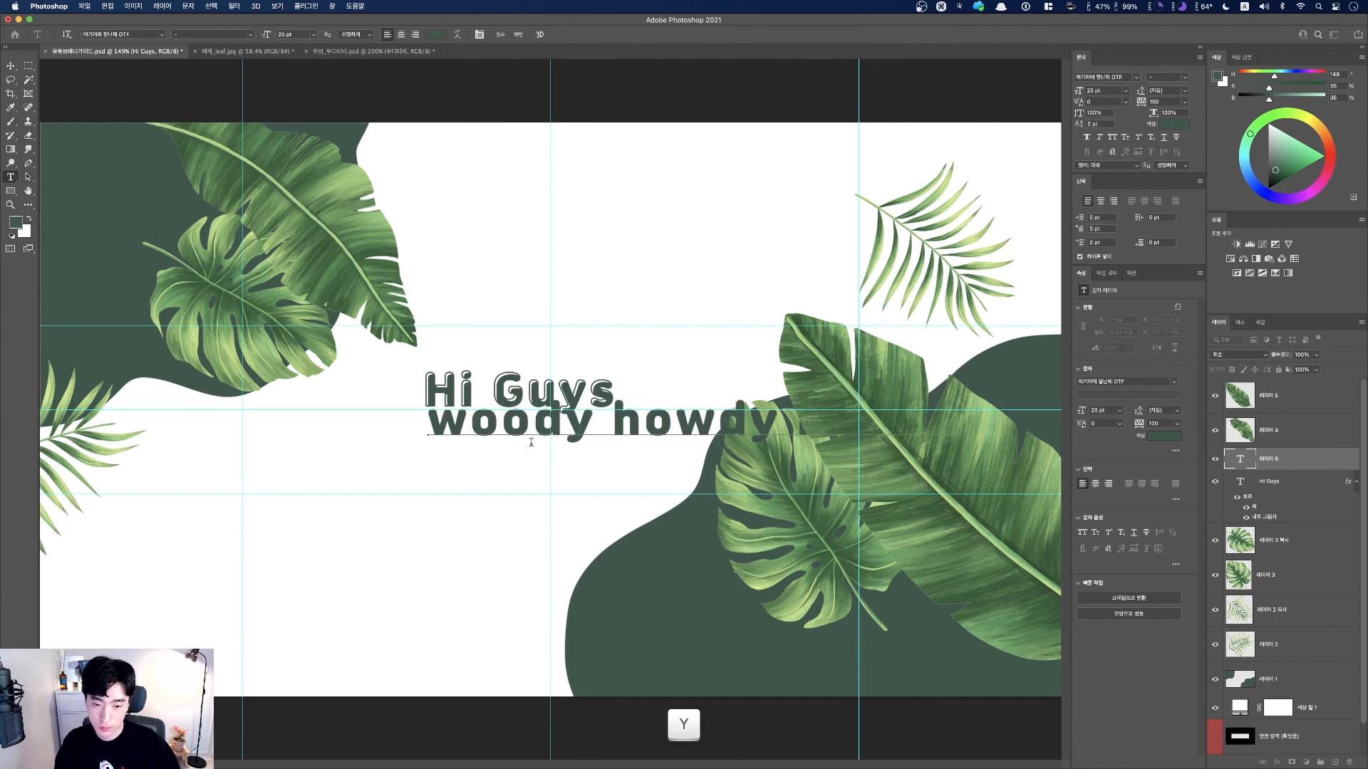
key("super+Return")
key("v")
left_click_drag(625, 440, 355, 454)
- Correct the last word of the subtitle so the line reads "woody howdy howdy"
key("t")
left_click(623, 436)
key("super+a")
key("Left")
key("BackSpace")
type("w")
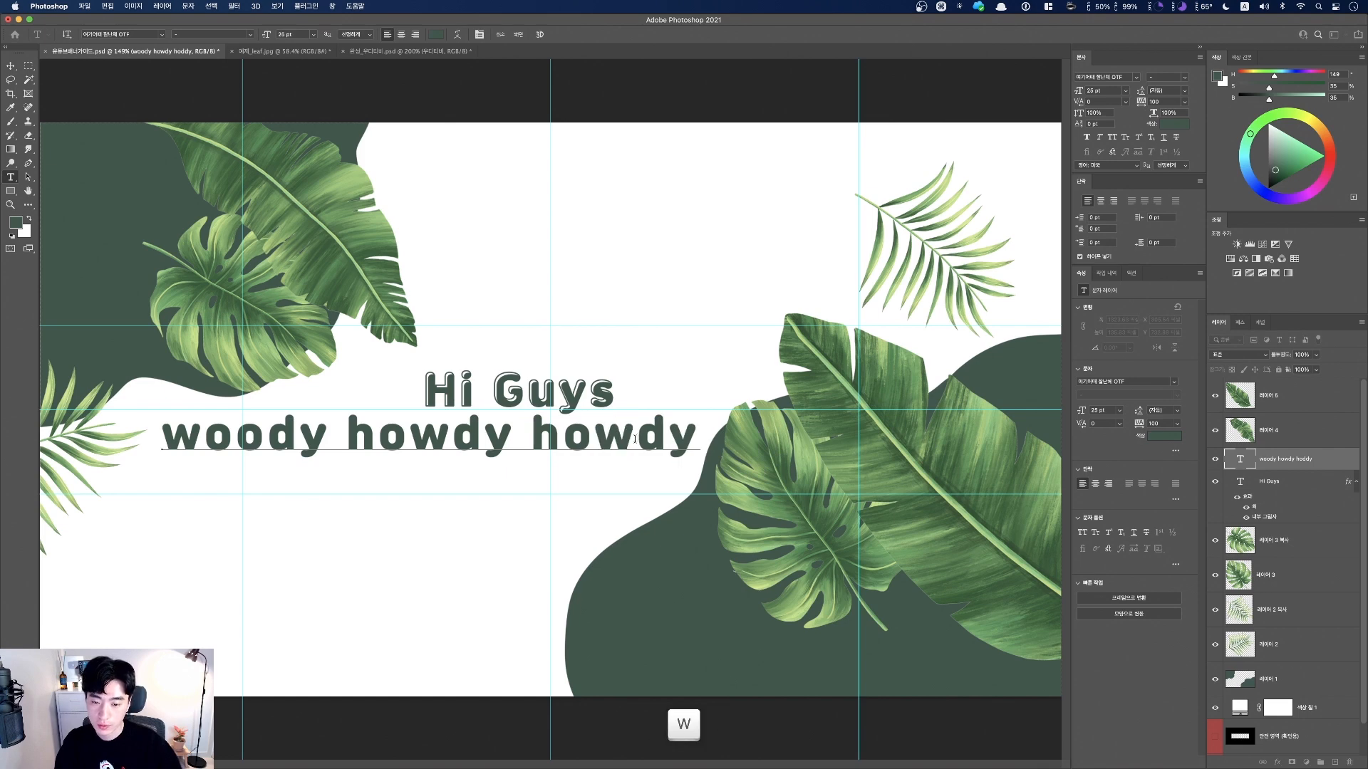
key("super+Return")
- Set the subtitle's font size to 10 pt and place it directly under "Hi Guys", aligned with the title's left edge
left_click_drag(613, 435, 632, 433)
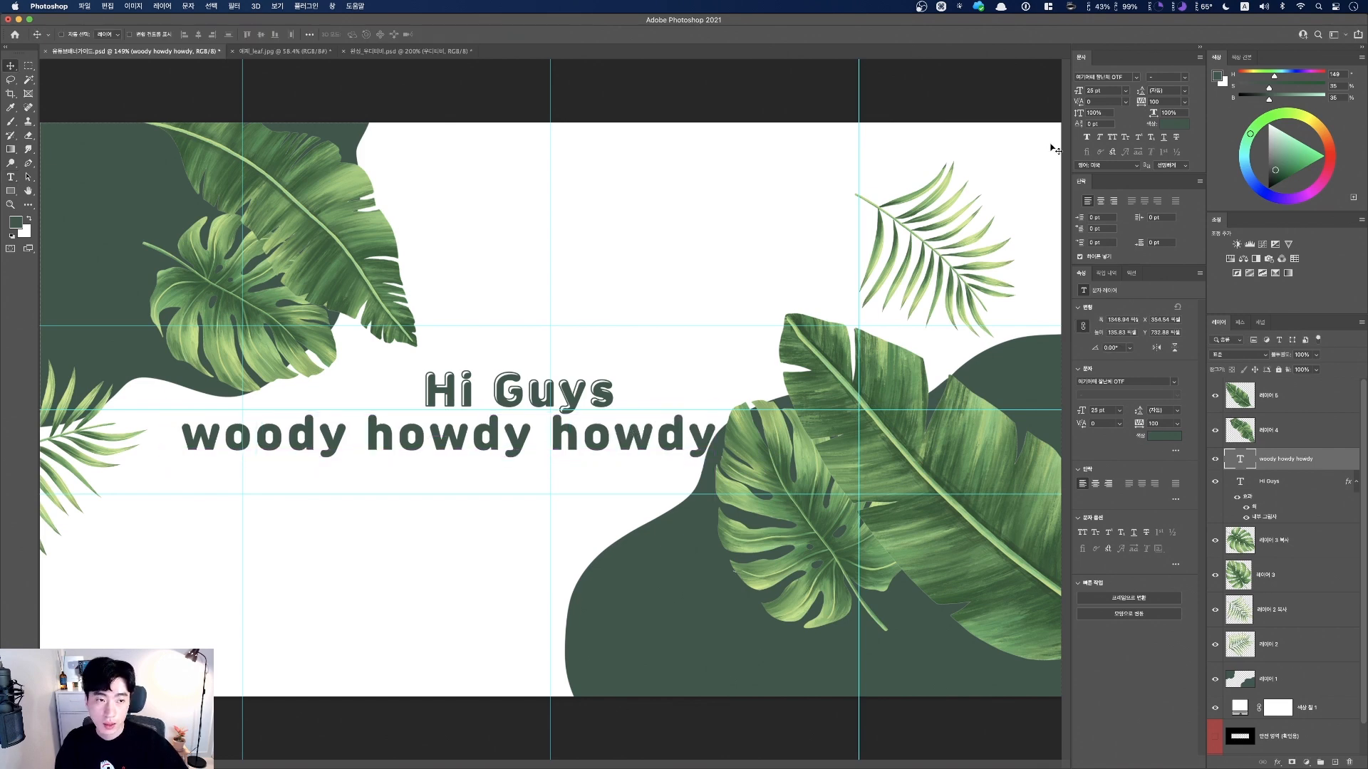
type("10")
key("Return")
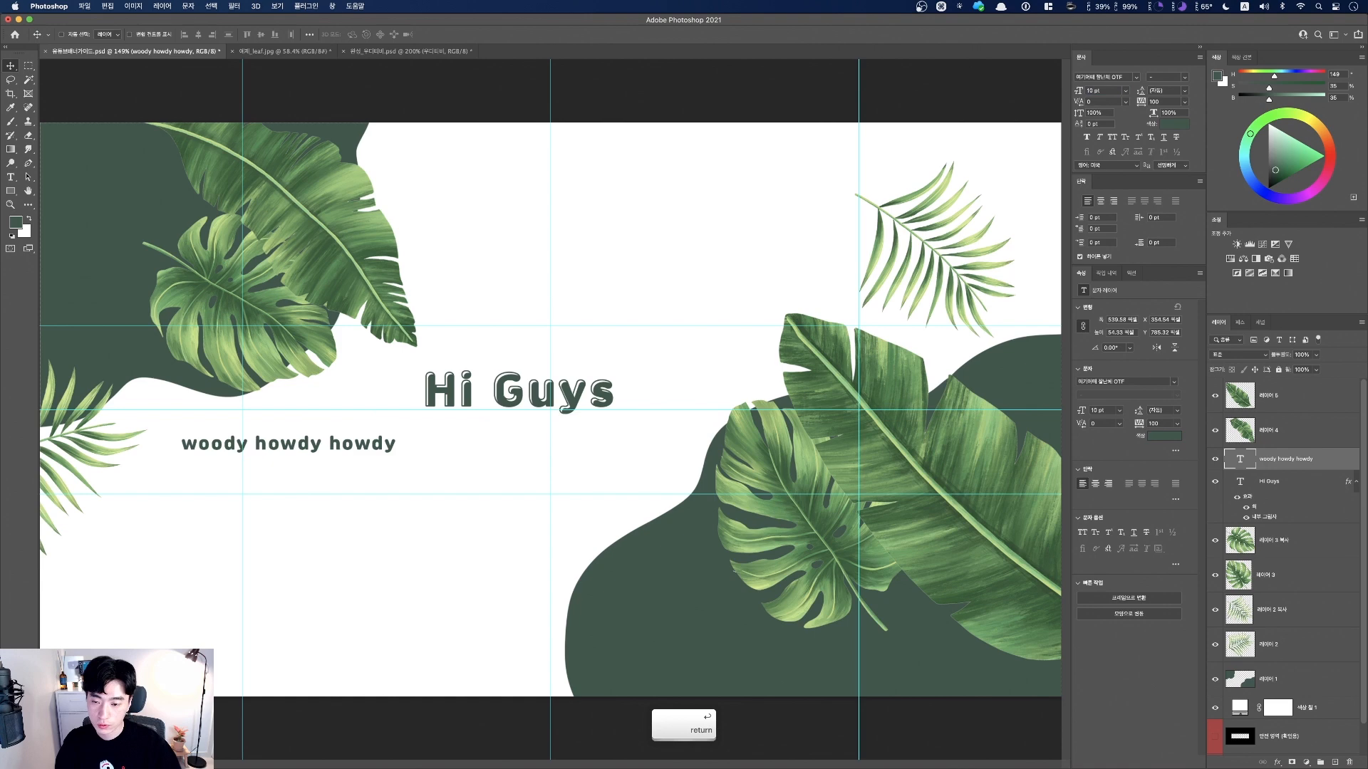
left_click_drag(350, 448, 595, 430)
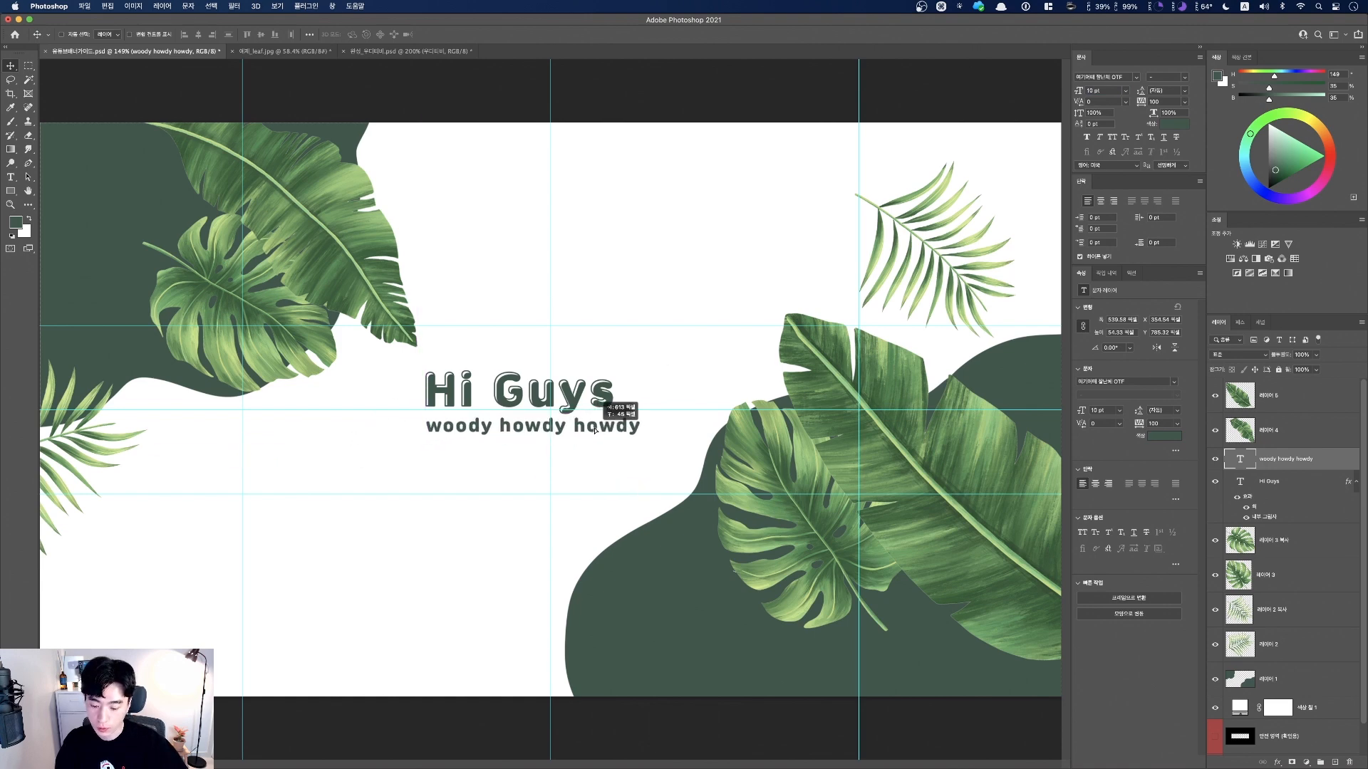
- Recolor the subtitle with a light green sampled from the banana leaf, and hide the guides
left_click(1168, 126)
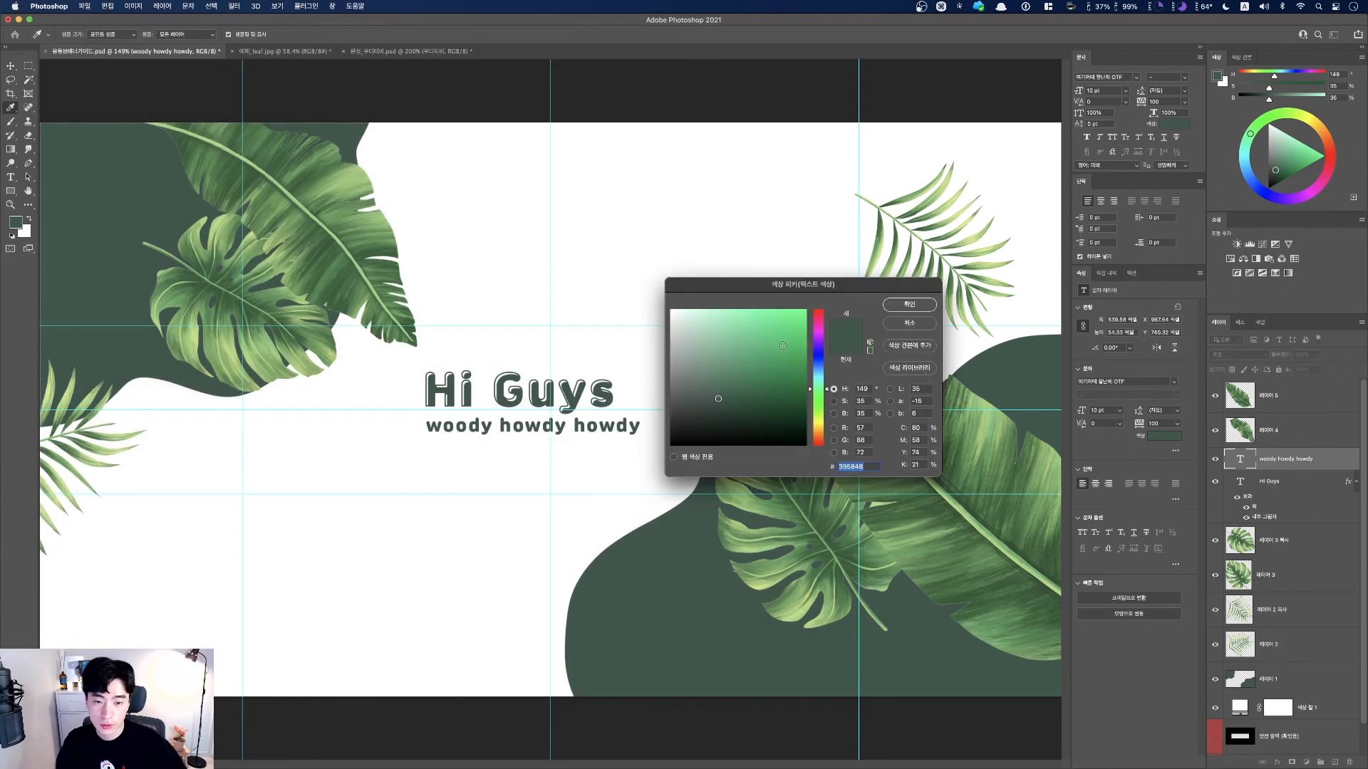
left_click(371, 225)
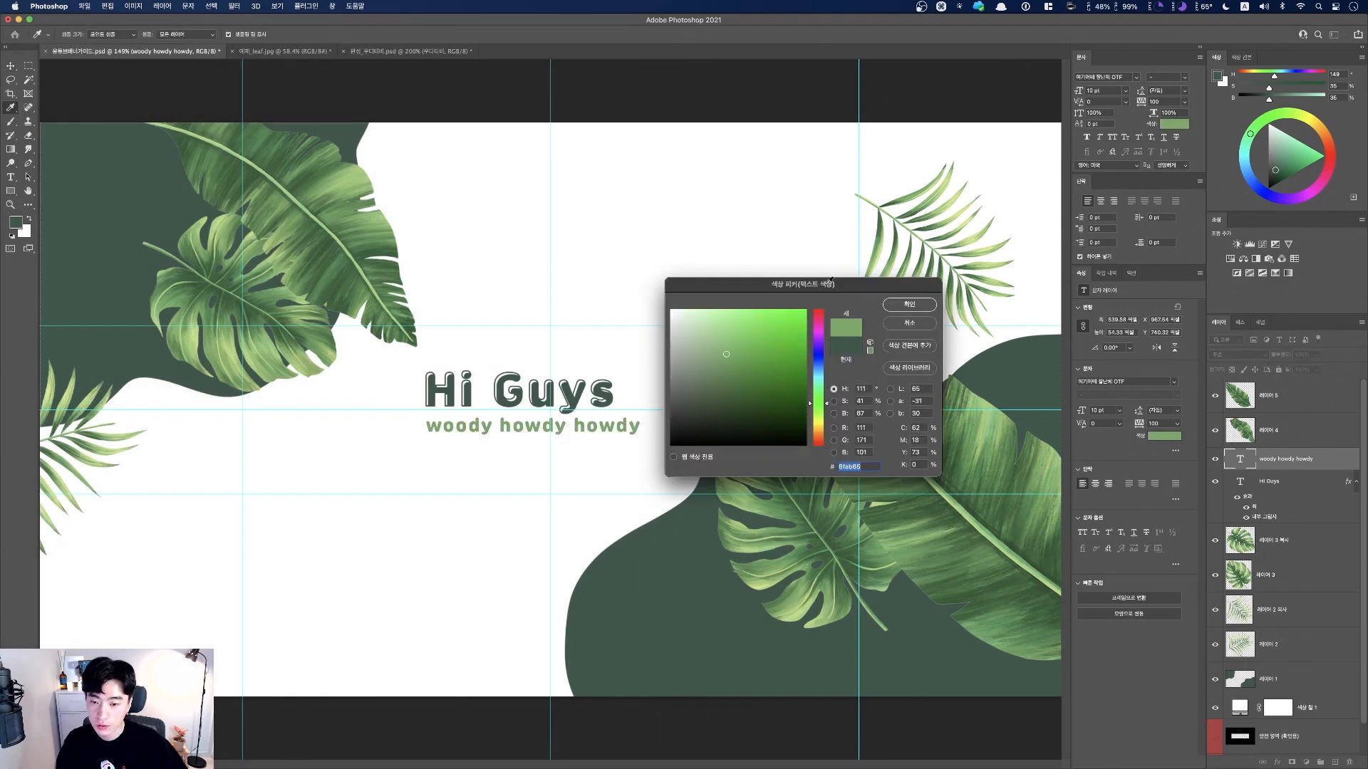
left_click(909, 304)
key("fn")
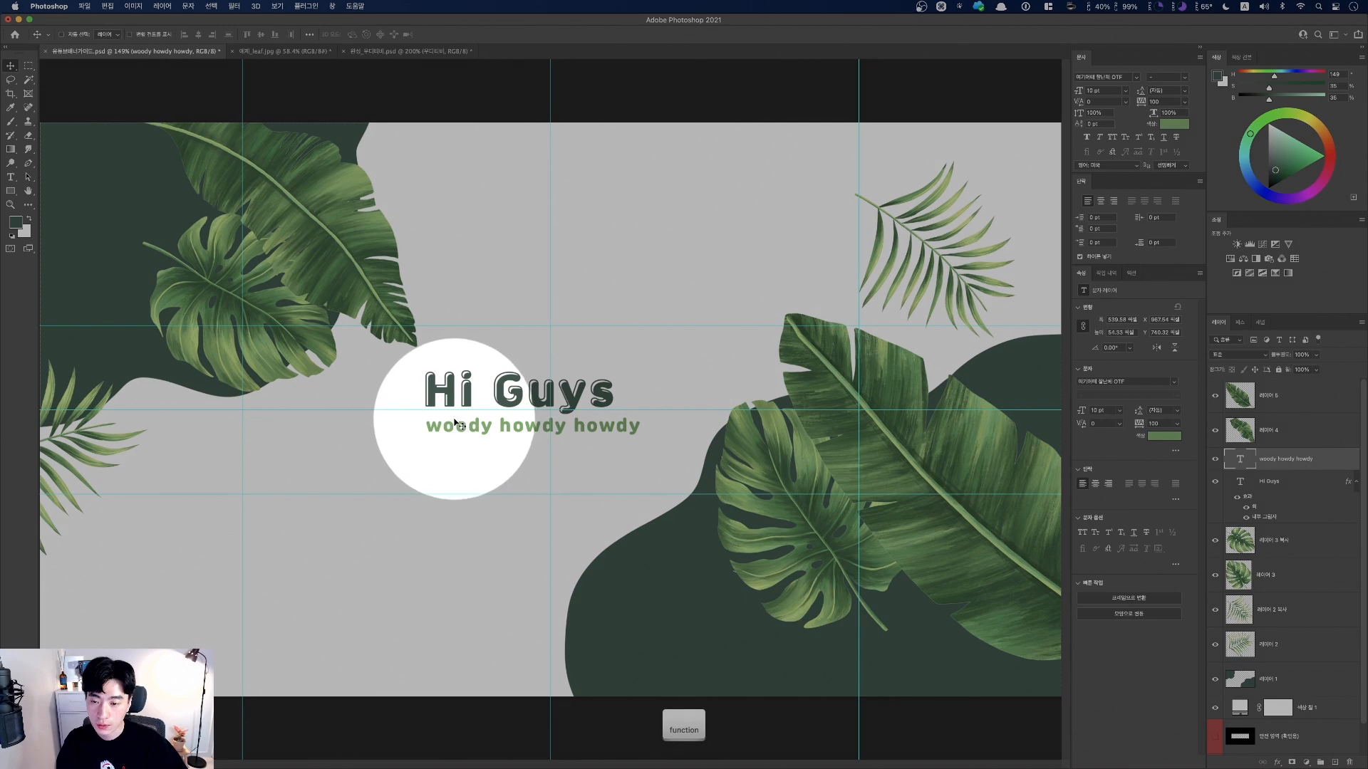
key("super+semicolon")
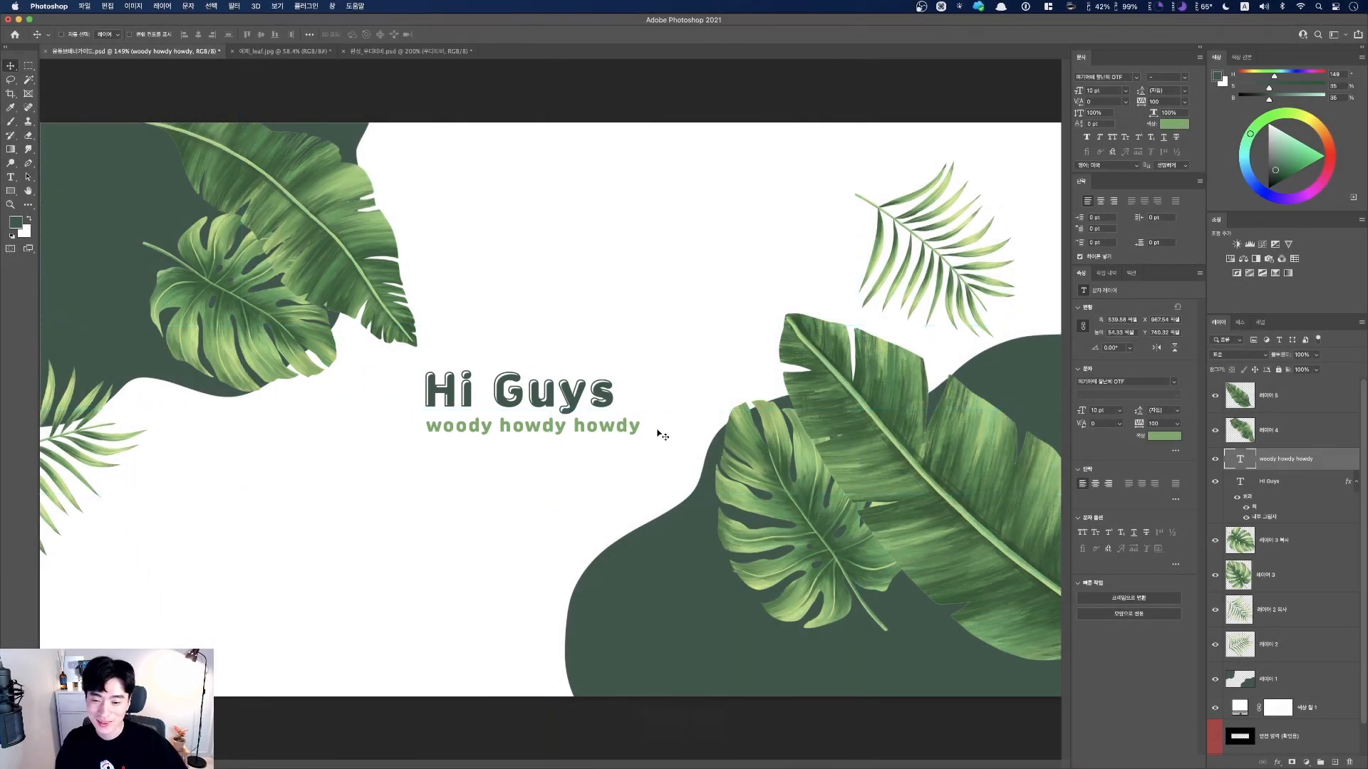
- Try saving the banner under another format, choosing PNG, and cancel the save
key("shift+super+s")
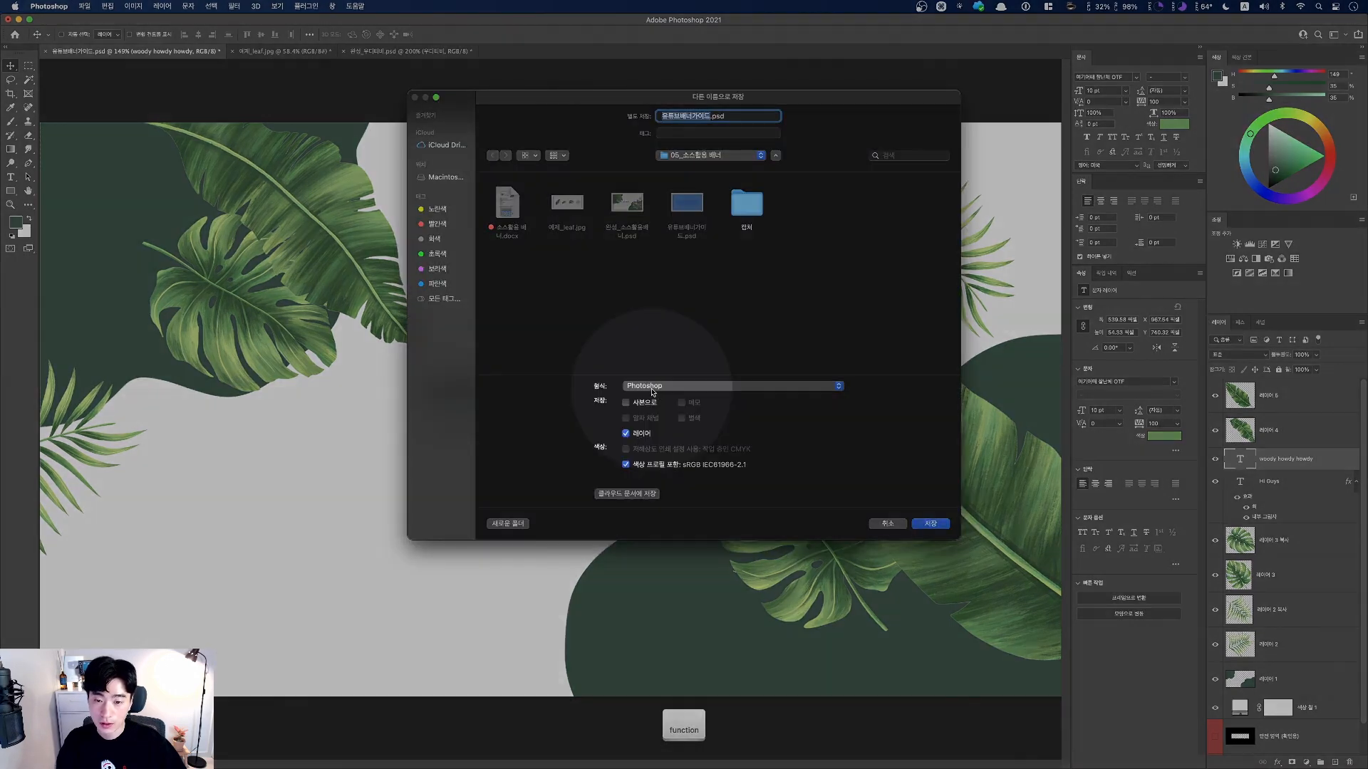
left_click(654, 387)
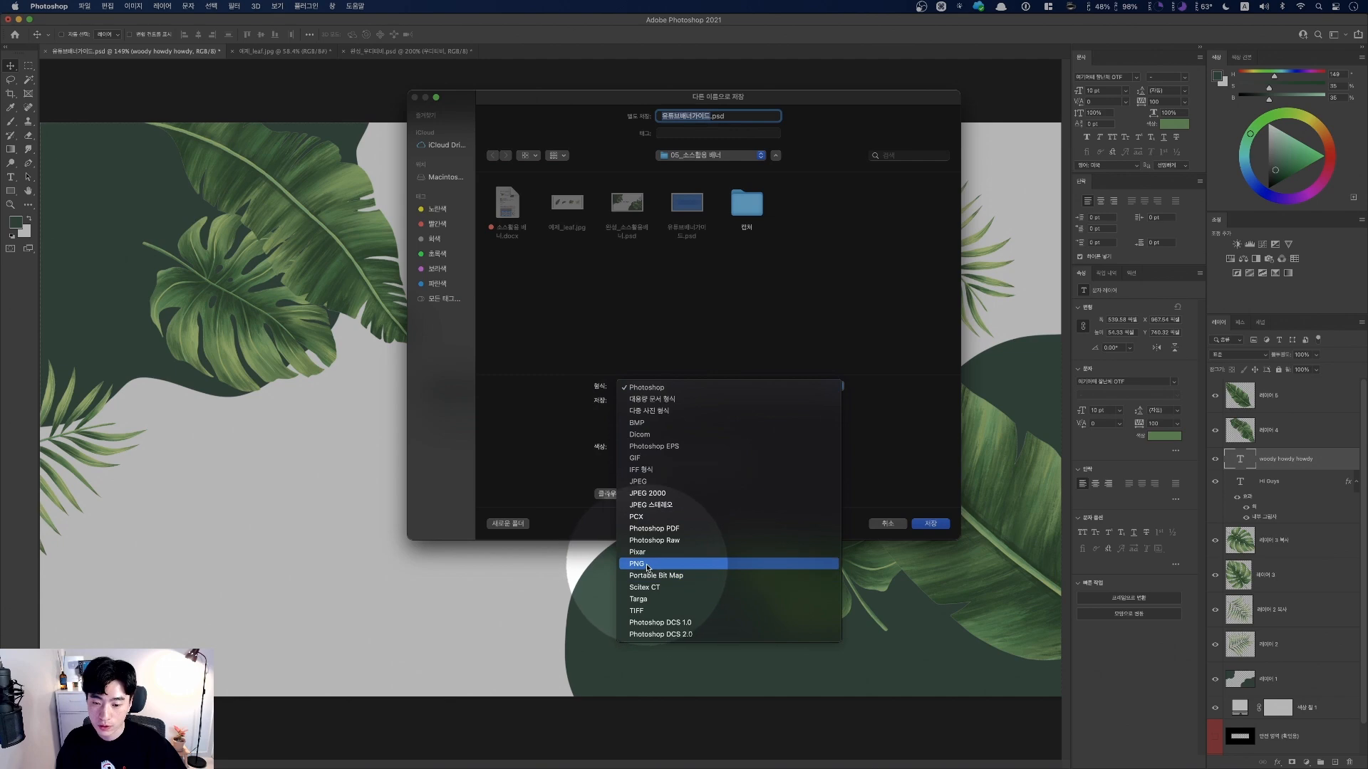
left_click(642, 563)
key("Escape")
- Switch to Preview and examine the finished banner image 완성_소스활용배너.png
key("ctrl+Right")
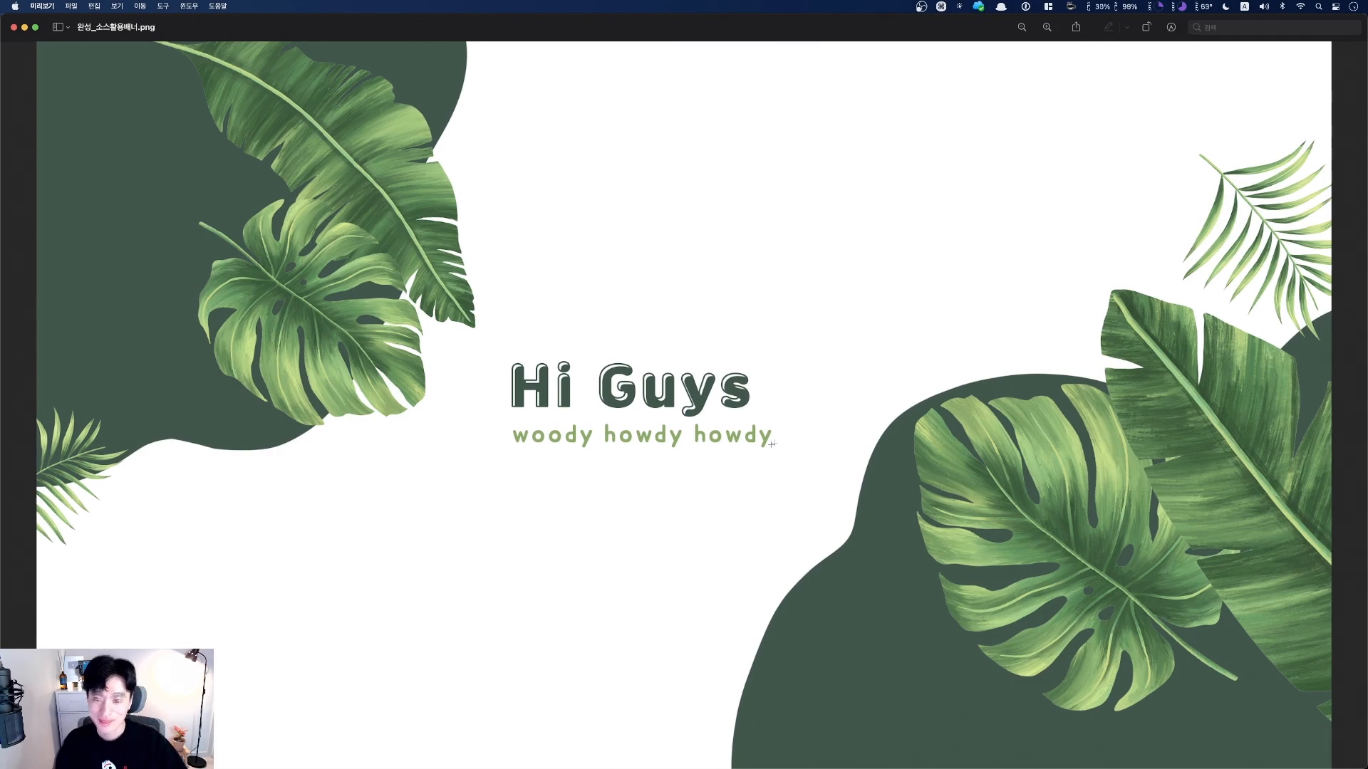
key("fn")
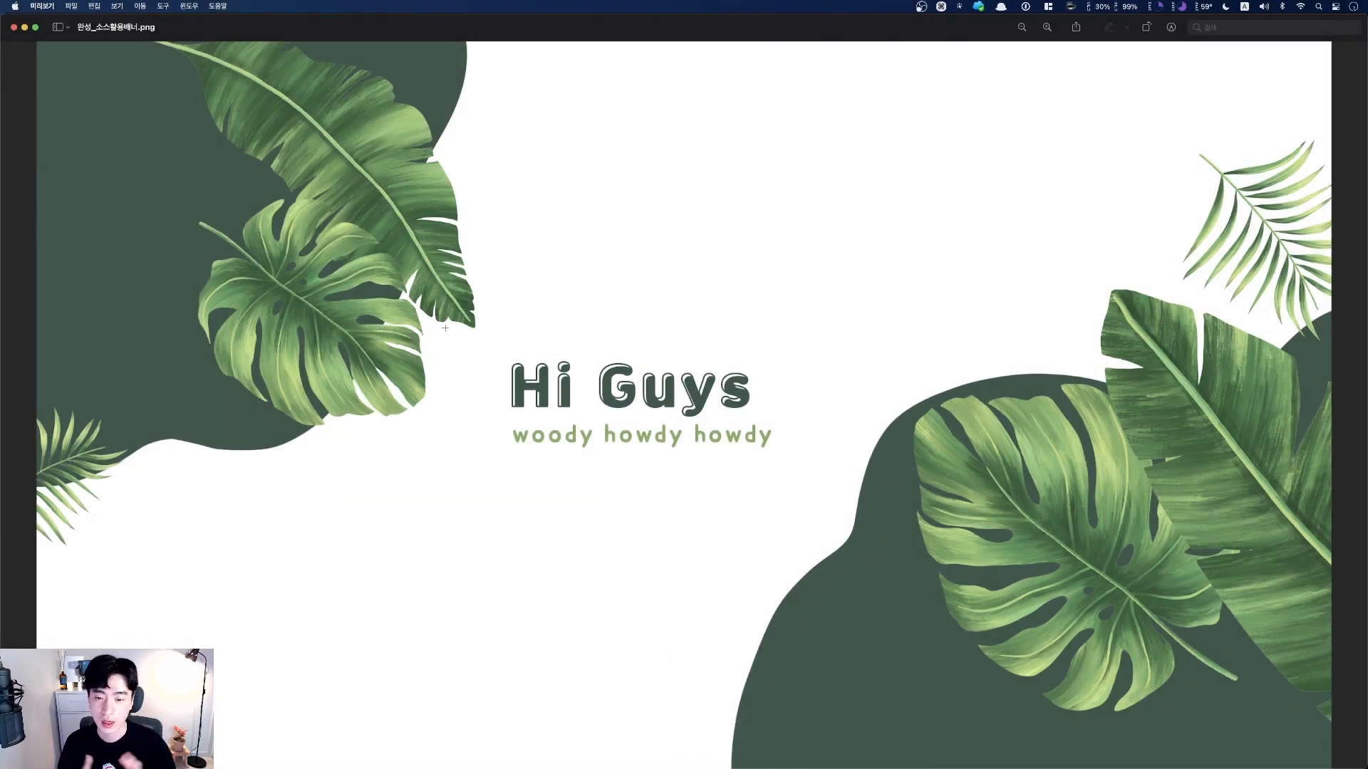
key("fn")
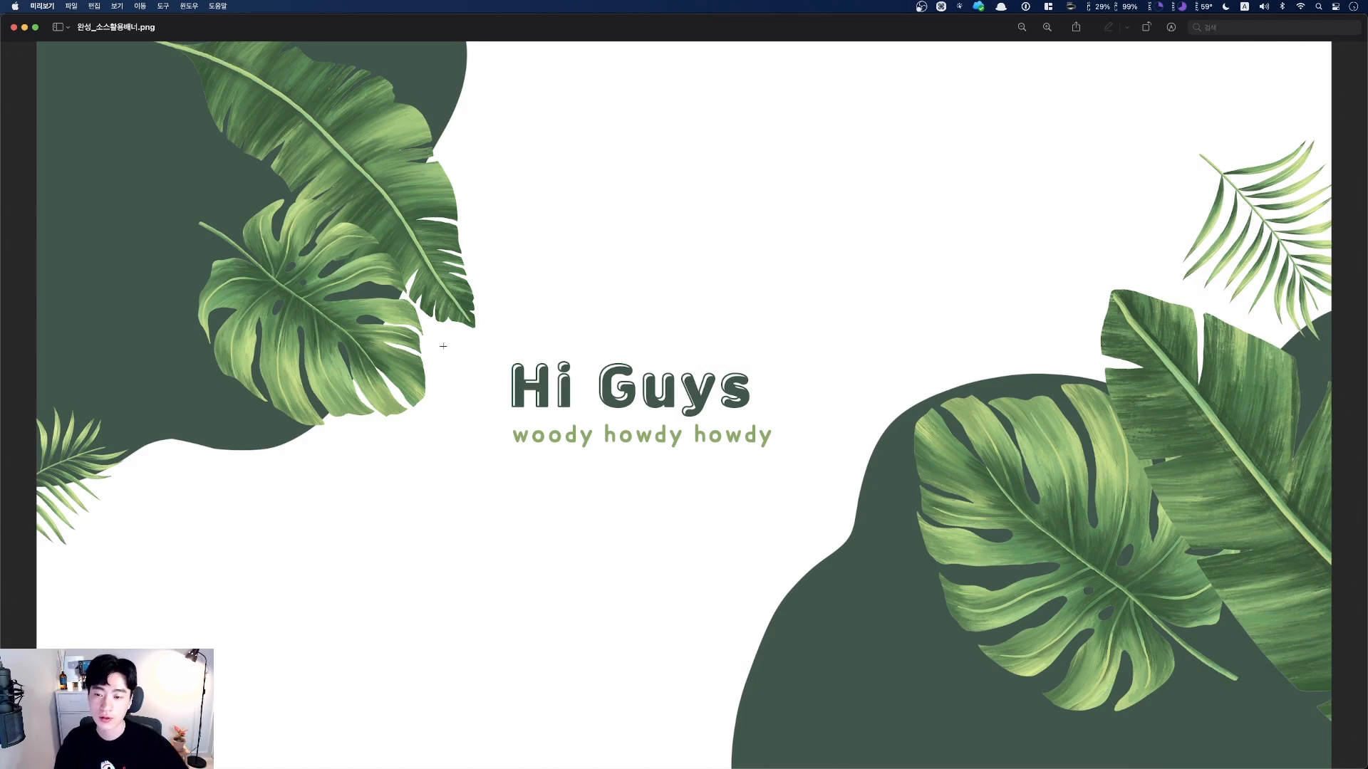
key("fn")
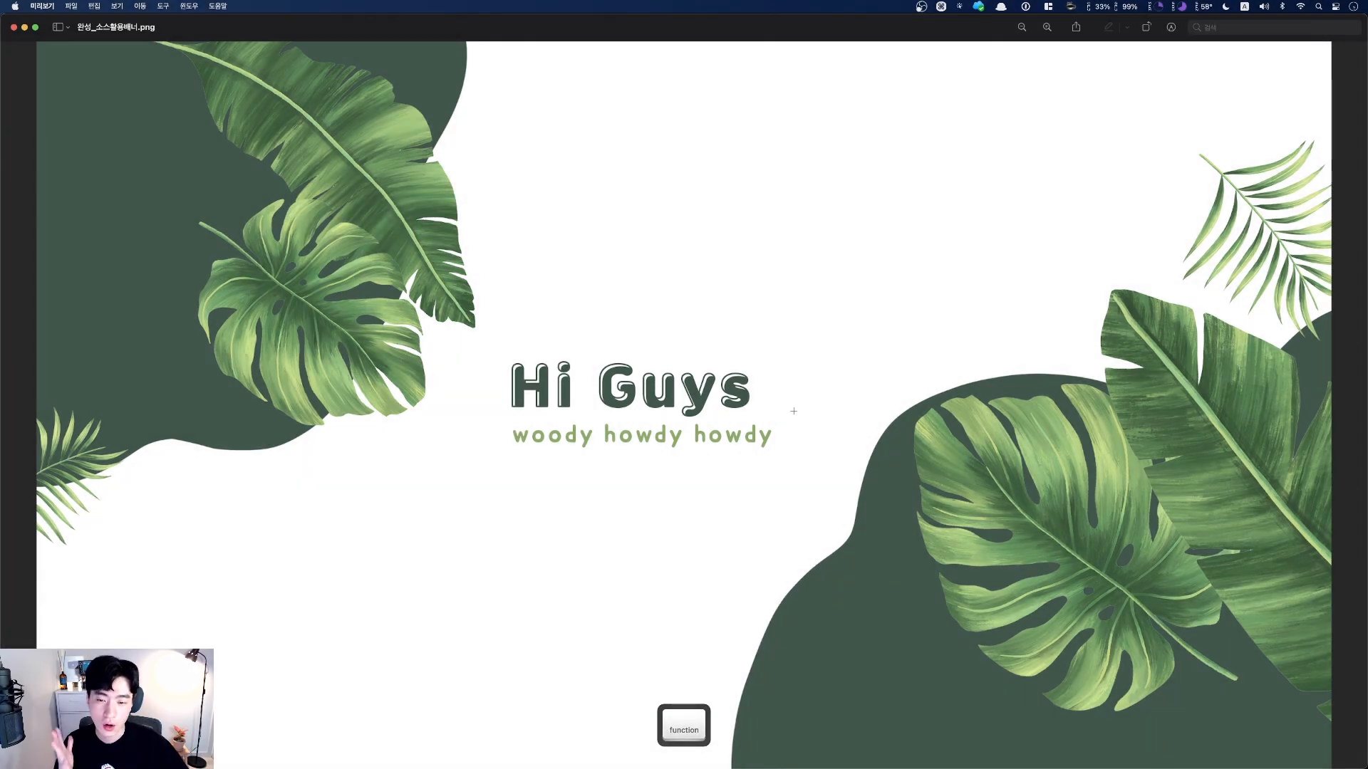